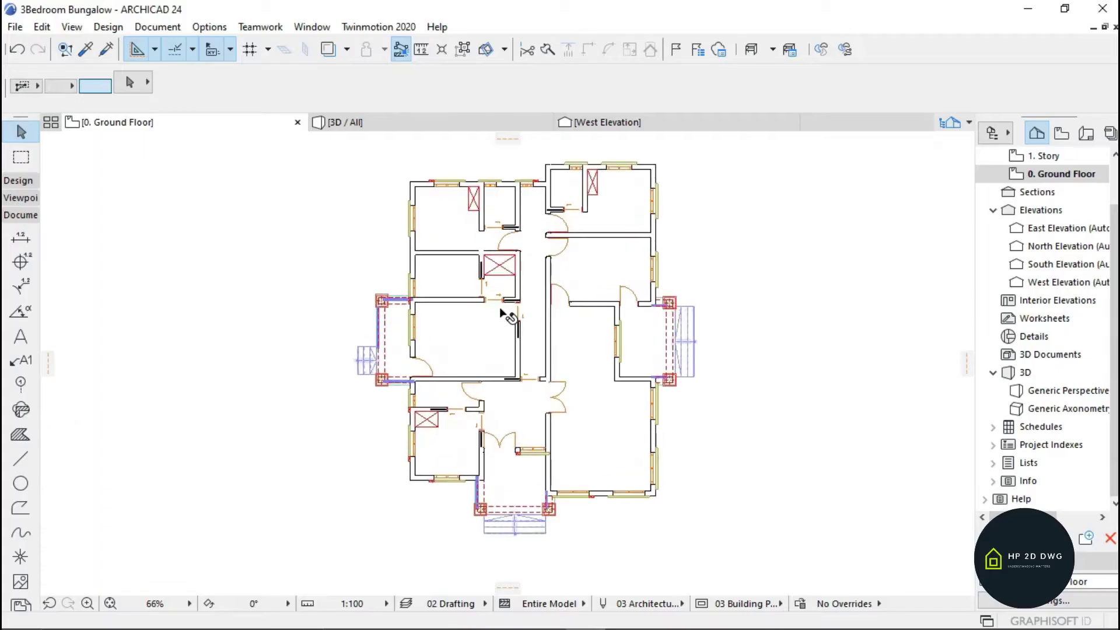
Step: Open the 3D model and fly around the bungalow to examine its porches, columns and outer walls
scroll(528, 330, "up", 3)
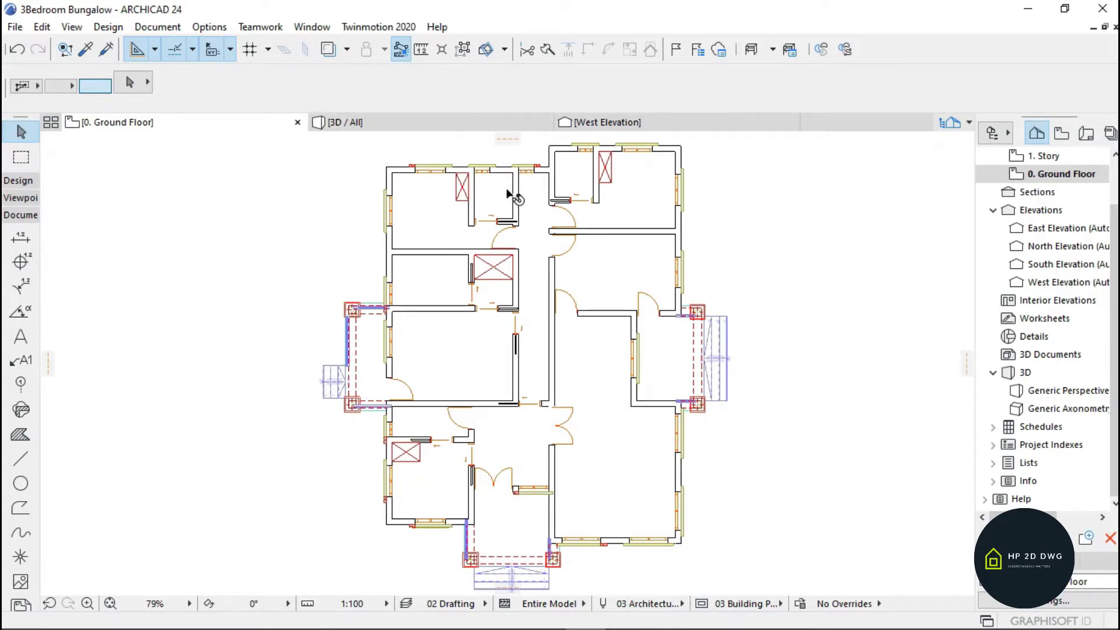
left_click(407, 127)
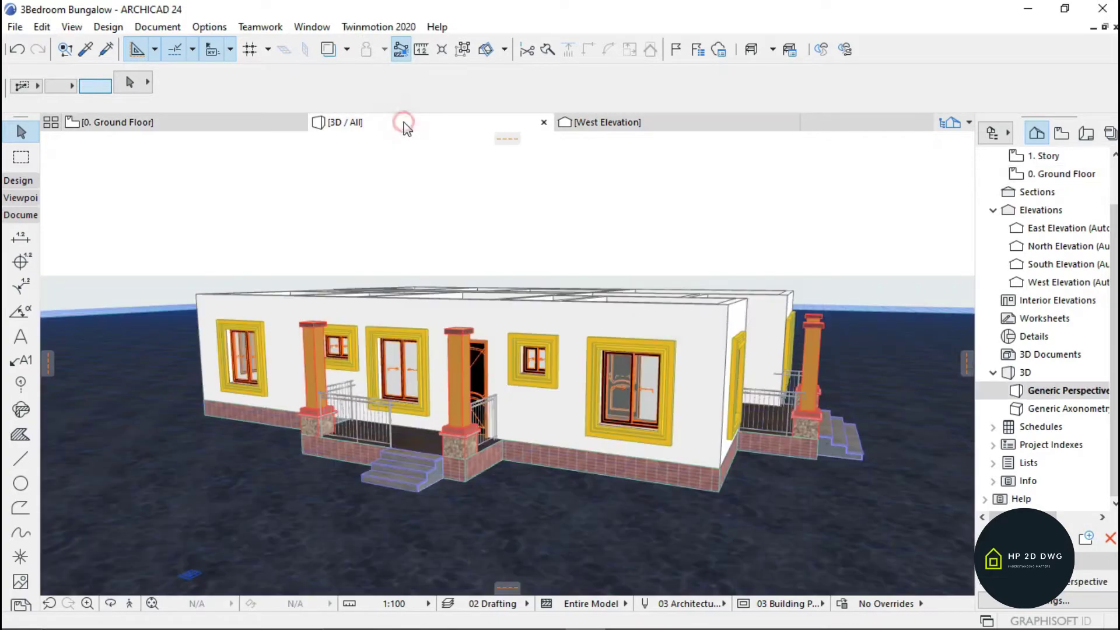
left_click(130, 604)
key("Up")
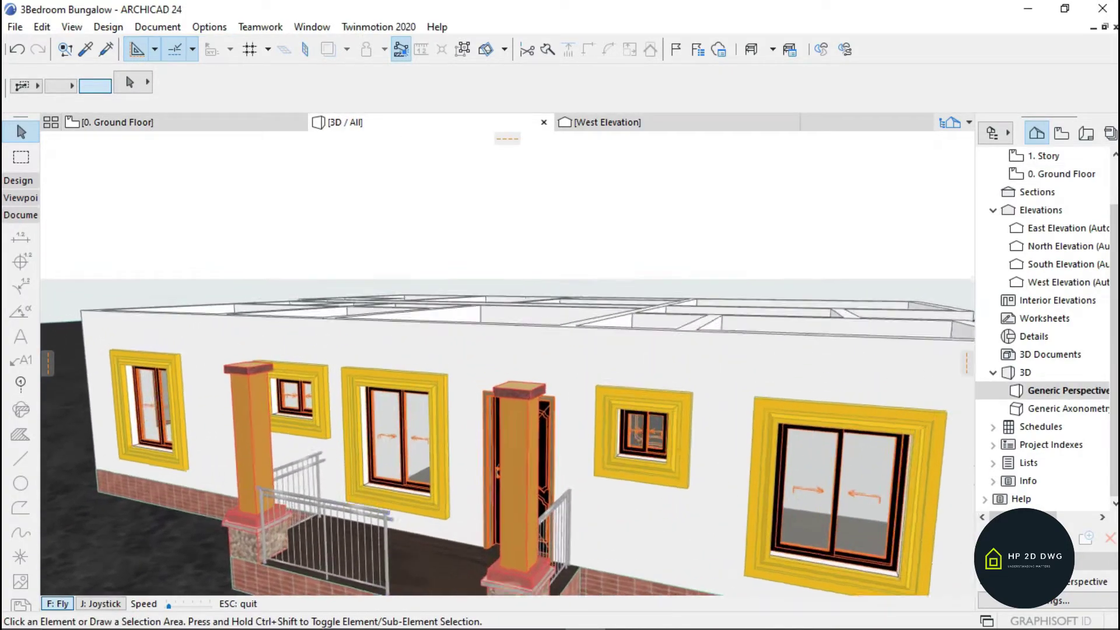
key("Down")
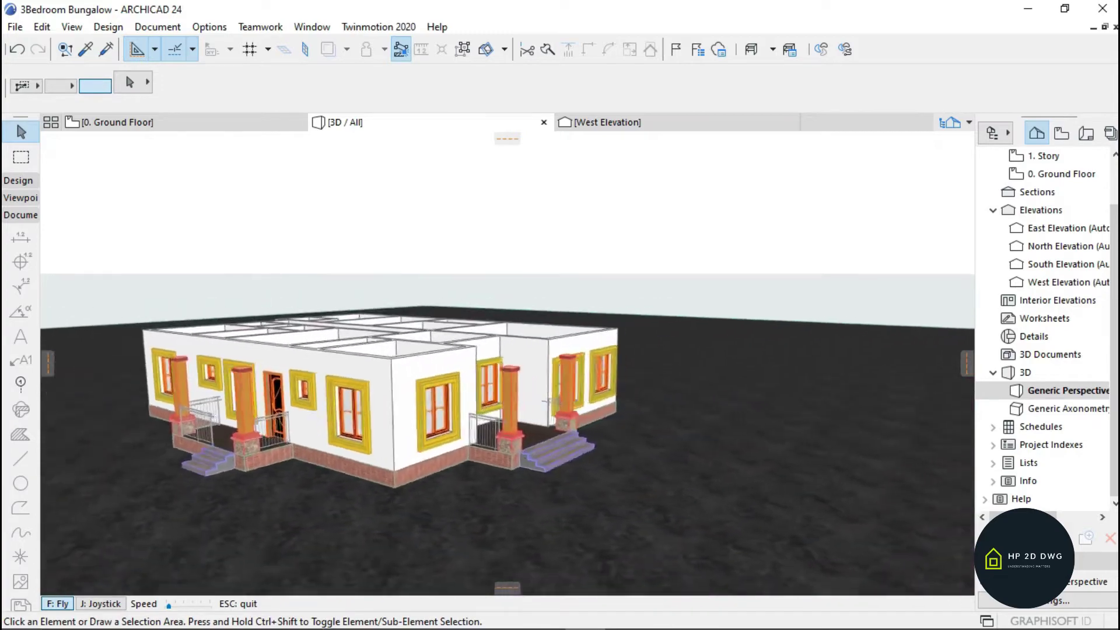
key("Right")
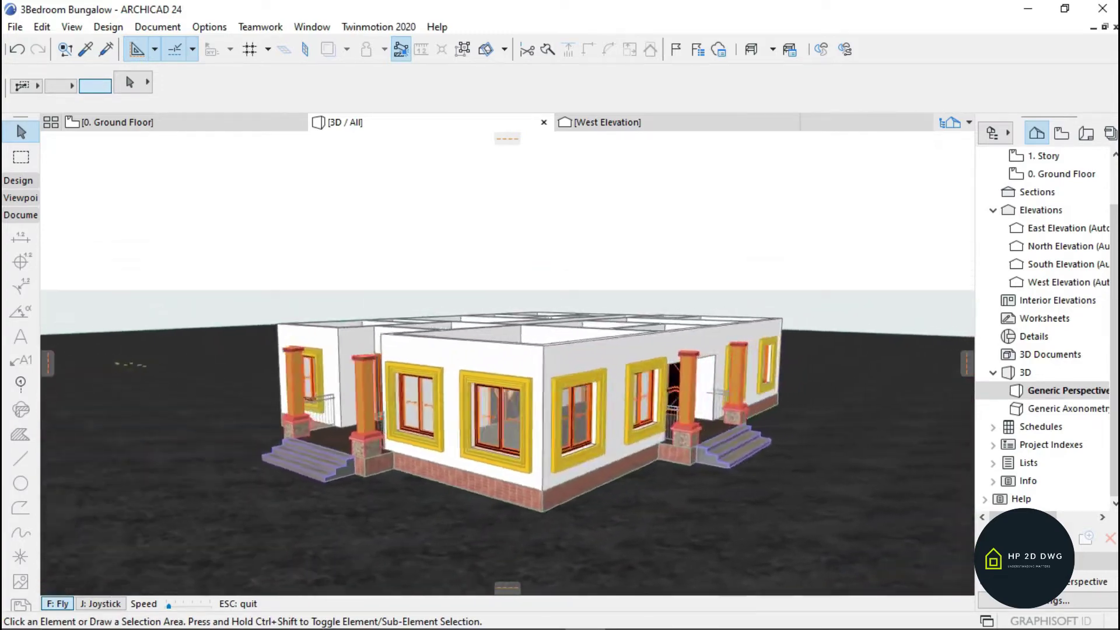
key("Right")
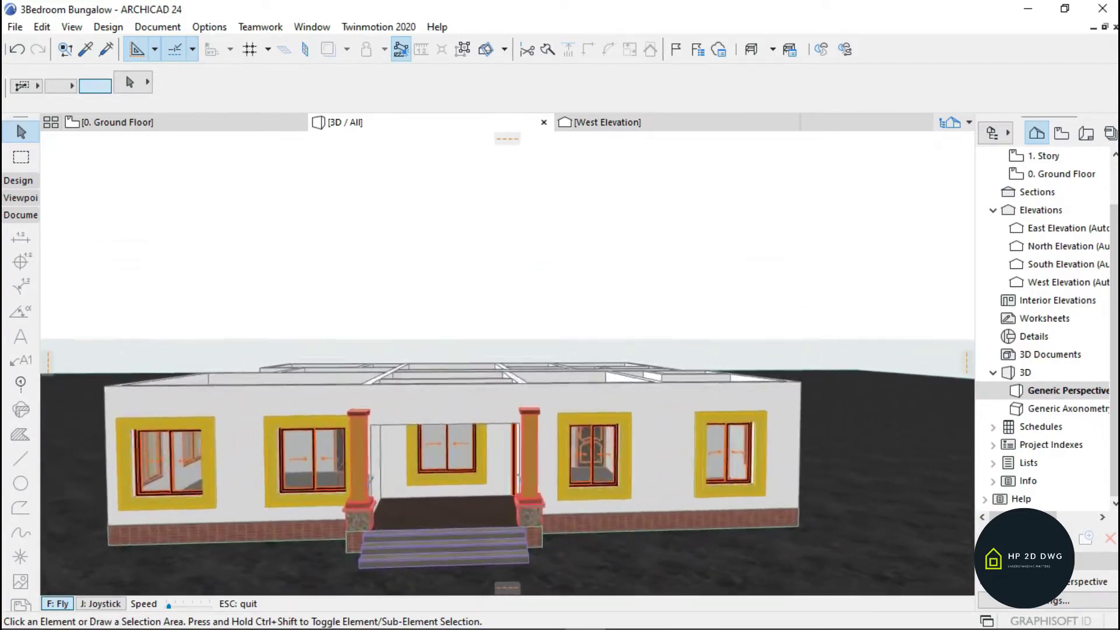
key("Left")
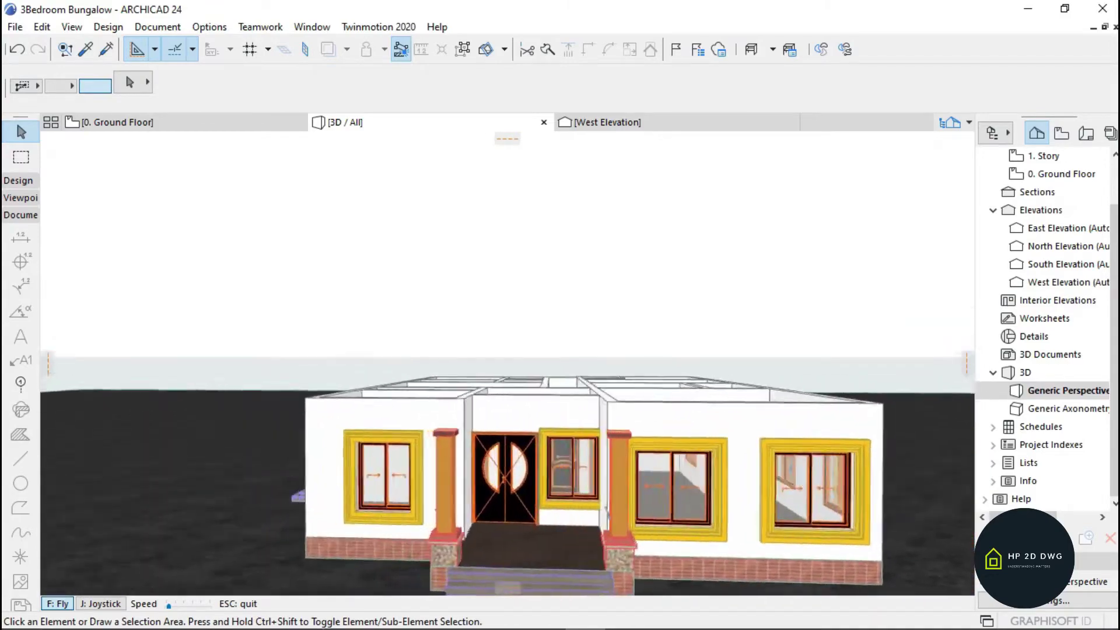
key("Left")
key("Escape")
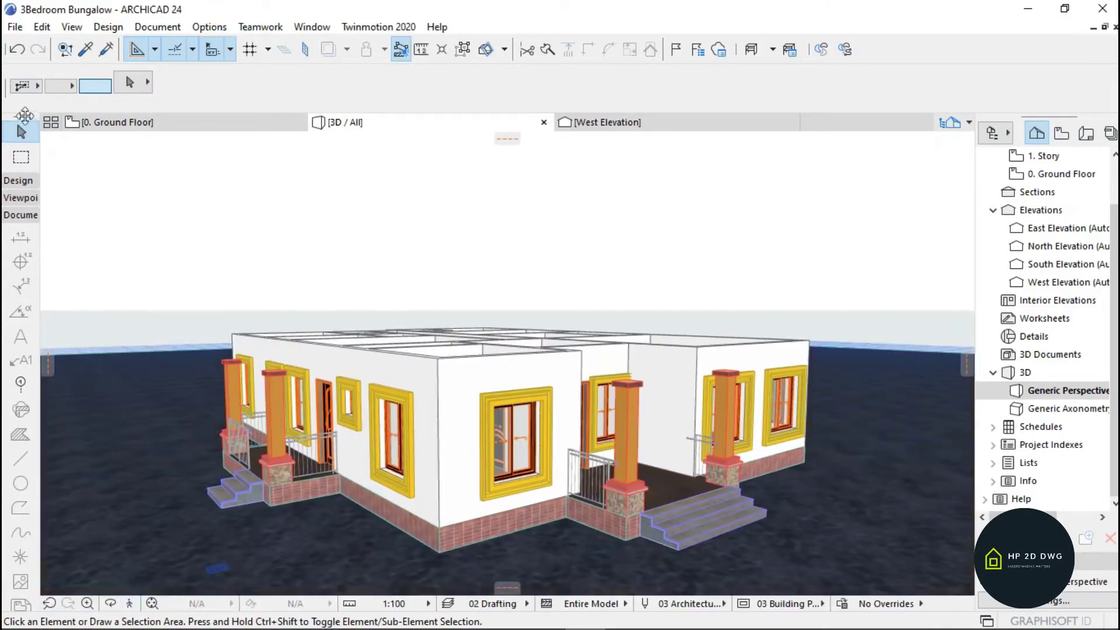
Step: On the ground floor plan, draw a wall with an Outside Face reference line around the west porch, from the house through both columns and back
left_click(184, 129)
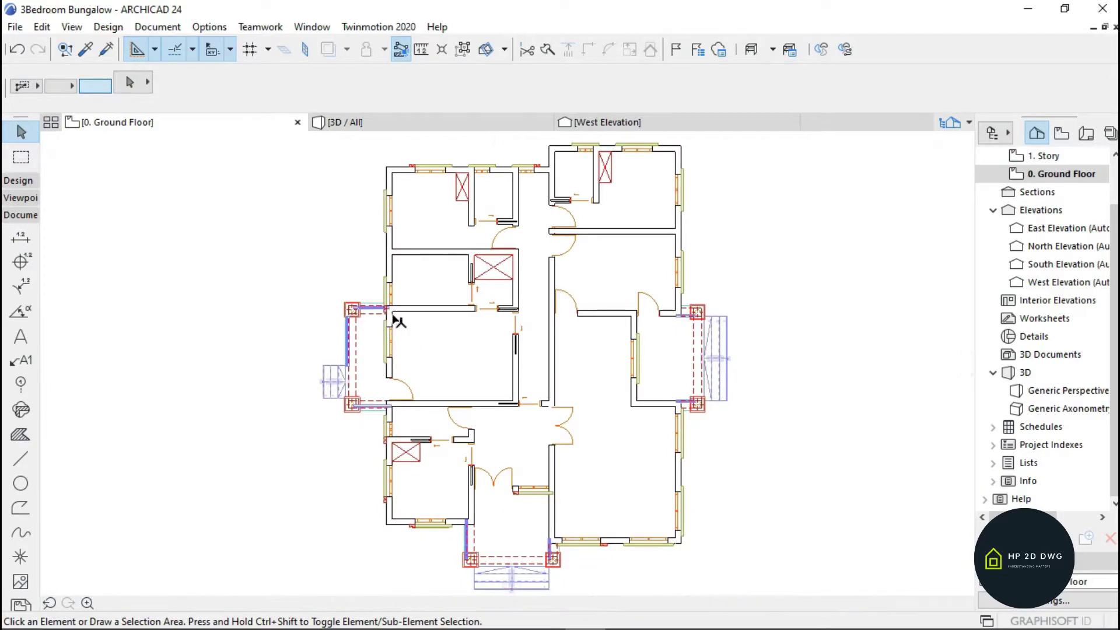
scroll(358, 324, "down", 2)
scroll(367, 303, "up", 6)
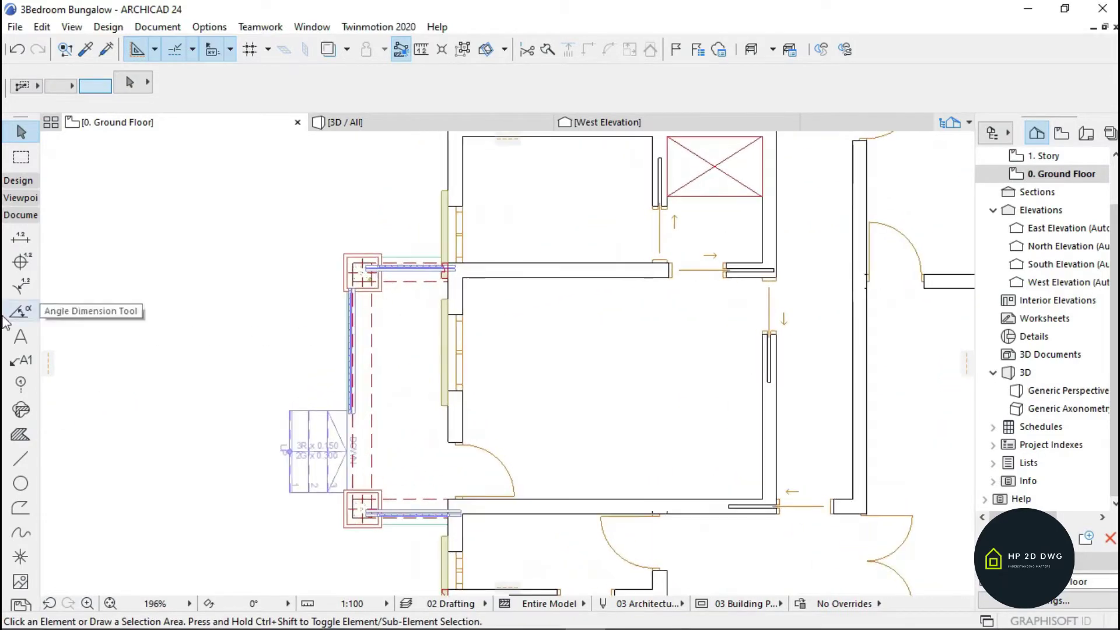
left_click(20, 181)
left_click(20, 202)
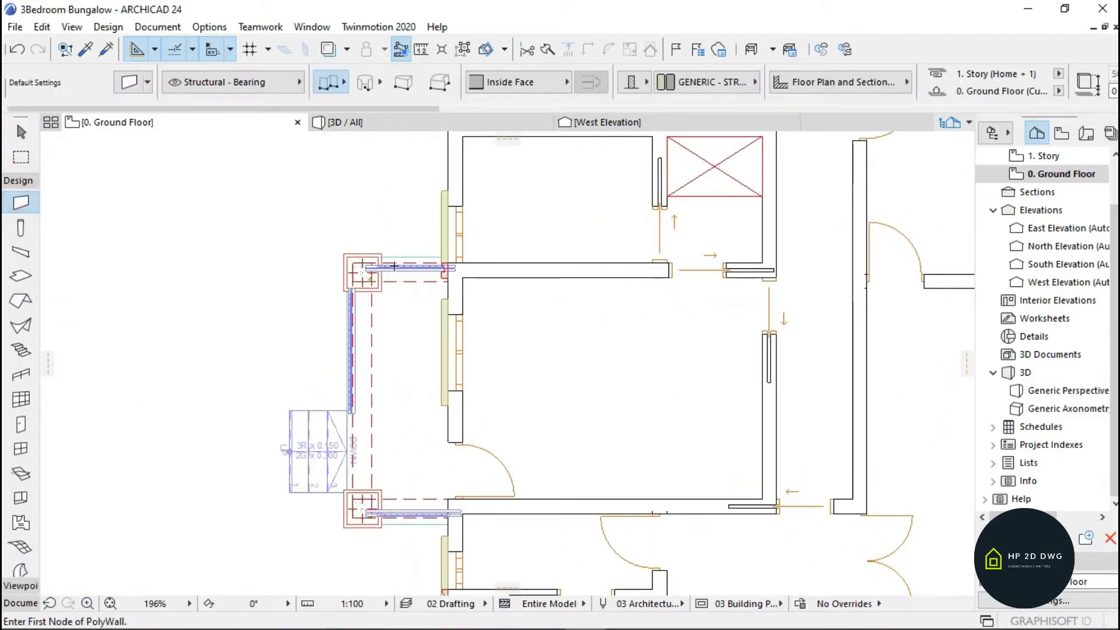
scroll(368, 266, "up", 6)
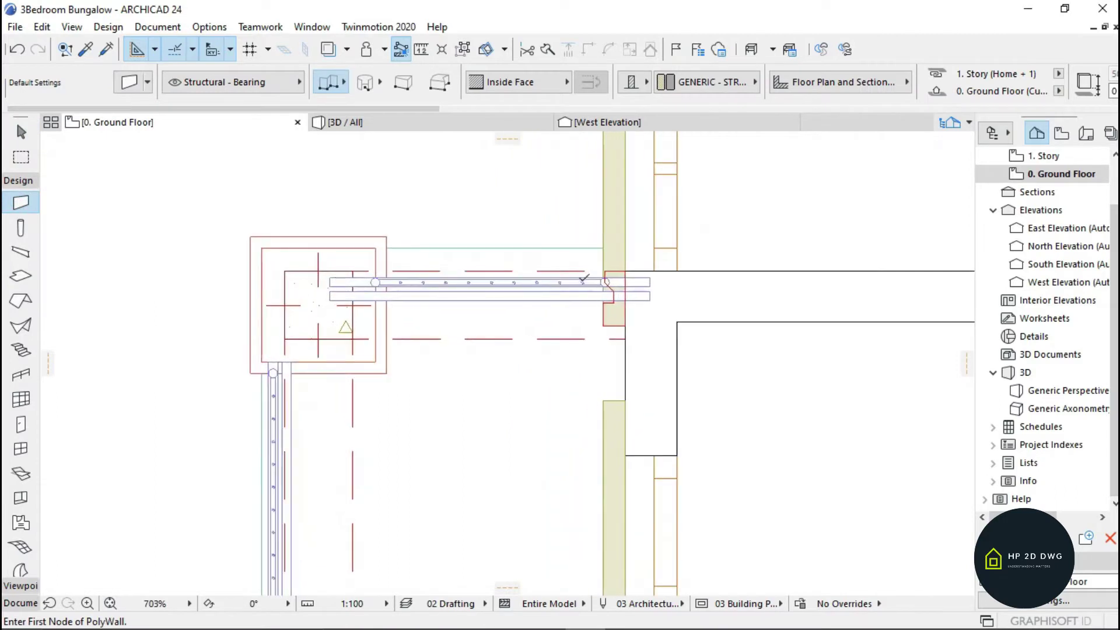
scroll(587, 278, "up", 2)
scroll(624, 273, "down", 2)
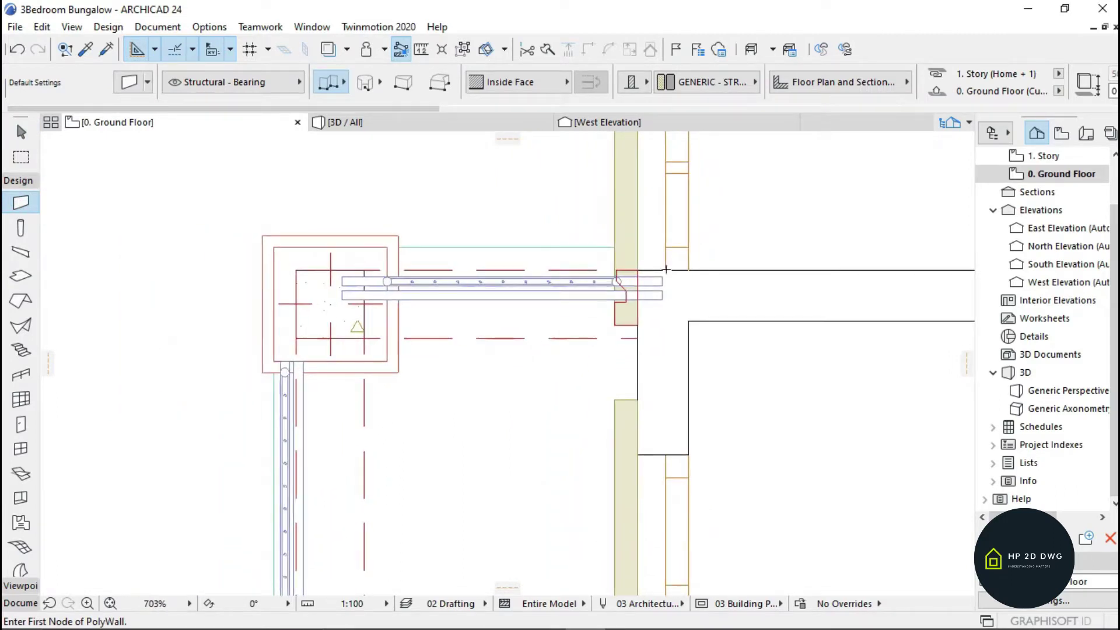
left_click(688, 270)
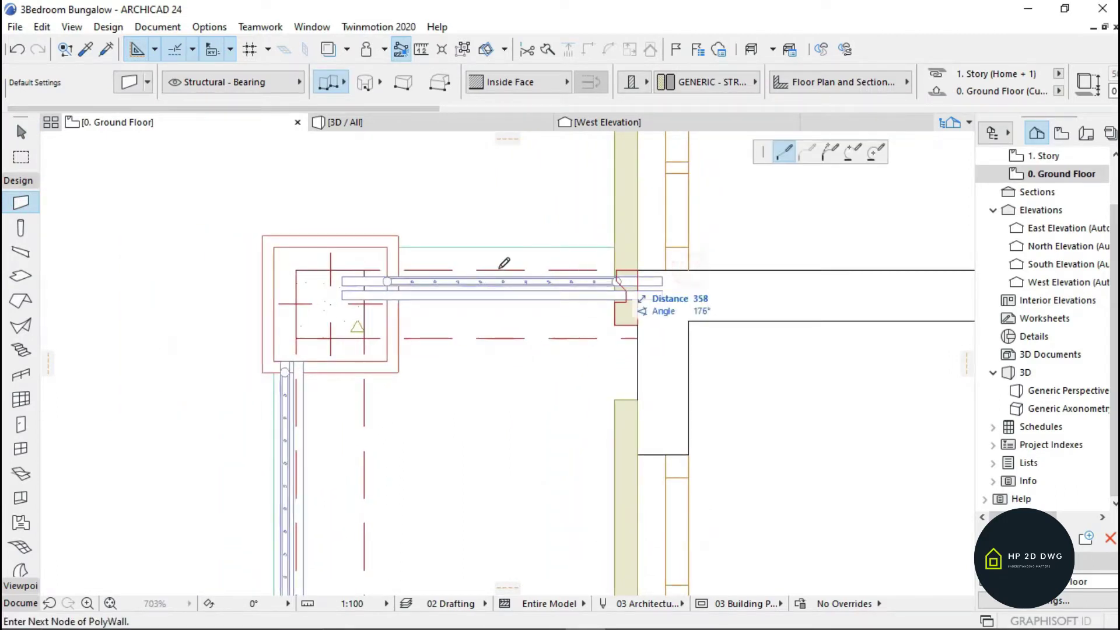
left_click(497, 89)
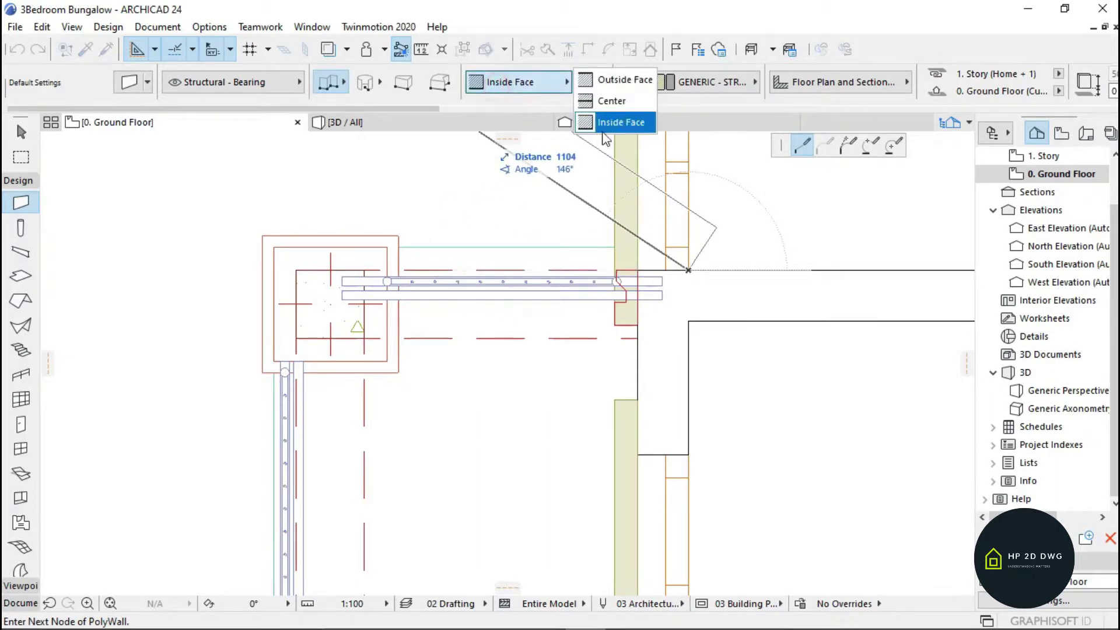
left_click(623, 82)
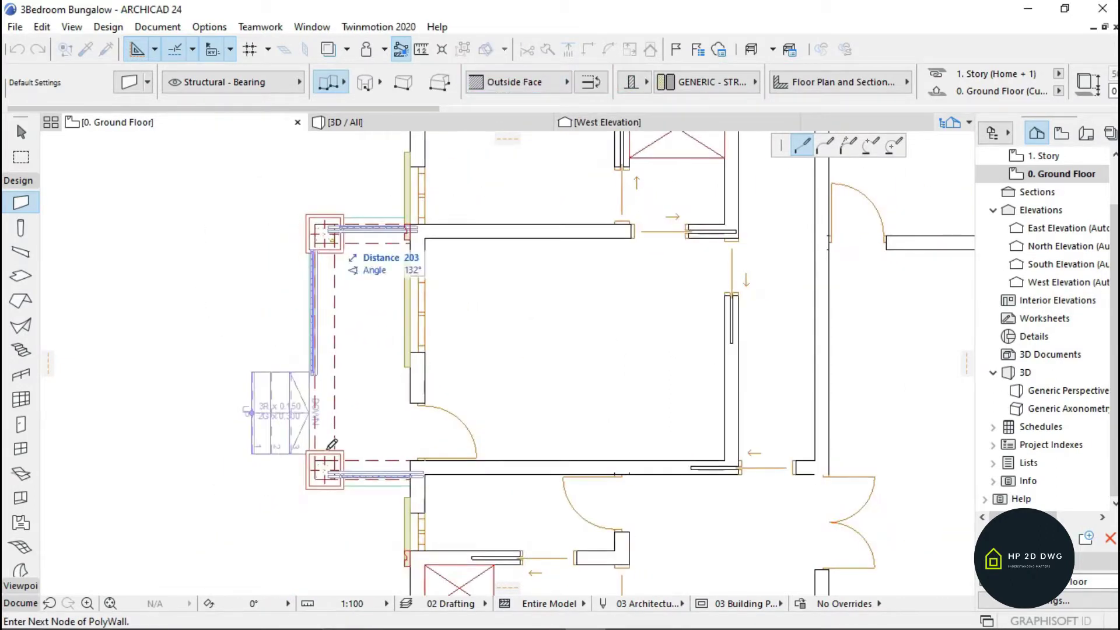
scroll(332, 444, "up", 3)
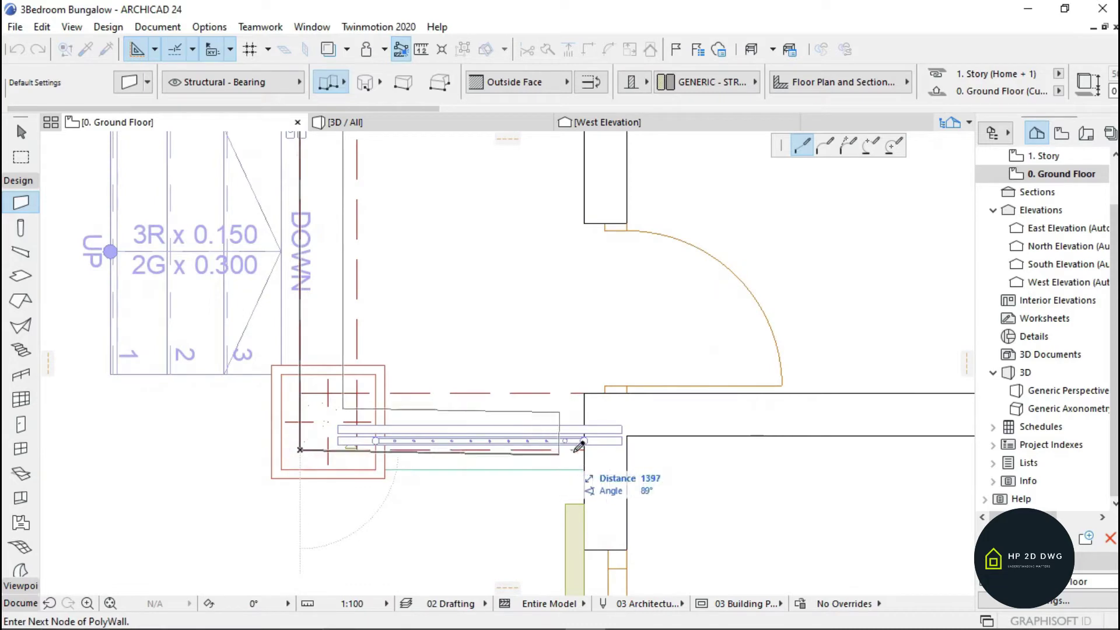
left_click(627, 449)
scroll(577, 361, "down", 6)
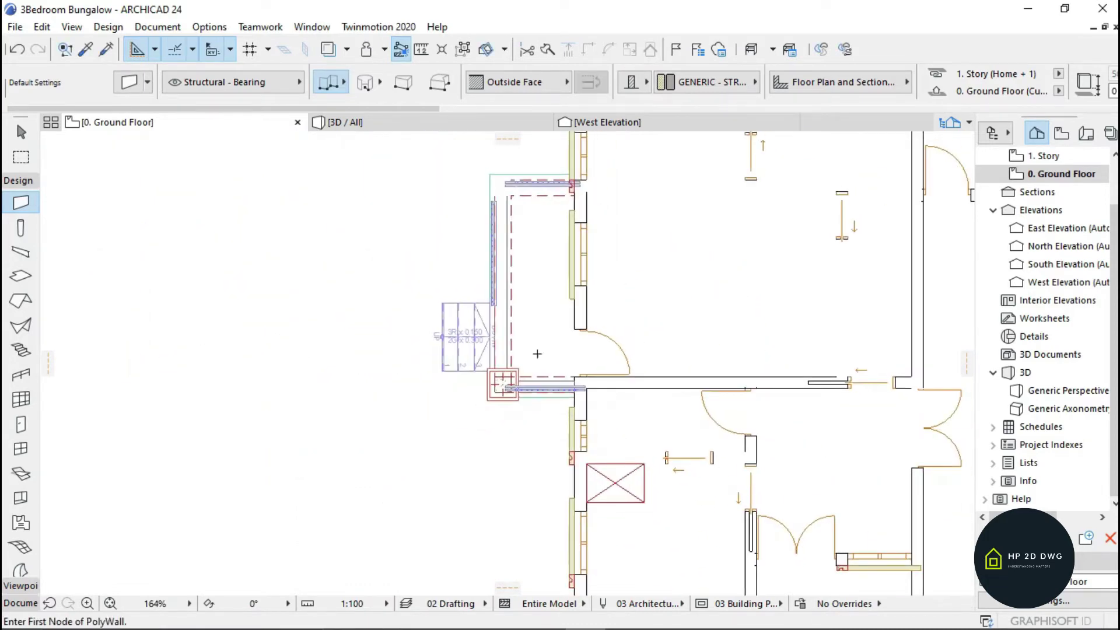
Step: Draw a wall with an Inside Face reference line around the east porch, following the outer column corners and ending in the house wall
scroll(654, 275, "up", 4)
scroll(601, 256, "up", 2)
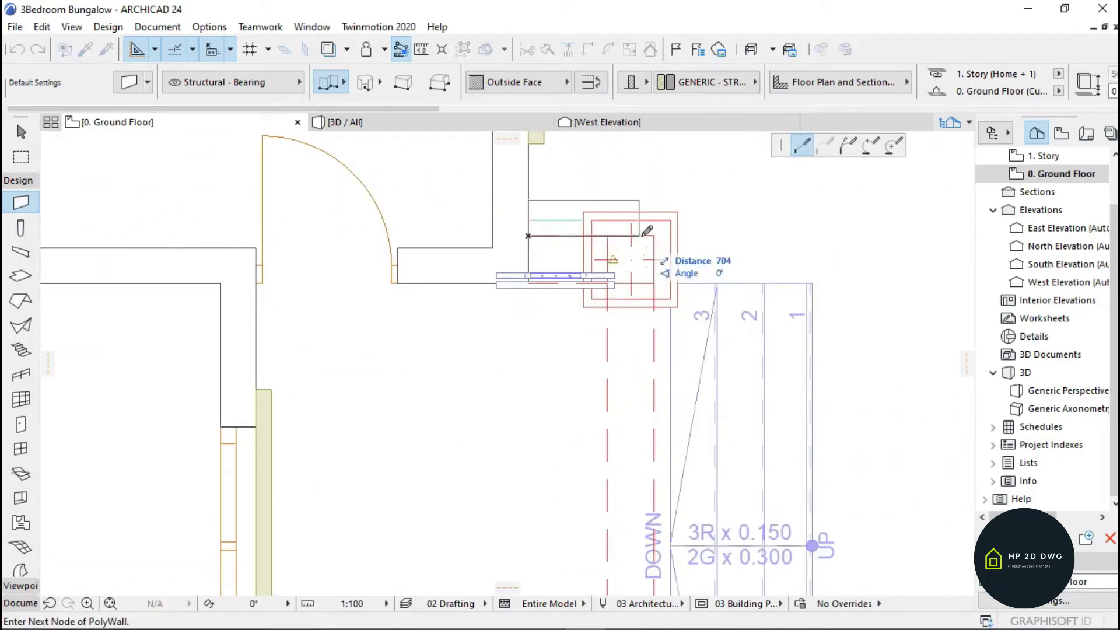
left_click(516, 82)
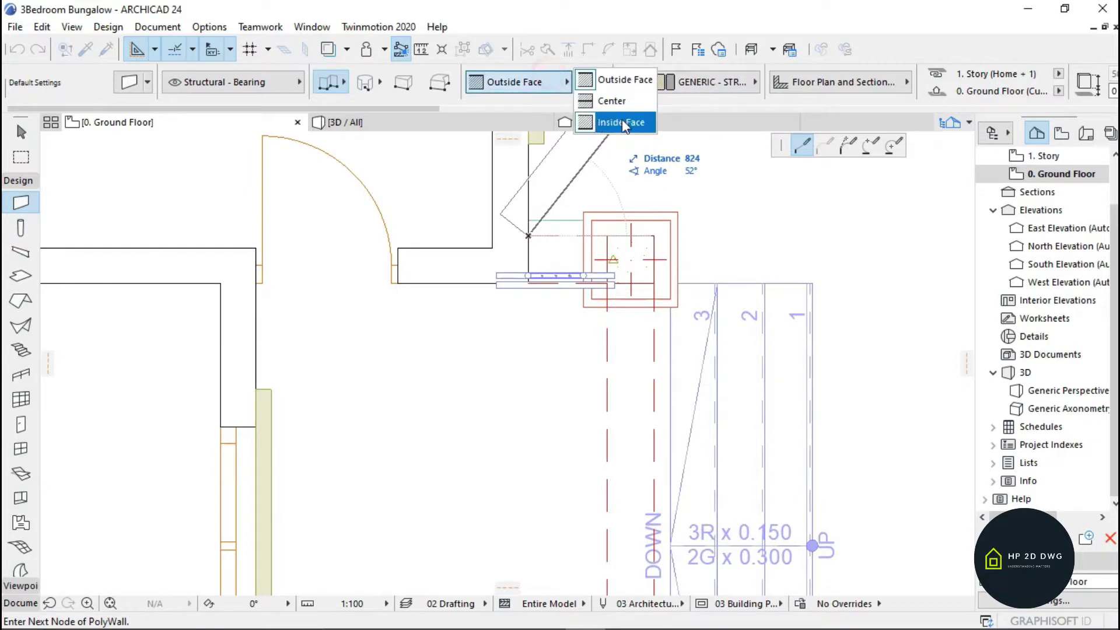
left_click(607, 120)
scroll(654, 225, "down", 2)
scroll(647, 409, "up", 3)
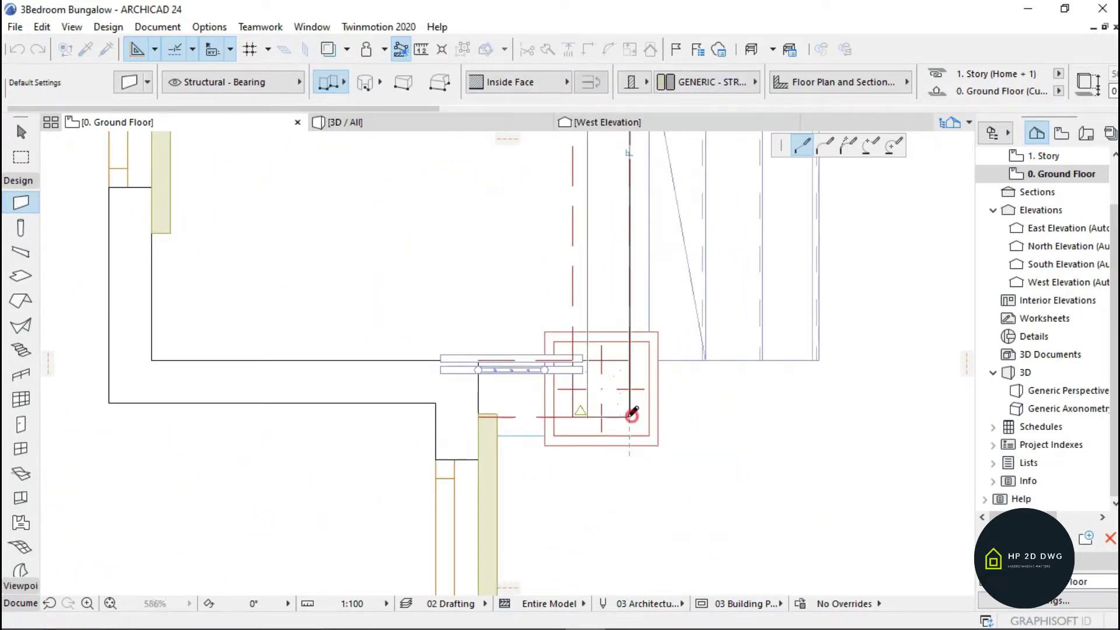
left_click(437, 415)
scroll(437, 415, "down", 3)
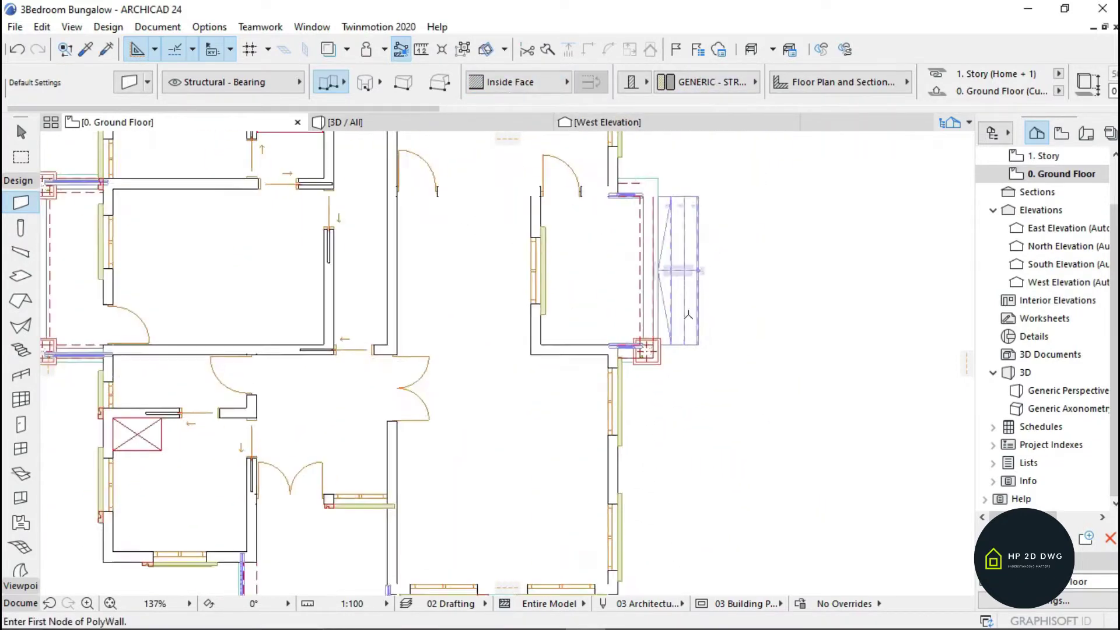
Step: Set the wall reference line to Outside Face for the front porch wall
scroll(446, 256, "up", 4)
scroll(446, 257, "up", 1)
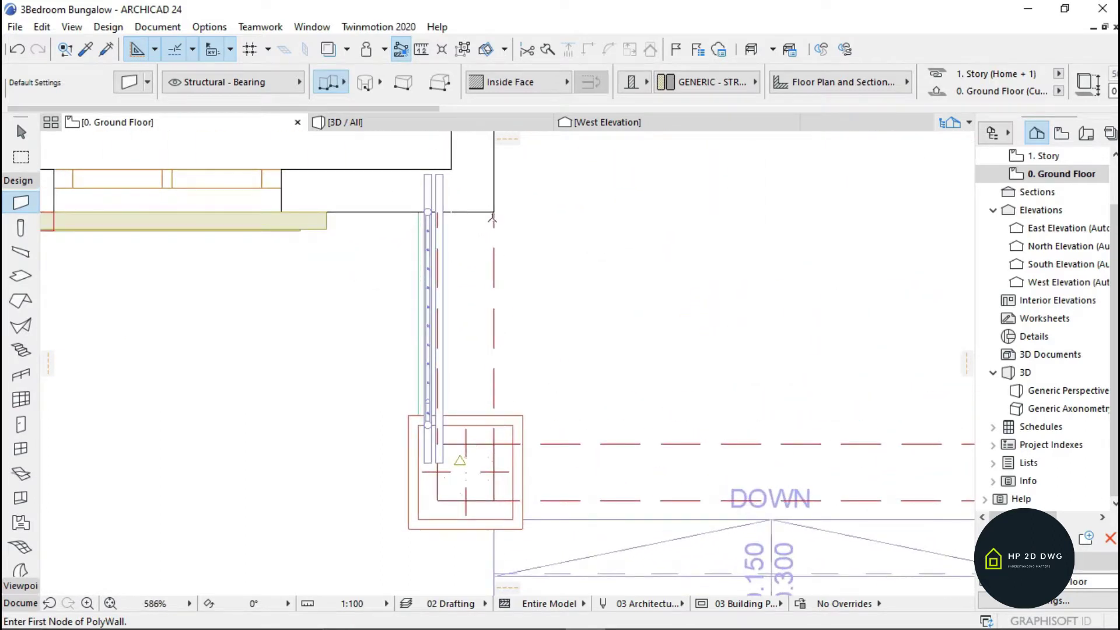
key("Escape")
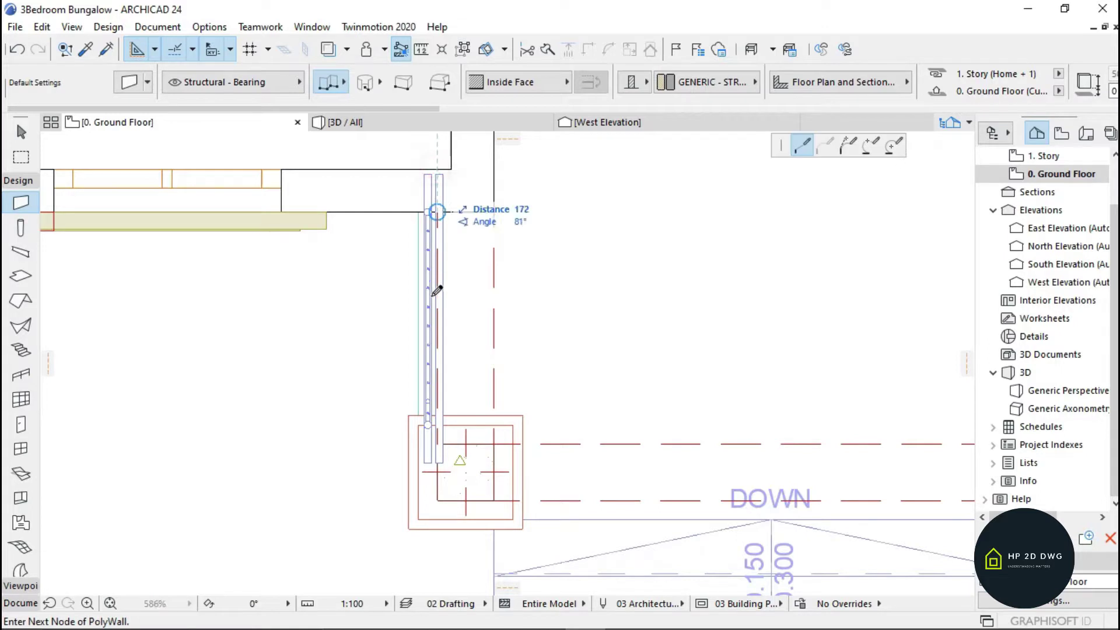
left_click(506, 83)
left_click(612, 82)
scroll(442, 496, "up", 2)
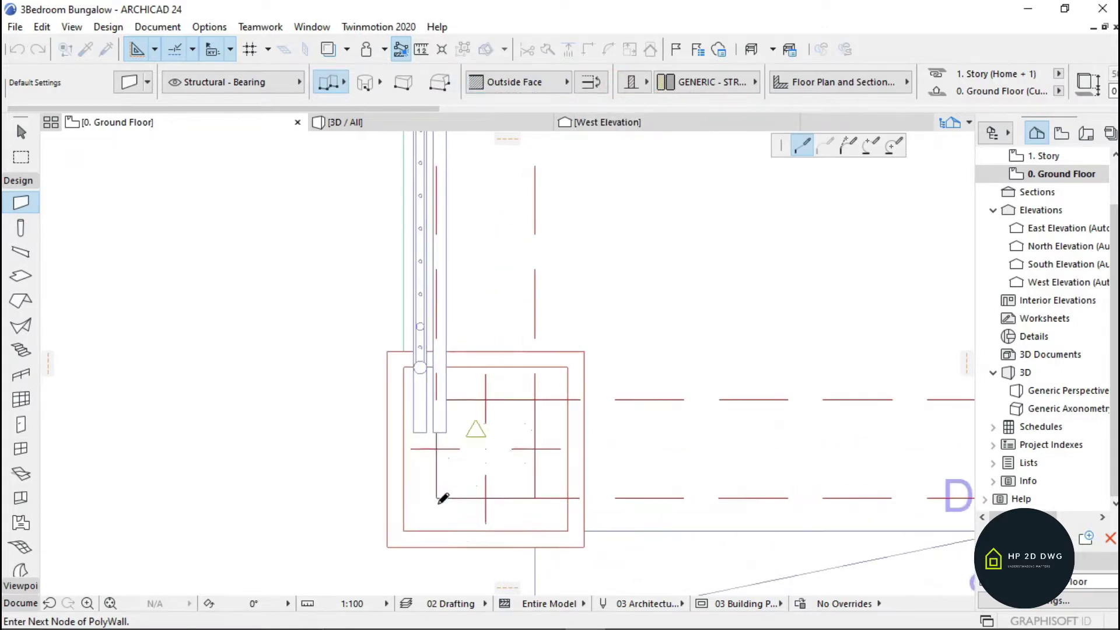
key("Escape")
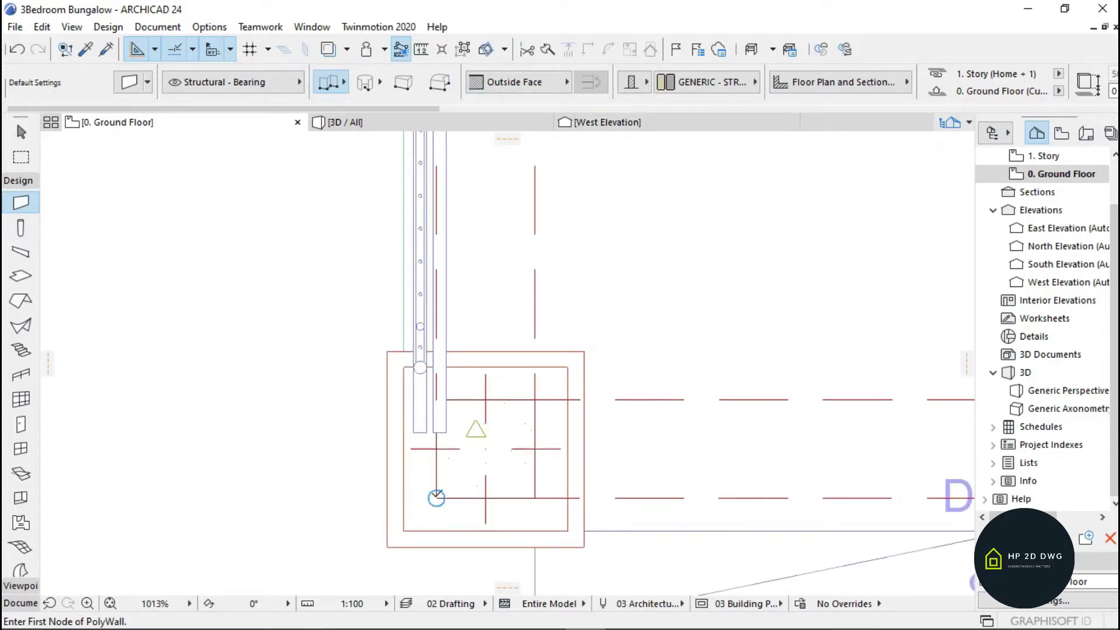
Step: Draw a wall around the front porch, from inside the house wall along the outer column corners and back to the house
scroll(436, 497, "down", 5)
scroll(436, 399, "up", 4)
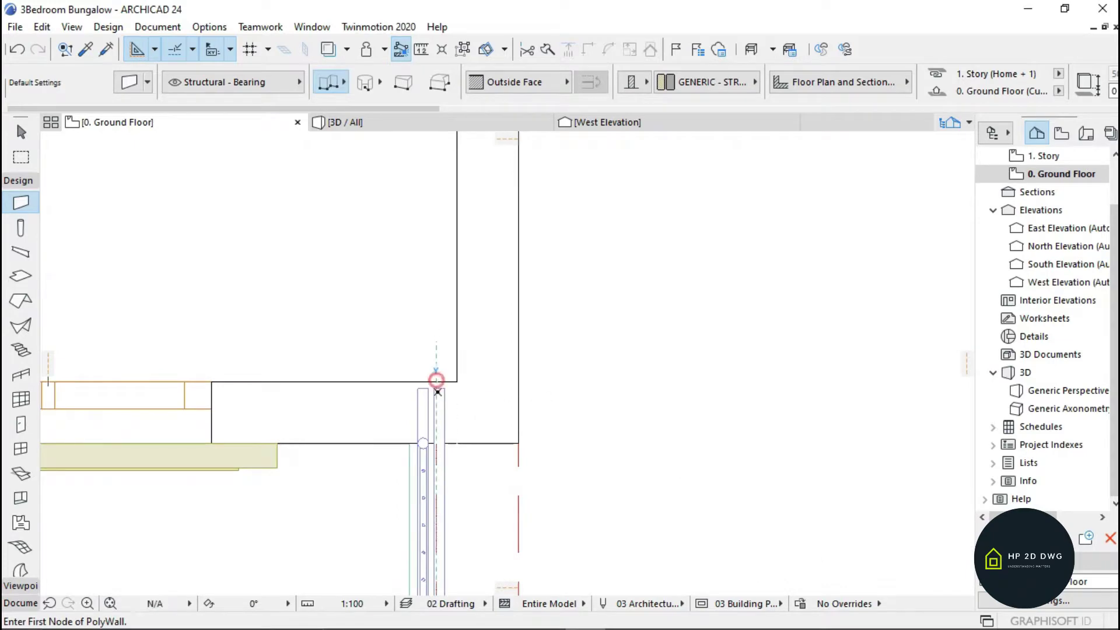
left_click(436, 380)
scroll(436, 381, "down", 4)
scroll(425, 487, "up", 4)
scroll(424, 487, "down", 4)
scroll(570, 458, "up", 4)
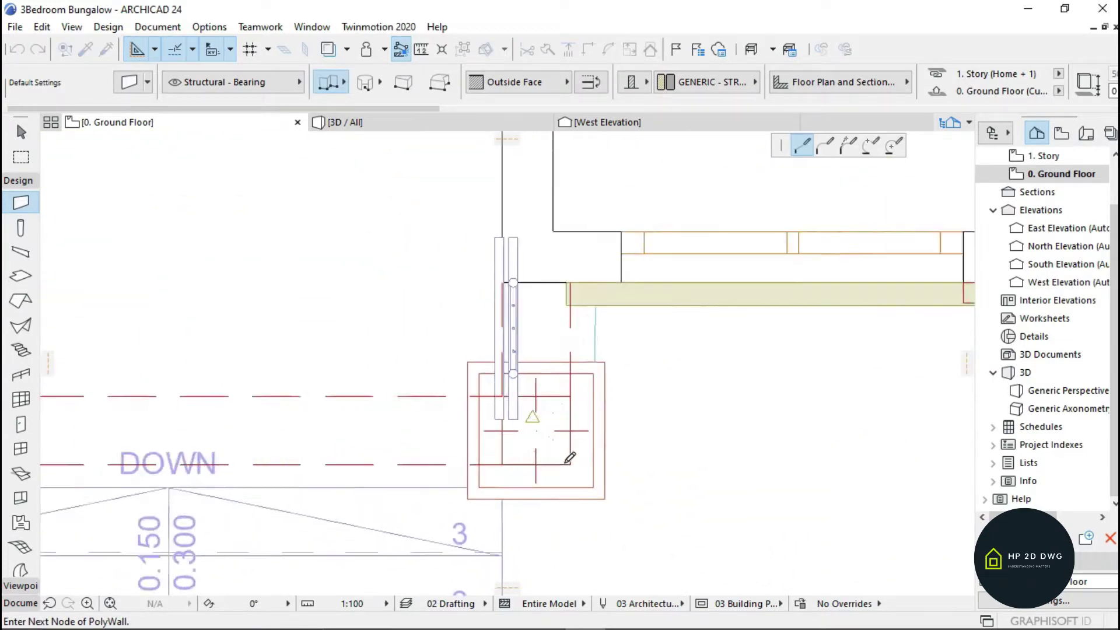
scroll(570, 458, "up", 4)
key("Escape")
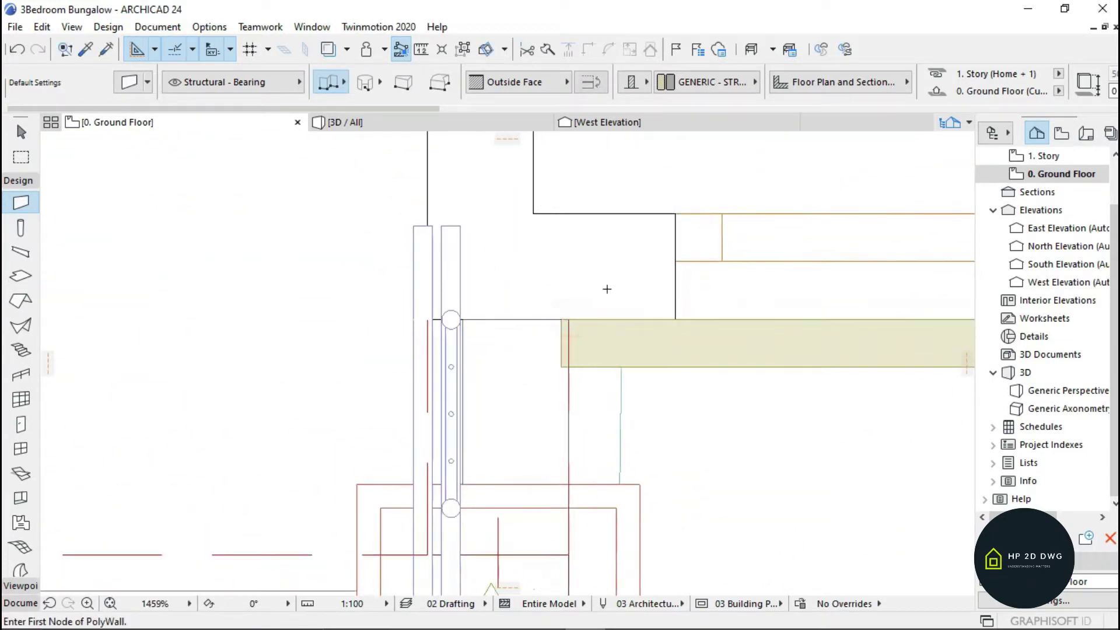
Step: Fly around the bungalow in 3D to examine the new walls between the columns of all three porches
scroll(607, 289, "down", 8)
left_click(452, 120)
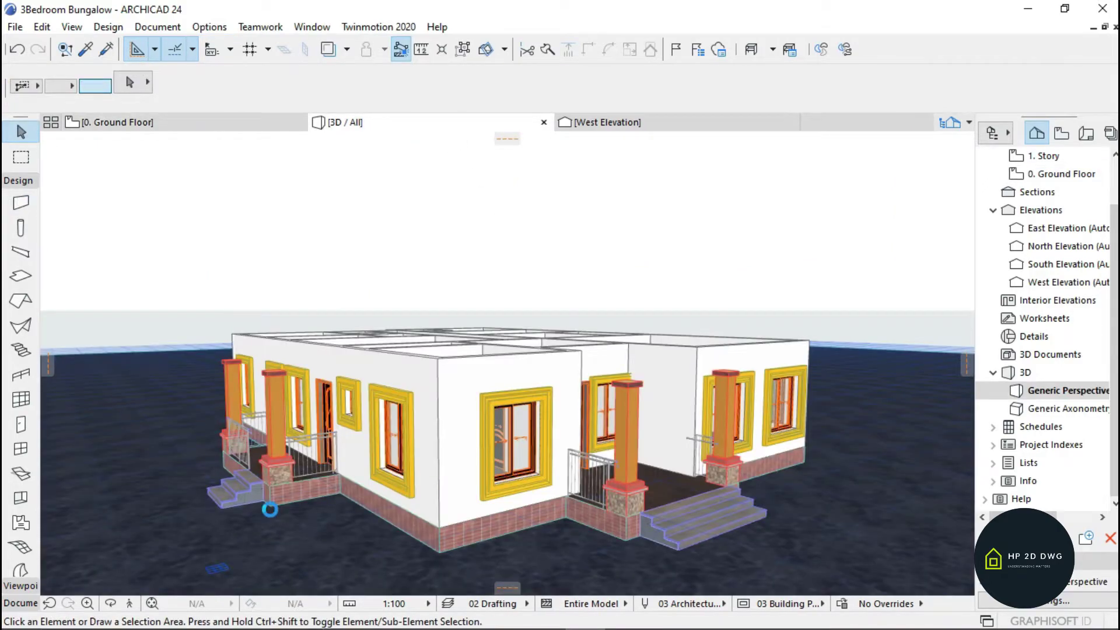
left_click(130, 600)
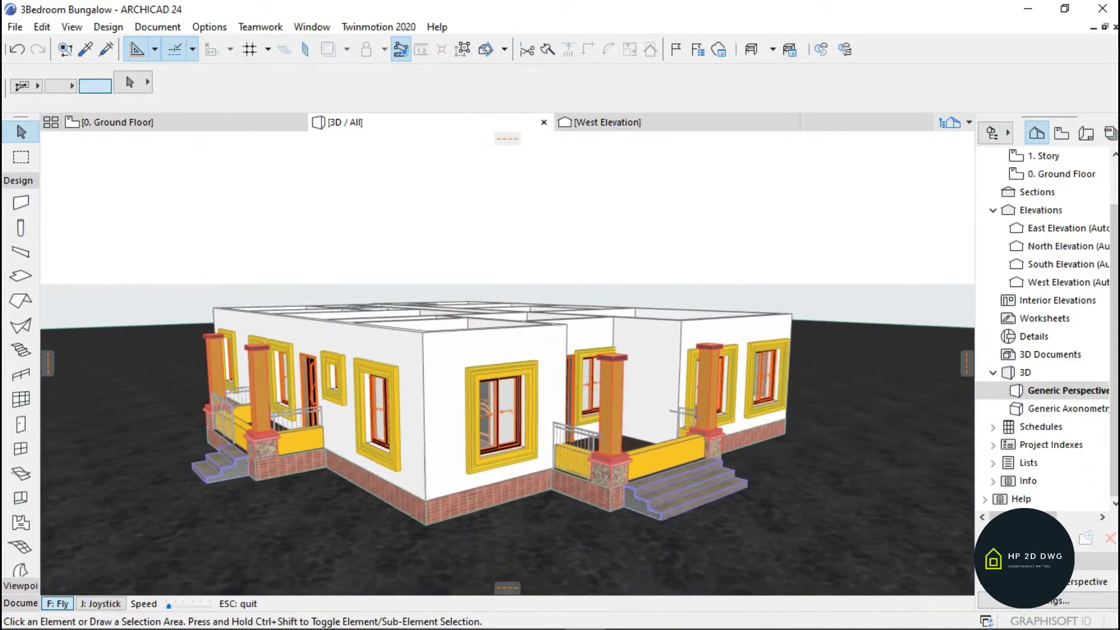
key("Left")
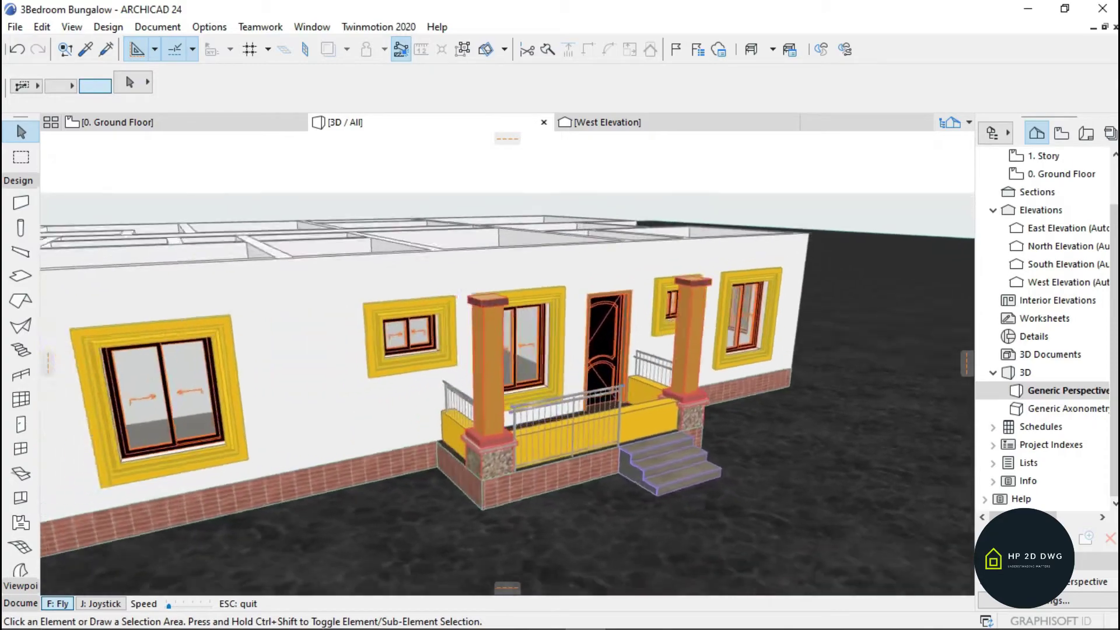
key("Right")
key("Right")
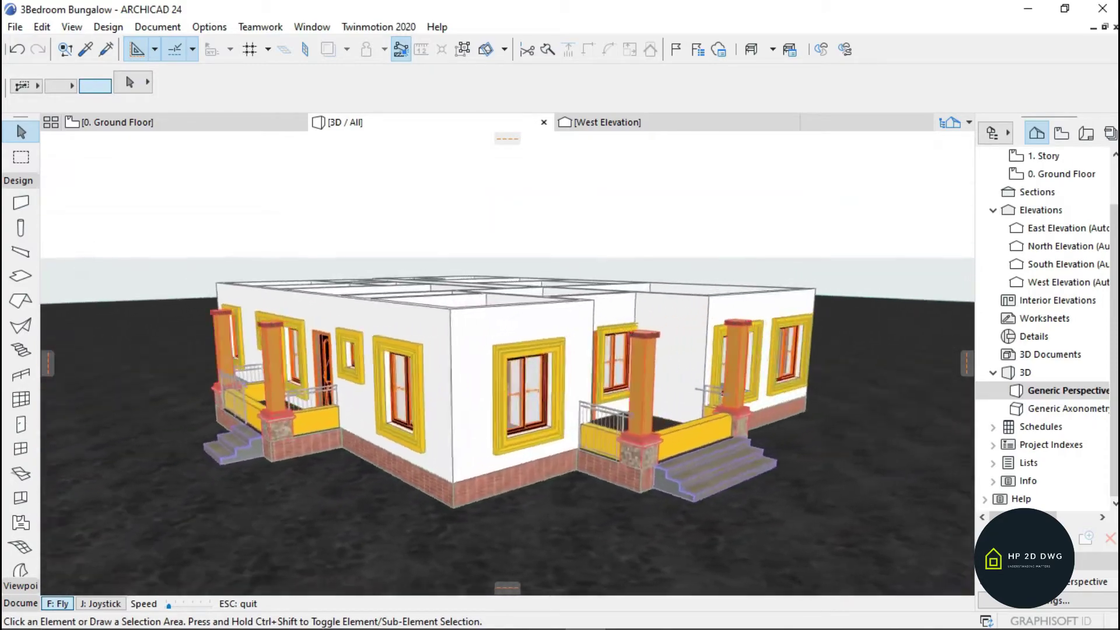
key("Right")
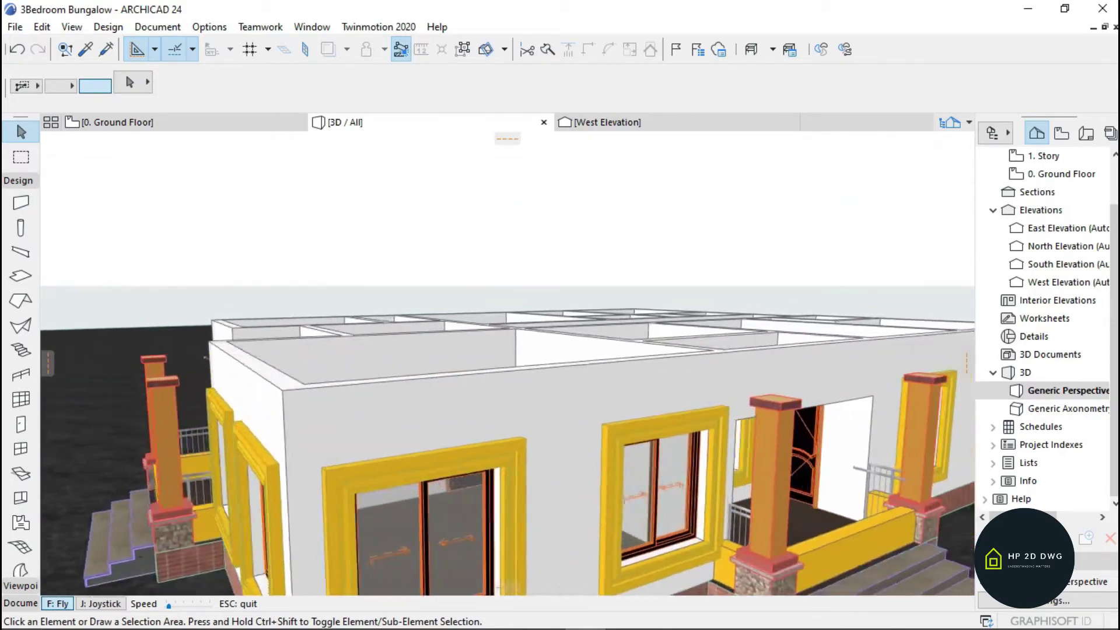
key("Up")
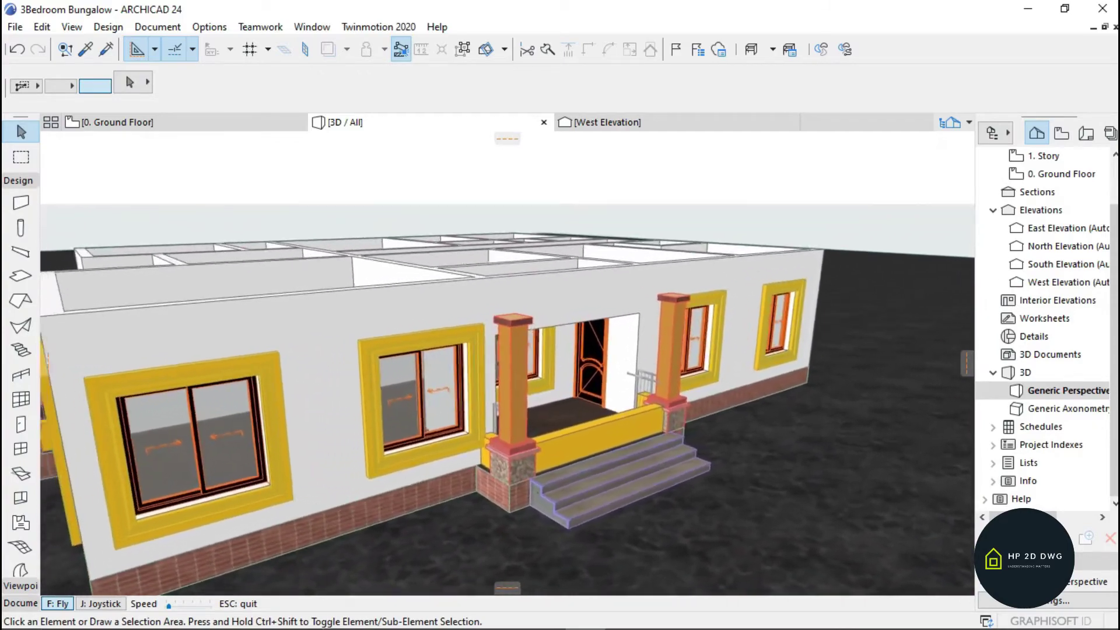
Step: Select the low walls between the columns of all three porches together
key("Escape")
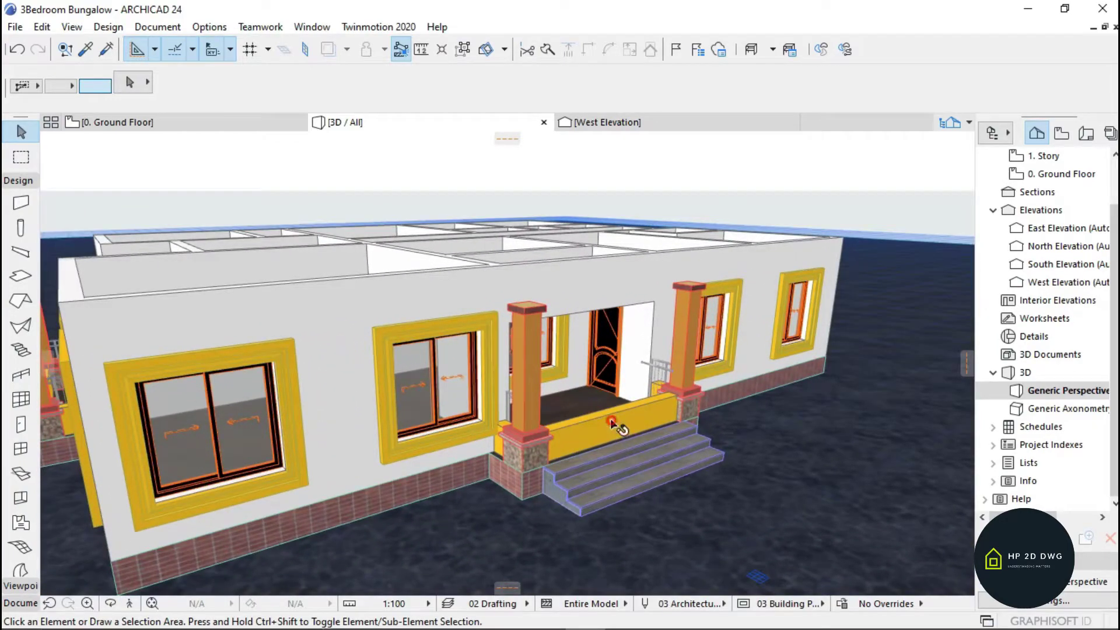
left_click(610, 418)
left_click(129, 603)
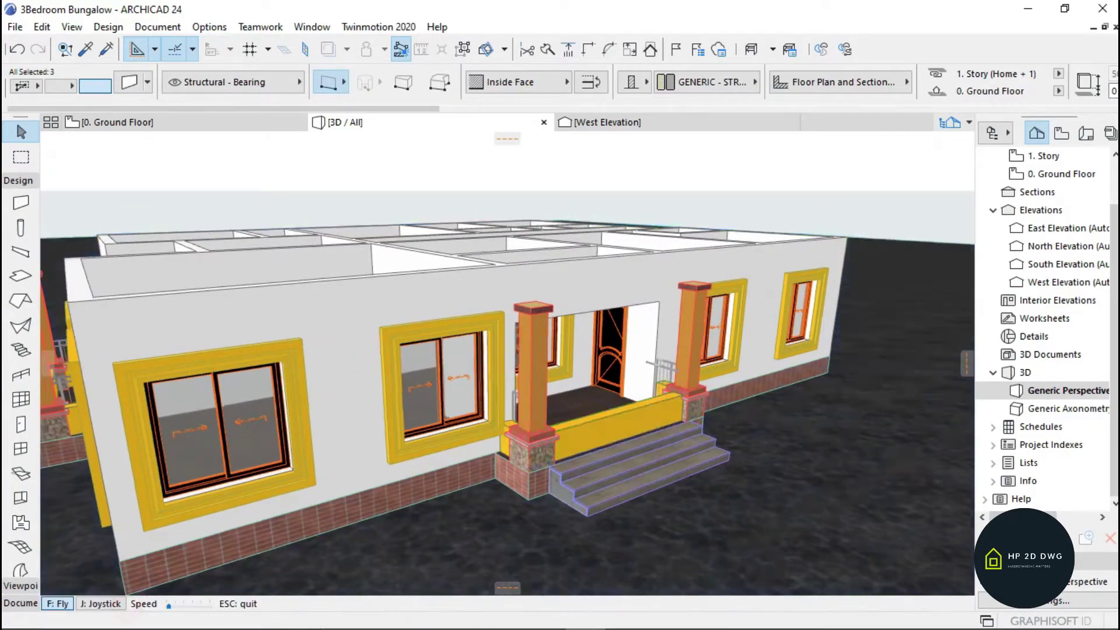
key("Escape")
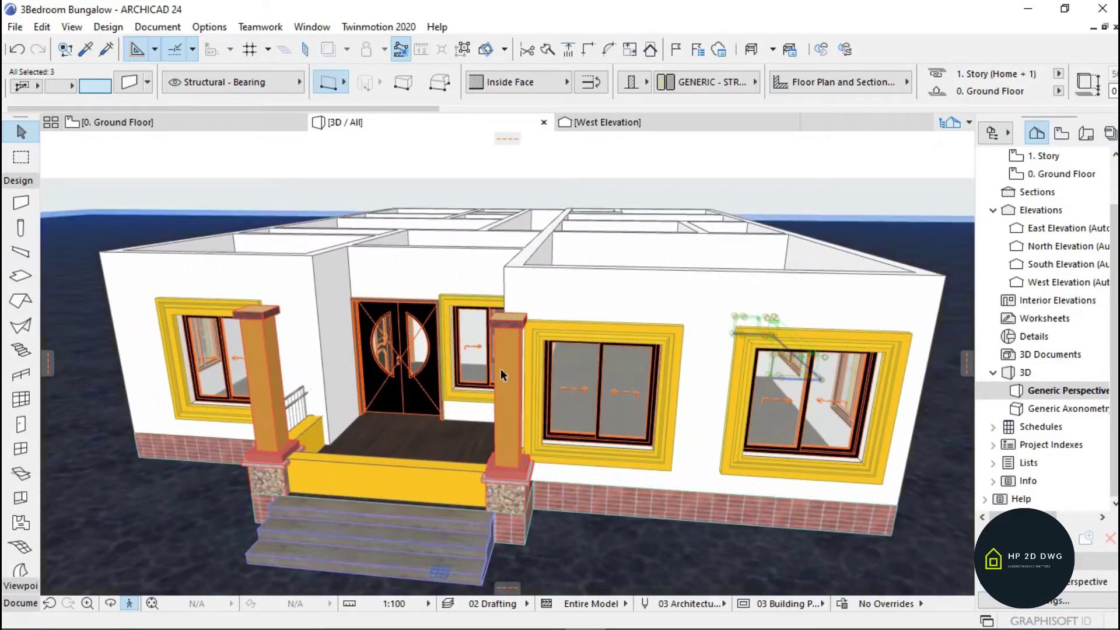
left_click(129, 603)
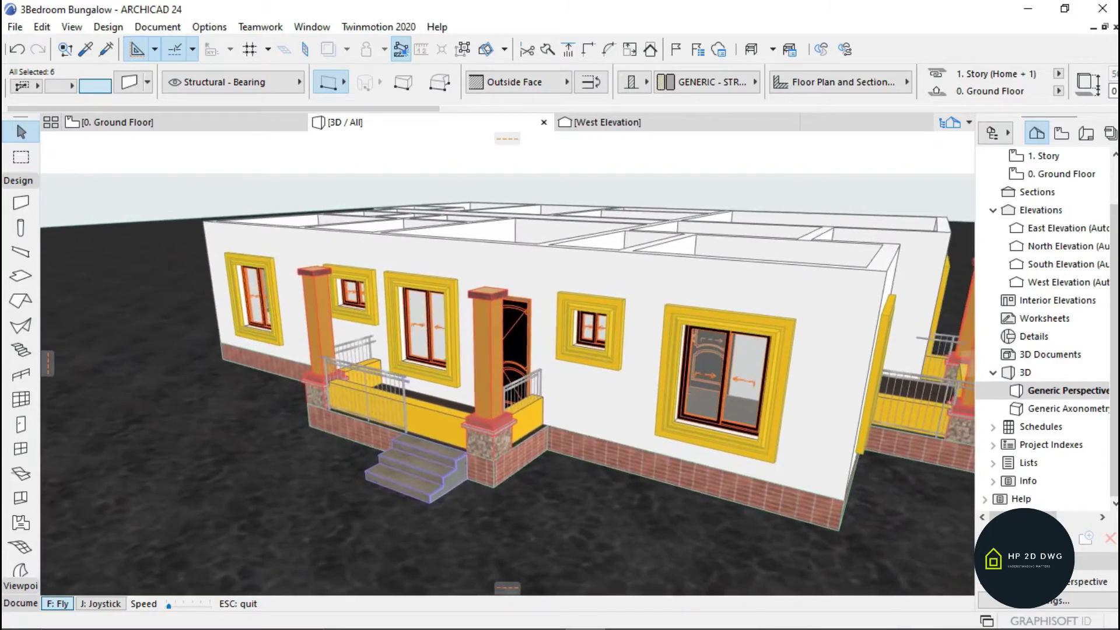
key("Escape")
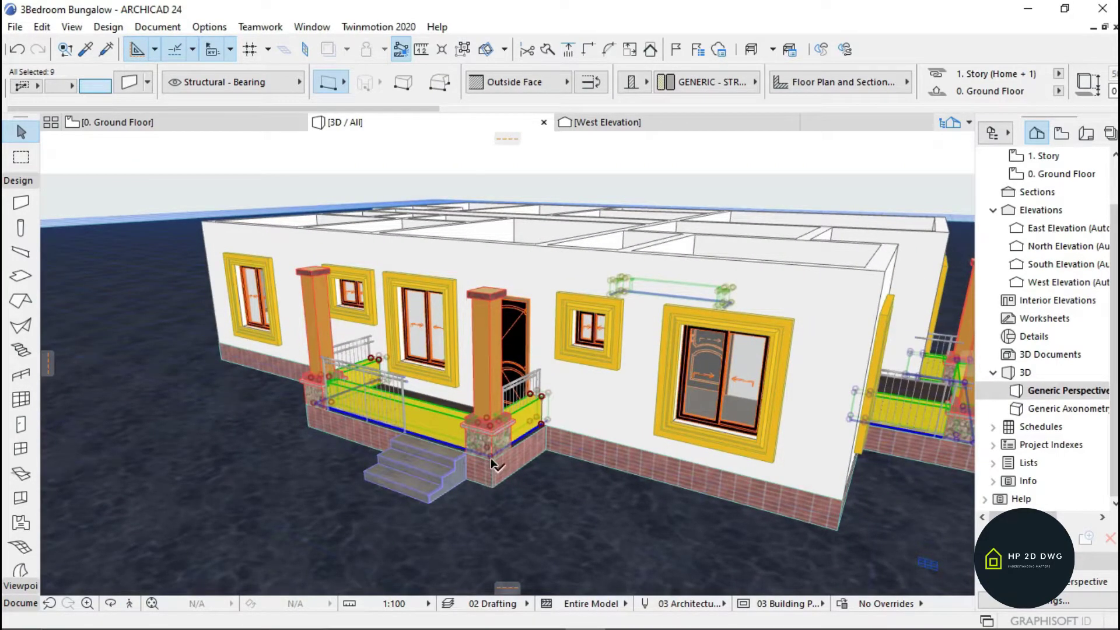
Step: Elevate the selected porch walls vertically to 2500 above the home story so they rest on the column tops
left_click(491, 384)
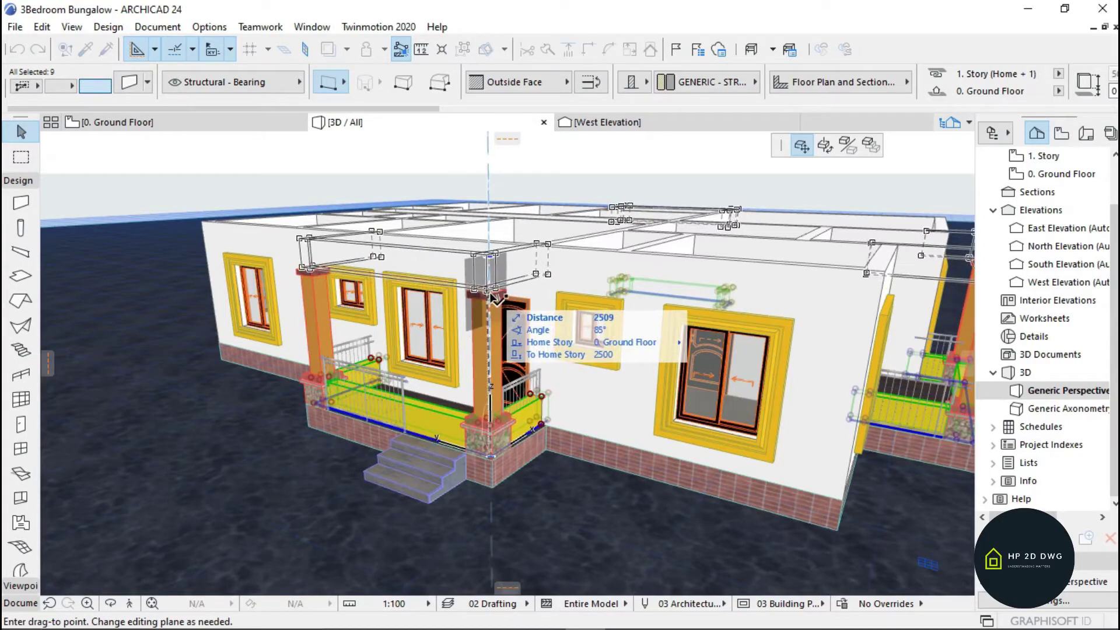
left_click(130, 602)
key("Up")
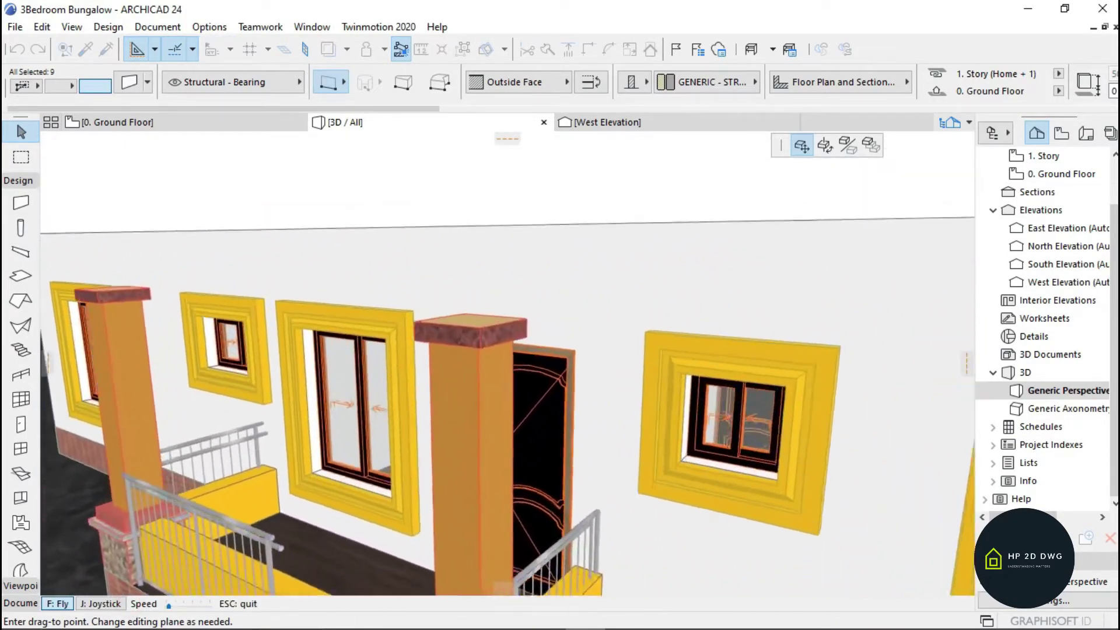
key("Escape")
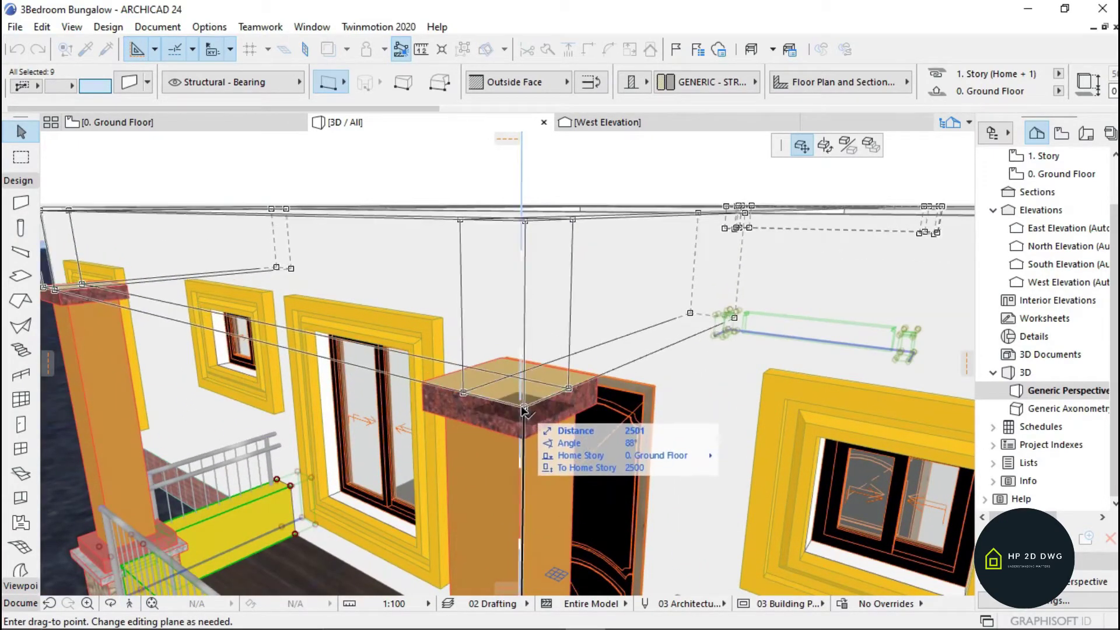
left_click(521, 401)
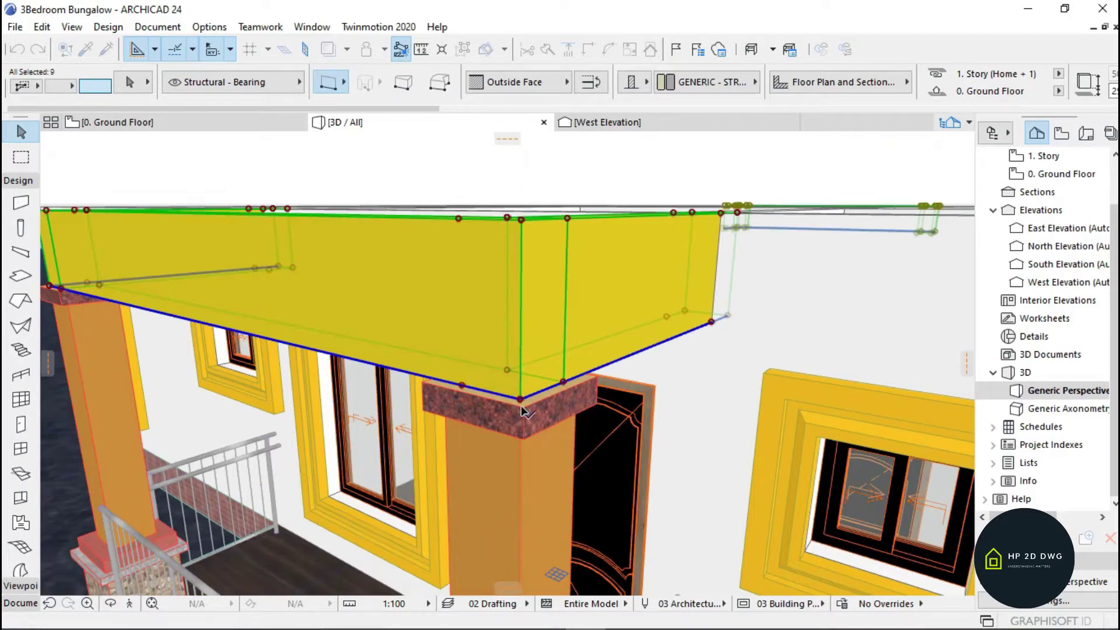
key("Escape")
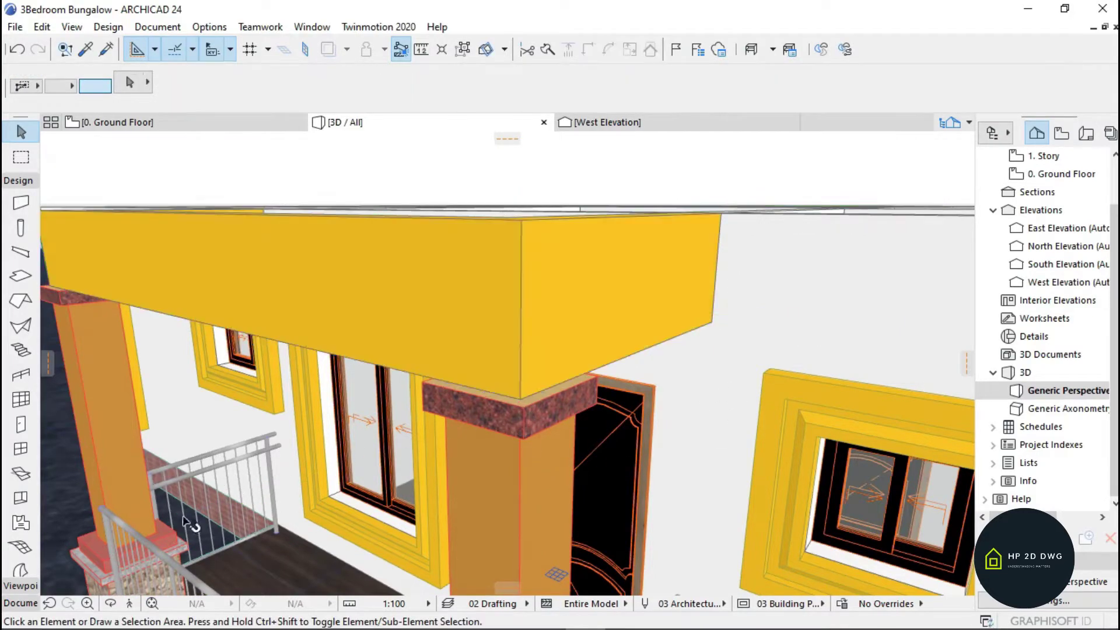
Step: Fly around the bungalow in 3D to examine how the raised walls sit on the porch columns
left_click(131, 604)
key("Down")
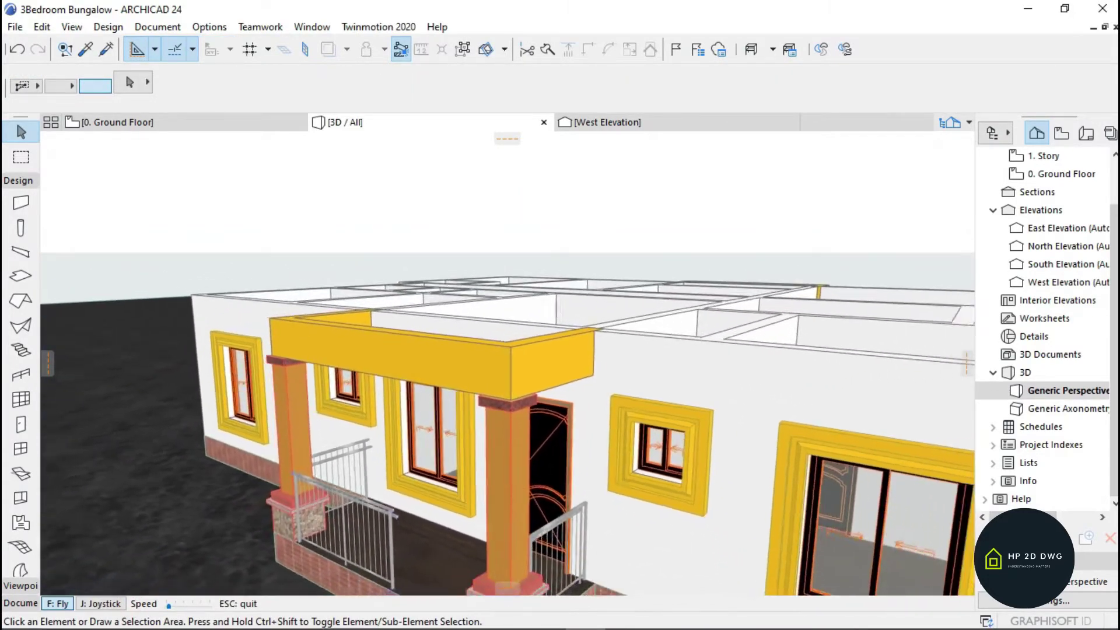
key("Down")
key("Left")
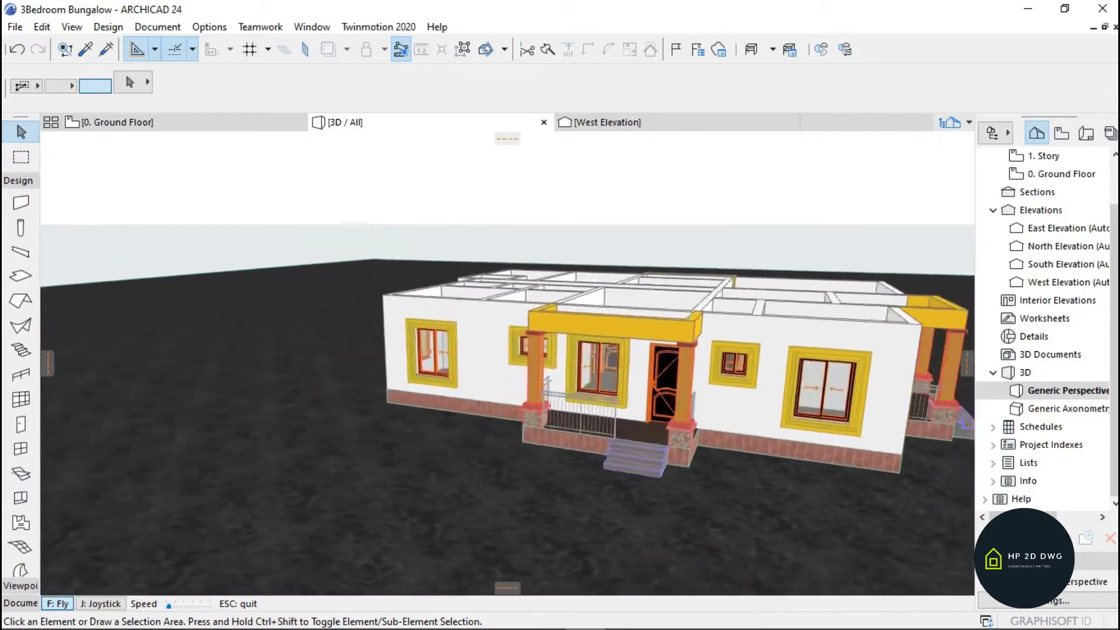
key("Up")
key("Left")
key("Up")
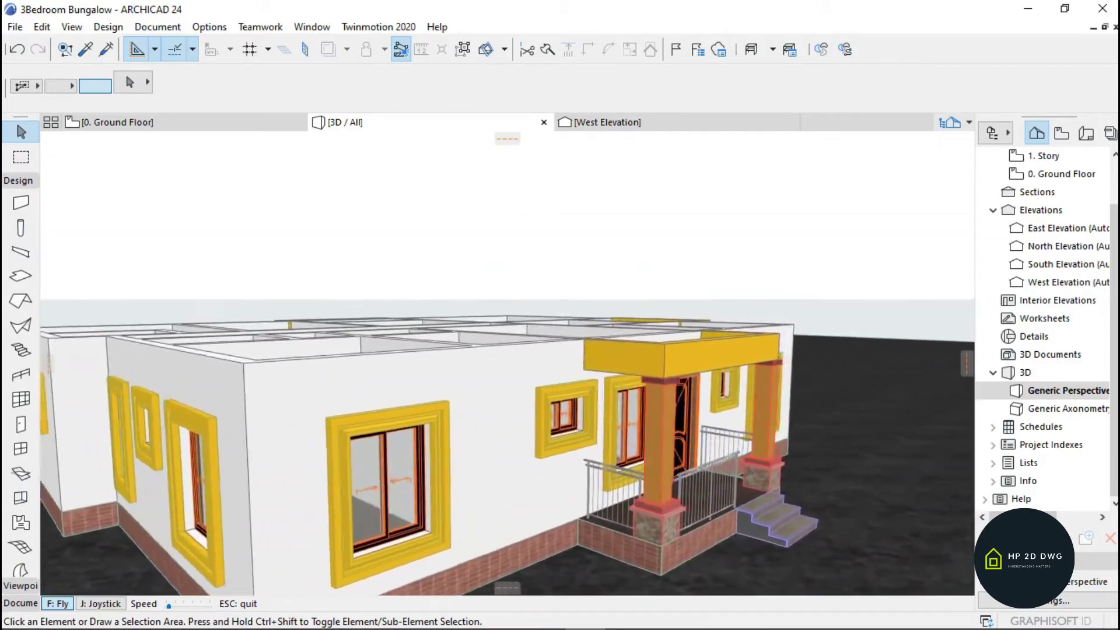
key("Right")
key("Right")
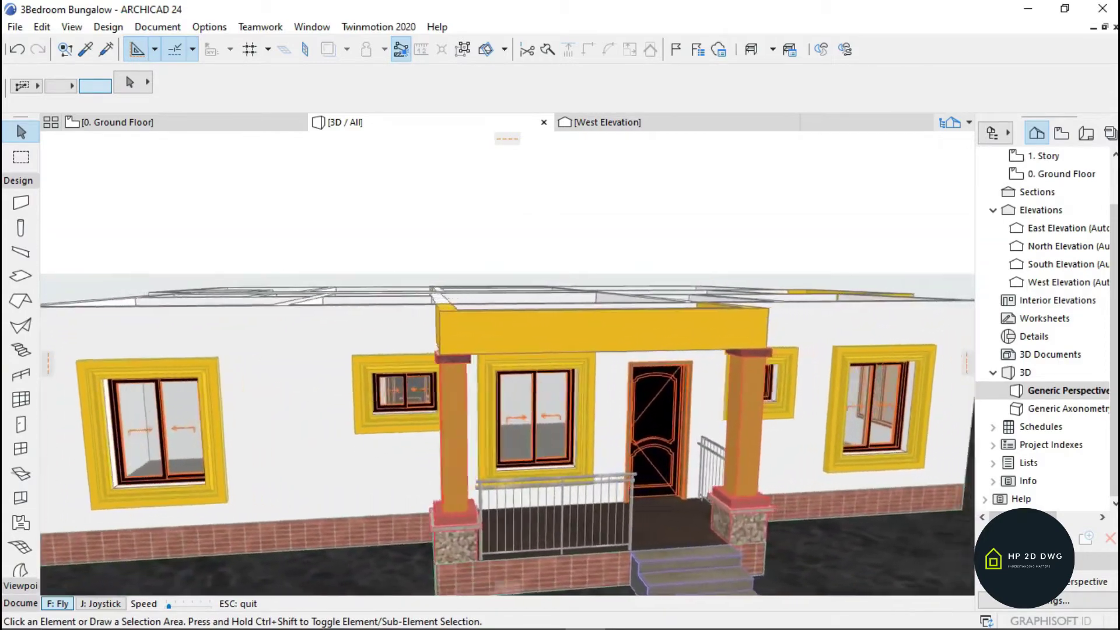
key("Right")
key("Left")
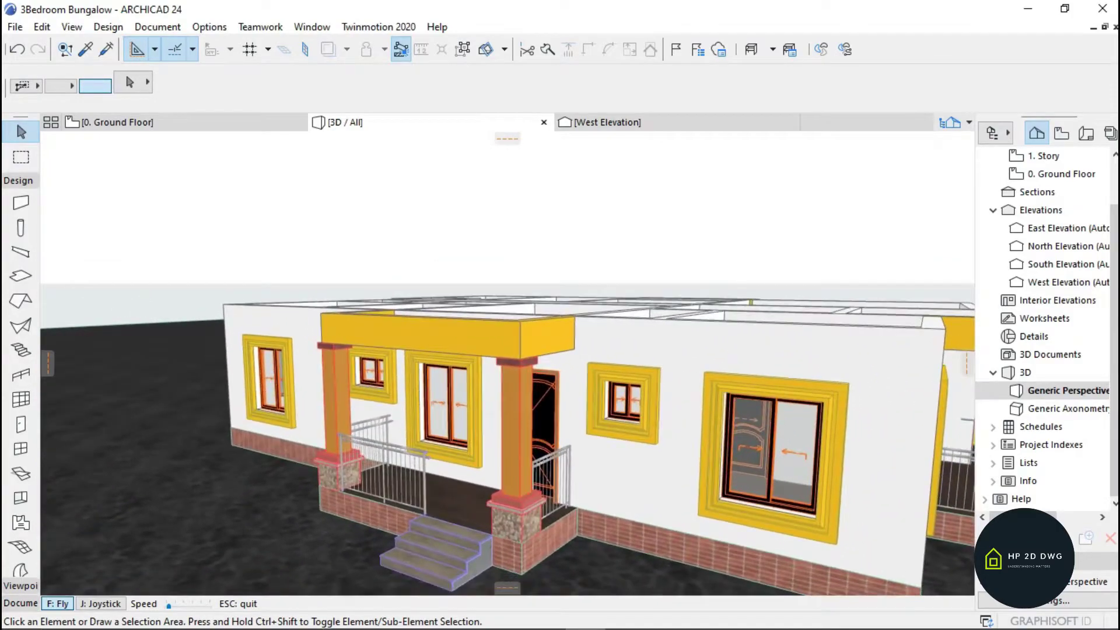
Step: Try to stretch the height of the raised wall on the narrow-stepped porch down to the column base
key("Escape")
left_click(520, 327)
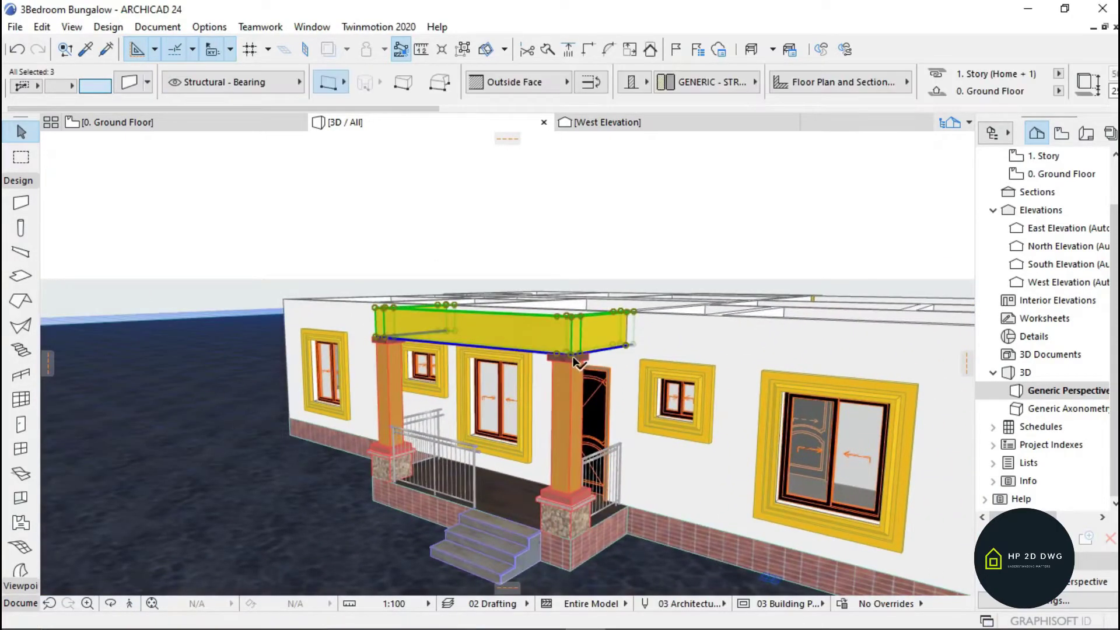
left_click(573, 356)
key("Escape")
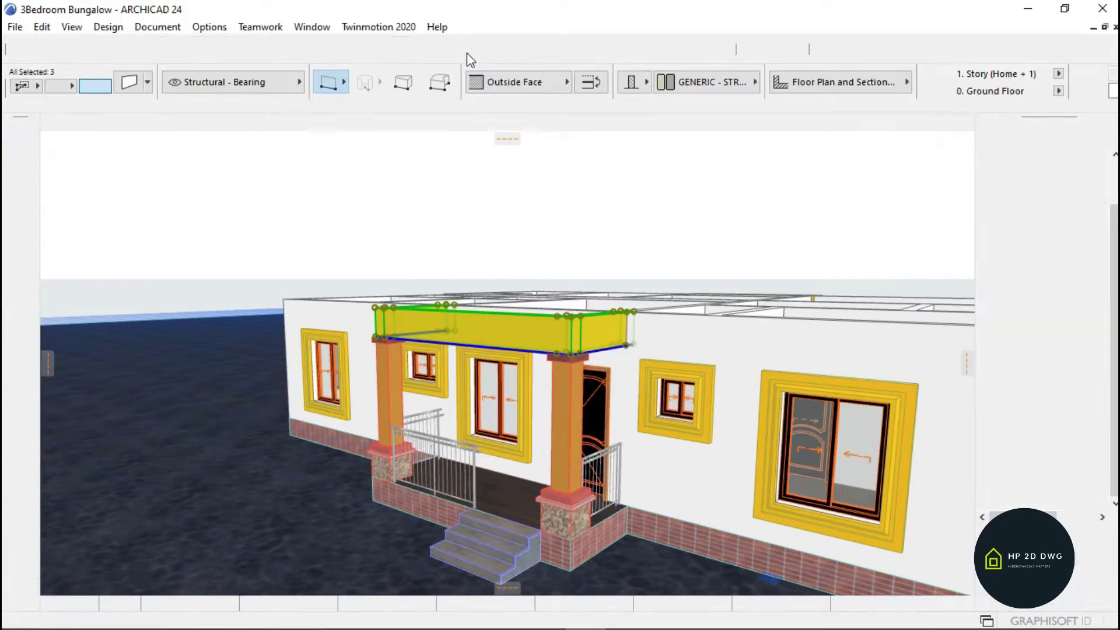
left_click(575, 358)
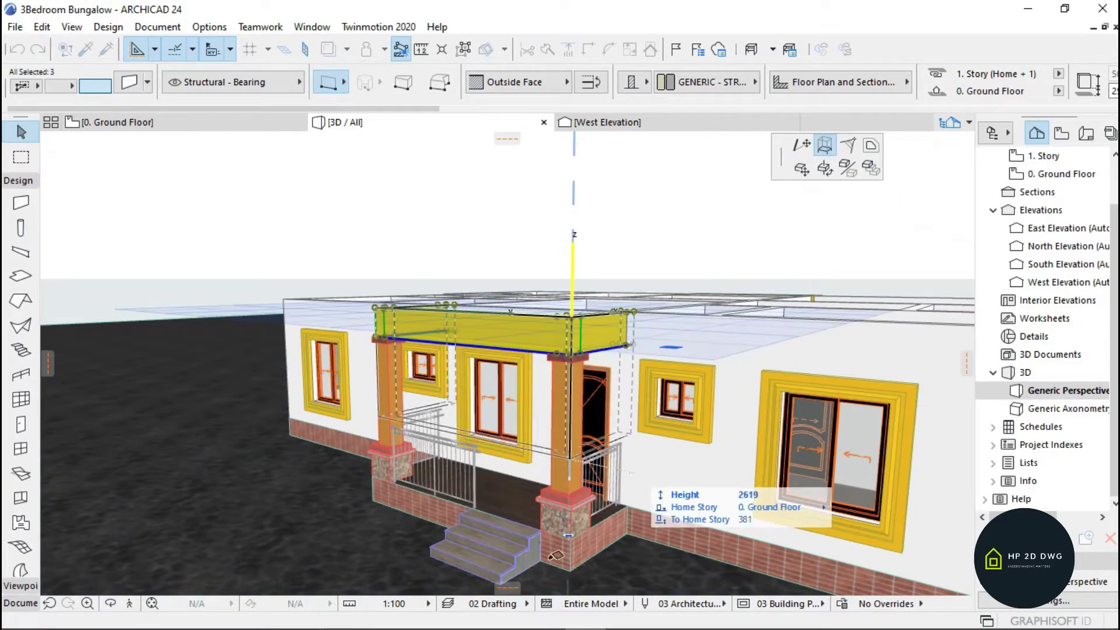
left_click(568, 536)
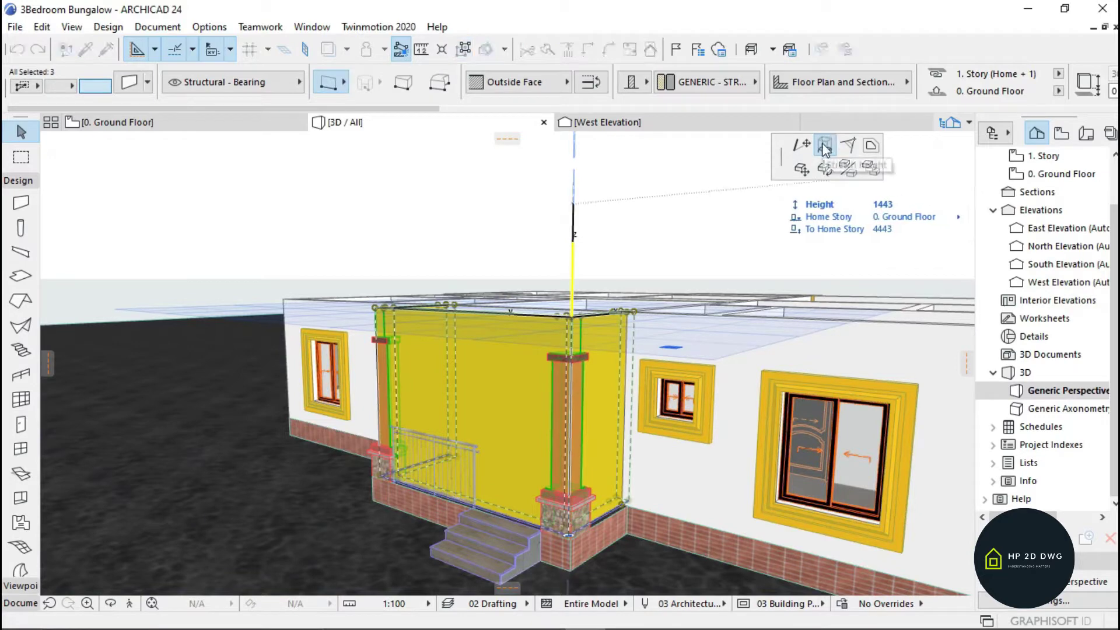
left_click(575, 349)
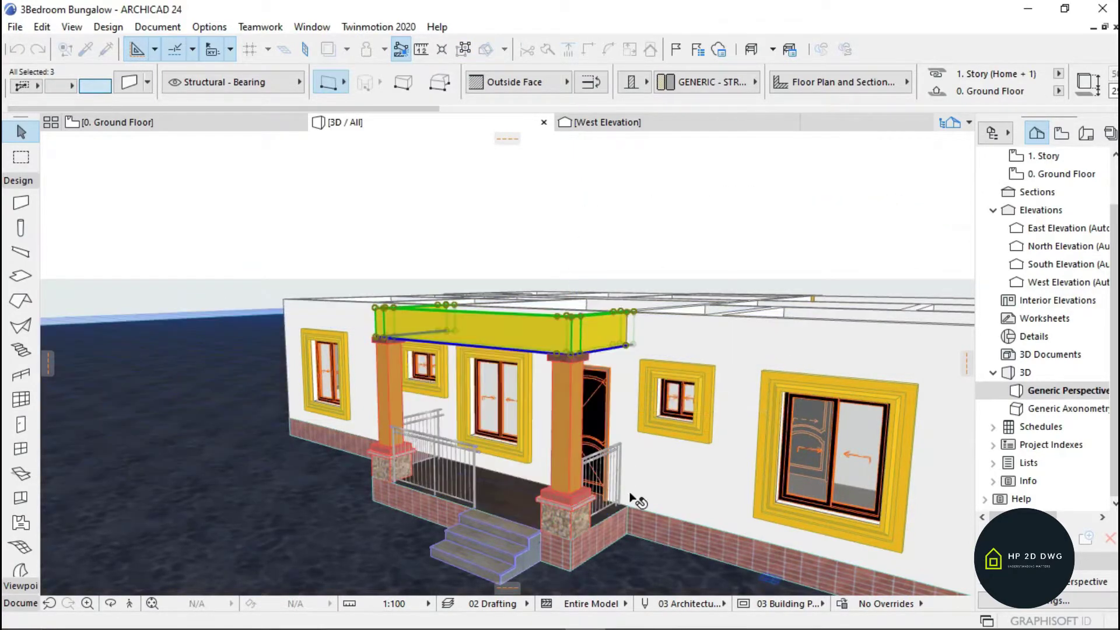
Step: Circle the building in 3D to check the raised walls from the side and front porches
left_click(130, 604)
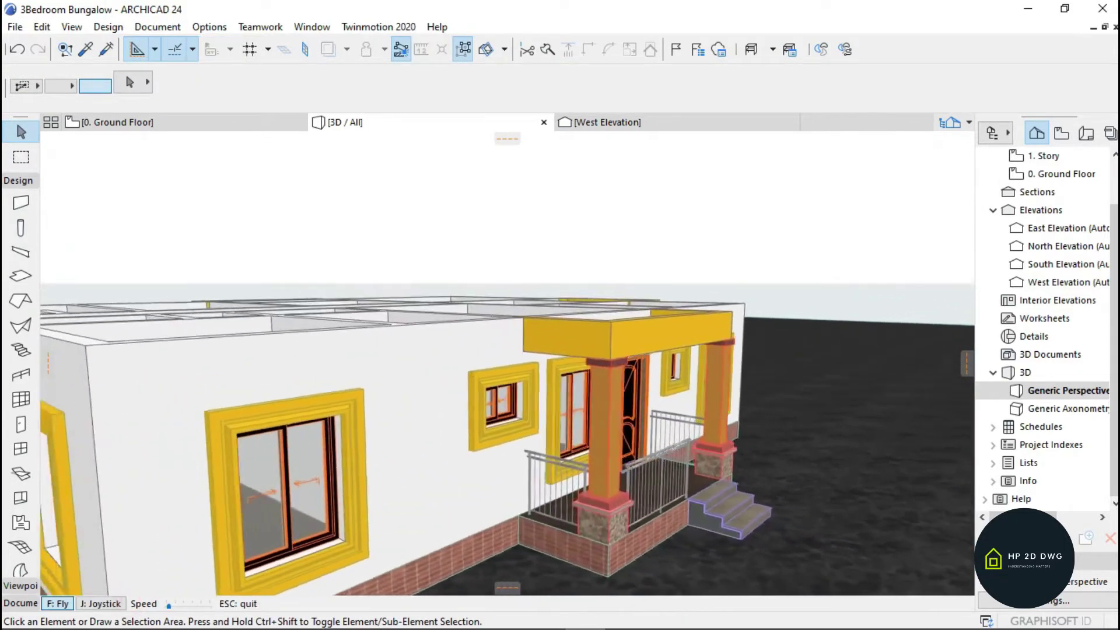
key("Left")
key("Right")
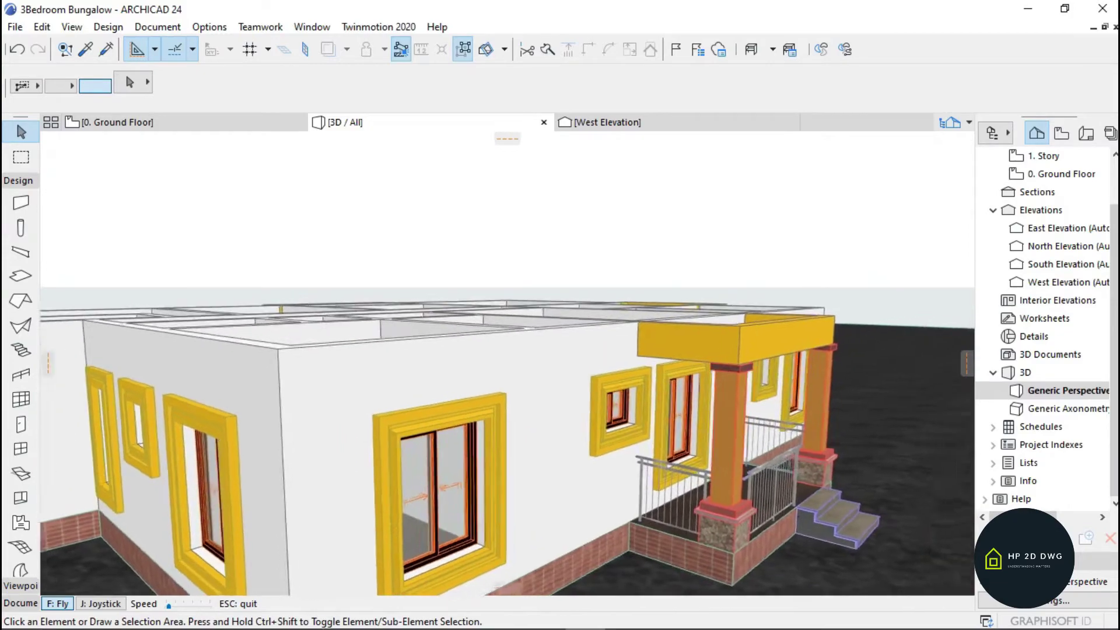
key("Right")
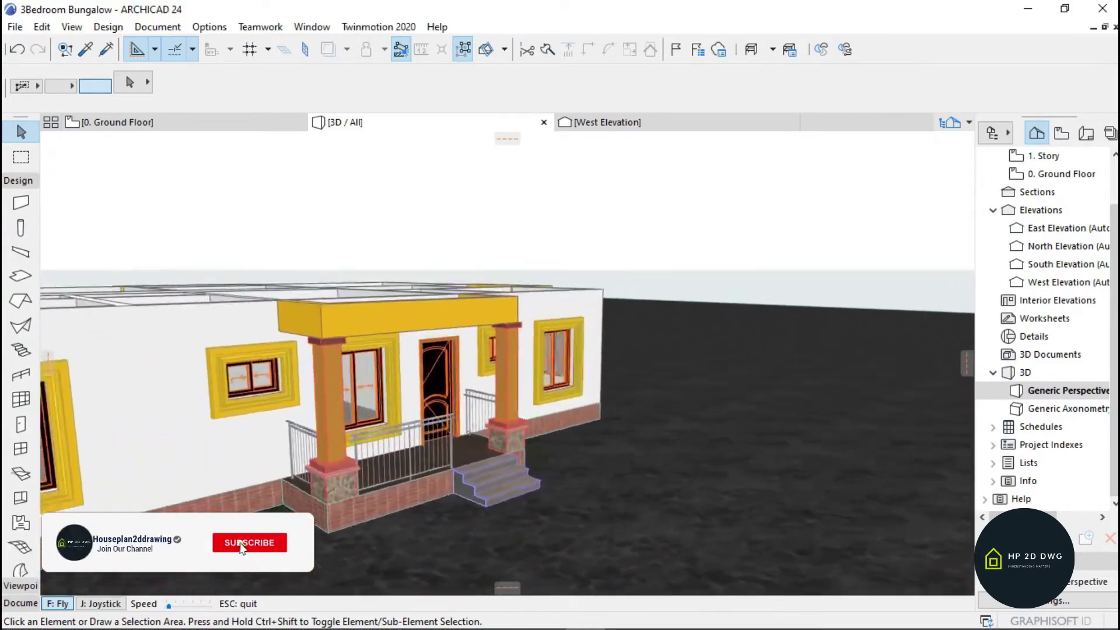
key("Right")
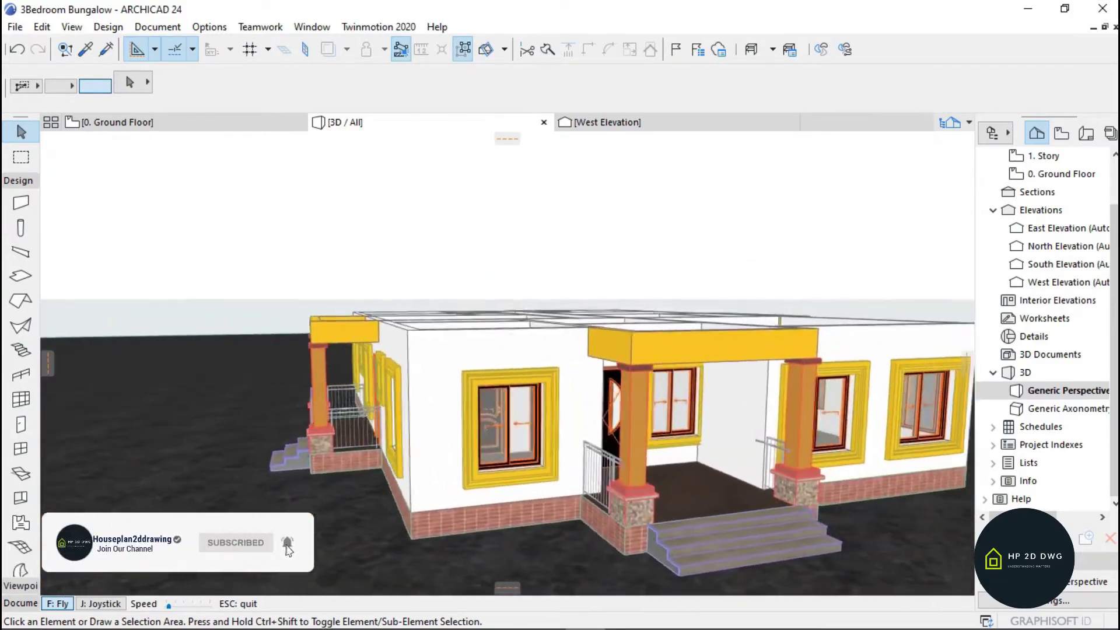
key("Left")
key("Up")
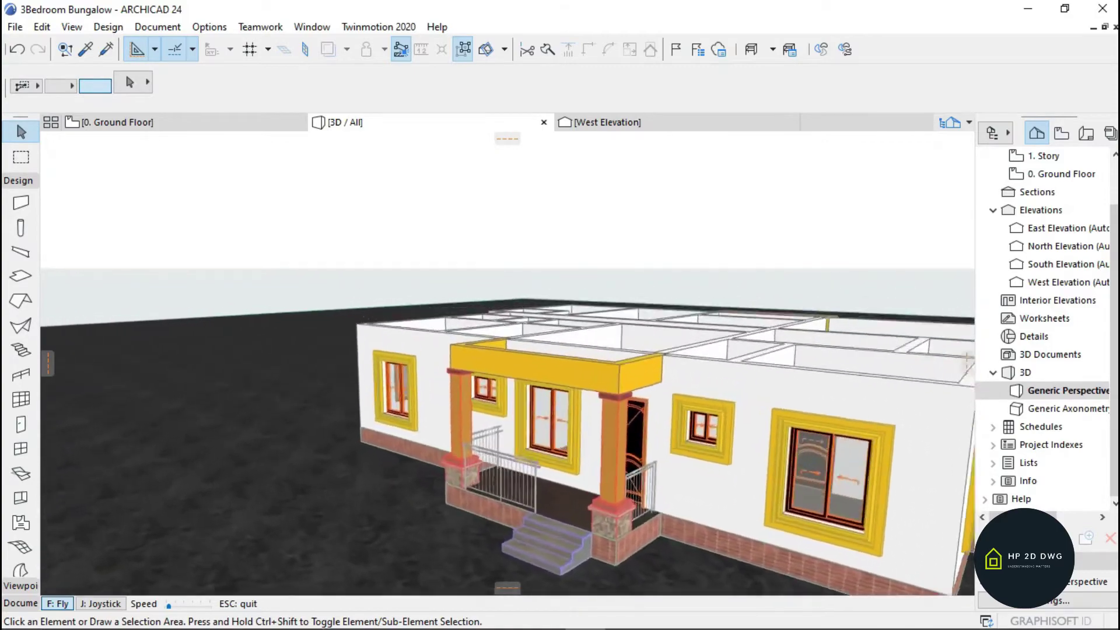
key("Up")
Step: Select the raised walls above the columns of all three porches as one selection
key("Escape")
left_click(554, 330)
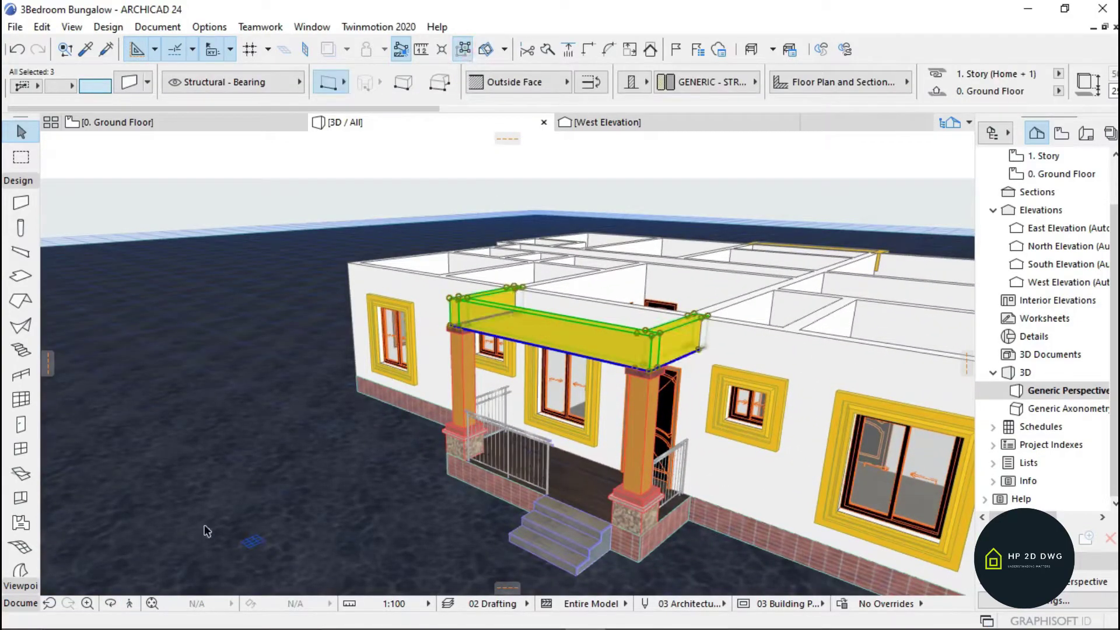
key("Down")
key("Right")
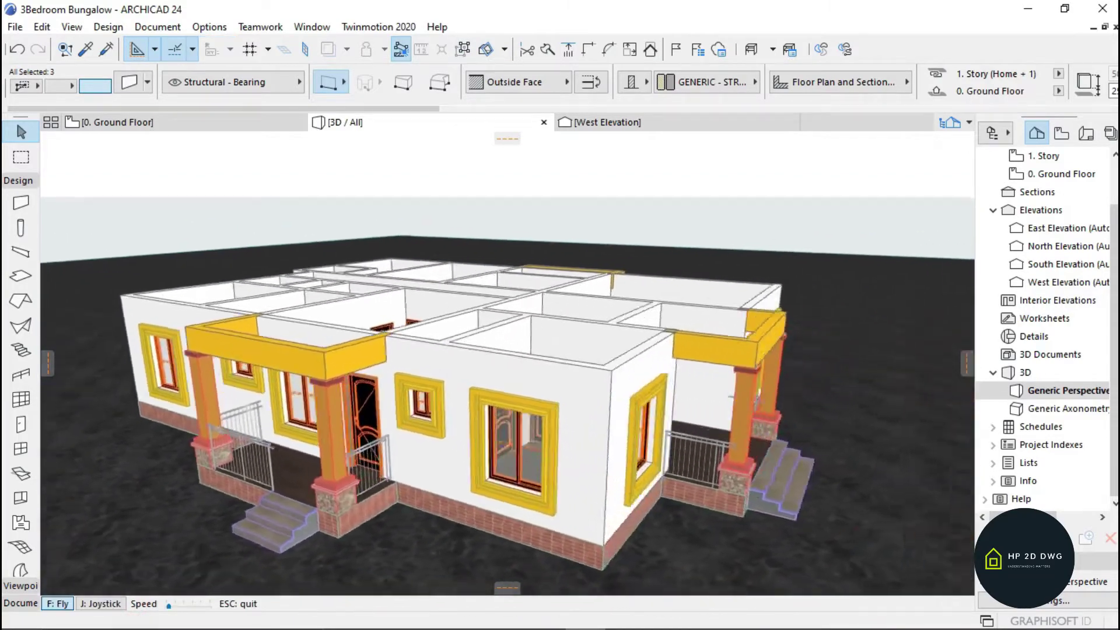
key("Escape")
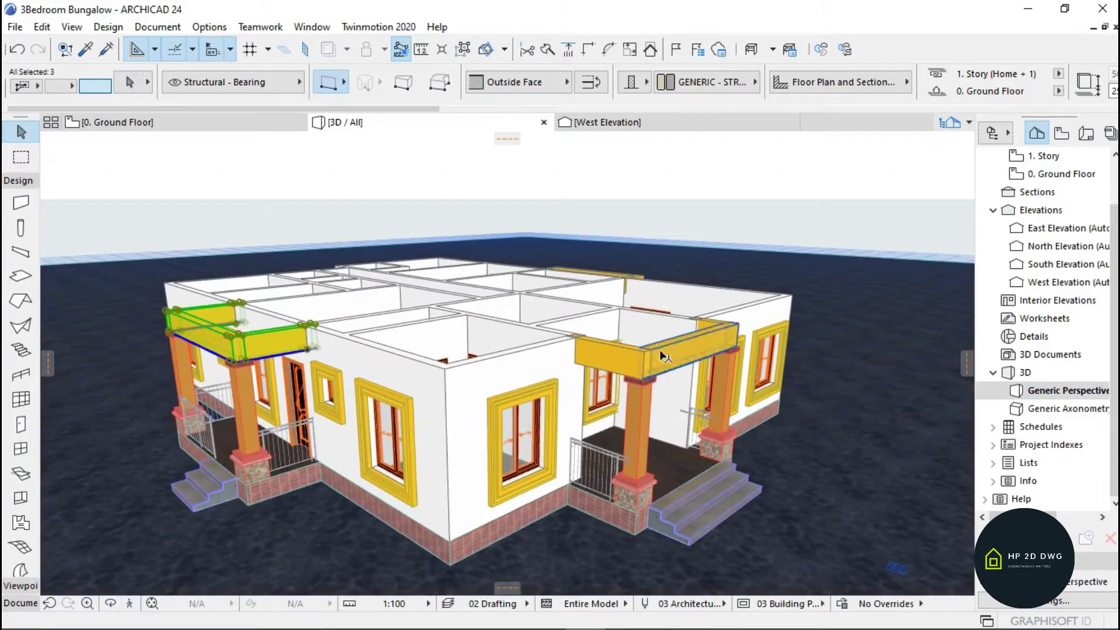
left_click(129, 603)
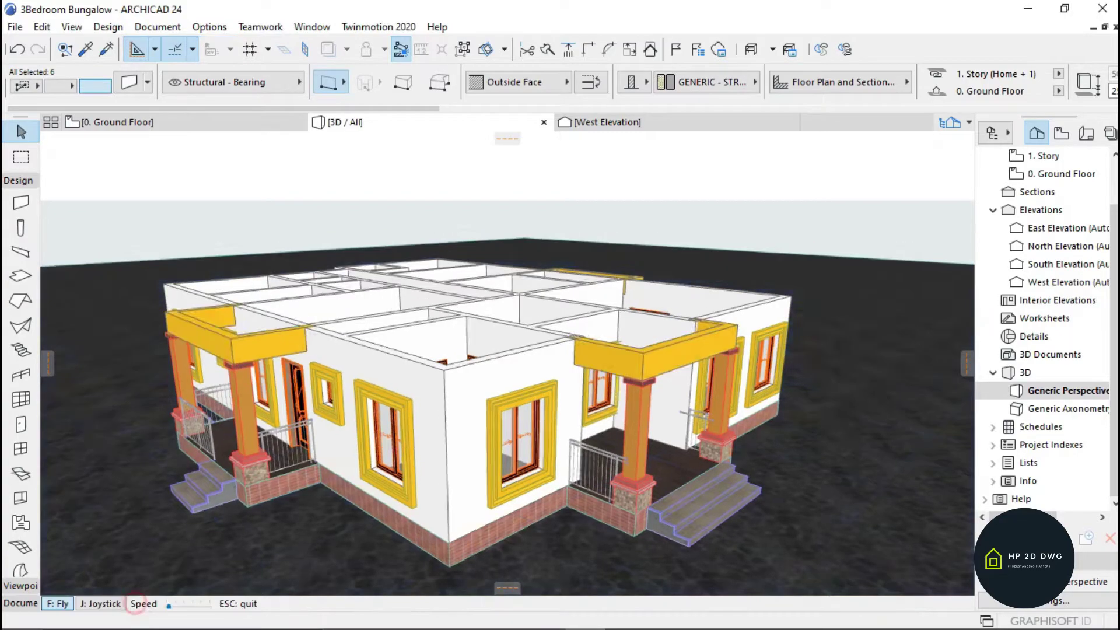
key("Right")
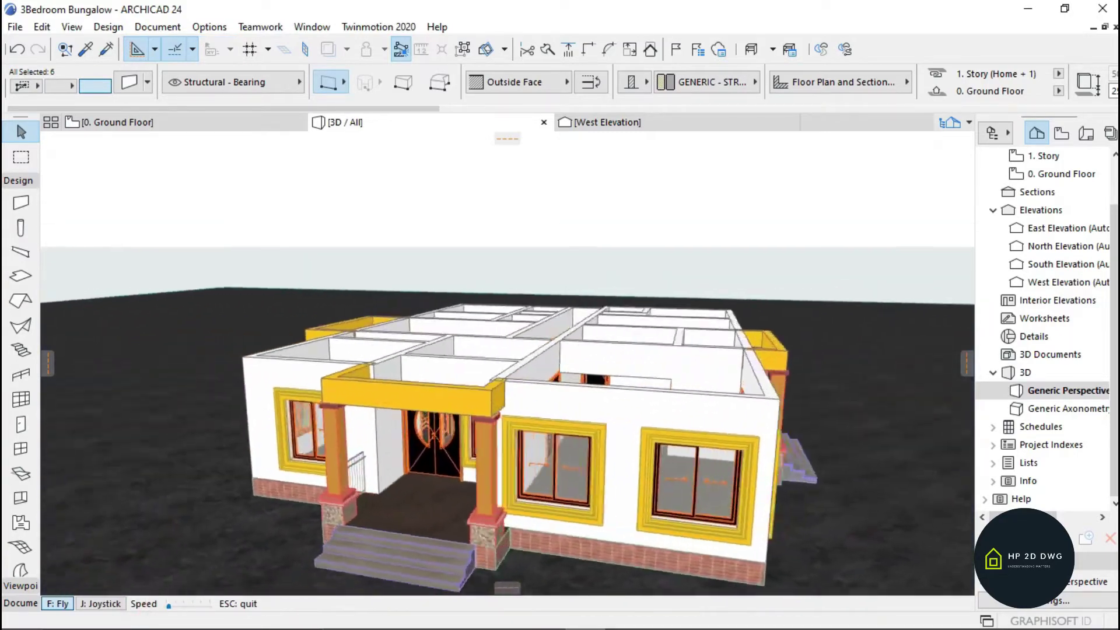
key("Escape")
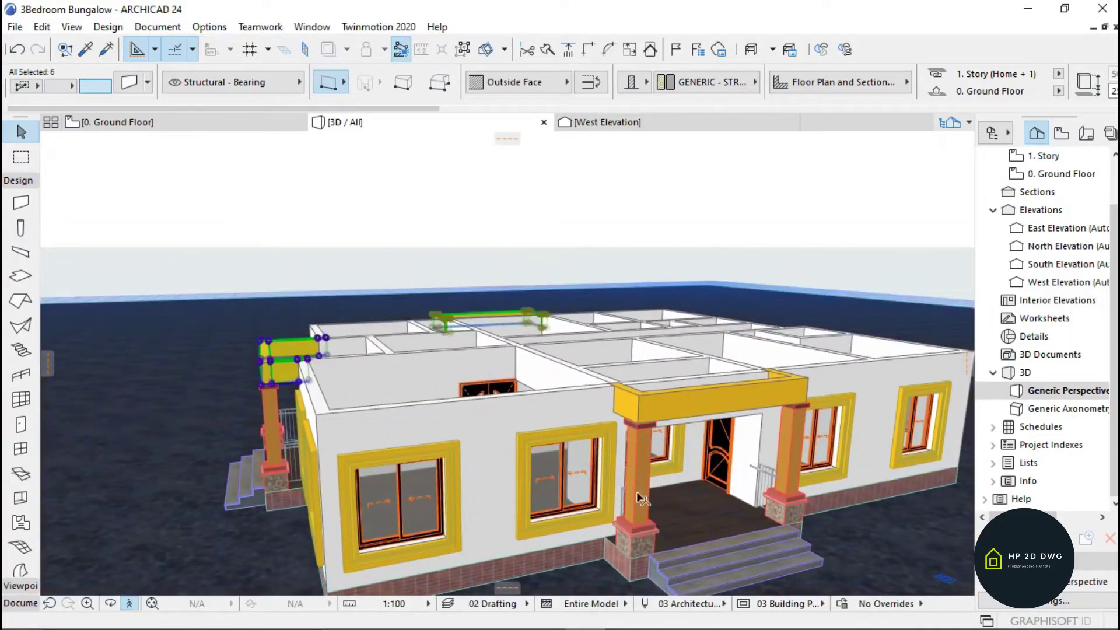
left_click(703, 404, "shift")
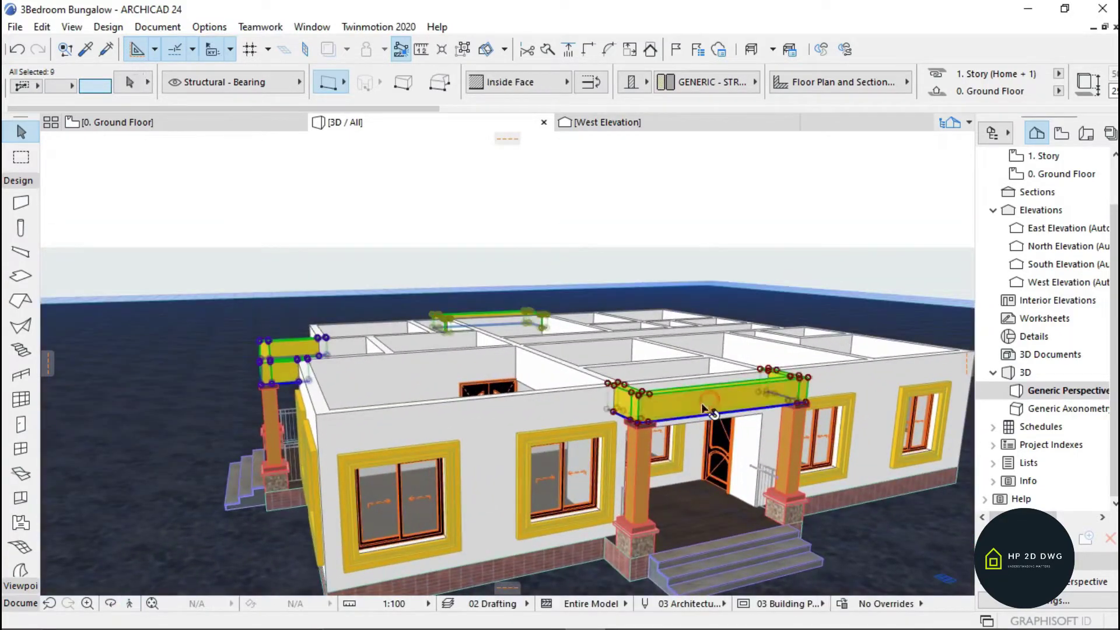
Step: Stretch the height of the selected porch walls upward from the top corner above the front porch column
left_click(131, 605)
key("Up")
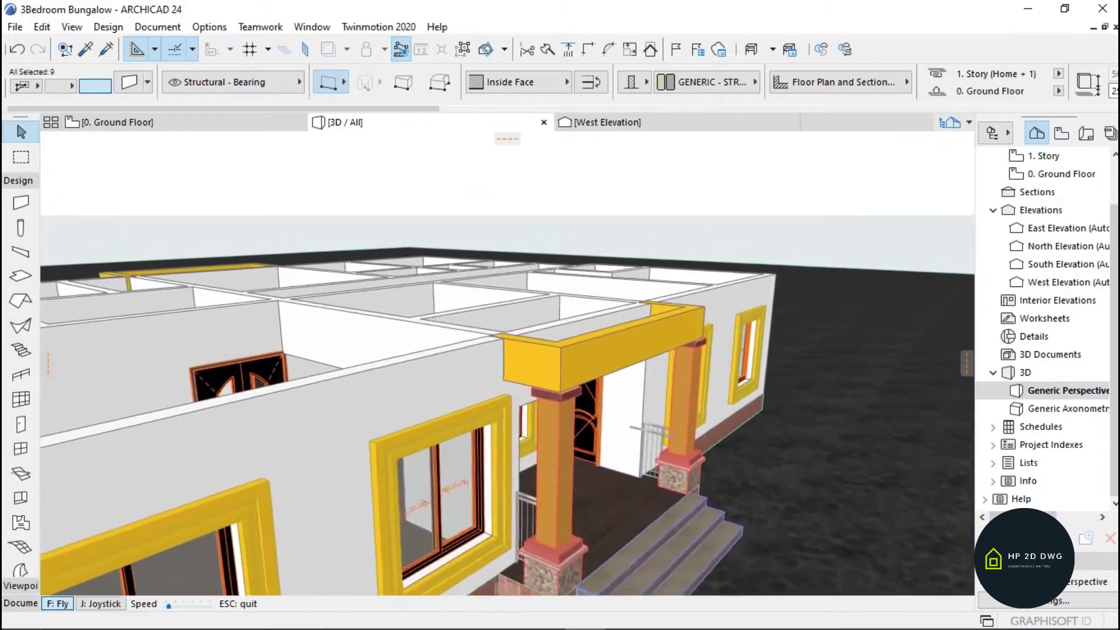
key("Up")
key("Escape")
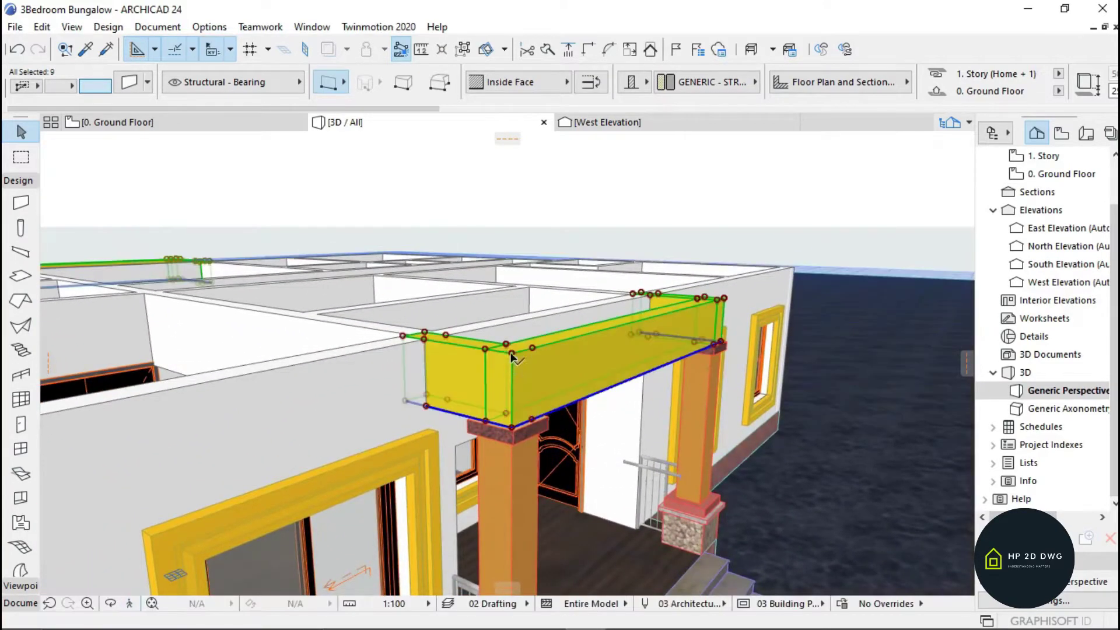
left_click(512, 354)
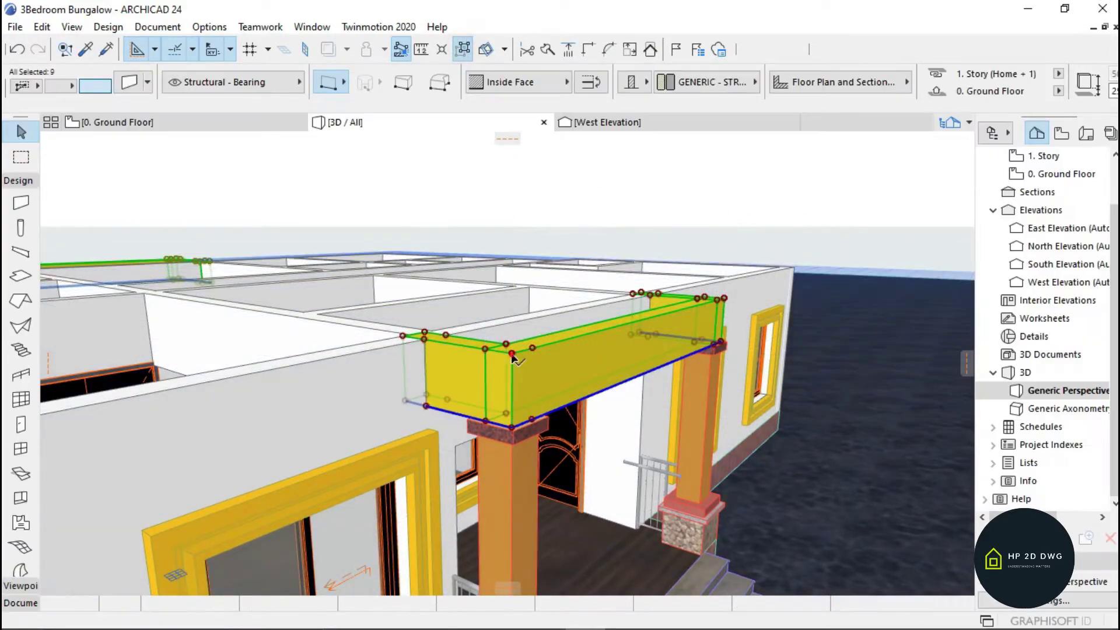
left_click(512, 353)
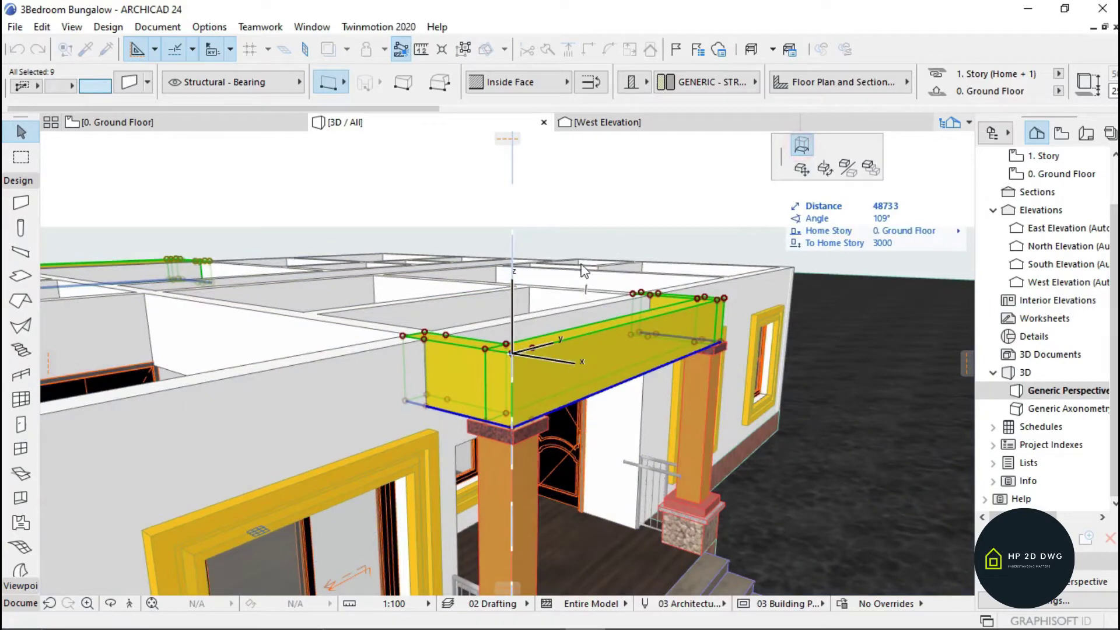
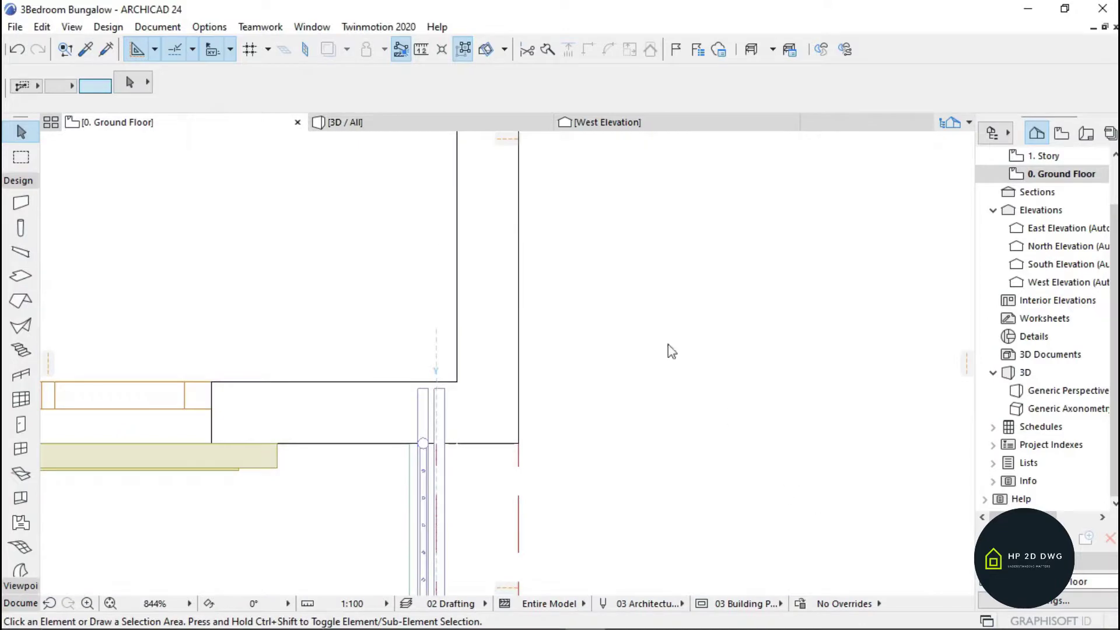
Step: Start a PolyBeam with the SOJ1 profile on the ground-floor plan at the rear right outer corner and follow the rear walls
scroll(606, 306, "down", 10)
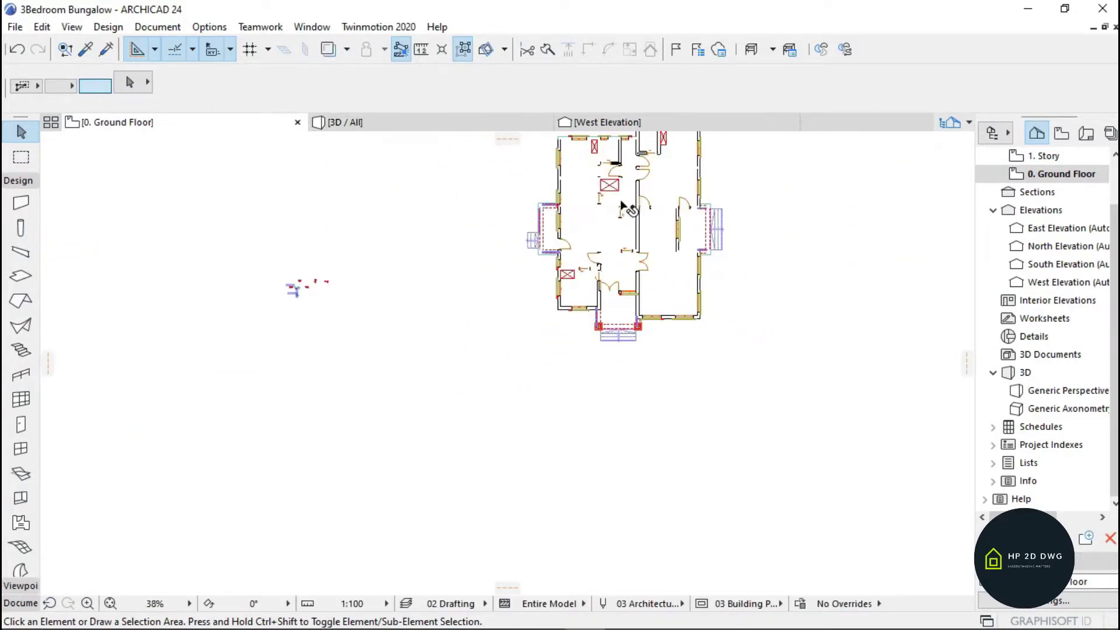
scroll(584, 218, "up", 2)
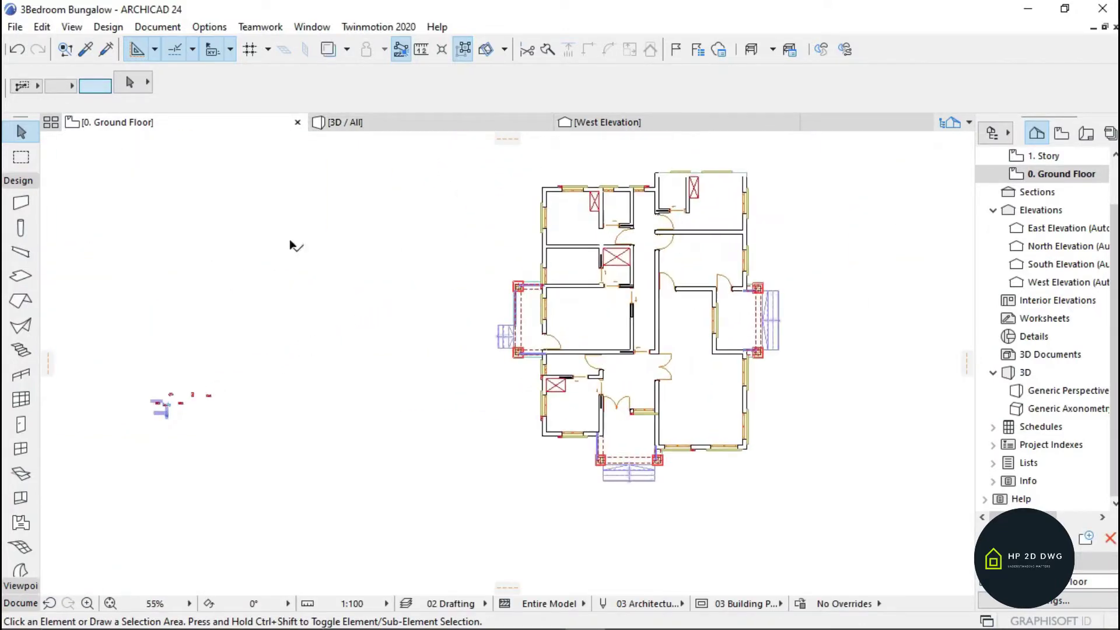
left_click(21, 252)
scroll(712, 159, "up", 4)
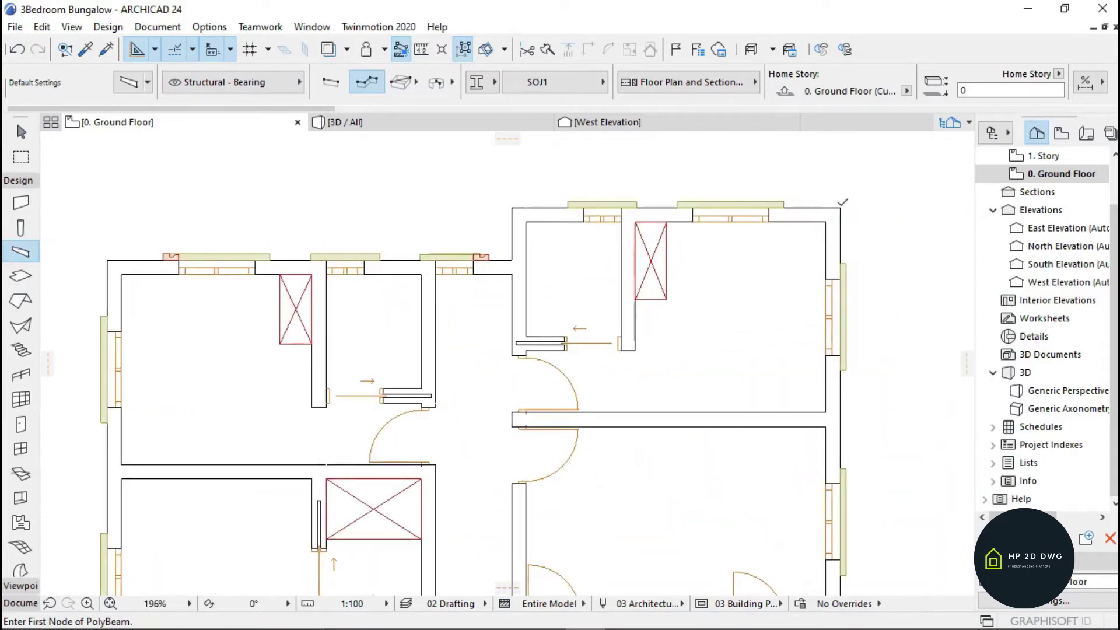
left_click(840, 208)
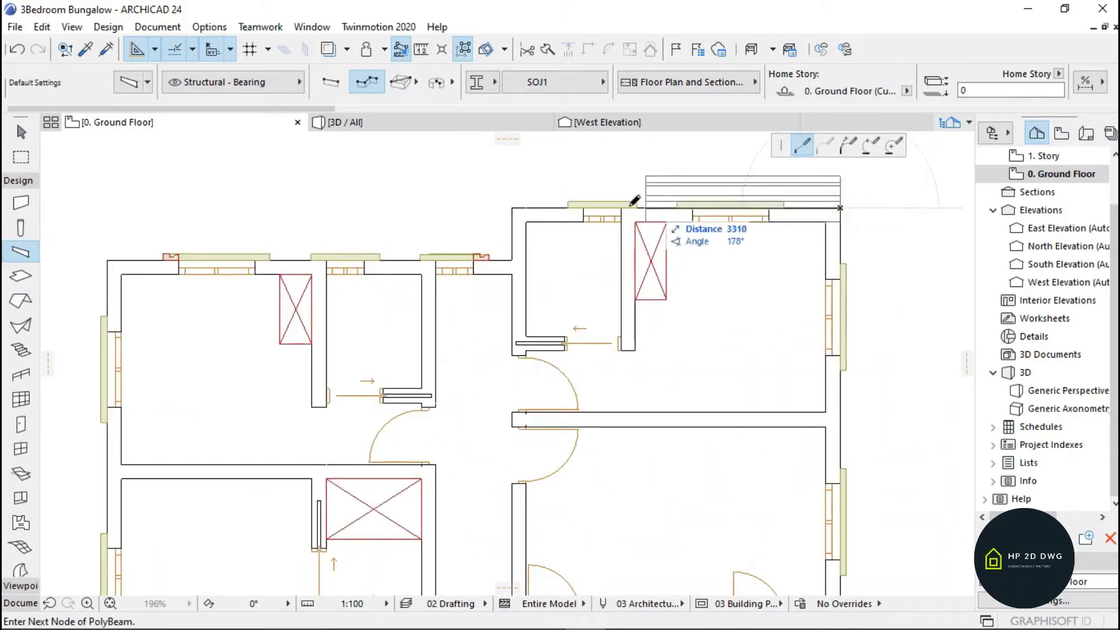
left_click(511, 260)
scroll(510, 260, "down", 3)
scroll(343, 256, "up", 4)
left_click(357, 260)
Step: Continue the SOJ1 beam along the building's left outer wall to the front left corner
scroll(357, 260, "down", 4)
scroll(365, 344, "up", 4)
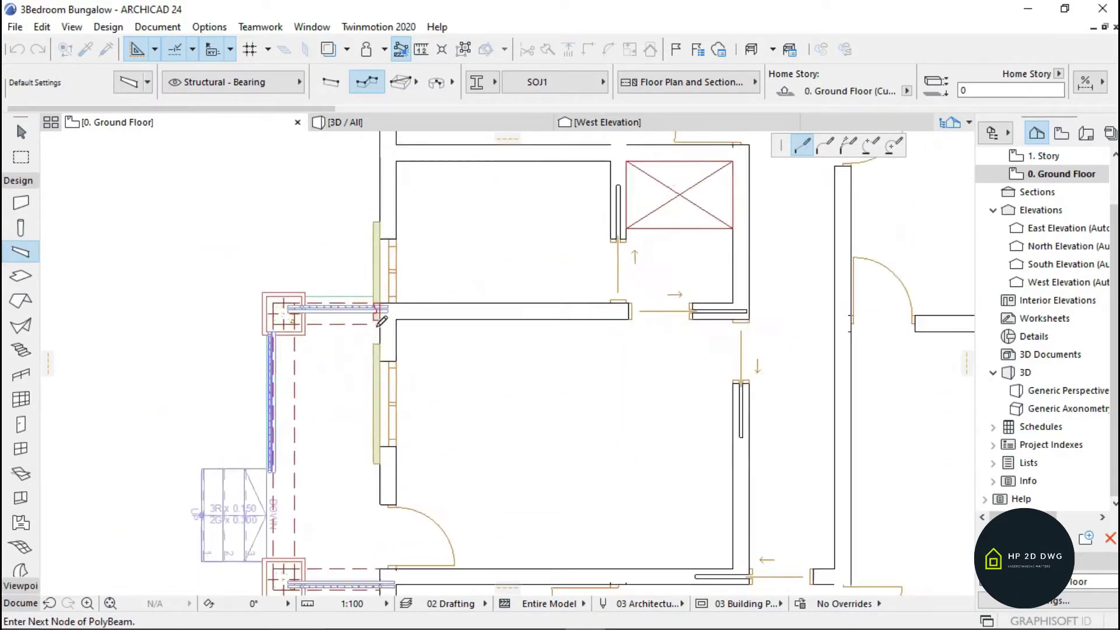
scroll(381, 321, "down", 3)
scroll(350, 280, "up", 2)
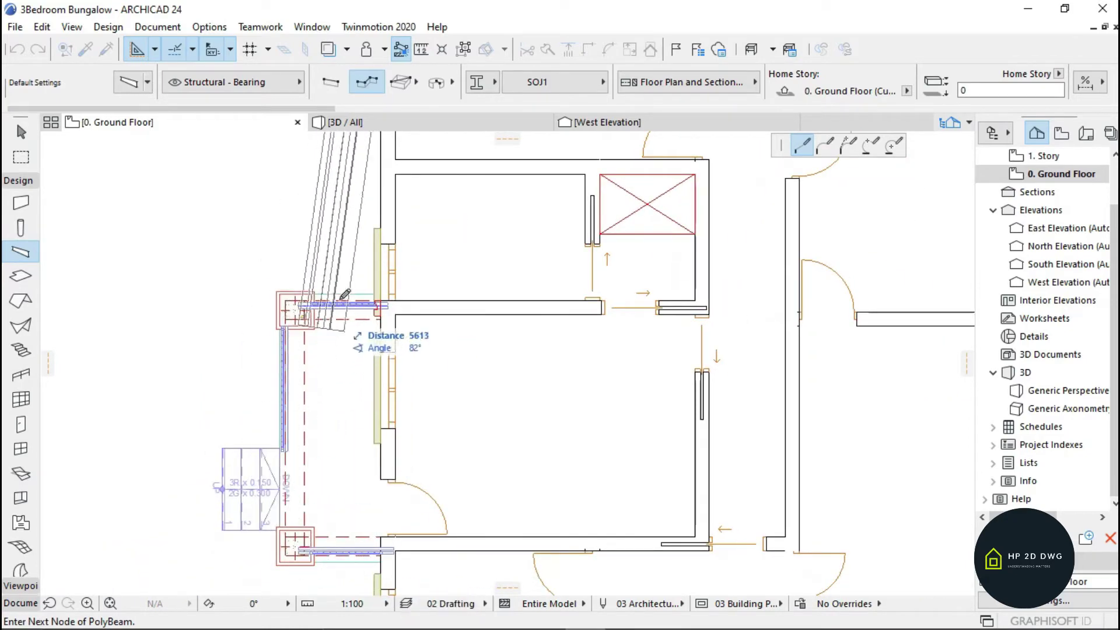
scroll(386, 280, "down", 4)
scroll(376, 425, "up", 4)
left_click(399, 445)
scroll(394, 461, "down", 2)
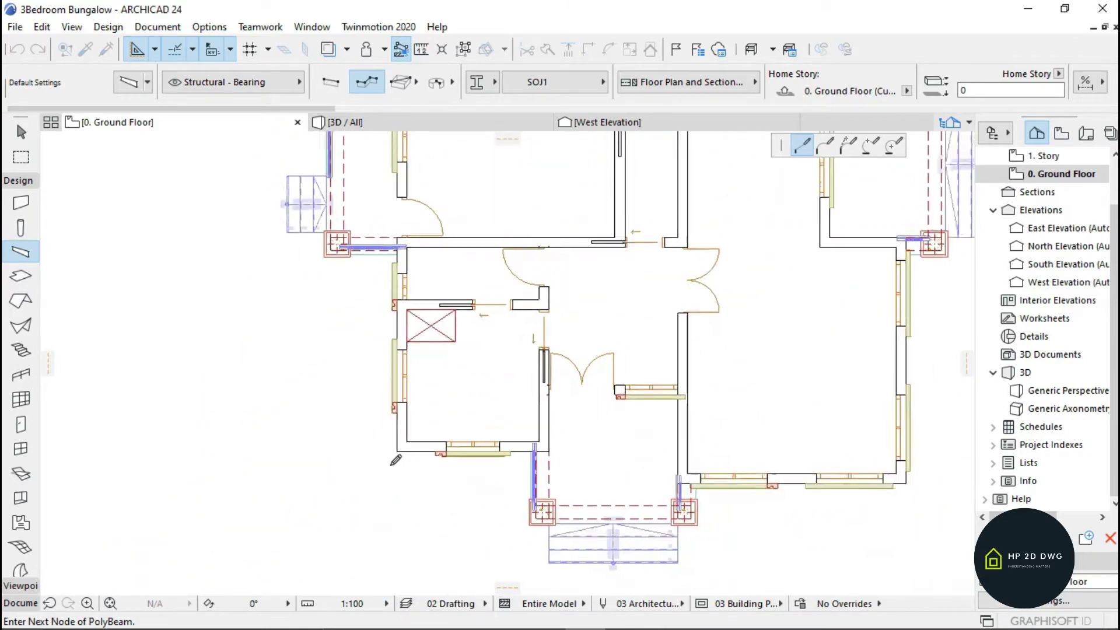
scroll(391, 465, "down", 3)
scroll(396, 459, "up", 6)
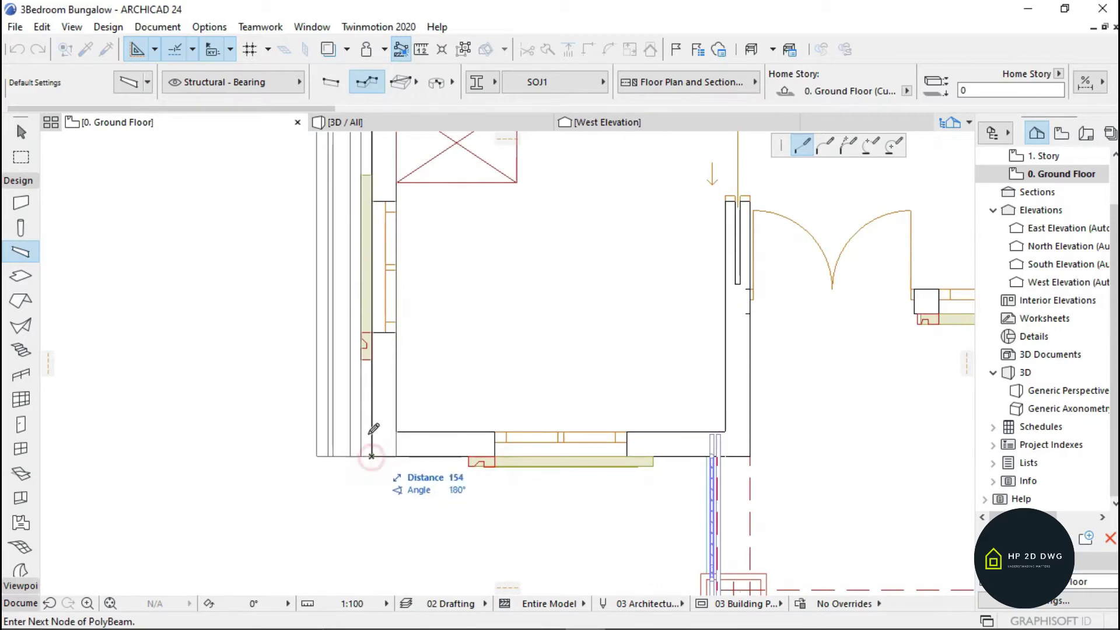
Step: Continue the beam across the front porch opening, step it to the front wall and follow that wall to the front right corner
scroll(522, 482, "down", 4)
scroll(542, 367, "up", 5)
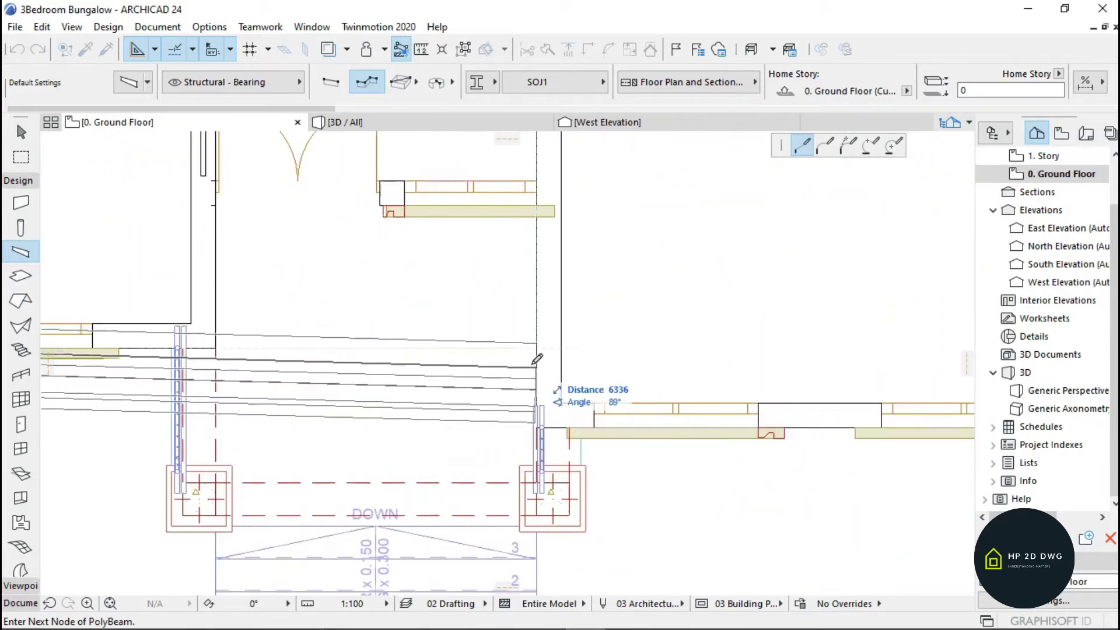
scroll(536, 354, "up", 1)
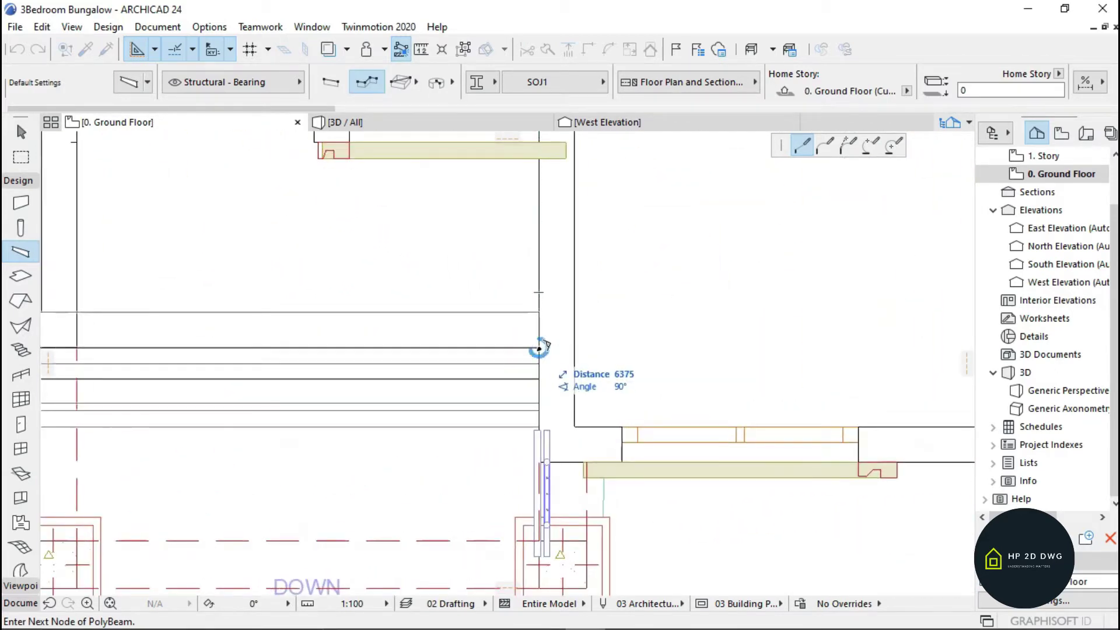
scroll(538, 348, "down", 3)
scroll(538, 349, "up", 2)
left_click(538, 349)
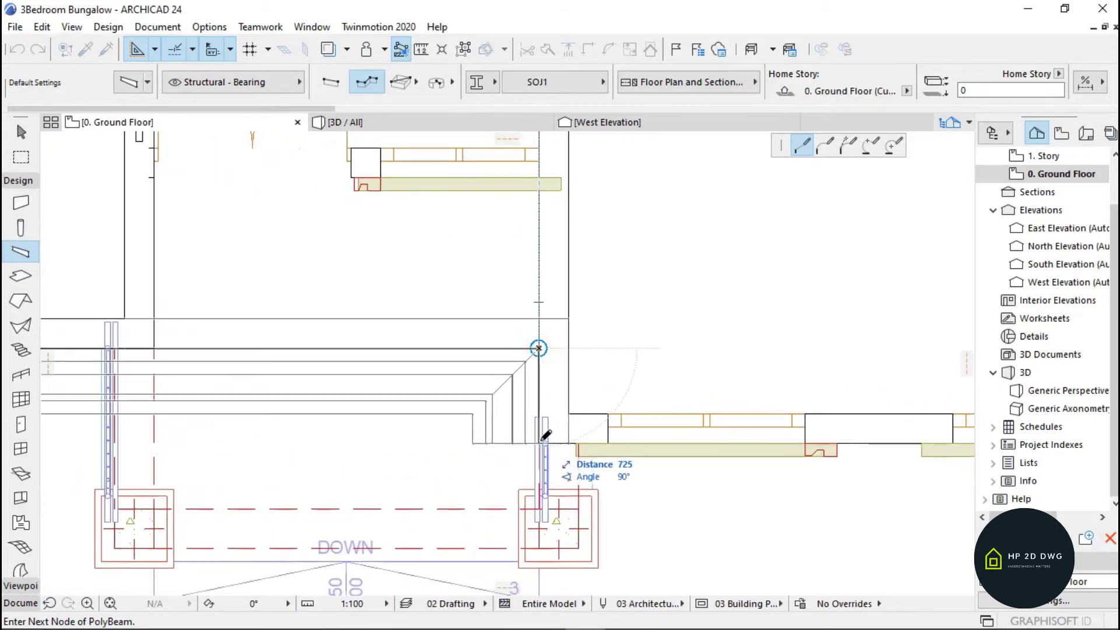
scroll(670, 444, "down", 3)
scroll(725, 450, "up", 3)
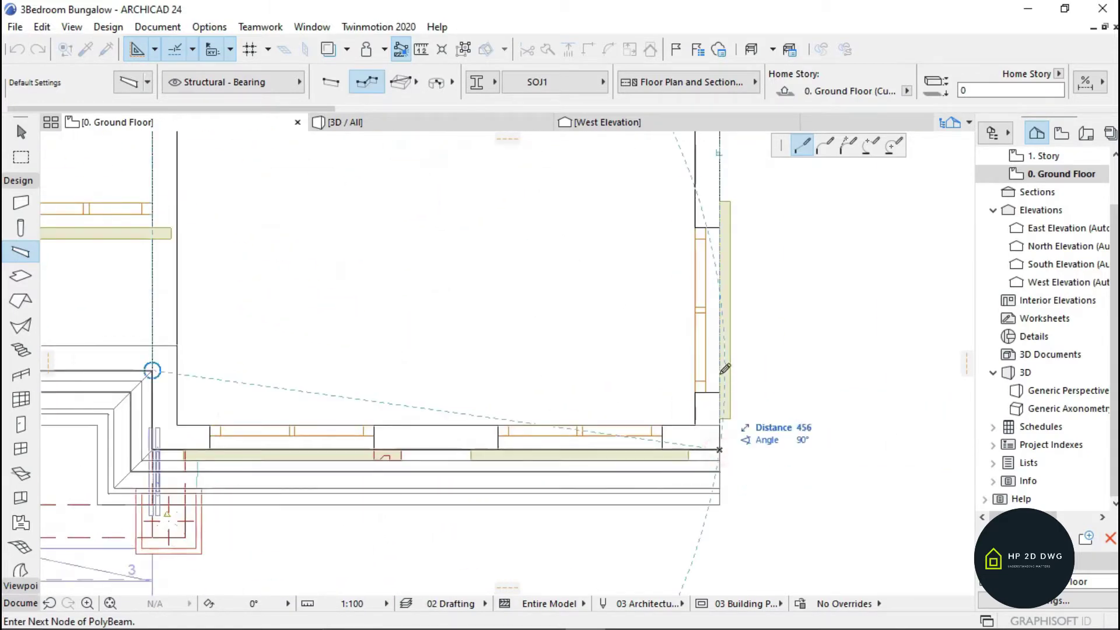
Step: Run the beam along the building's right outer wall and close the outline at its starting corner
scroll(725, 379, "down", 3)
scroll(725, 316, "down", 2)
scroll(720, 262, "up", 2)
scroll(713, 183, "down", 3)
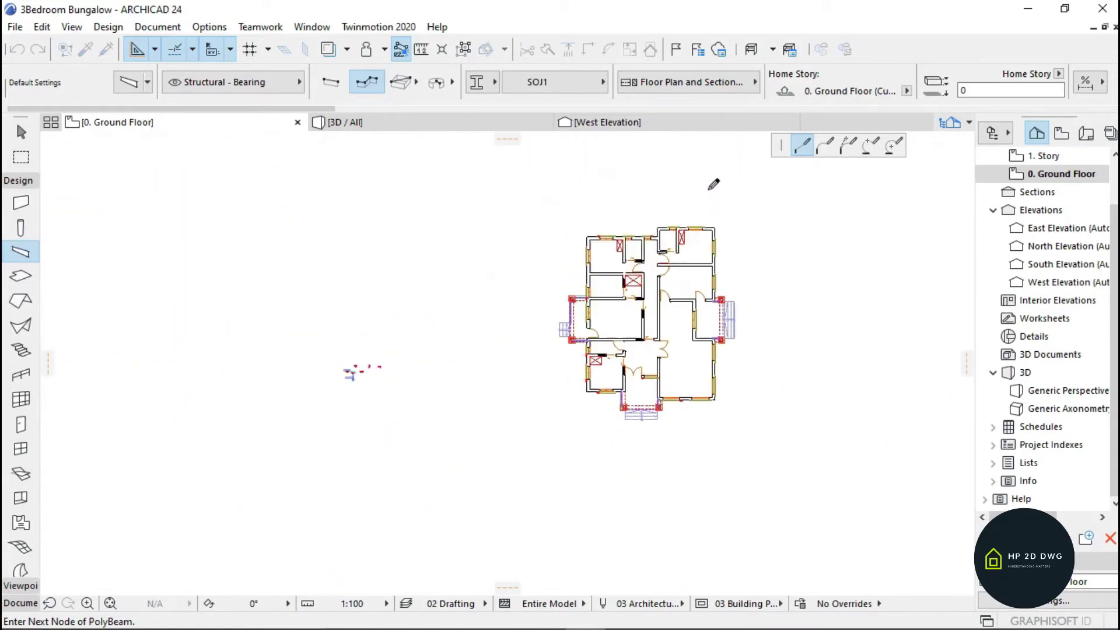
scroll(725, 241, "up", 5)
double_click(724, 241)
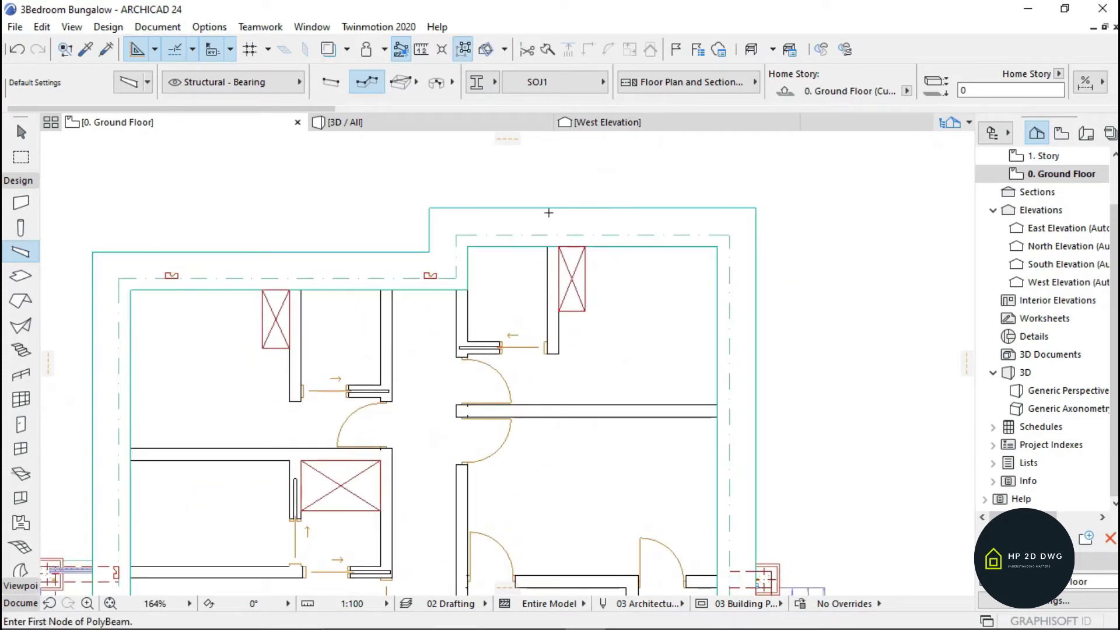
Step: Select the complete beam outline in 3D as one group and set its home story to 1. Story
left_click(388, 124)
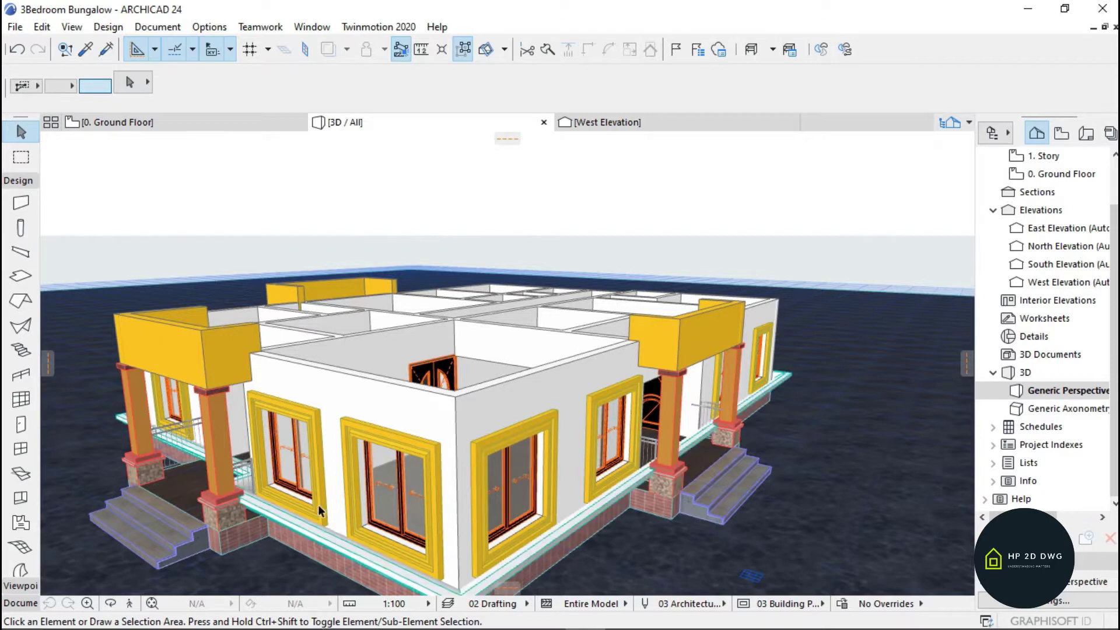
left_click(558, 541)
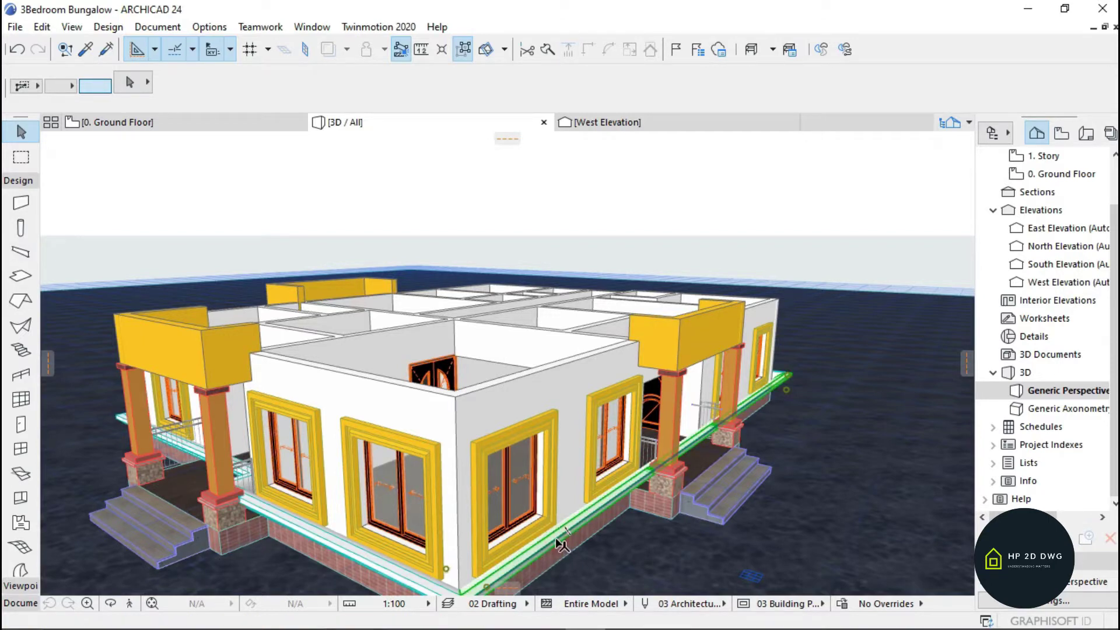
left_click(464, 49)
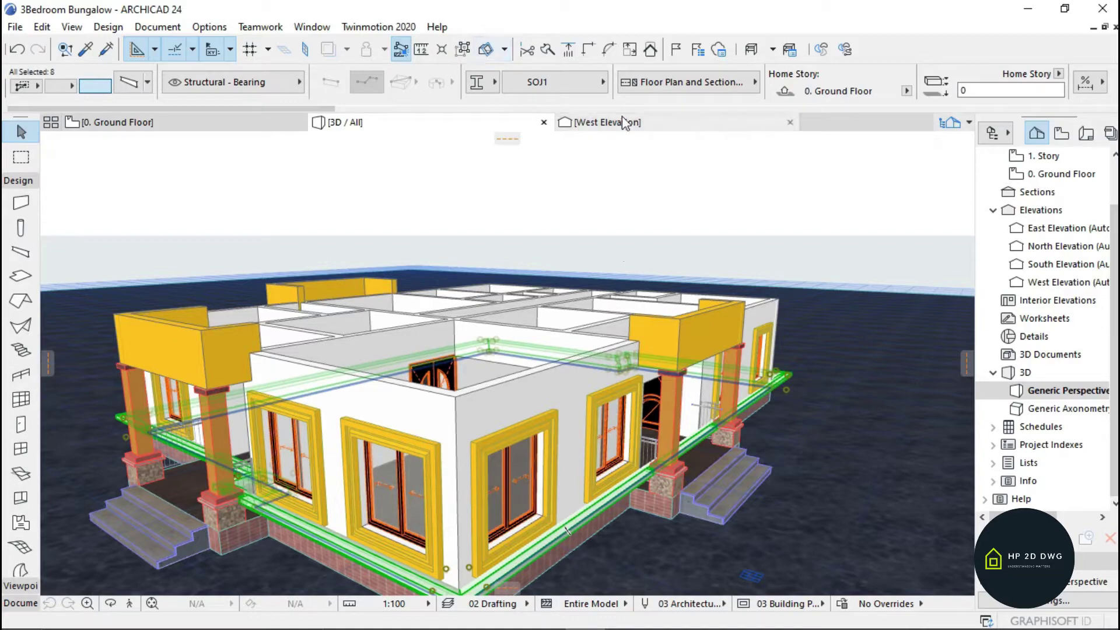
key("ctrl+t")
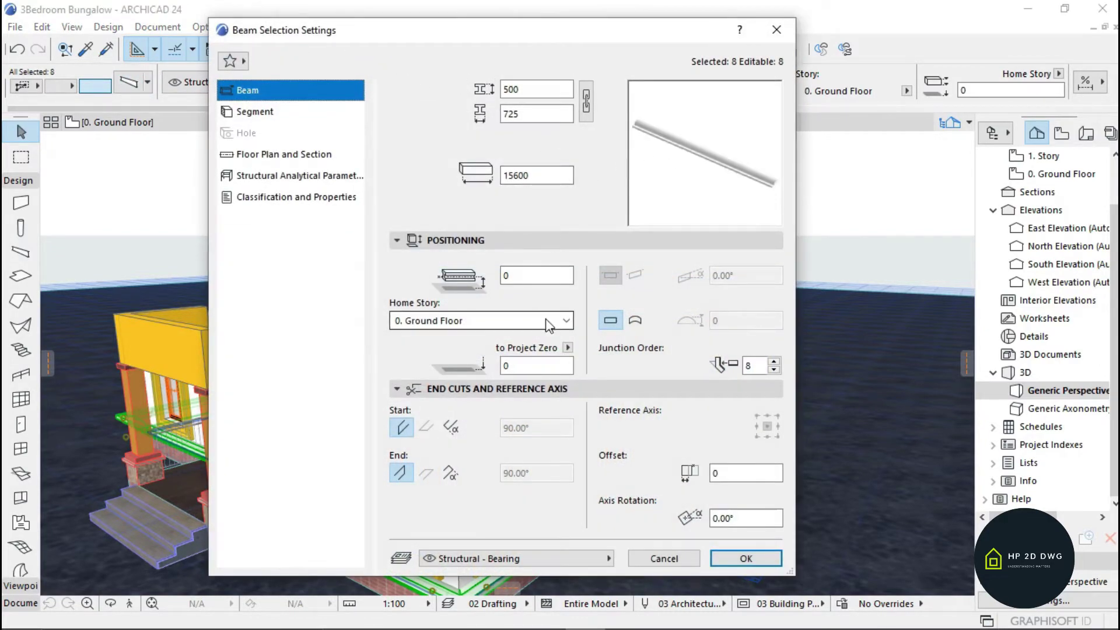
left_click(566, 321)
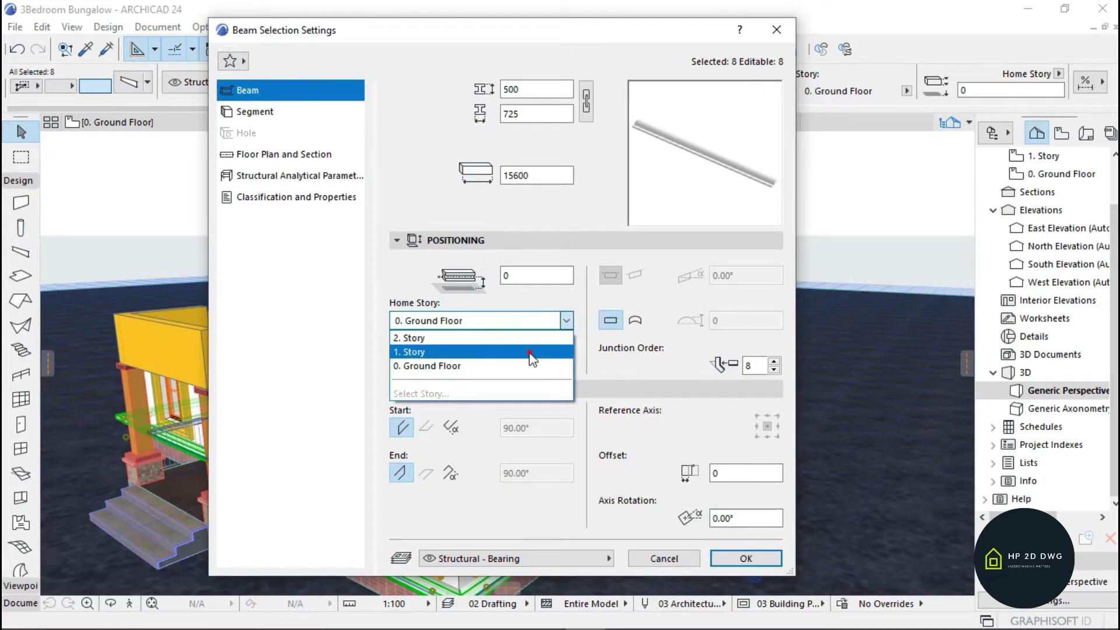
left_click(531, 352)
left_click(746, 558)
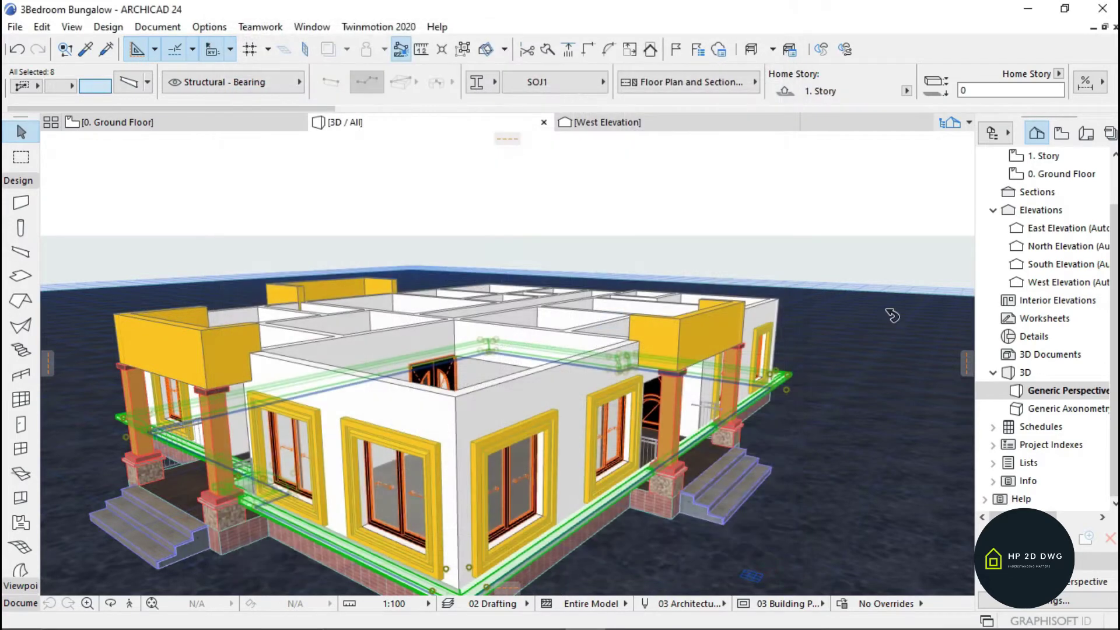
left_click(866, 354)
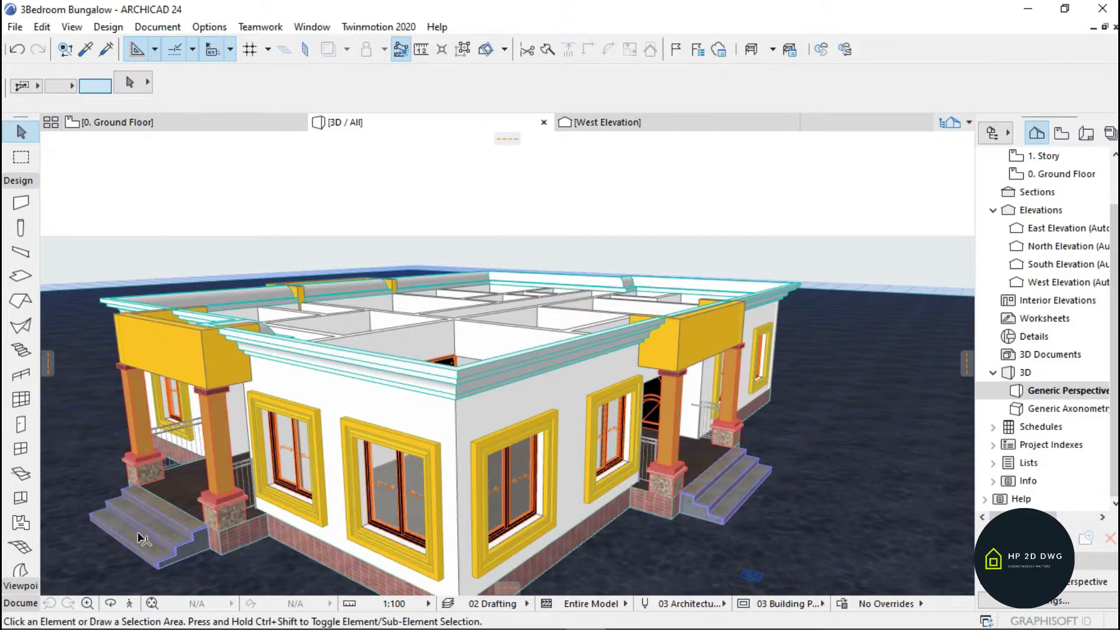
Step: Fly around to the front porch in 3D and examine how the perimeter beams meet the porch walls from above
left_click(129, 603)
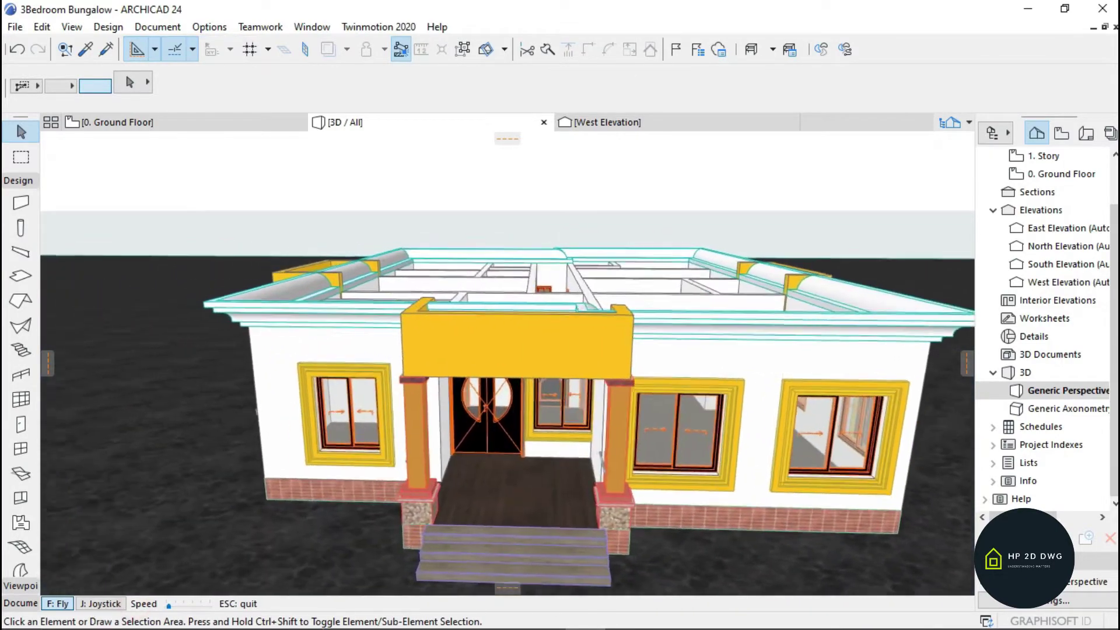
key("Up")
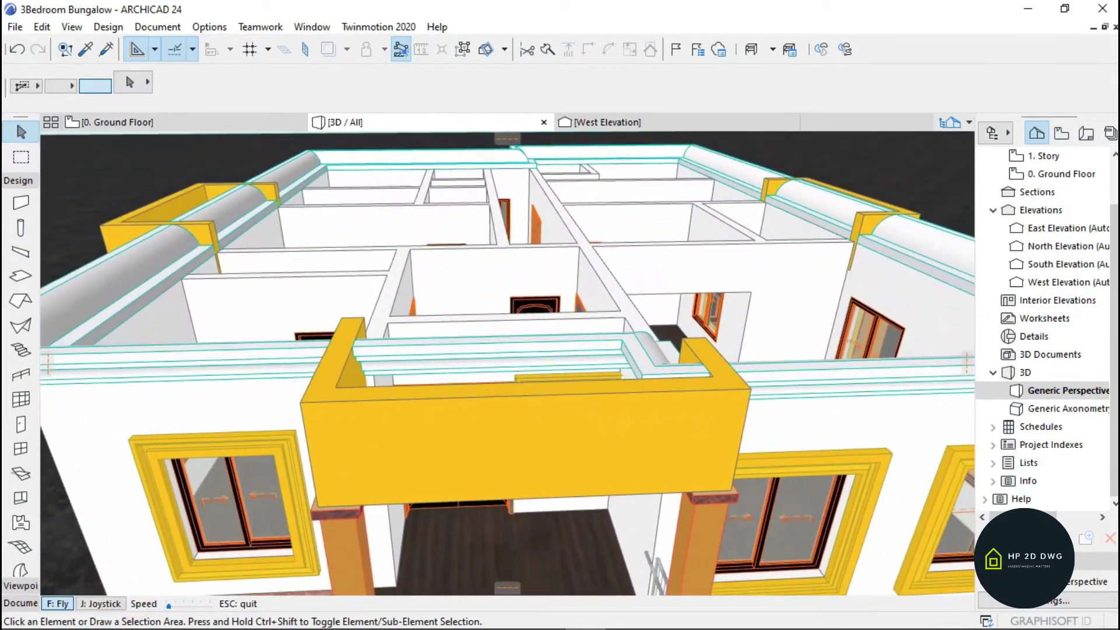
key("Escape")
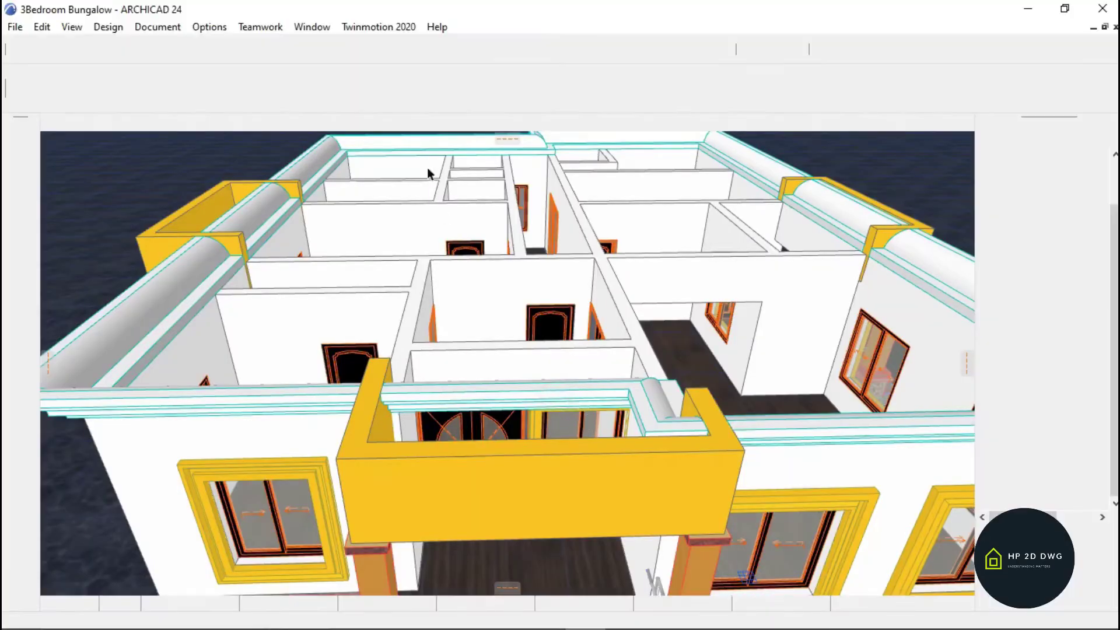
Step: Trim off the short connecting beam at the front porch, undoing the trims made to the long front beams beside it
left_click(511, 396, "ctrl")
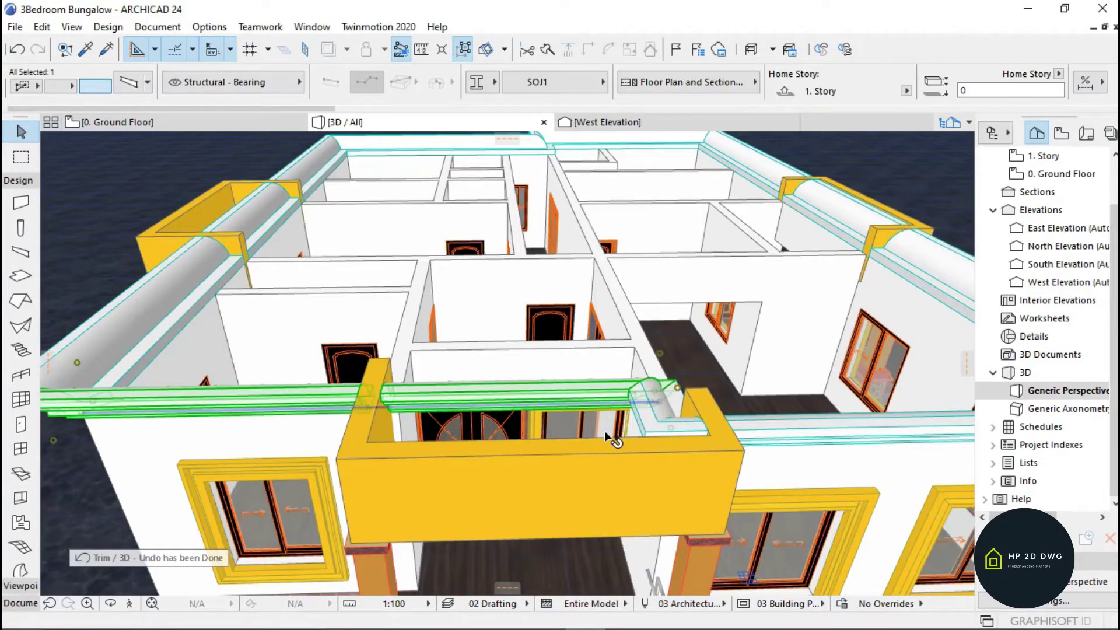
key("Escape")
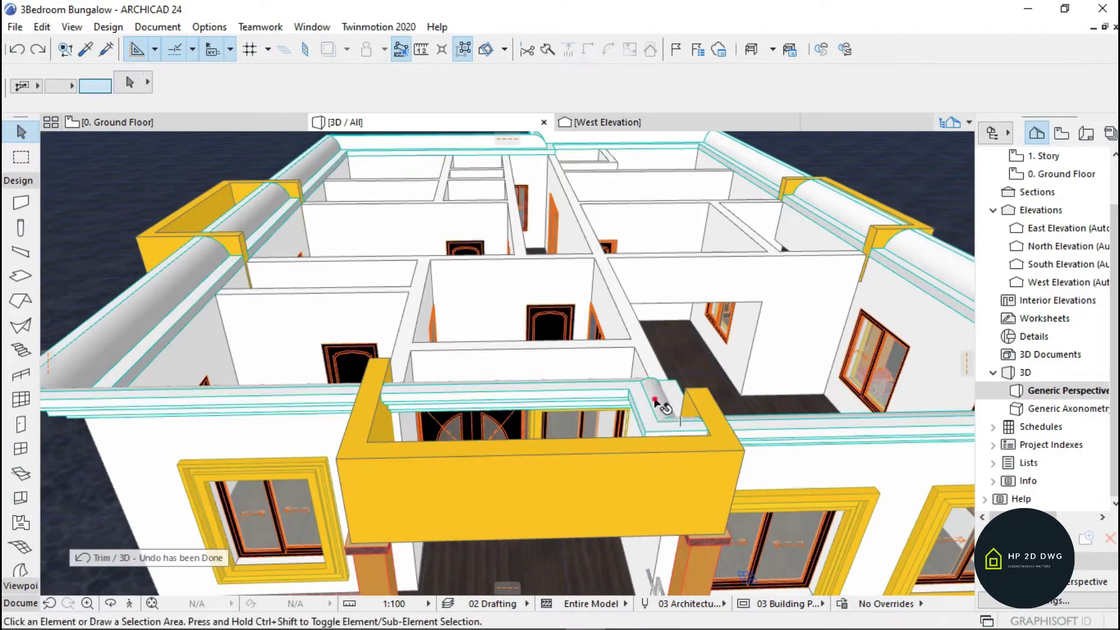
left_click(654, 398, "ctrl")
left_click(687, 423, "ctrl")
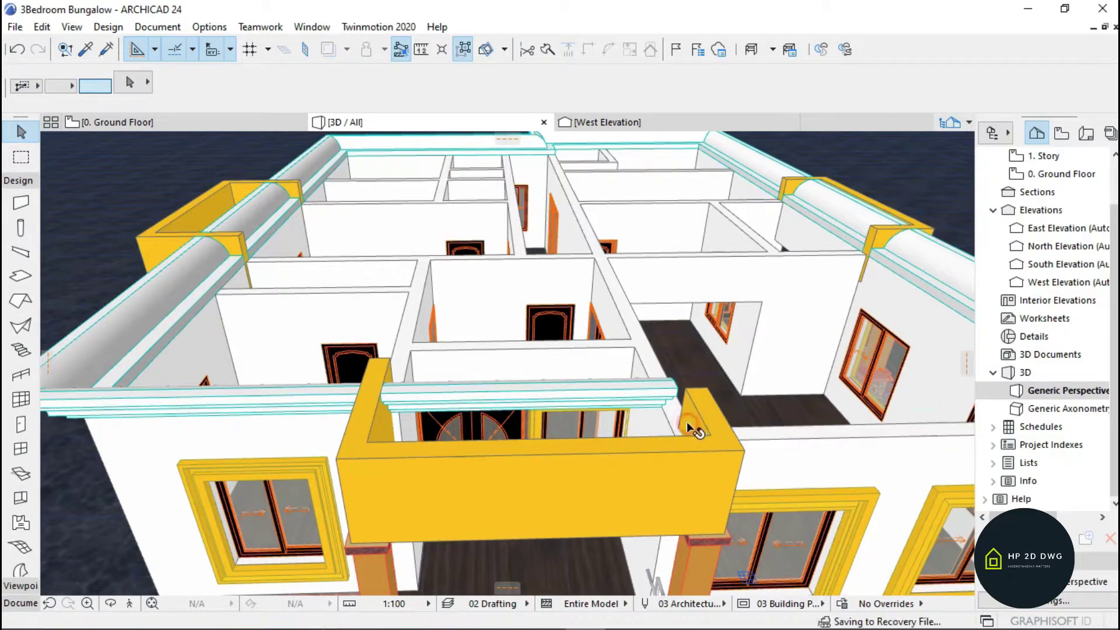
key("ctrl+z")
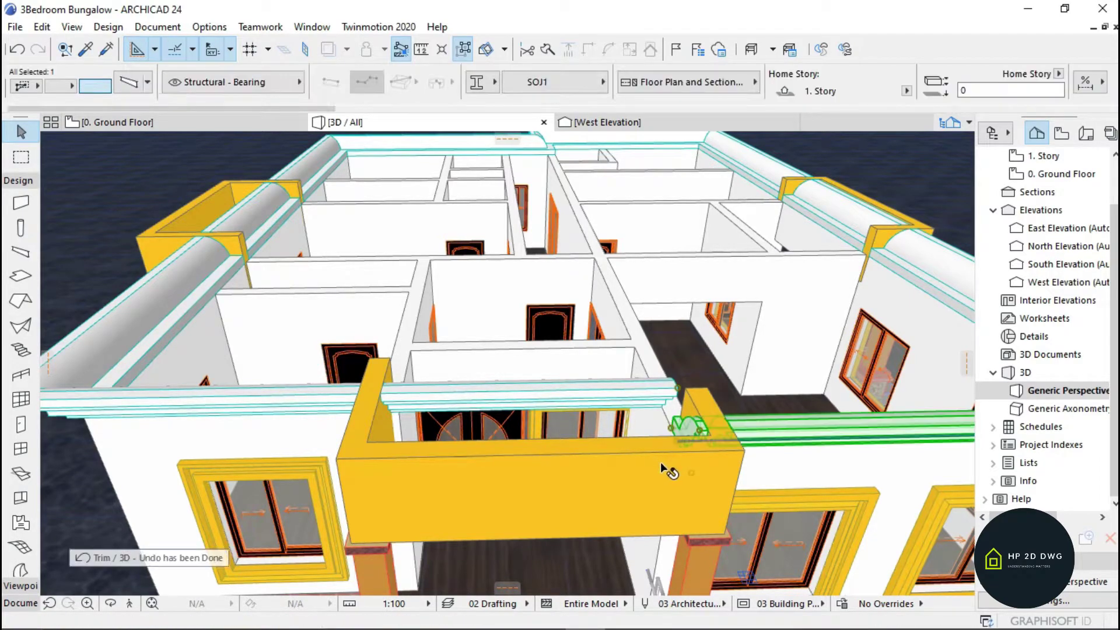
Step: Shorten the left front beam in the 1. Story plan so that it ends at the front porch's left wall
left_click(178, 123)
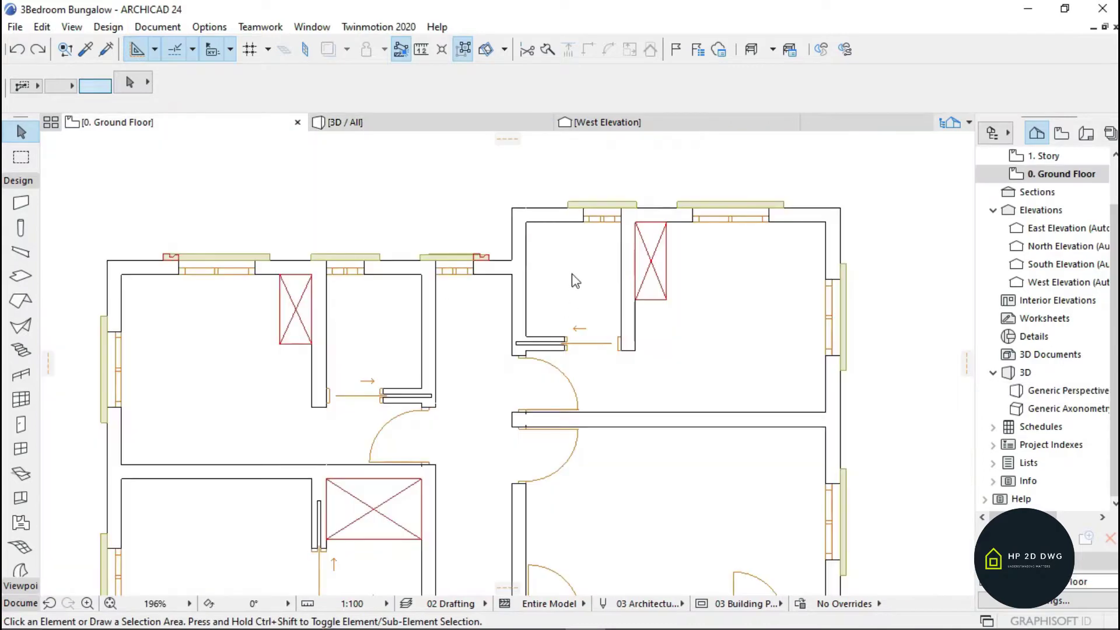
scroll(583, 257, "down", 6)
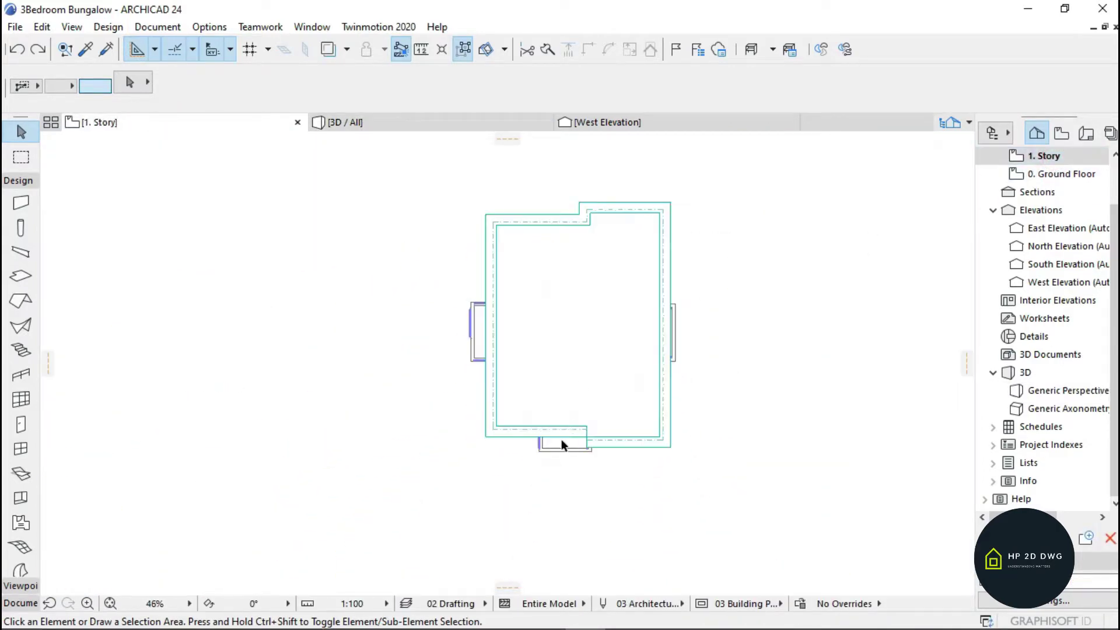
scroll(561, 439, "up", 7)
left_click(603, 402)
scroll(665, 403, "up", 3)
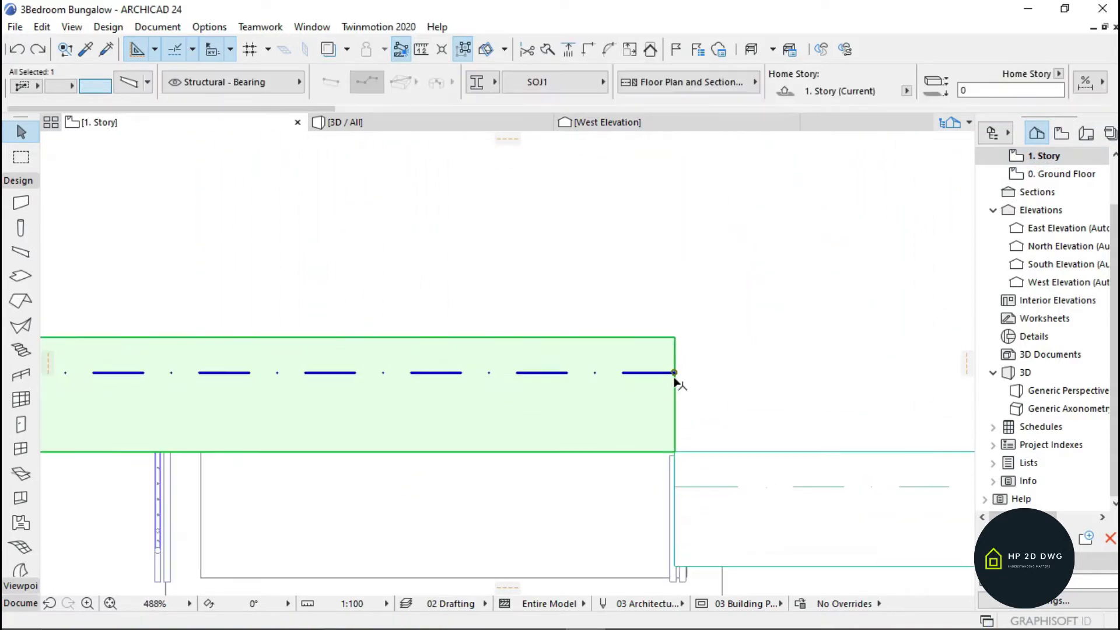
left_click(674, 372)
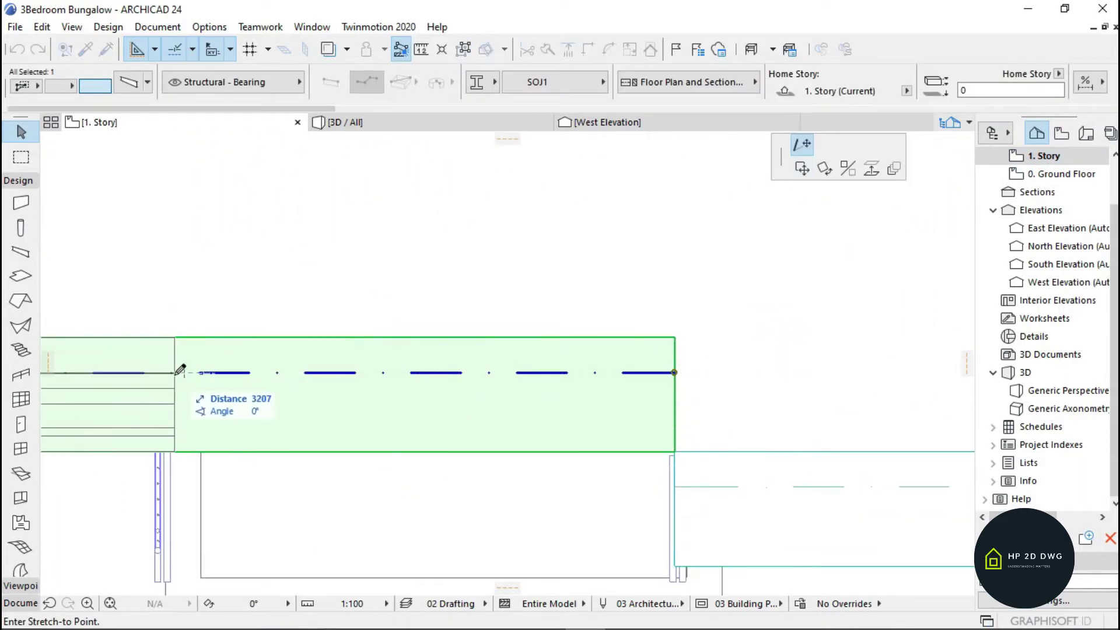
left_click(202, 372)
Step: Shorten the right front beam so that it starts at the outer face of the front porch's right wall
scroll(312, 267, "down", 3)
scroll(524, 380, "up", 5)
left_click(547, 350)
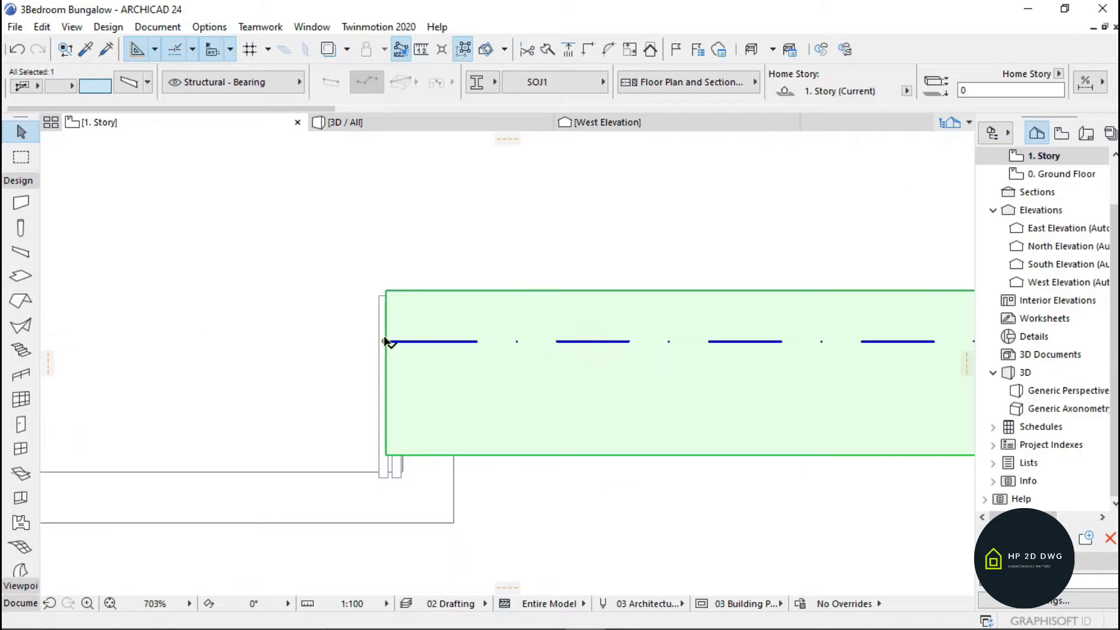
left_click(385, 341)
left_click(465, 337)
scroll(587, 305, "down", 3)
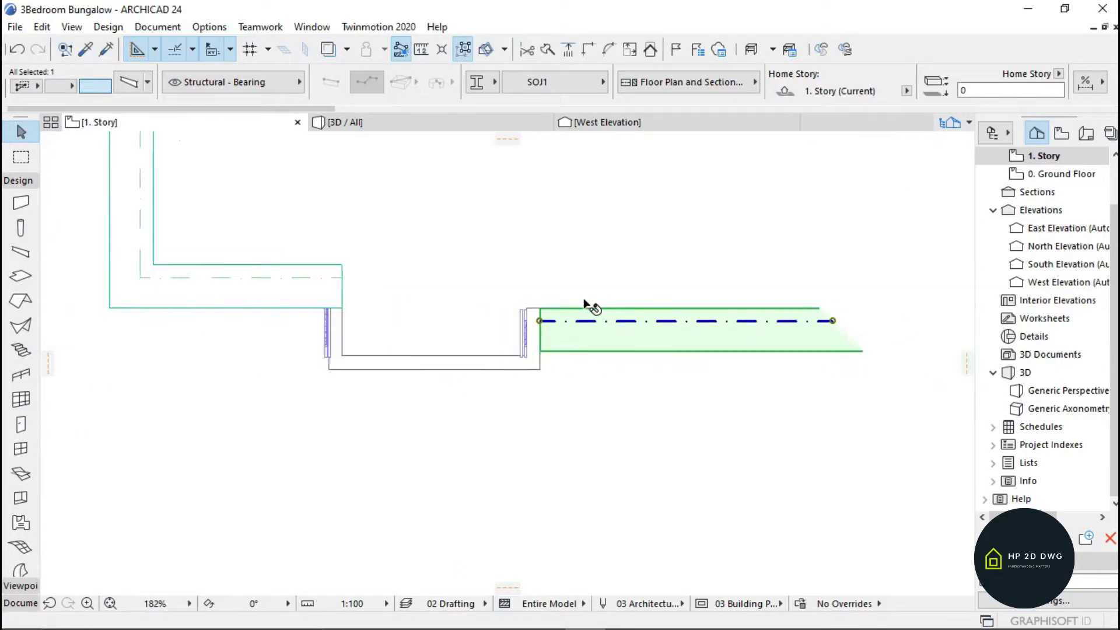
left_click(418, 198)
Step: Try to trim off the beam running through the right side porch in 3D, and undo that trim
left_click(387, 122)
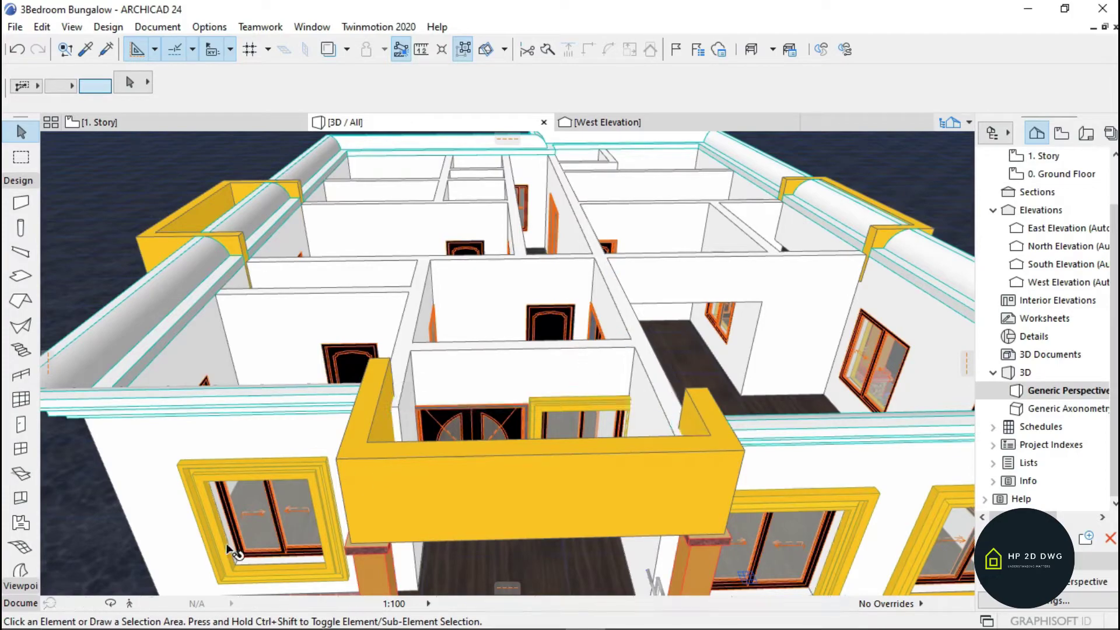
left_click(129, 603)
key("Down")
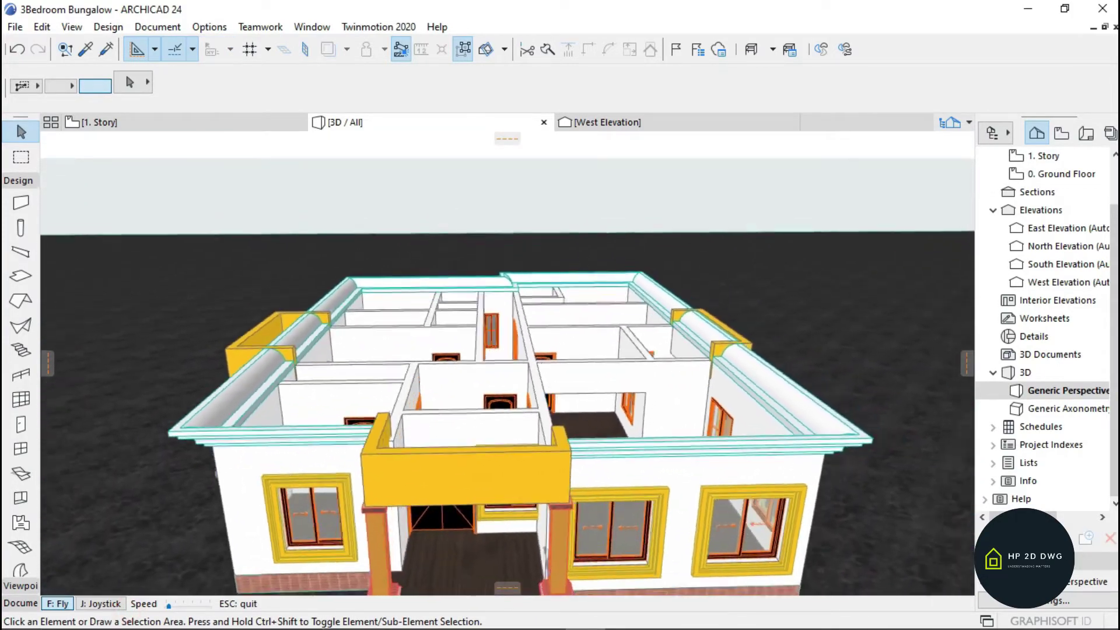
key("Right")
key("Up")
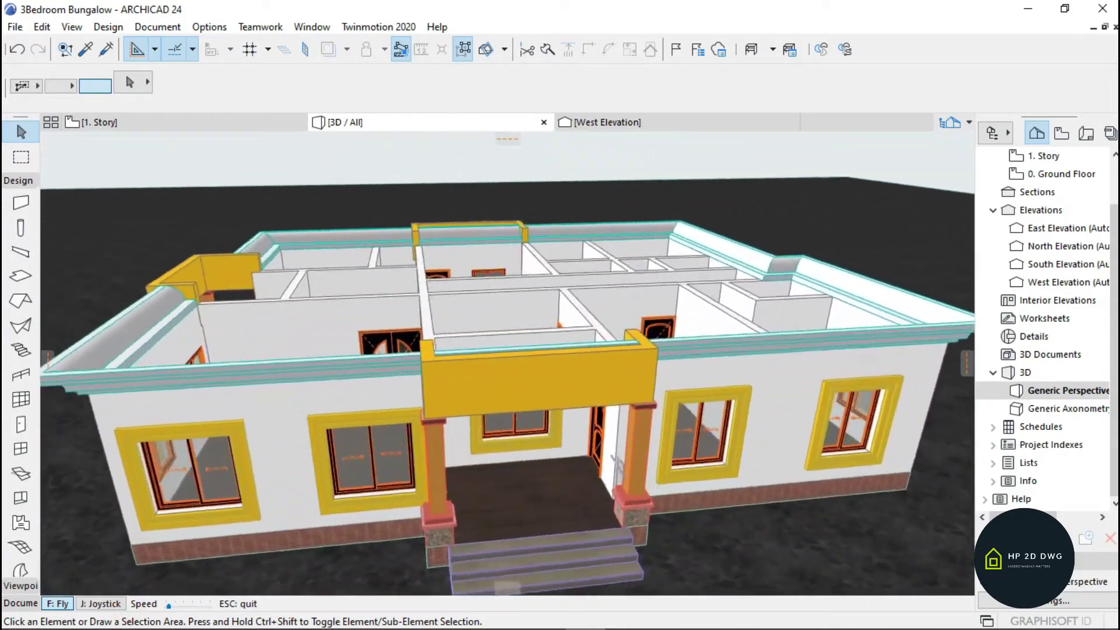
key("Up")
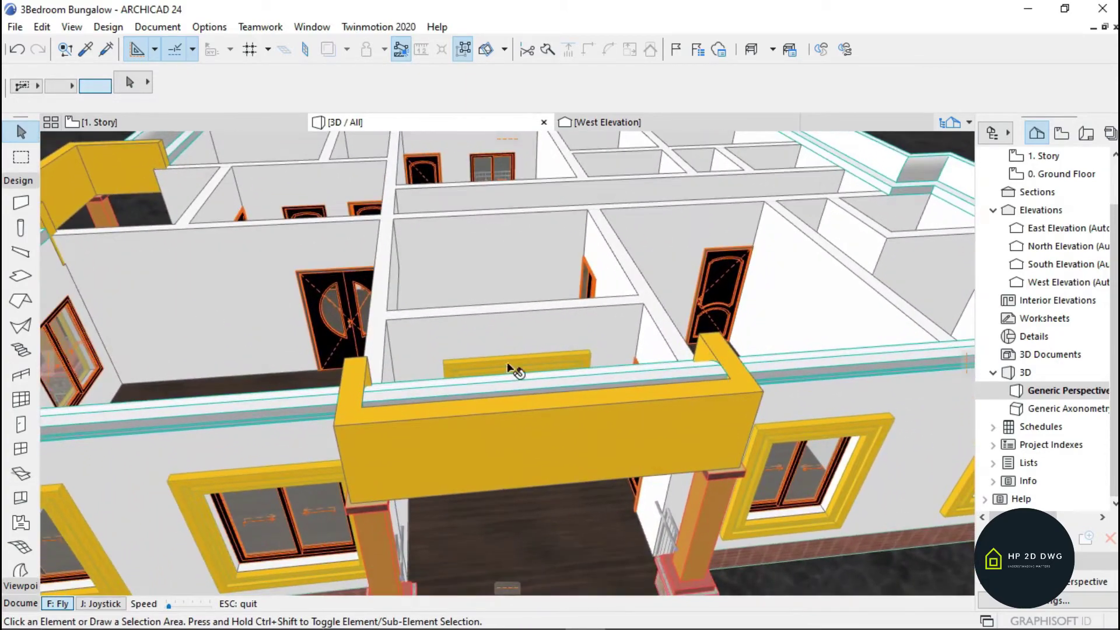
left_click(537, 388, "ctrl")
key("ctrl+z")
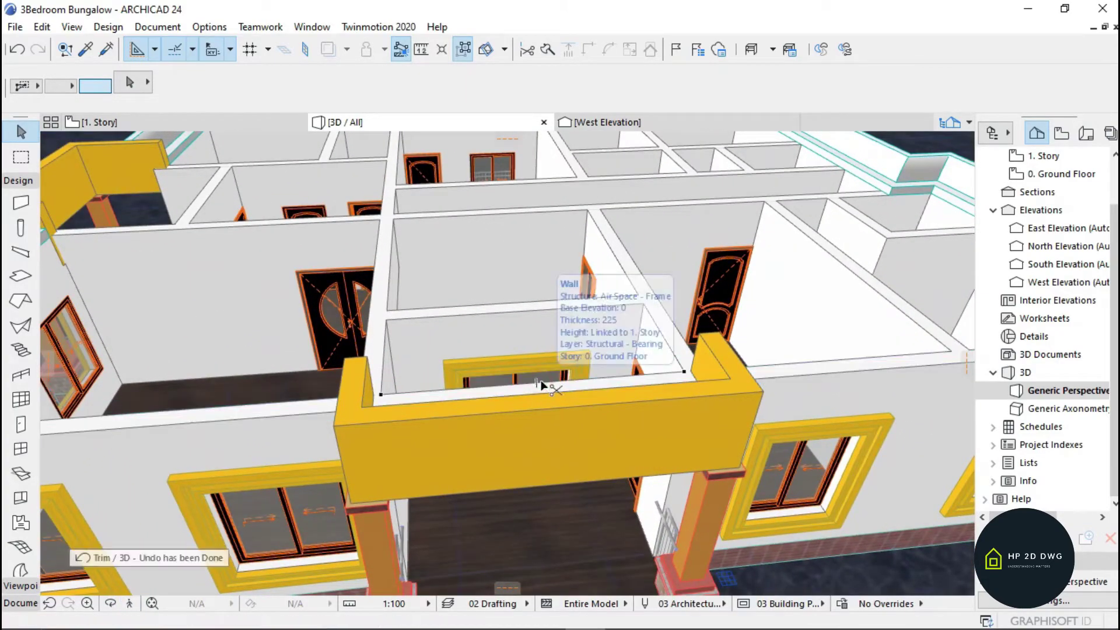
left_click(629, 362)
key("Escape")
Step: Split the long beam on the building's right wall in the 1. Story plan at a point within the side porch
left_click(202, 122)
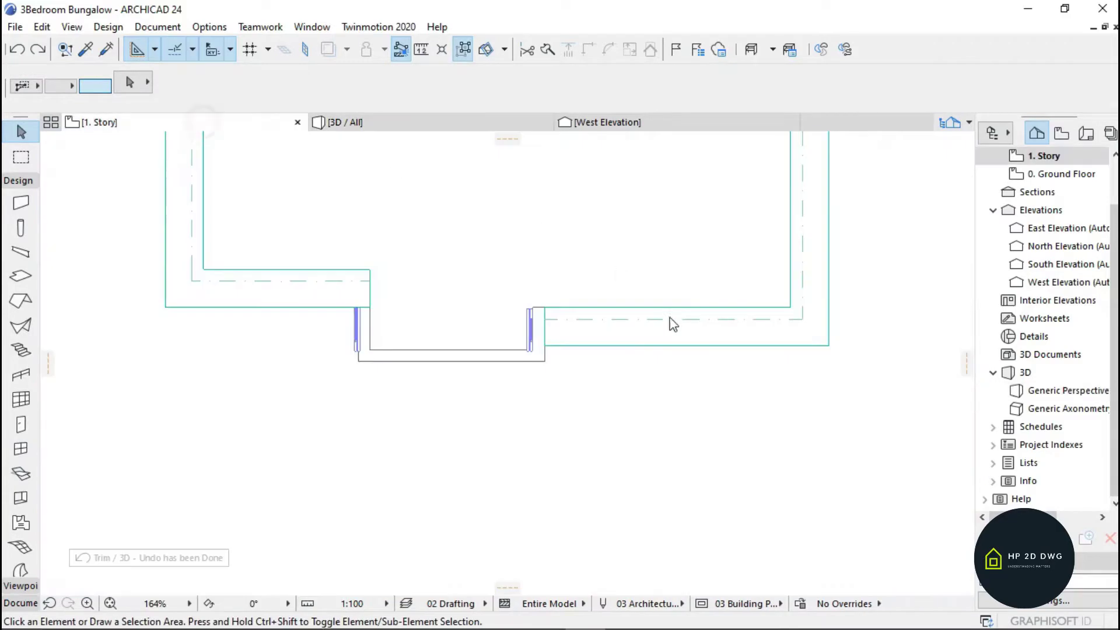
scroll(631, 352, "down", 5)
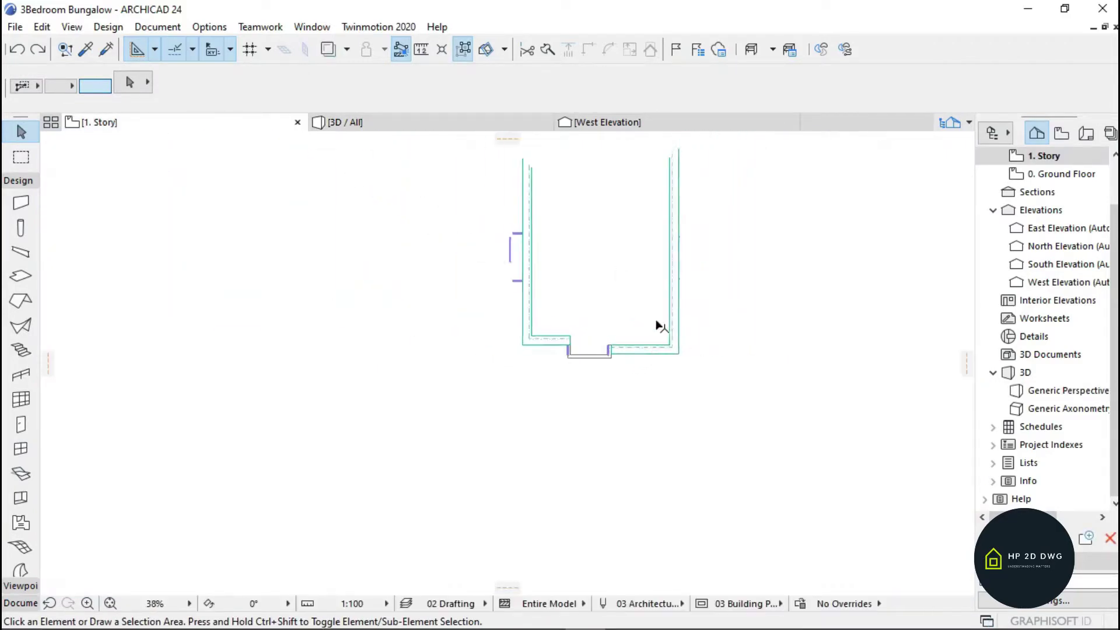
scroll(696, 227, "up", 6)
scroll(643, 303, "up", 1)
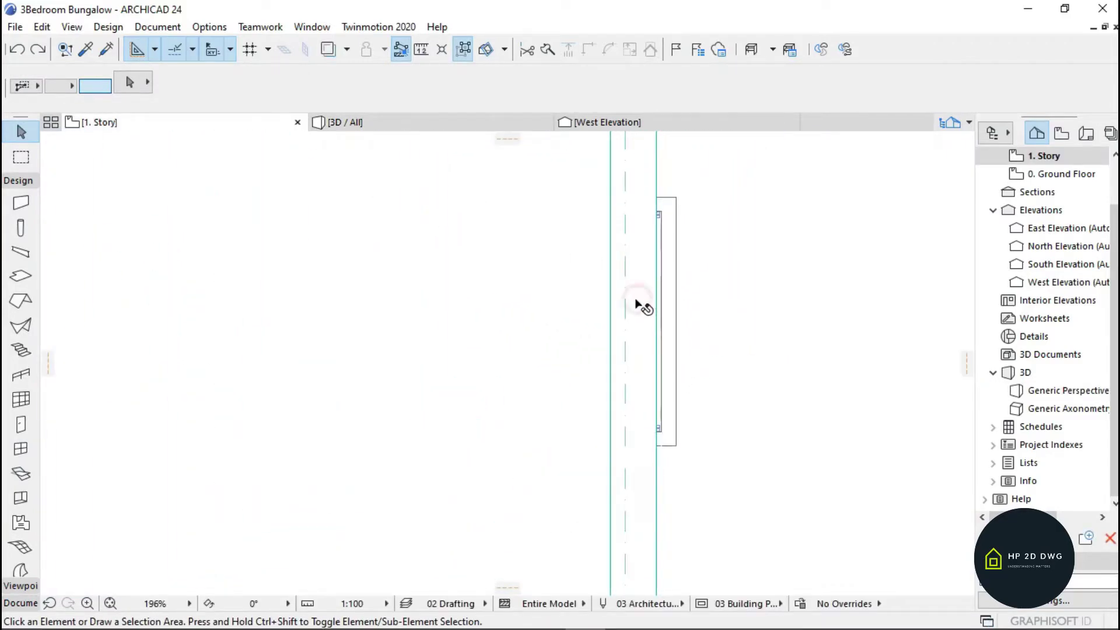
left_click(627, 295)
scroll(676, 266, "up", 5)
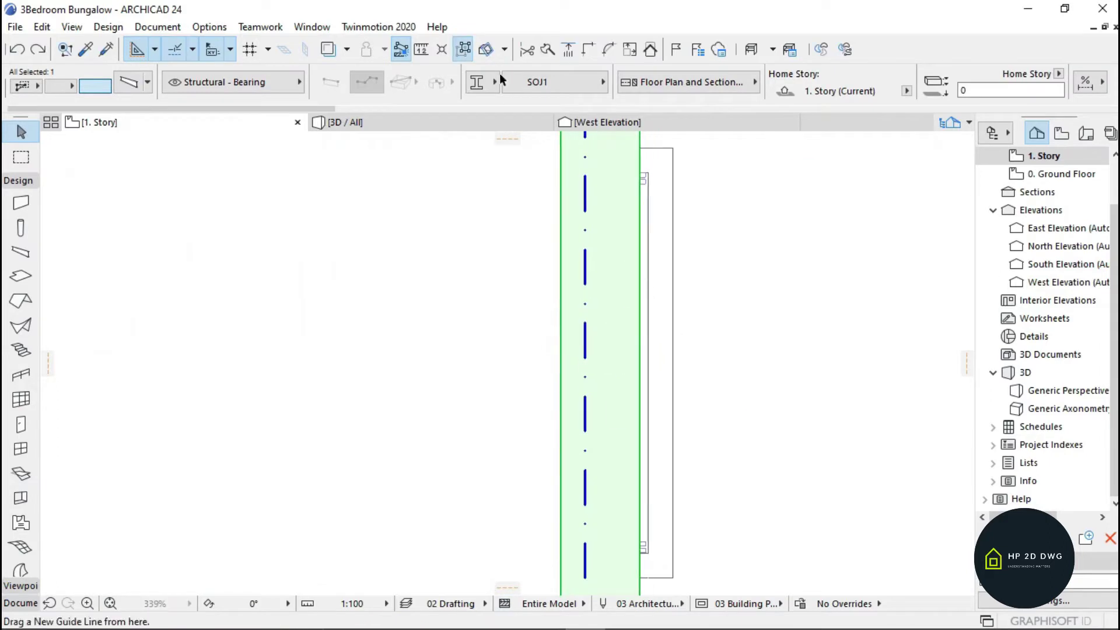
left_click(563, 361)
key("Escape")
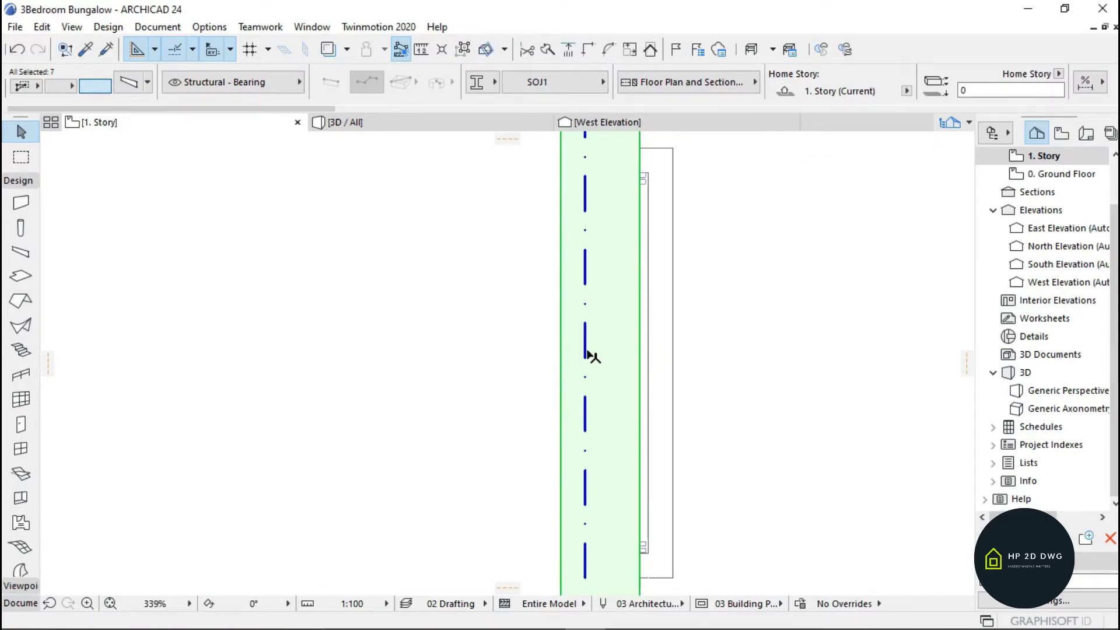
left_click(586, 349)
key("Escape")
left_click(587, 349)
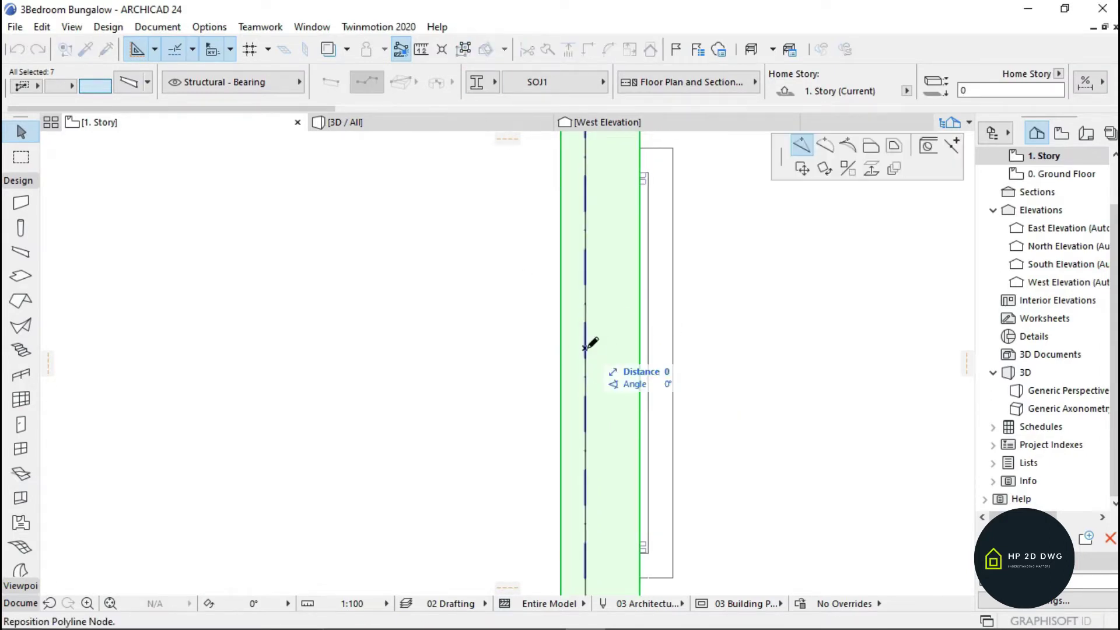
left_click(586, 349)
Step: Pull the end of the right wall's rear beam section back to the outer face of the side porch's rear wall
left_click(580, 234)
left_click(584, 349)
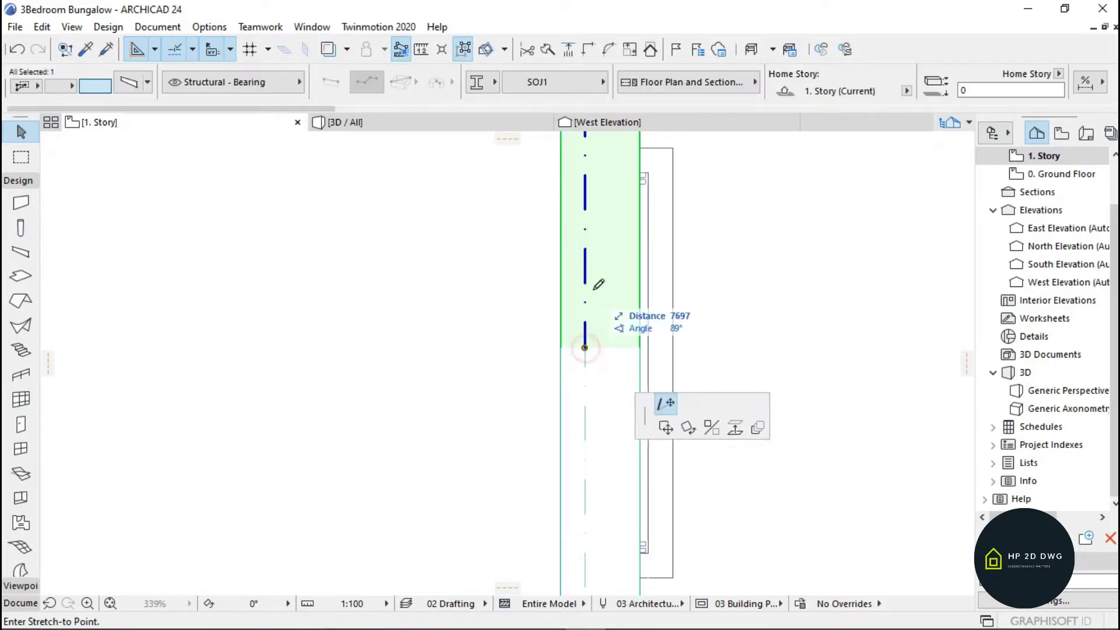
scroll(591, 285, "down", 5)
scroll(580, 286, "up", 5)
left_click(574, 373)
scroll(602, 286, "down", 6)
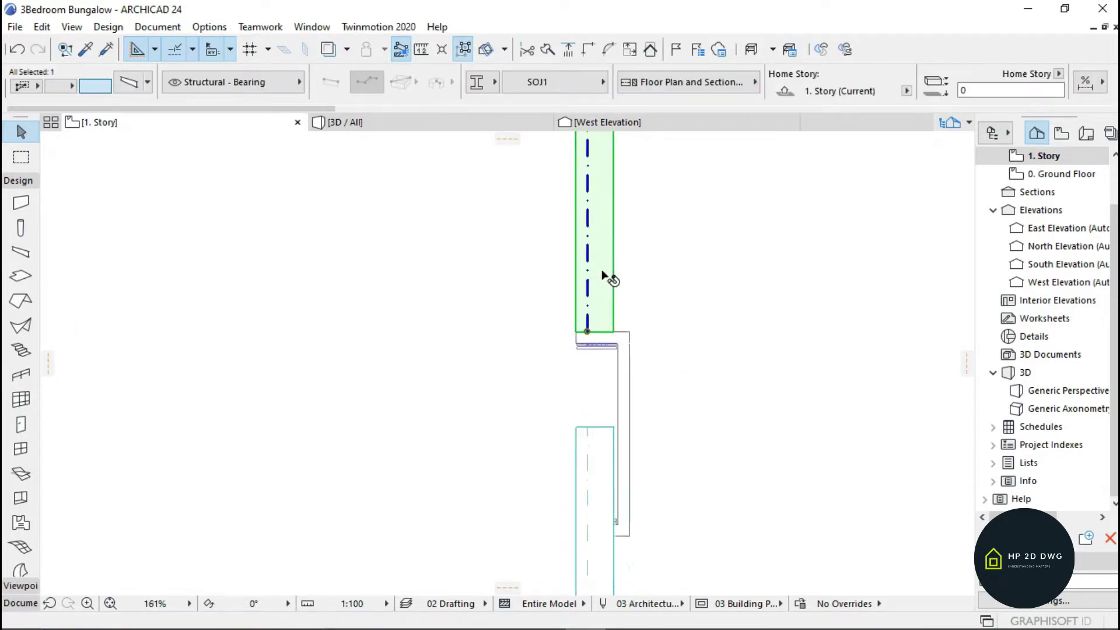
Step: Pull the end of the right wall's front beam section back to the outer face of the side porch's front wall
scroll(596, 379, "up", 4)
left_click(588, 297)
left_click(590, 278)
scroll(595, 387, "up", 6)
scroll(596, 390, "up", 1)
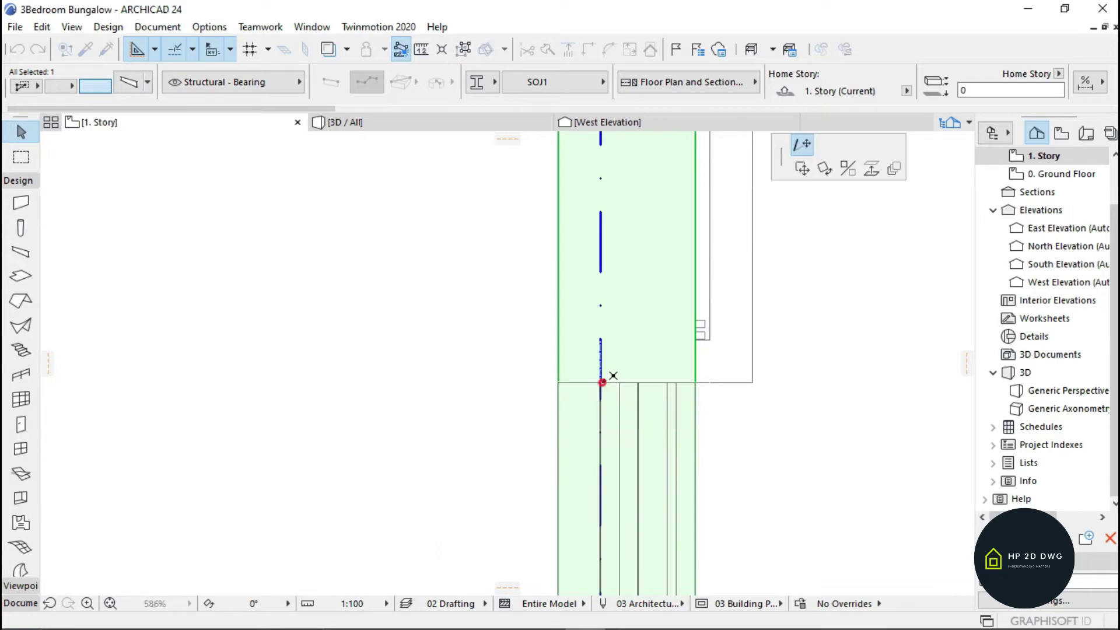
left_click(600, 382)
left_click(653, 300)
Step: Split the long beam on the building's left wall at a point within the left side porch
scroll(663, 280, "down", 8)
scroll(664, 208, "up", 2)
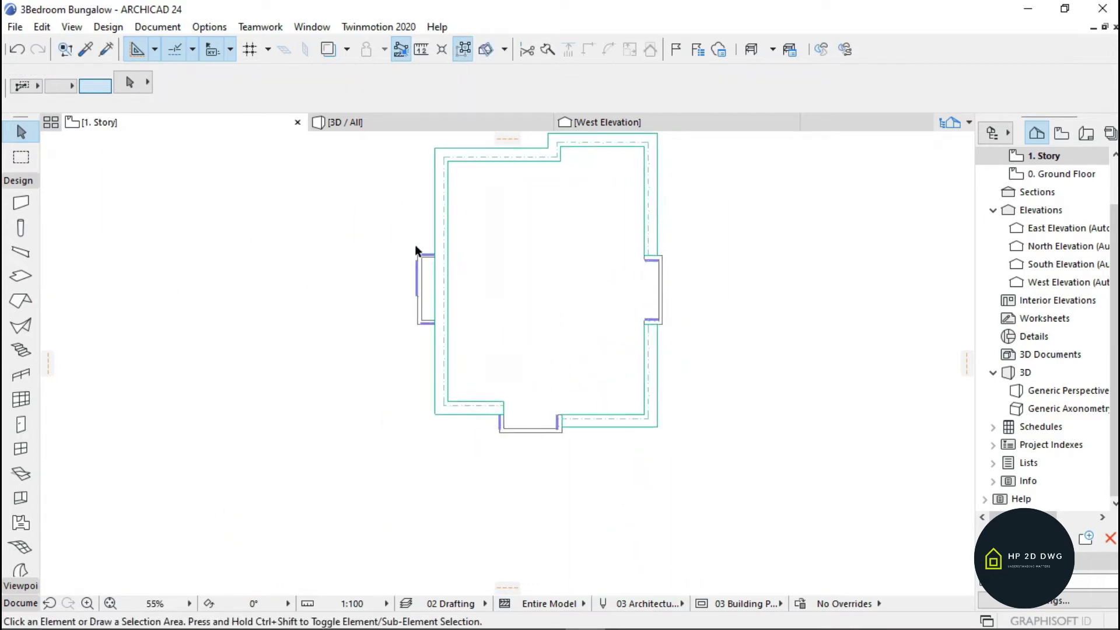
scroll(467, 307, "up", 3)
left_click(468, 312)
left_click(466, 313)
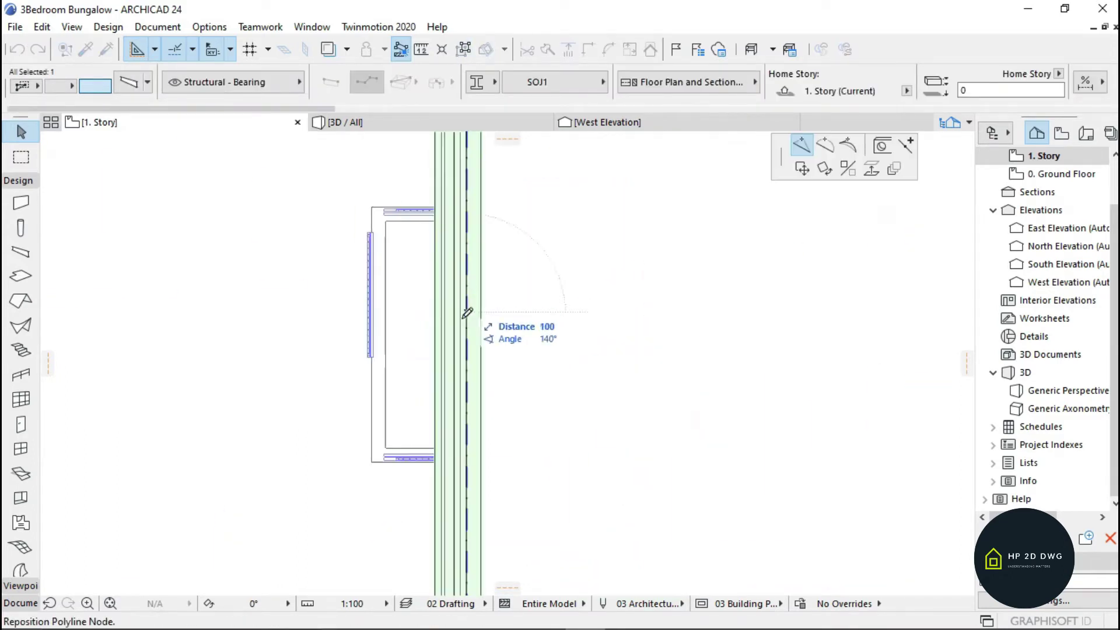
left_click(467, 313)
scroll(467, 313, "down", 5)
scroll(458, 282, "up", 7)
key("Escape")
Step: Pull the end of the left wall's rear beam section back to the outer face of the left porch's rear wall
left_click(489, 254)
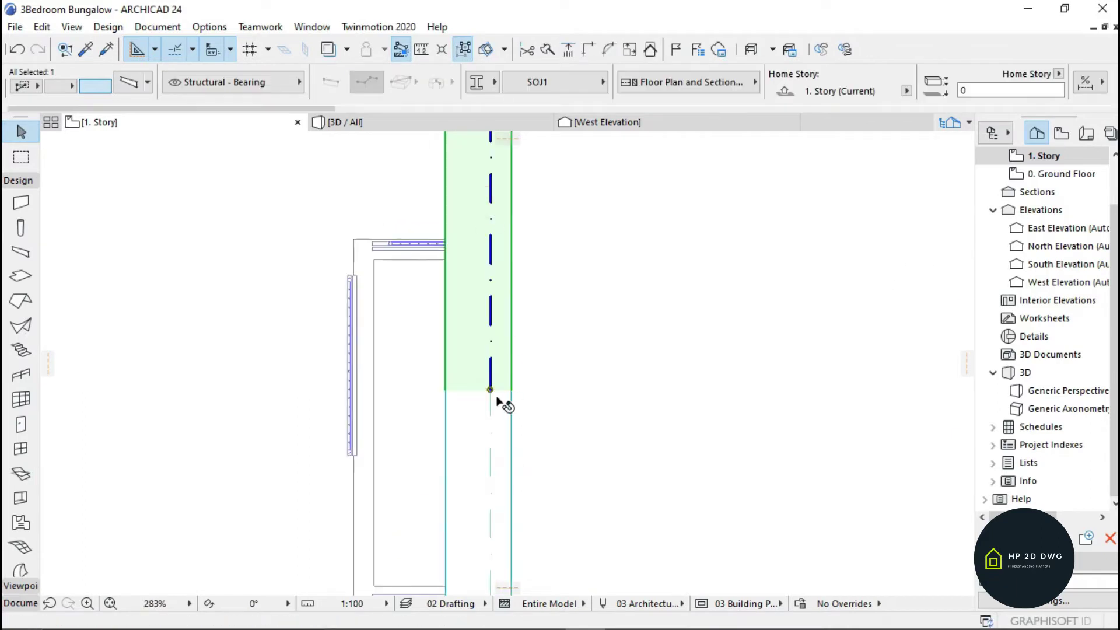
left_click(493, 391)
scroll(497, 230, "up", 7)
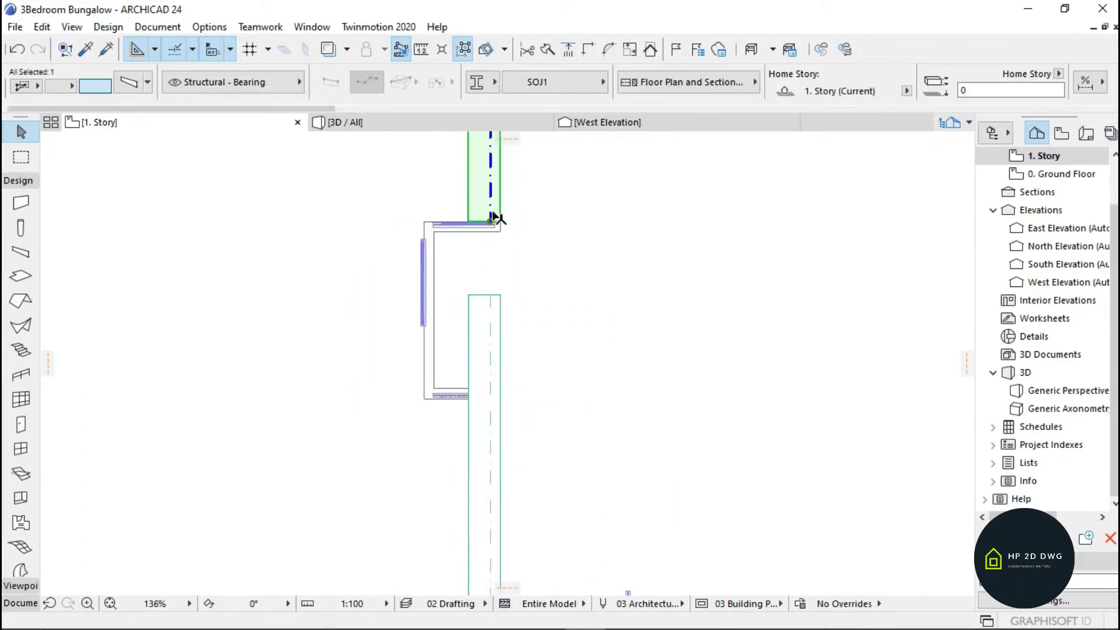
Step: Pull the end of the left wall's front beam section back to the outer face of the left porch's front wall
scroll(495, 289, "down", 5)
scroll(512, 228, "up", 2)
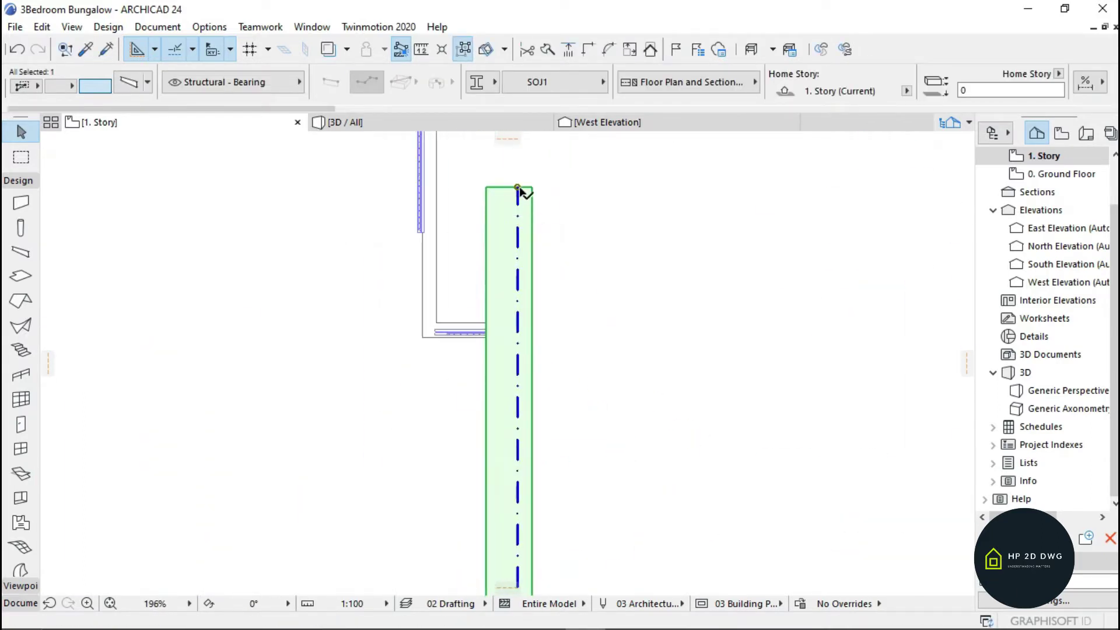
left_click(517, 187)
left_click(517, 321)
scroll(508, 294, "down", 6)
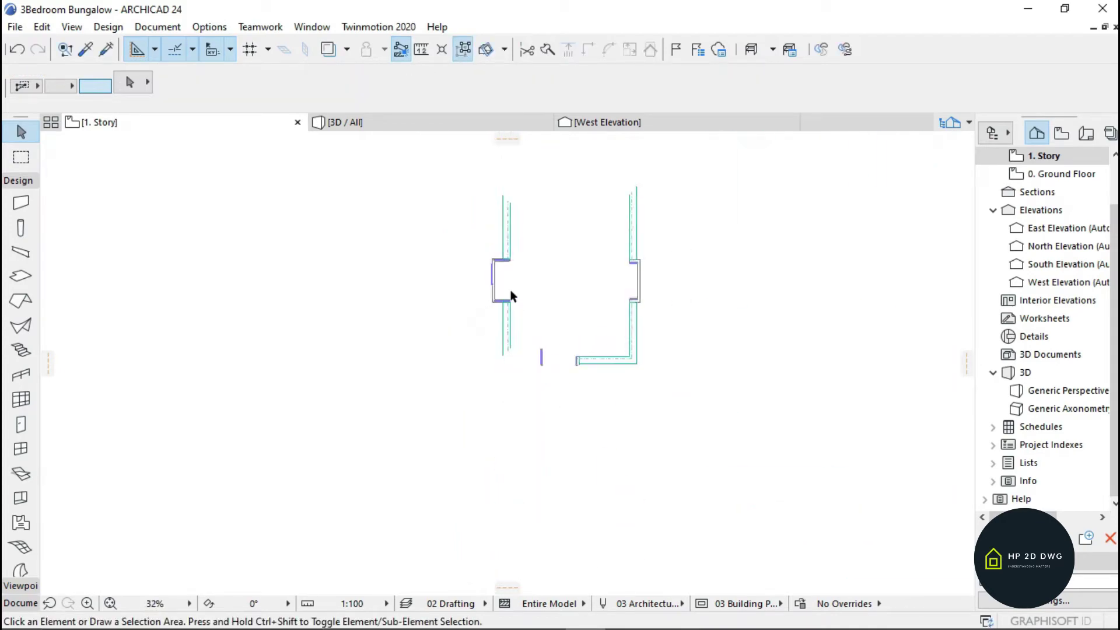
scroll(574, 280, "up", 4)
scroll(557, 295, "up", 1)
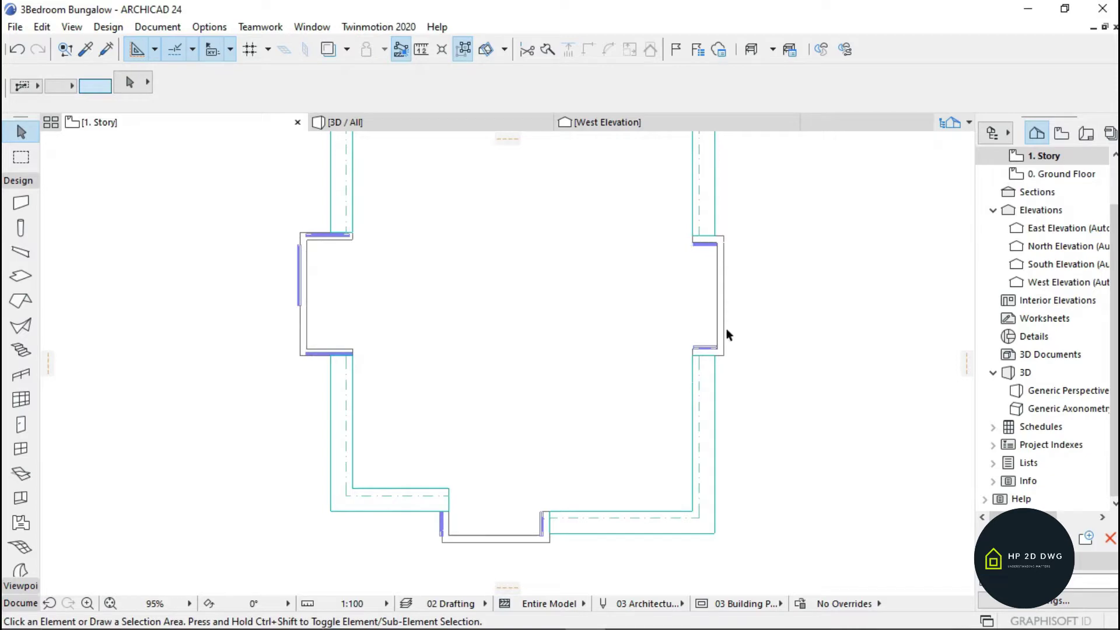
Step: Fly around the building in 3D and examine how the shortened perimeter beams meet the porch walls
key("F3")
middle_click_drag(449, 554, 233, 540, "shift")
key("Up")
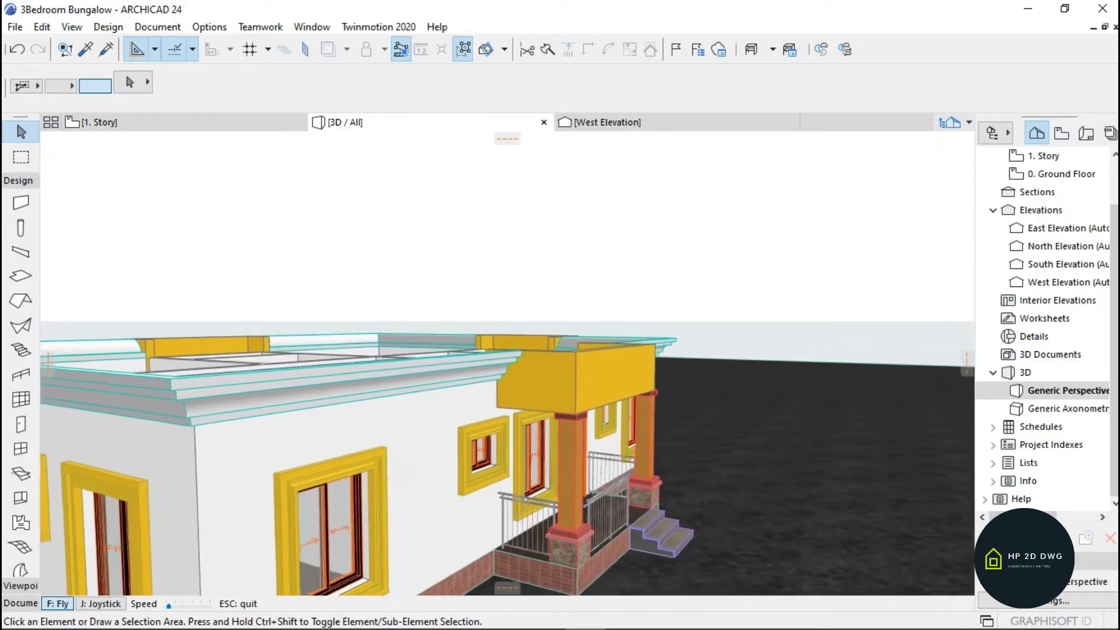
key("Down")
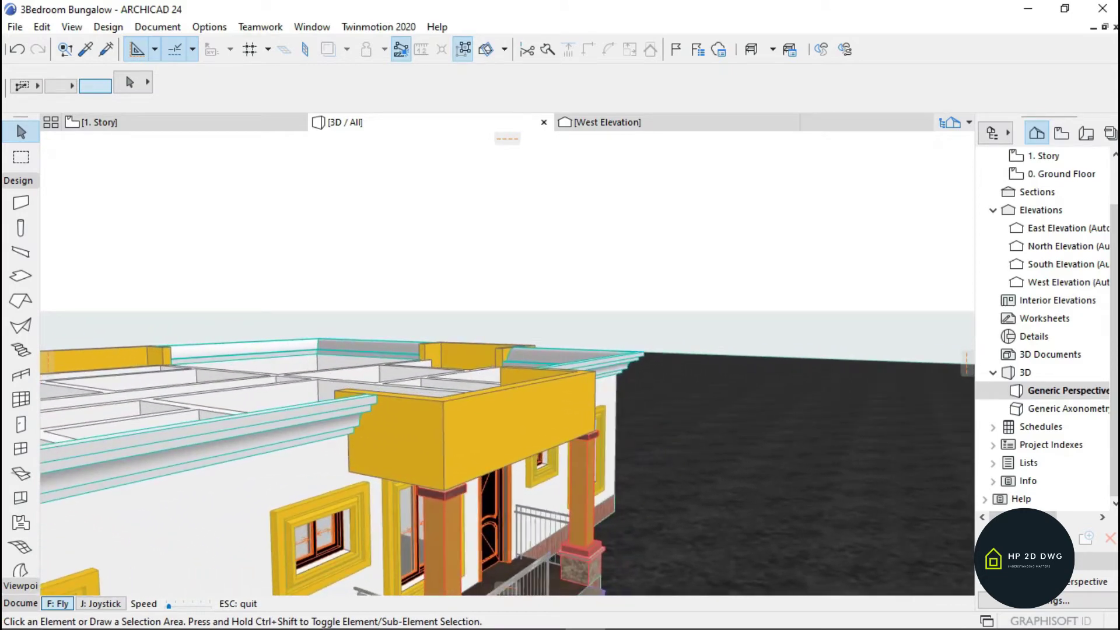
key("Right")
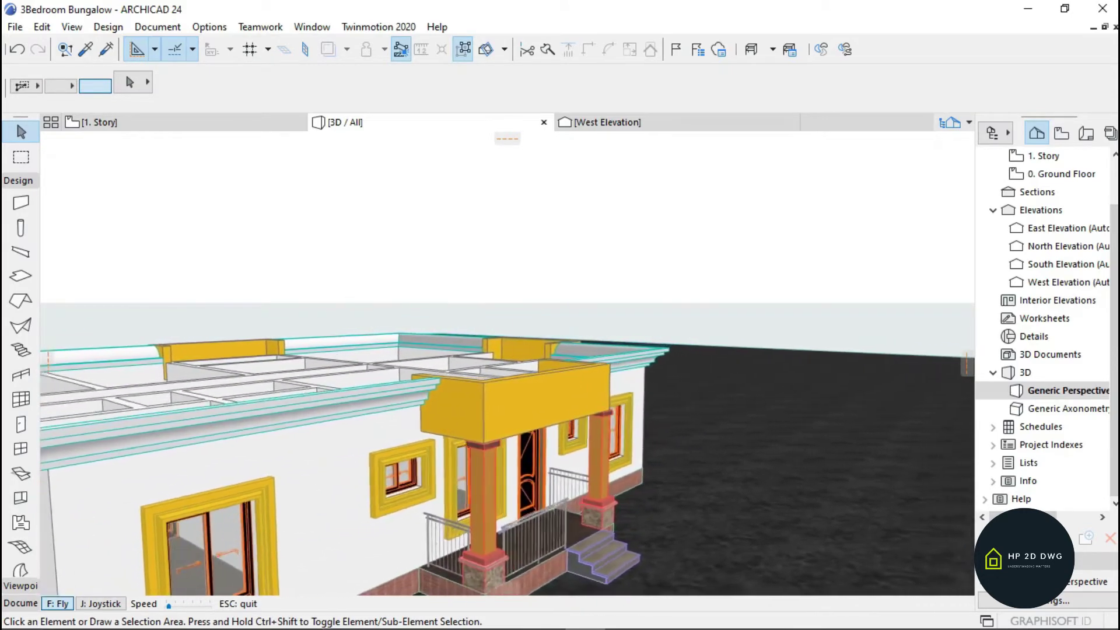
key("Up")
key("Left")
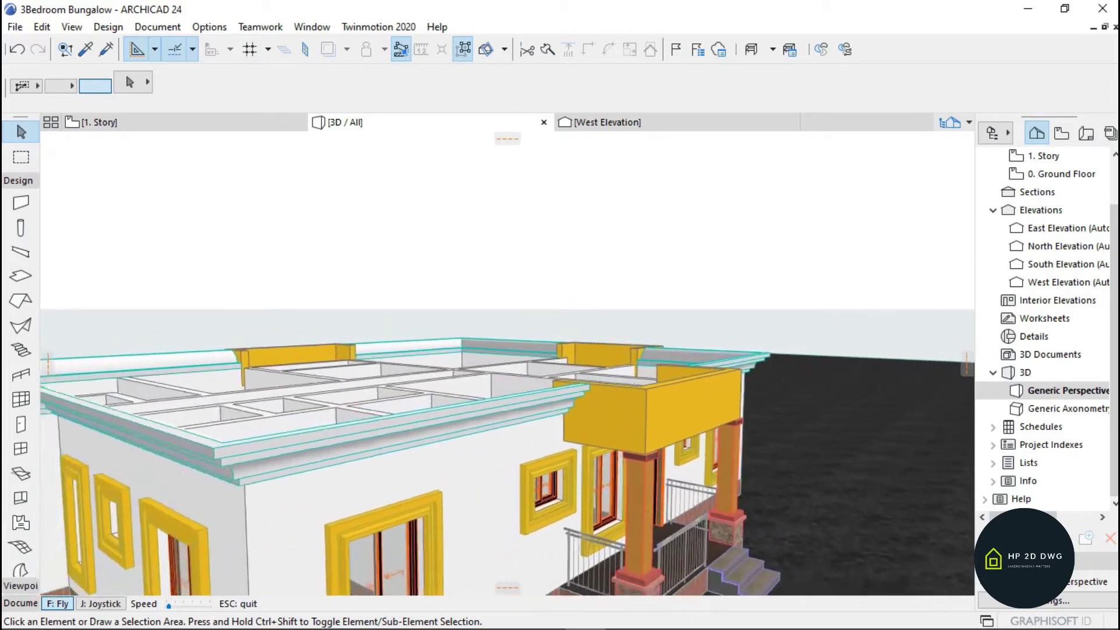
key("Escape")
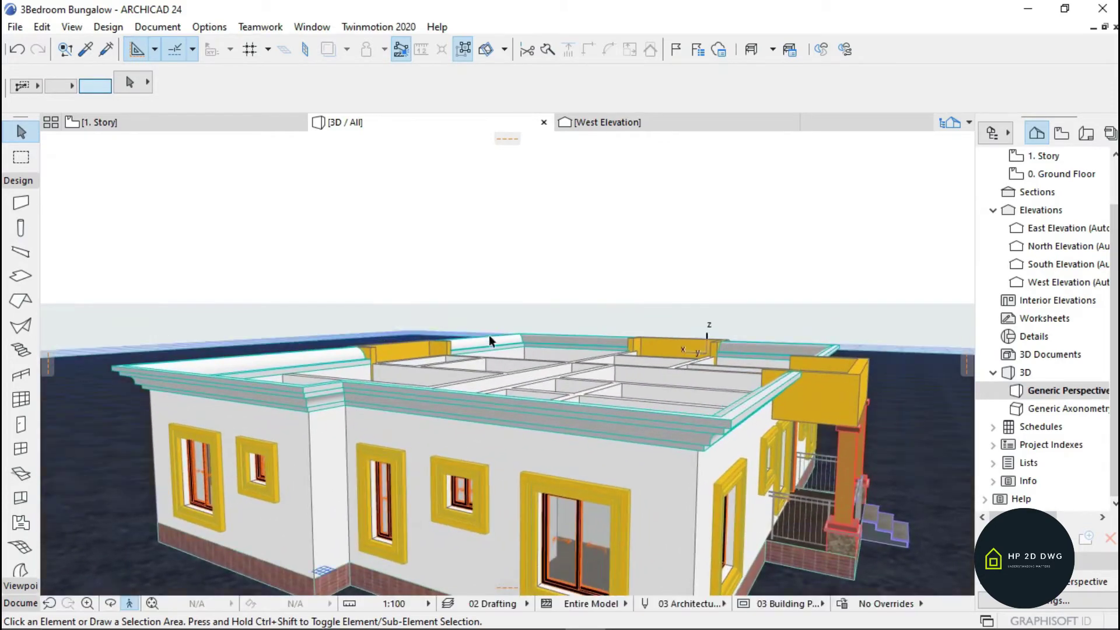
scroll(1057, 180, "up", 1)
Step: On 1. Story, start a polygonal multi-plane roof and trace its pivot line along the rear beam's stepped axis to the rear-left corner
double_click(1044, 210)
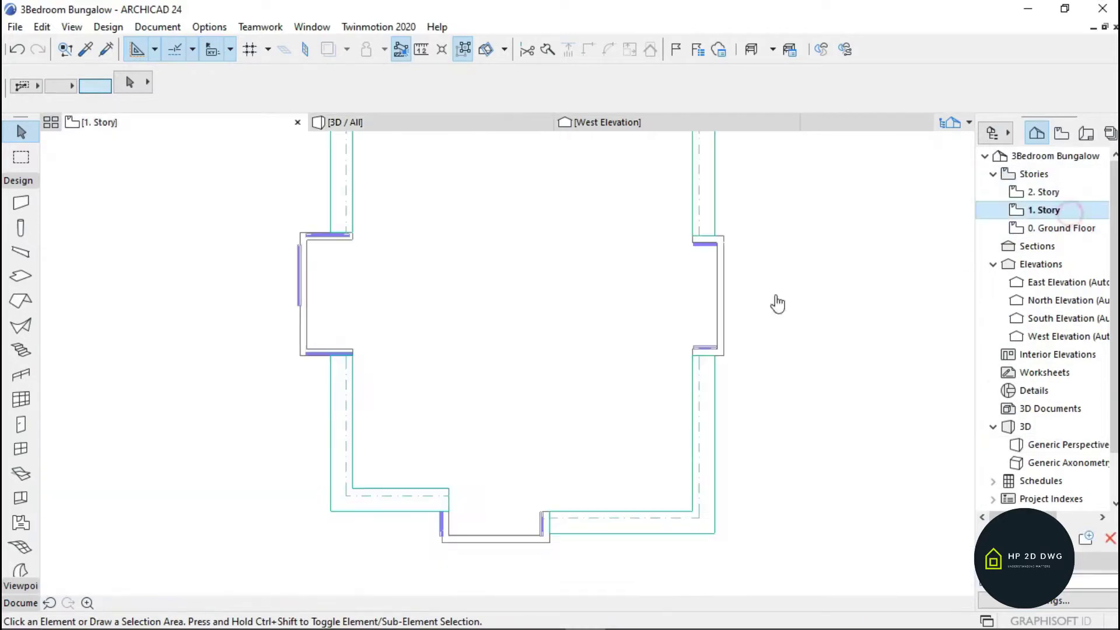
left_click(20, 300)
scroll(380, 222, "up", 4)
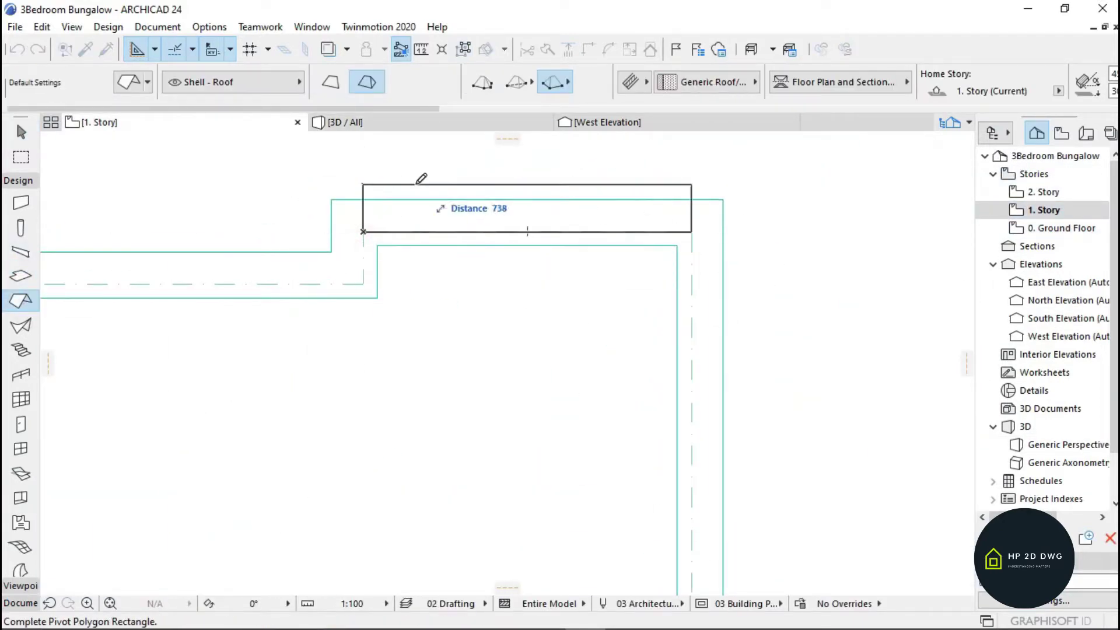
left_click(331, 84)
left_click(331, 82)
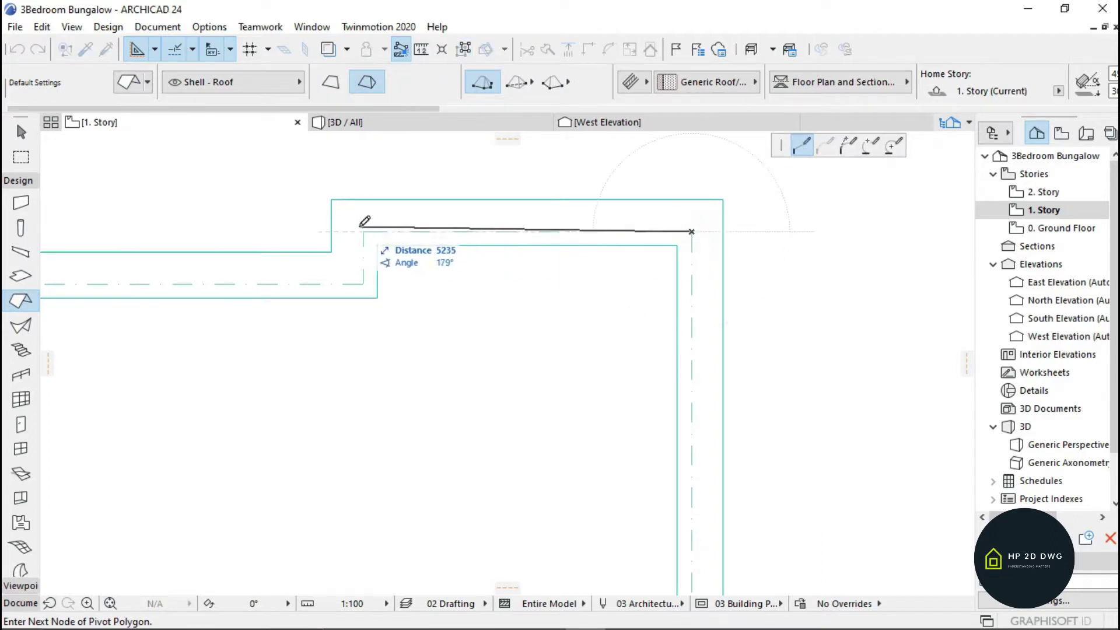
left_click(363, 284)
scroll(641, 247, "down", 4)
scroll(398, 251, "up", 5)
left_click(402, 294)
scroll(417, 190, "down", 4)
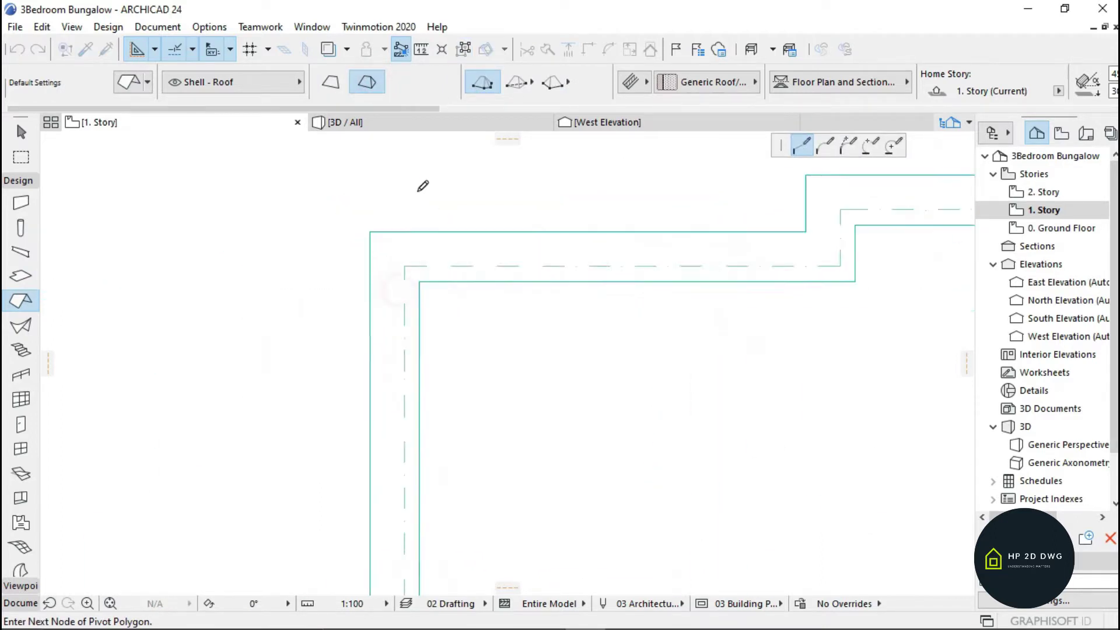
scroll(415, 392, "up", 5)
scroll(414, 349, "down", 3)
scroll(407, 180, "up", 2)
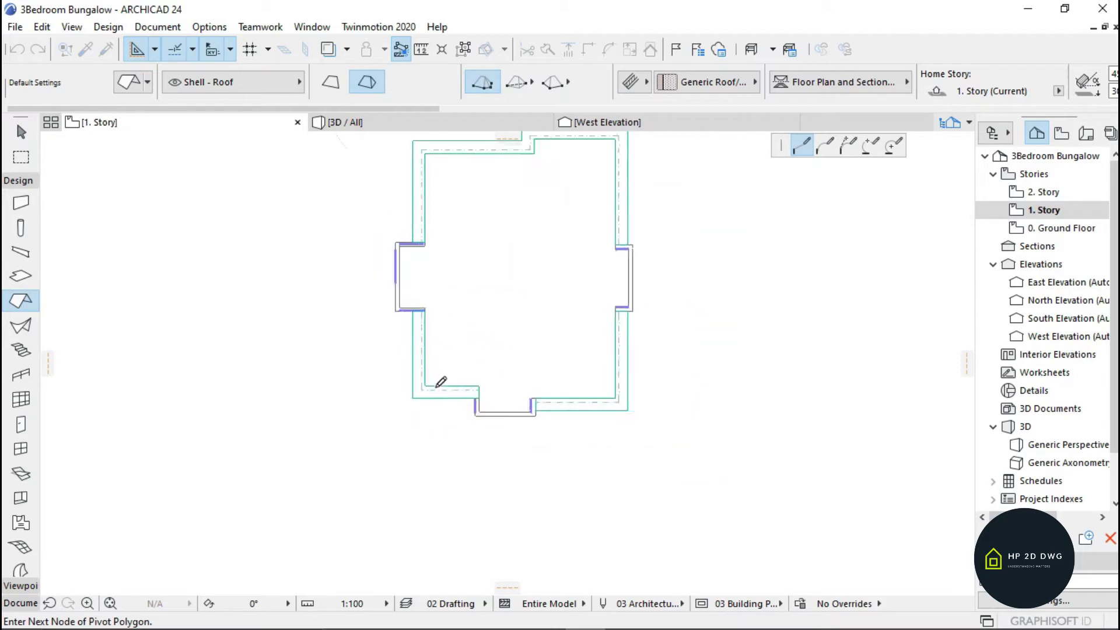
Step: Continue the roof's pivot line down the left beam axis, across the front porch opening and down to the front-right beam's axis
scroll(409, 356, "up", 4)
scroll(463, 376, "down", 6)
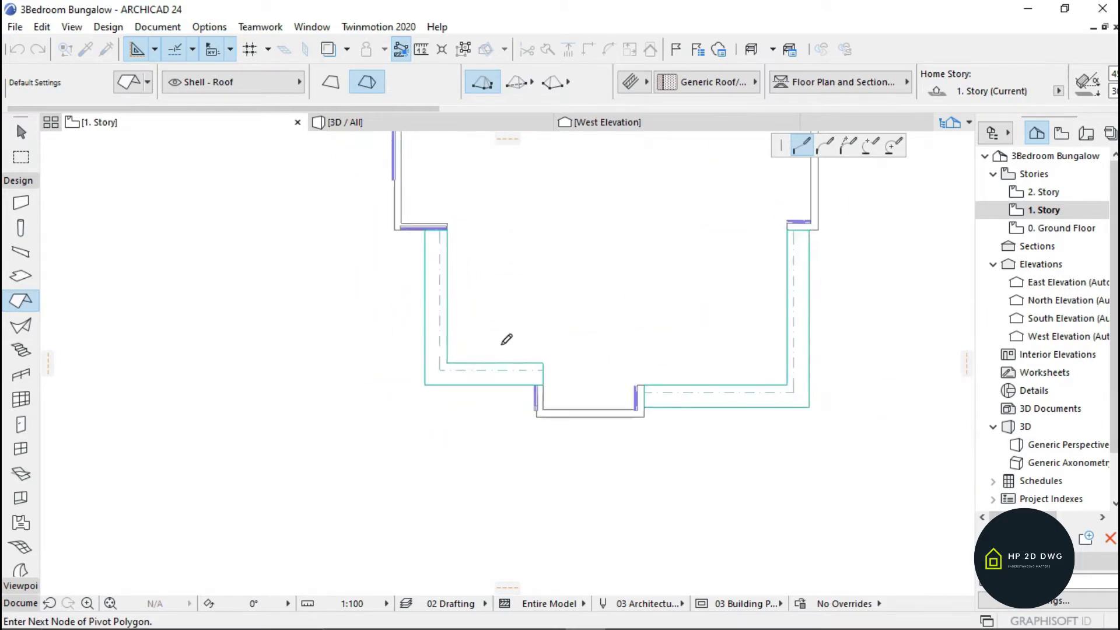
scroll(500, 344, "up", 2)
scroll(454, 366, "down", 4)
scroll(619, 376, "up", 5)
scroll(460, 394, "up", 3)
scroll(445, 360, "down", 6)
scroll(344, 357, "up", 5)
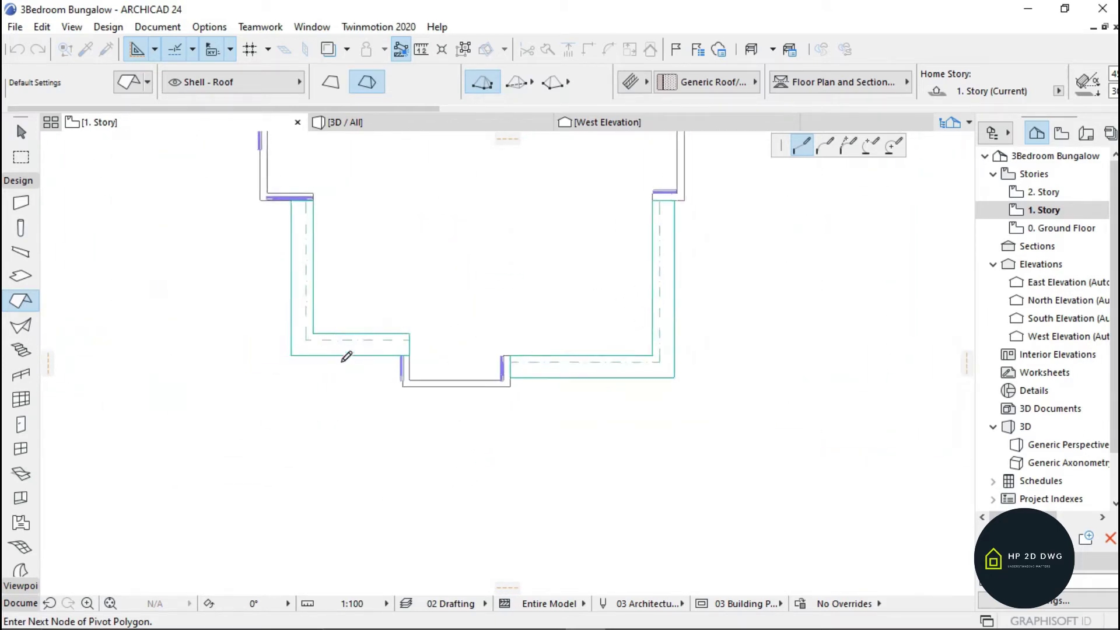
scroll(448, 319, "up", 1)
scroll(474, 323, "down", 5)
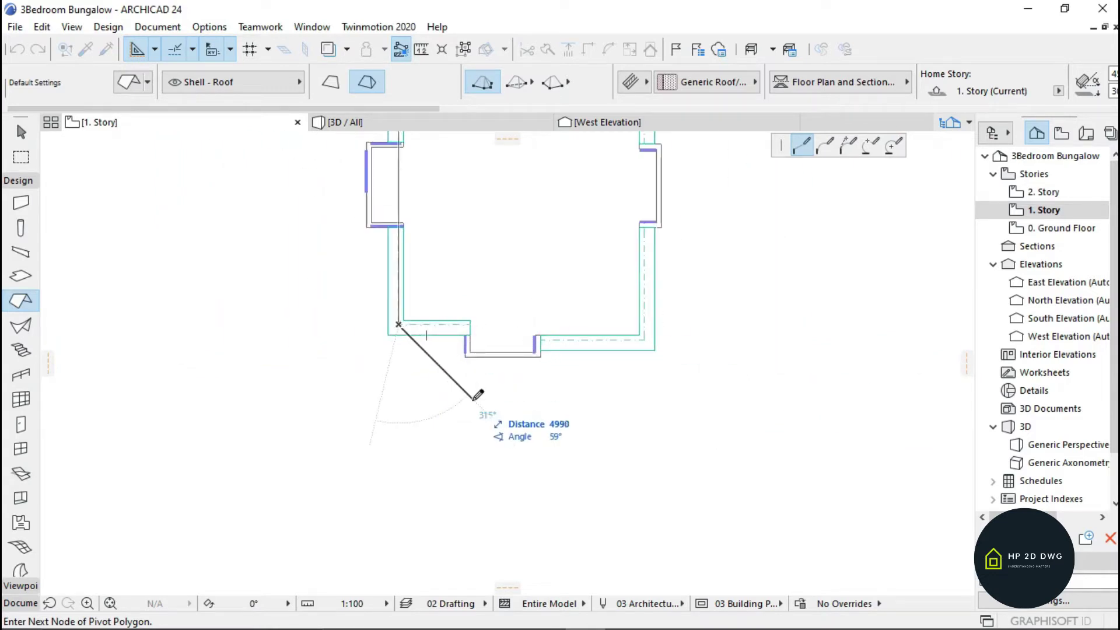
scroll(532, 320, "up", 4)
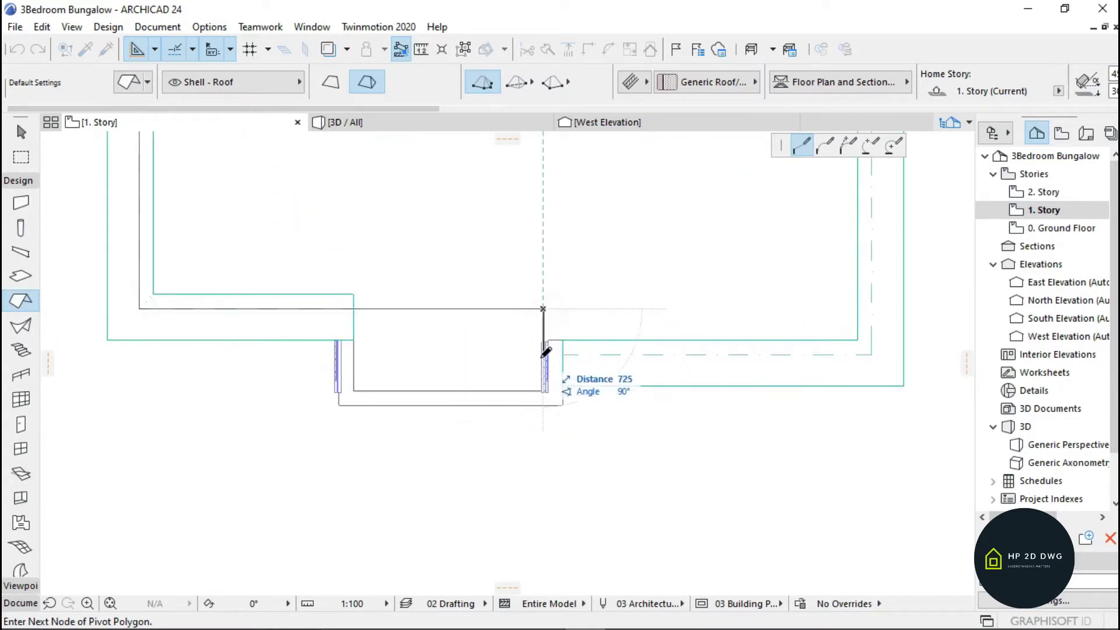
scroll(547, 350, "up", 4)
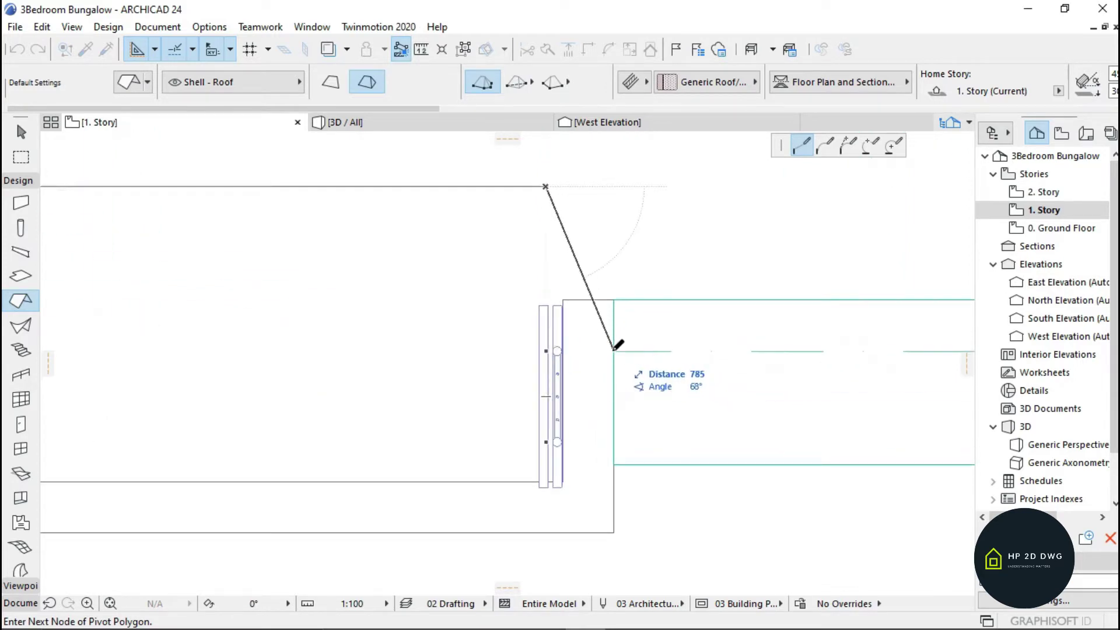
left_click(546, 352)
Step: Trace the pivot line to the front-right corner and close it at the rear-right corner to create the multi-plane roof
scroll(496, 368, "down", 6)
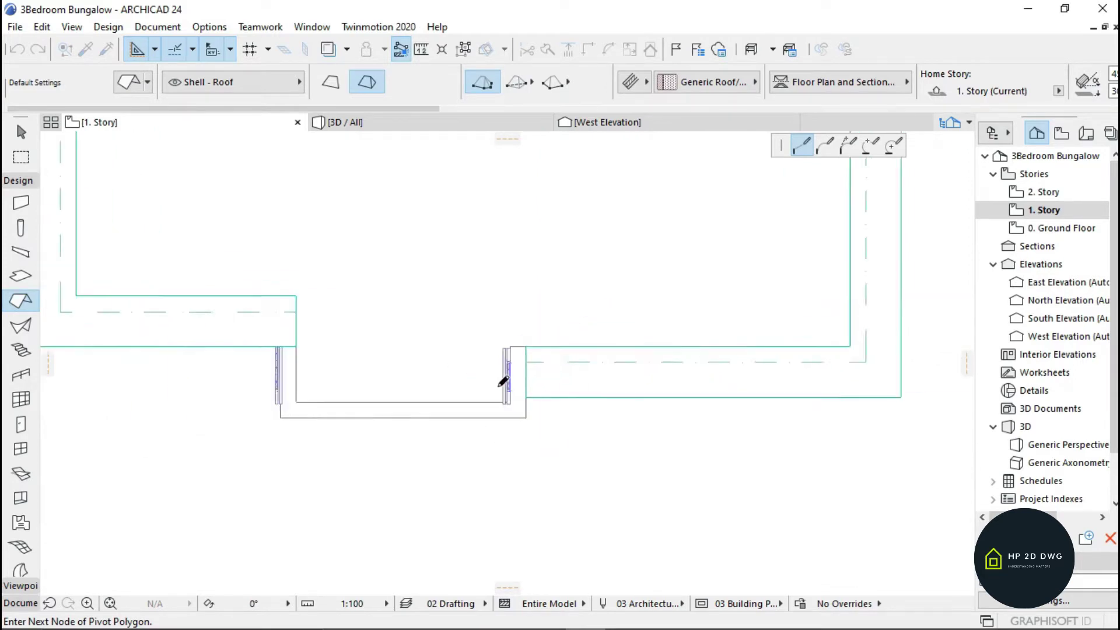
scroll(778, 356, "up", 4)
left_click(779, 355)
scroll(735, 426, "down", 8)
scroll(730, 358, "up", 3)
scroll(731, 358, "down", 5)
scroll(712, 326, "up", 8)
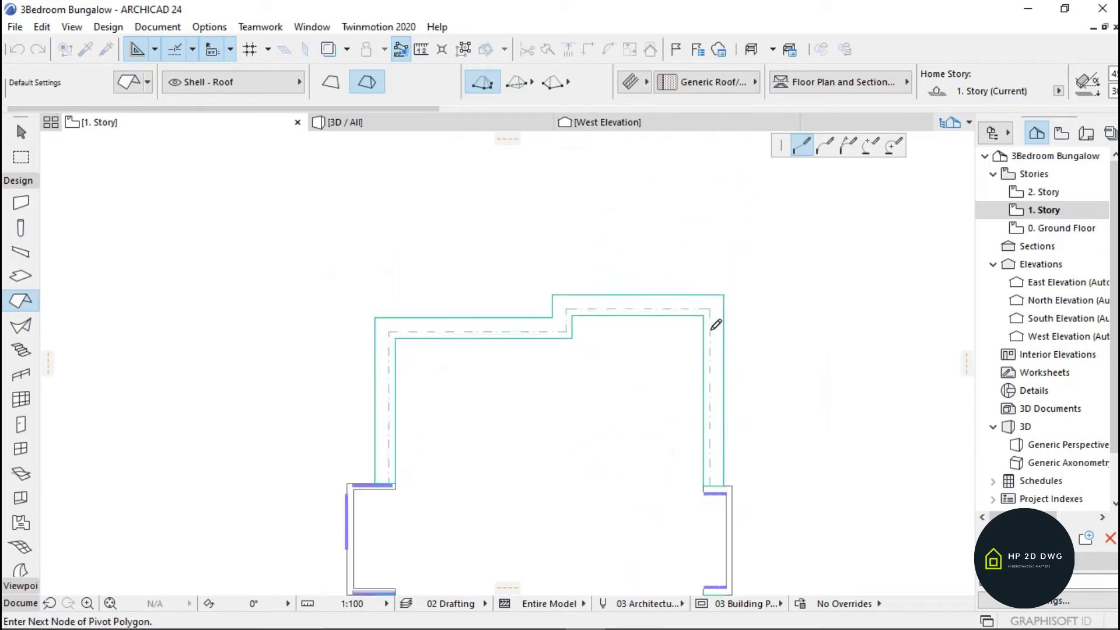
left_click(710, 283)
scroll(729, 251, "down", 8)
scroll(729, 280, "up", 5)
left_click(672, 250)
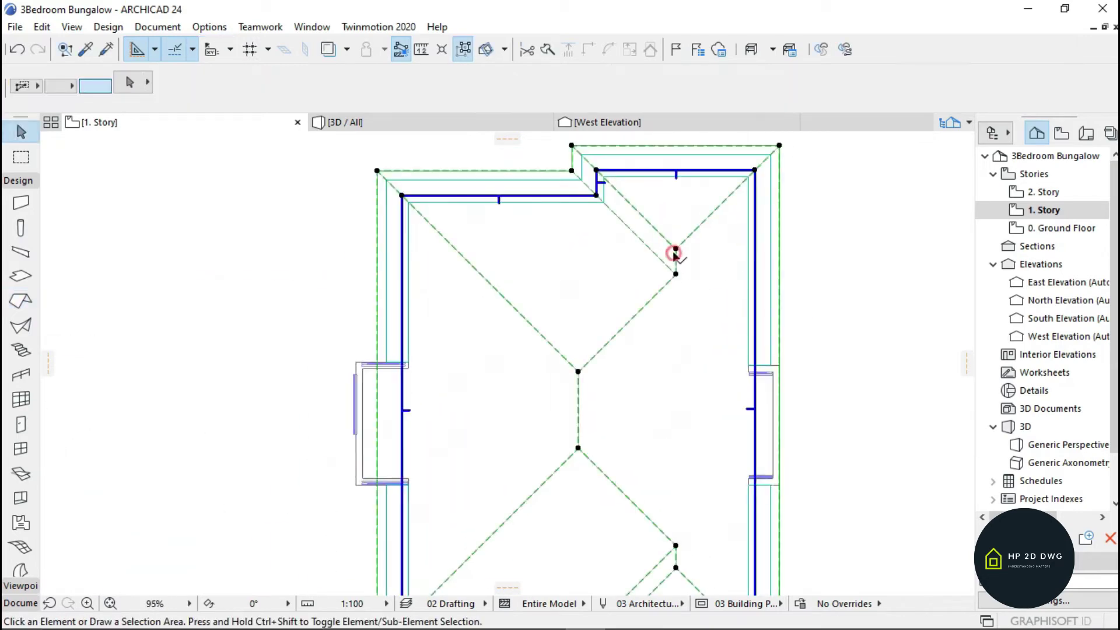
Step: Set the new multi-plane roof's pitch in the 3D view, trying 32° before settling on 35°
left_click(436, 126)
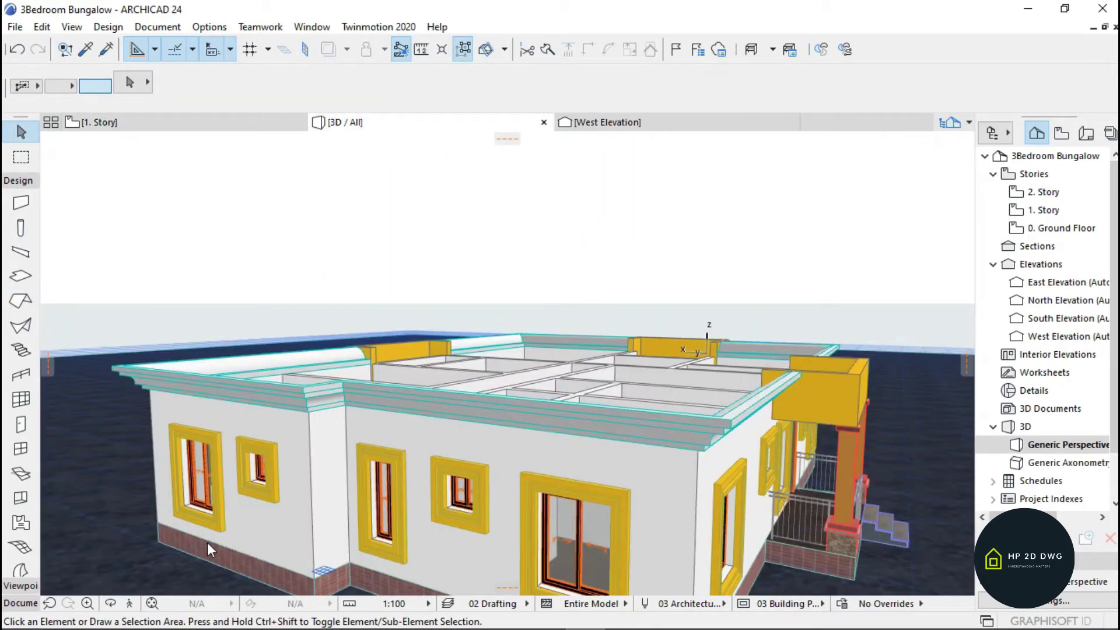
left_click(128, 604)
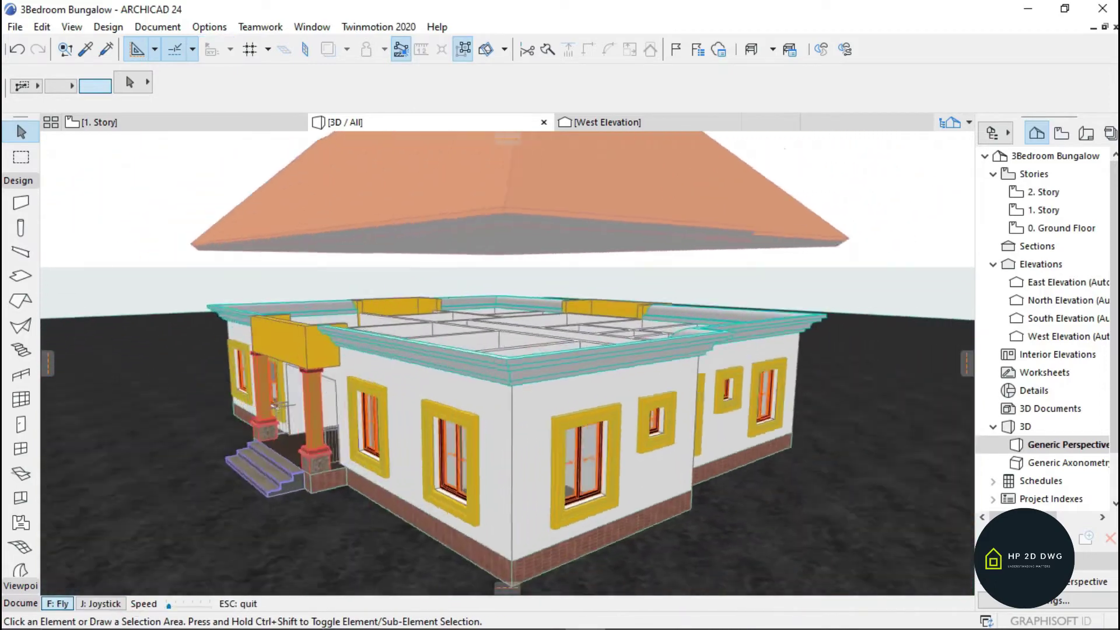
key("Down")
key("Escape")
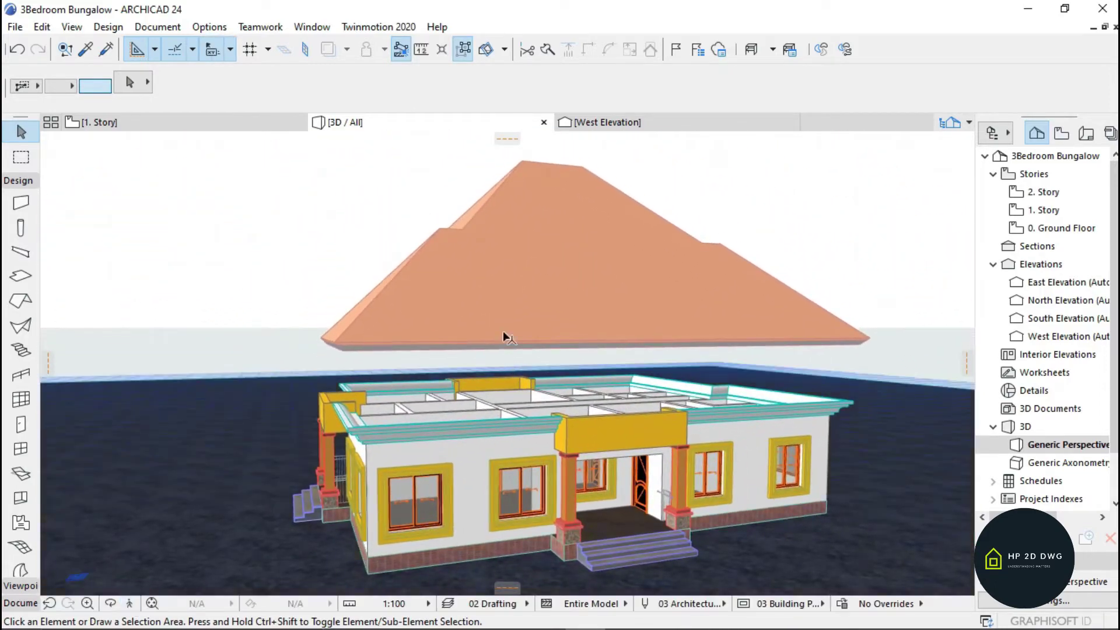
left_click(502, 330)
scroll(836, 90, "down", 4)
type("3")
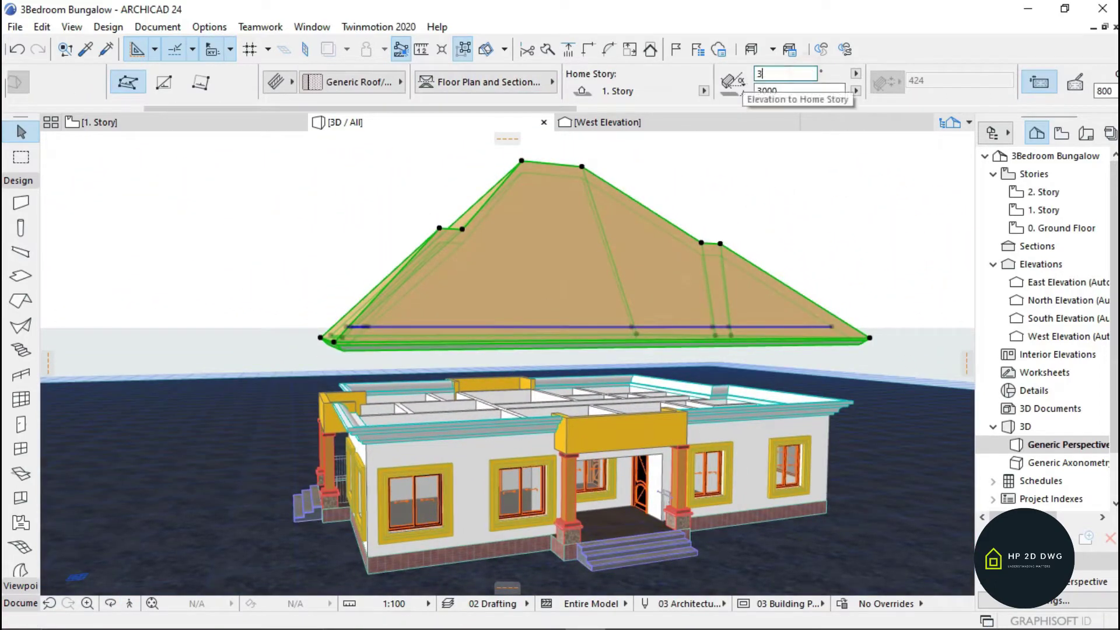
type("2")
key("Return")
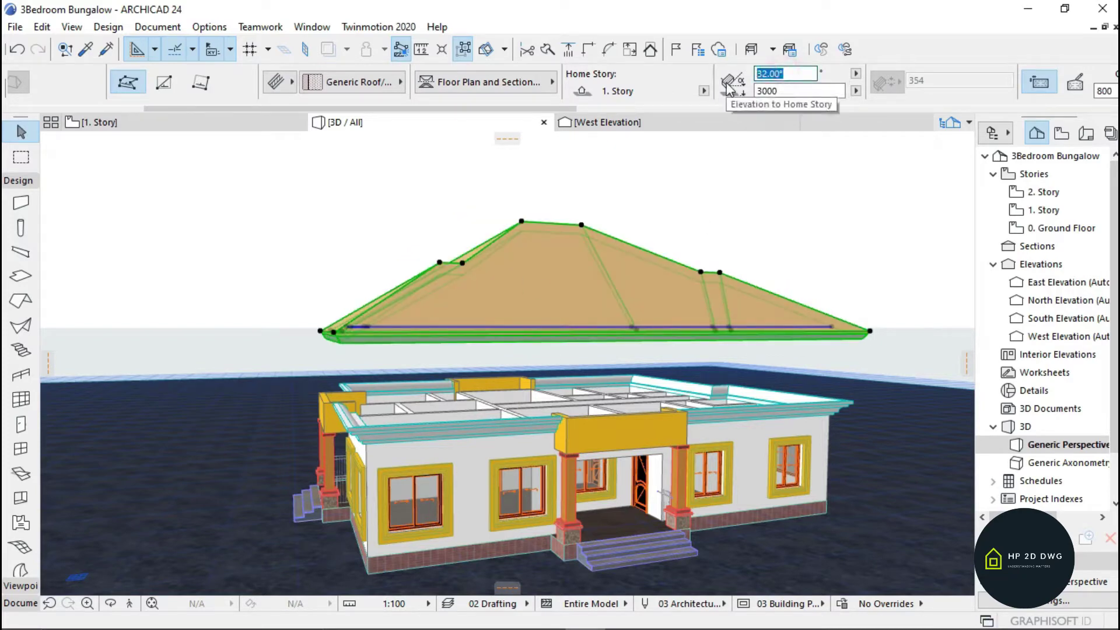
key("Return")
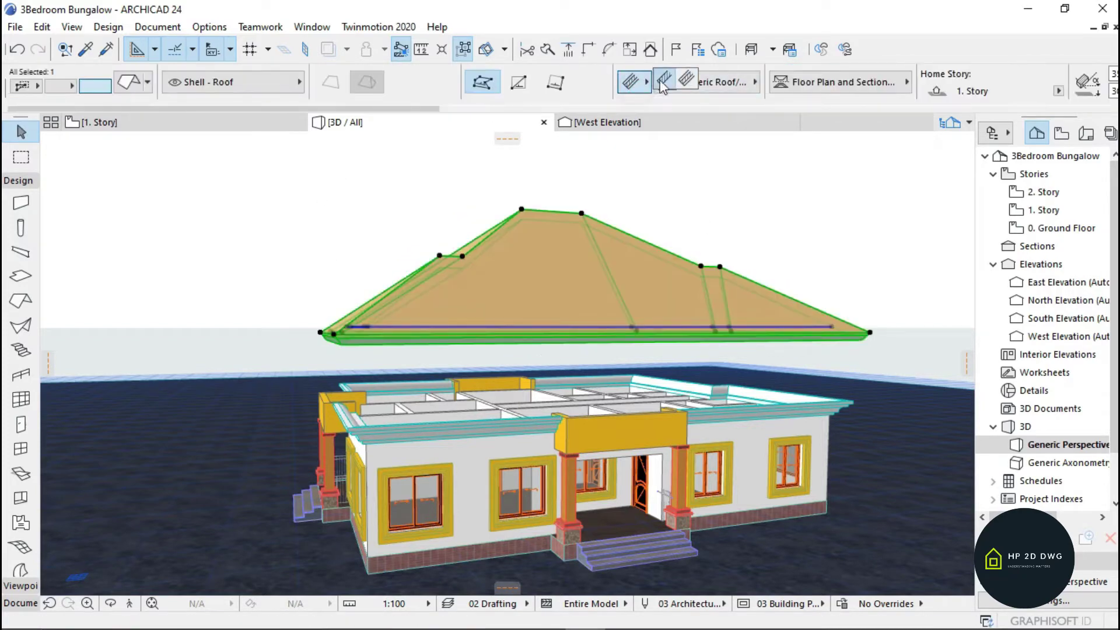
Step: Change the roof's structure to the basic Tile - Roof material and inspect its eaves overhang in the Roof Selection Settings
left_click(664, 85)
left_click(303, 379)
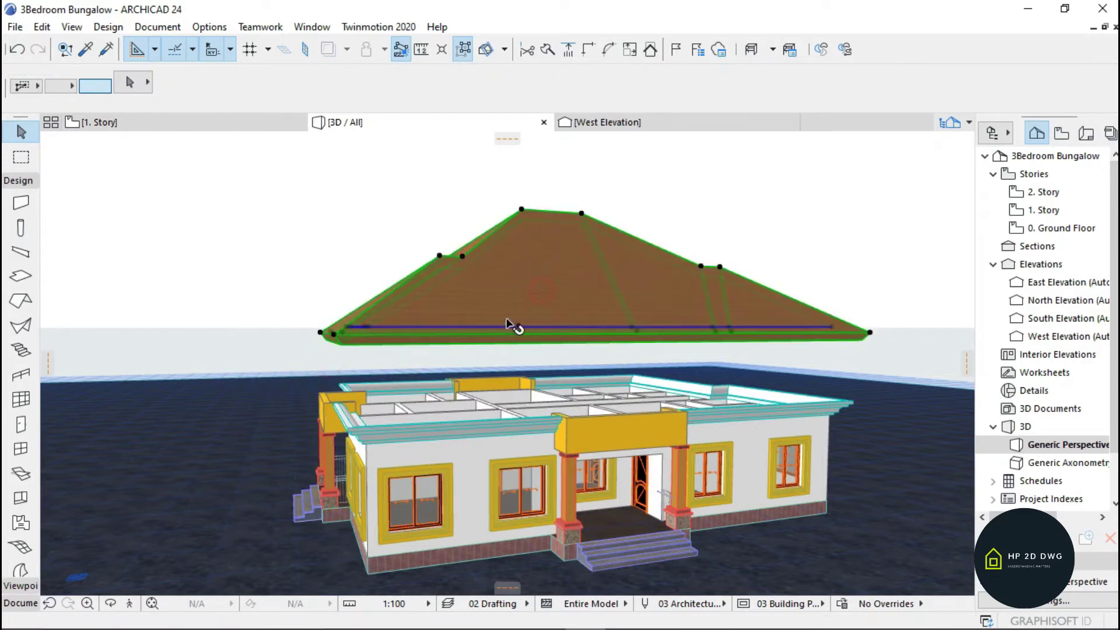
left_click(450, 140)
left_click(446, 274)
left_click(119, 89)
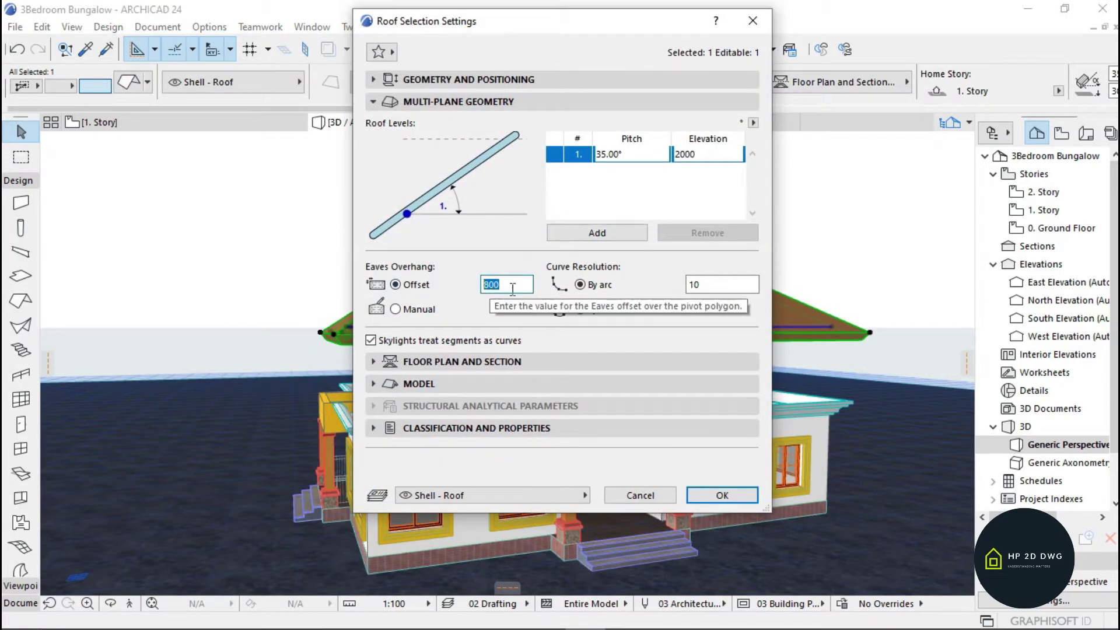
key("Return")
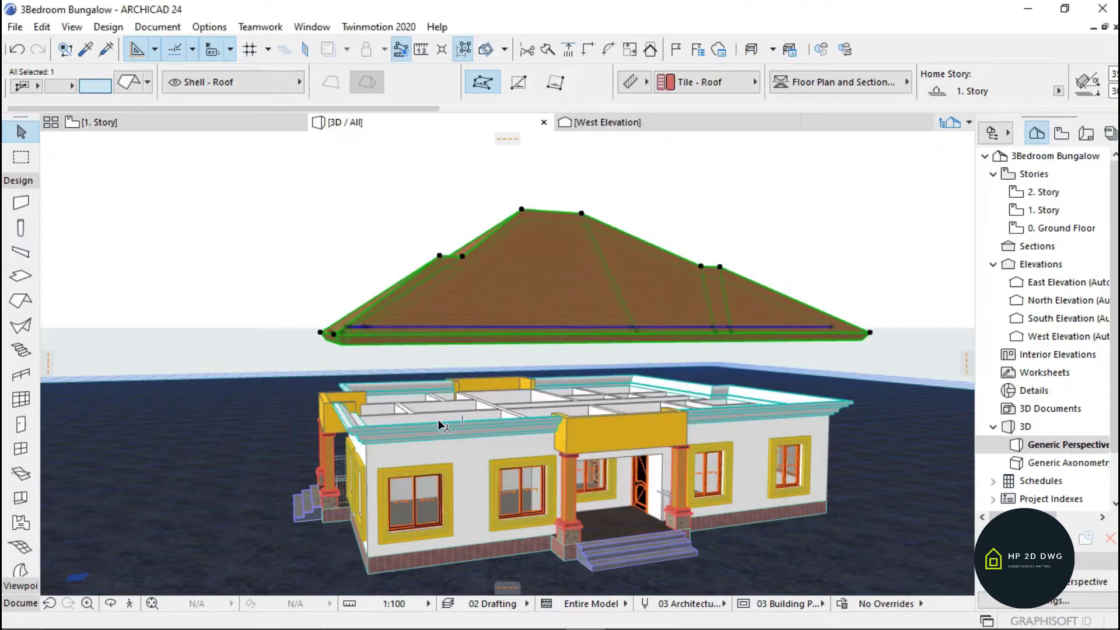
key("Escape")
Step: In the West Elevation, lower the roof until its eaves sit just above the profile beam, with its elevation at about 983
left_click(677, 122)
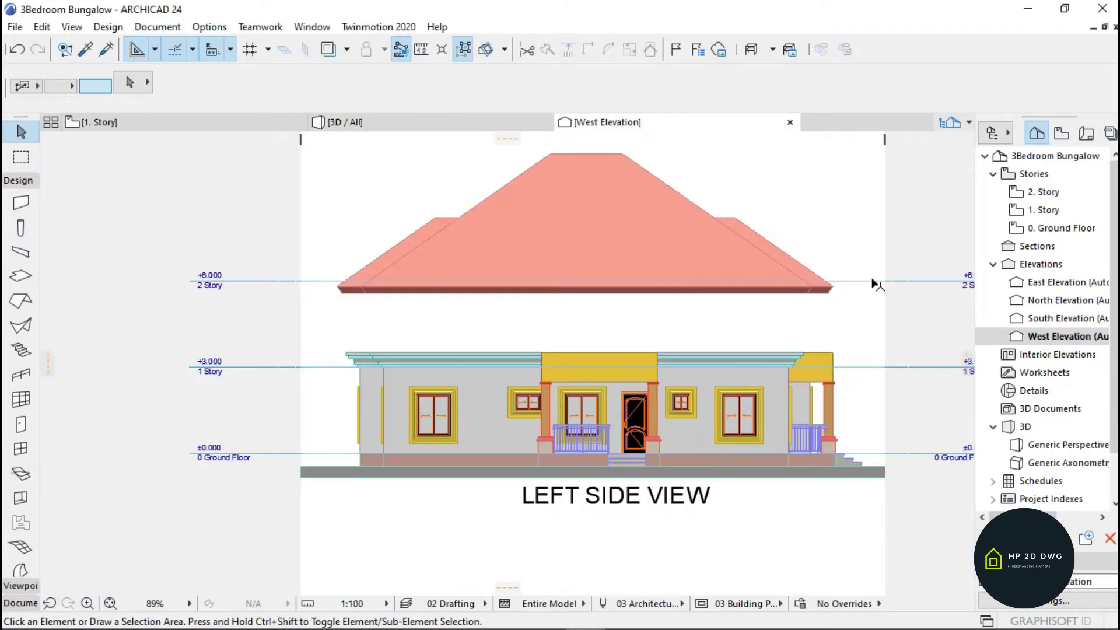
scroll(550, 370, "up", 8)
scroll(509, 348, "up", 1)
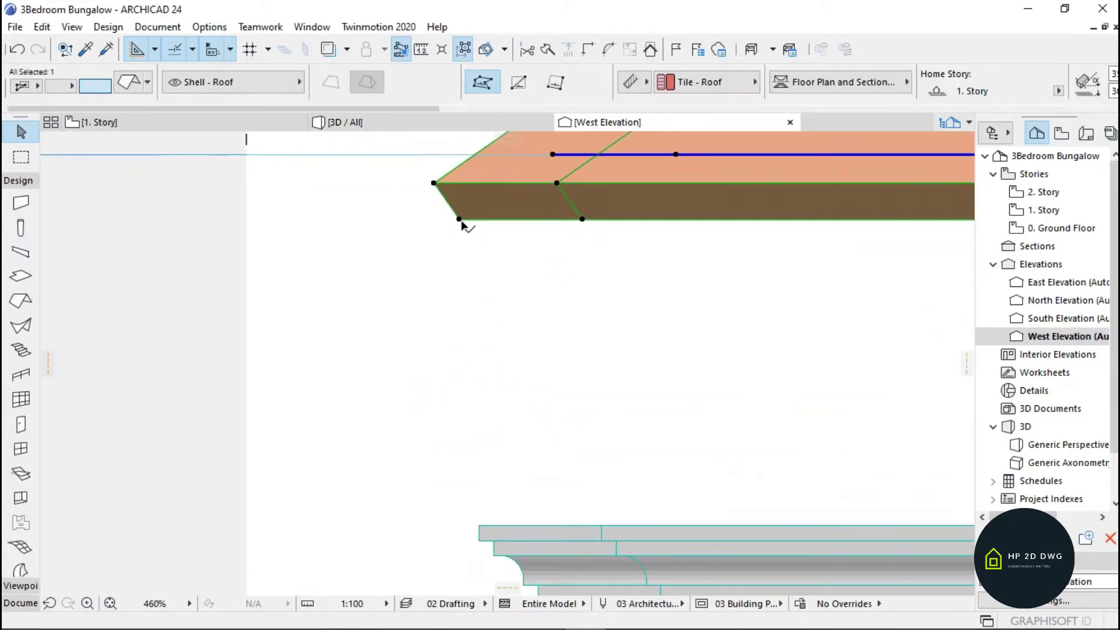
left_click(469, 251)
scroll(493, 477, "up", 5)
scroll(470, 393, "down", 4)
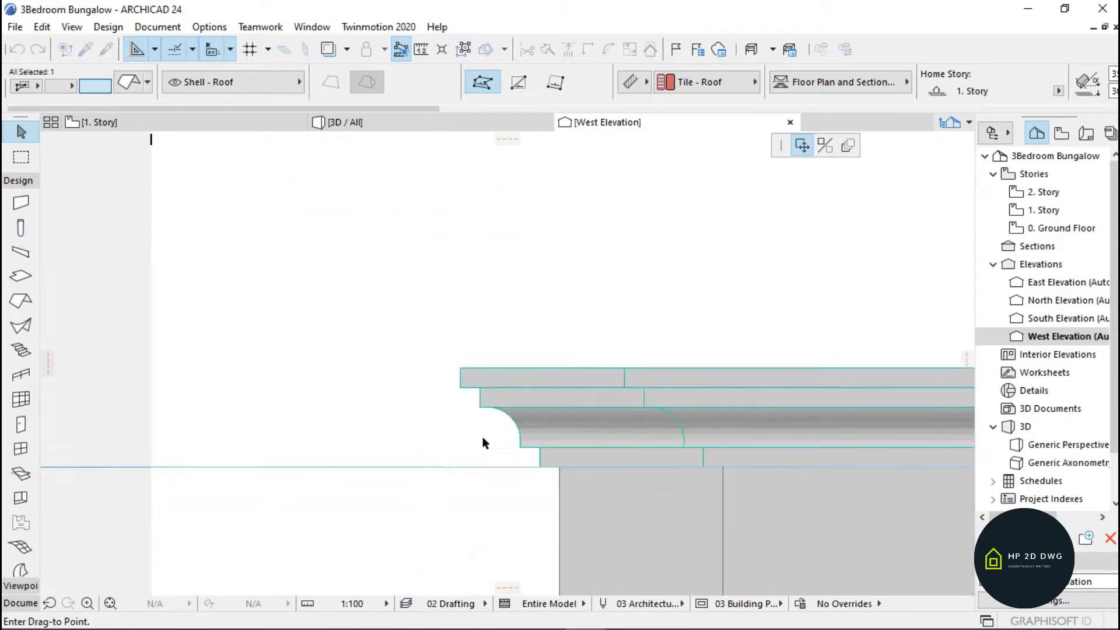
scroll(444, 378, "up", 5)
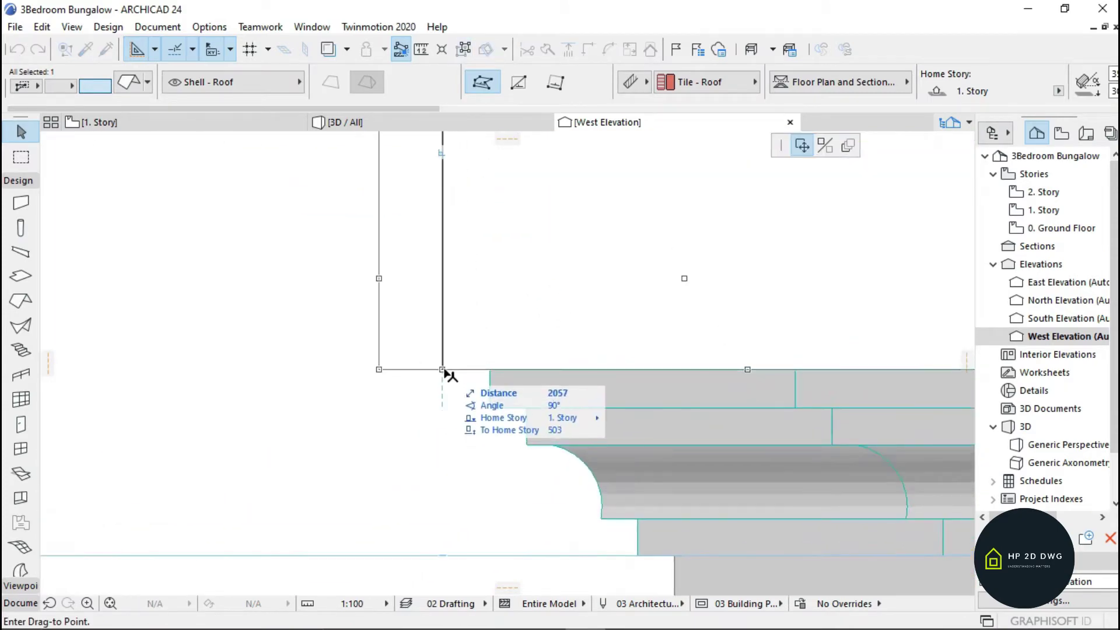
left_click(443, 354)
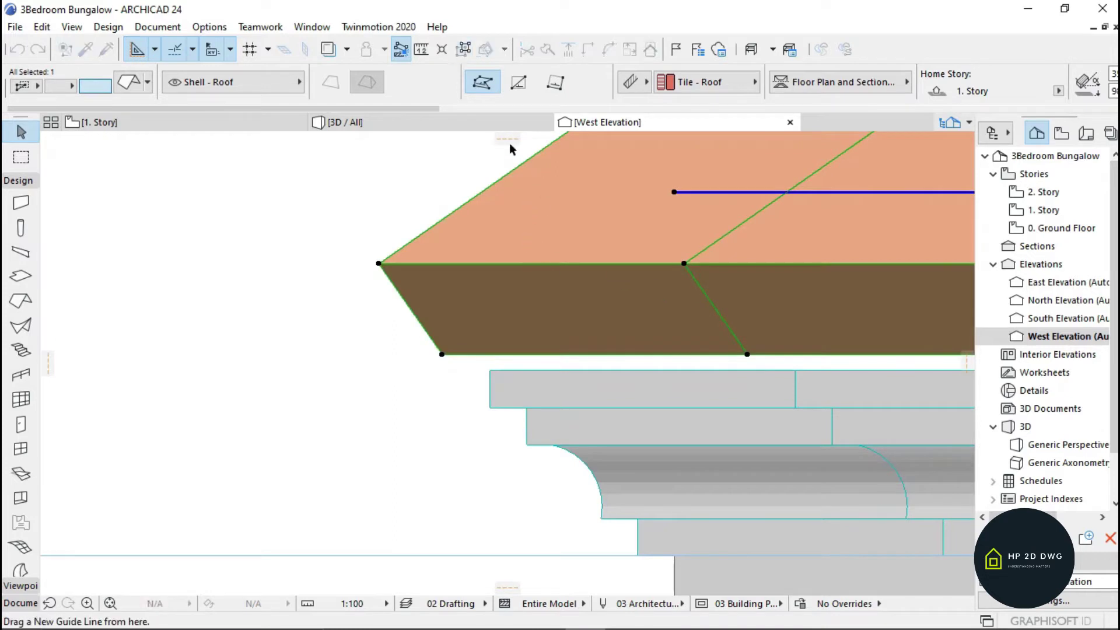
Step: Set the roof's thickness to 0 and its eaves overhang offset to 500
scroll(840, 136, "down", 1)
scroll(863, 96, "down", 3)
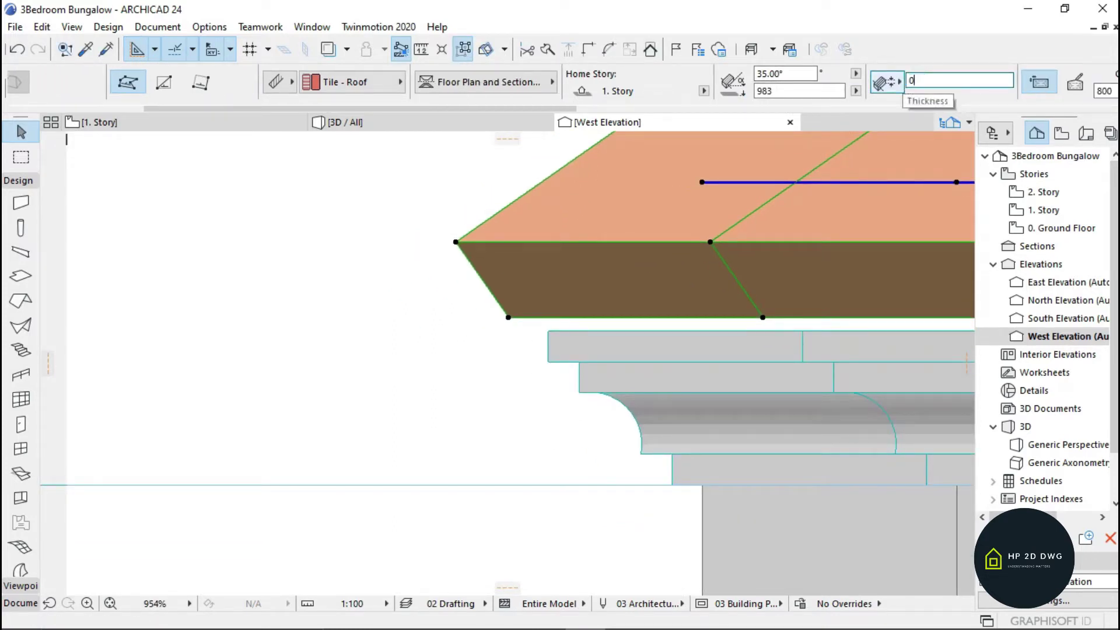
scroll(708, 175, "down", 4)
scroll(782, 175, "up", 2)
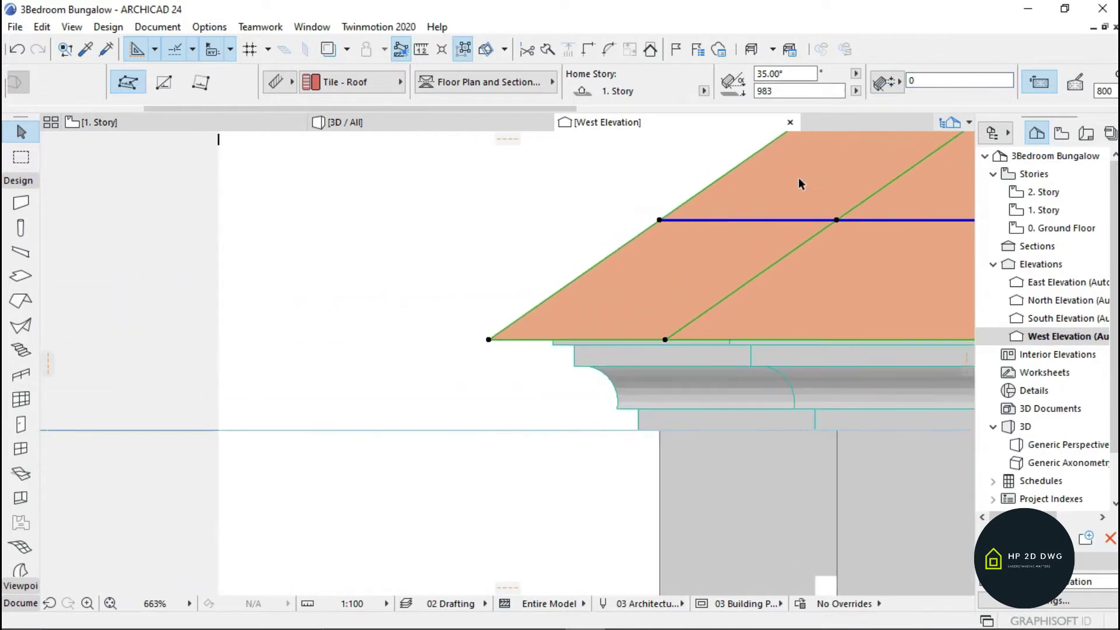
scroll(939, 91, "down", 3)
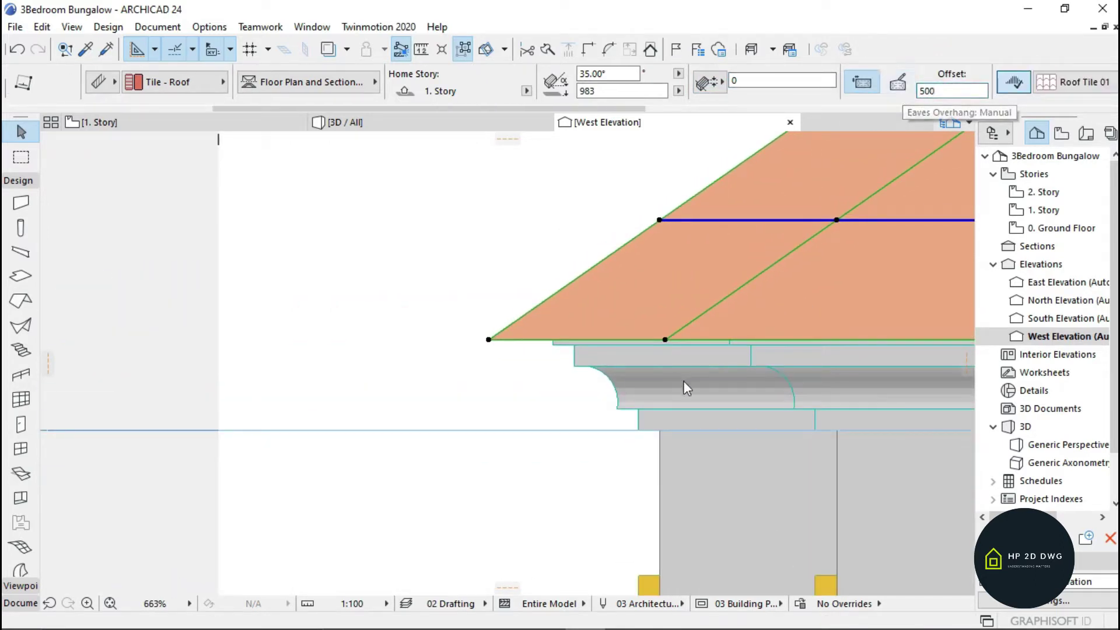
Step: Move the roof down 133 so its eaves rest on the top edge of the profile beam
scroll(569, 300, "up", 4)
left_click(527, 288)
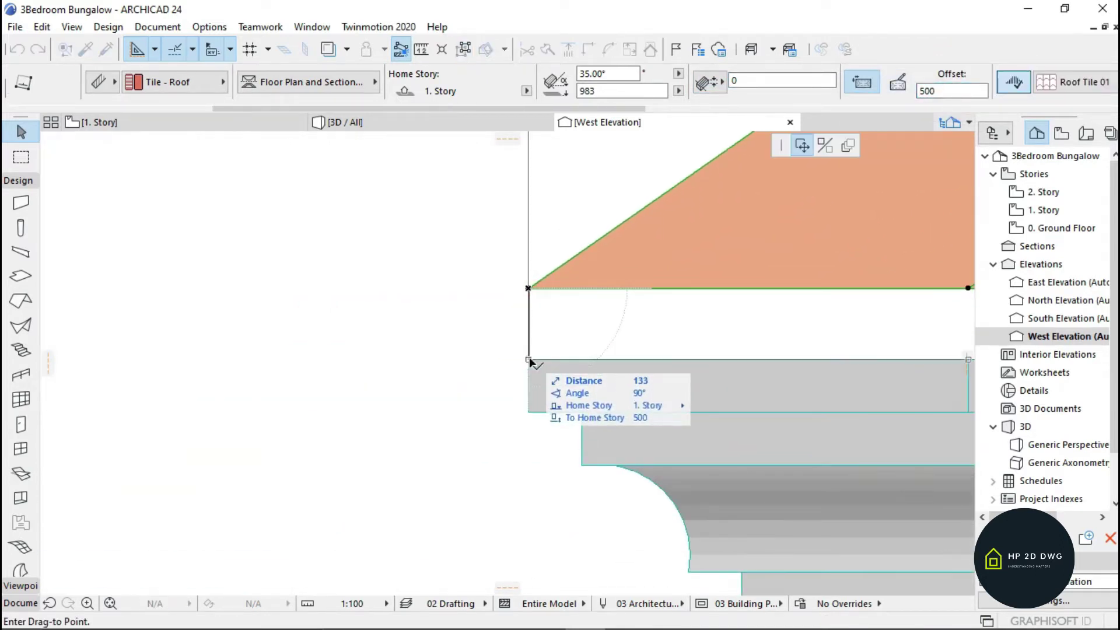
left_click(497, 326)
scroll(497, 325, "down", 15)
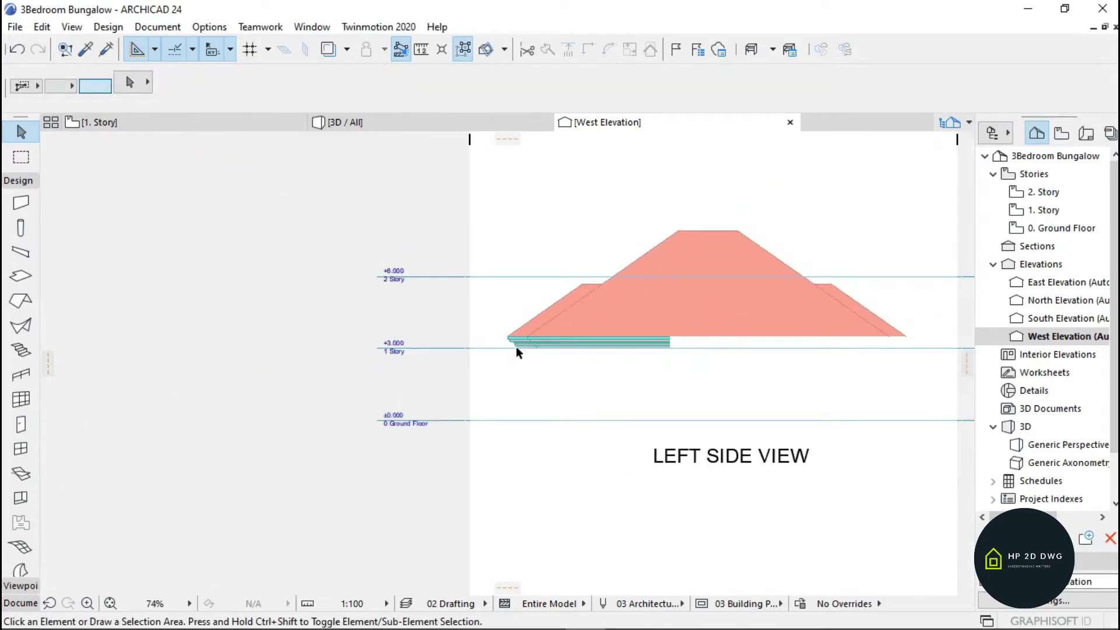
middle_click_drag(777, 310, 705, 336)
Step: In the 3D view, select the yellow walls over all three porches and raise their tops to a height of about 1852
key("F3")
left_click(515, 379)
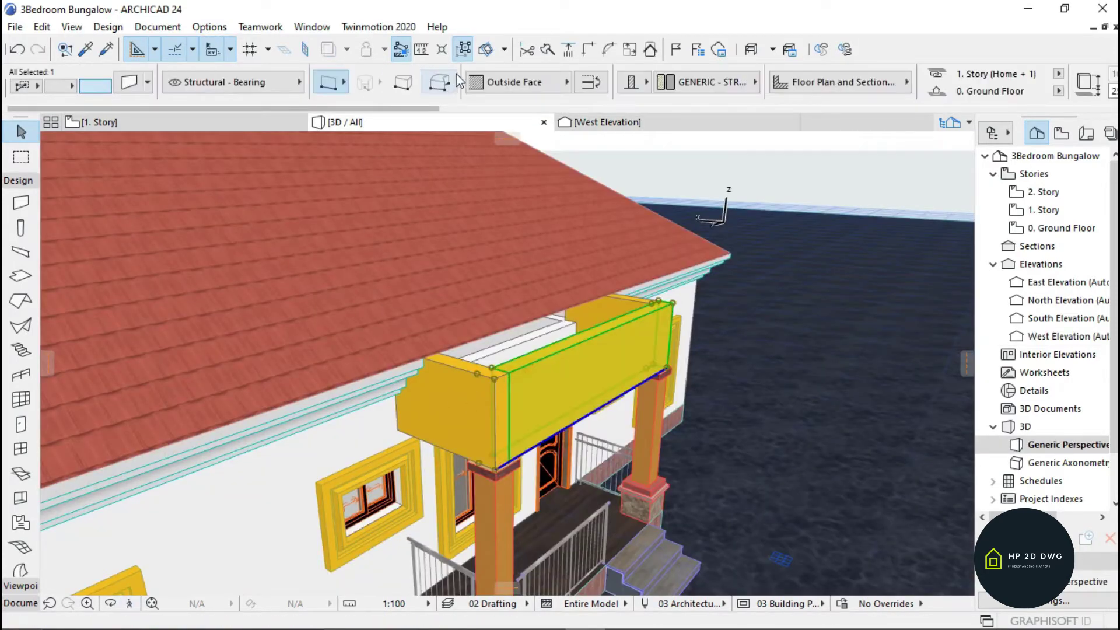
left_click(134, 607)
key("Down")
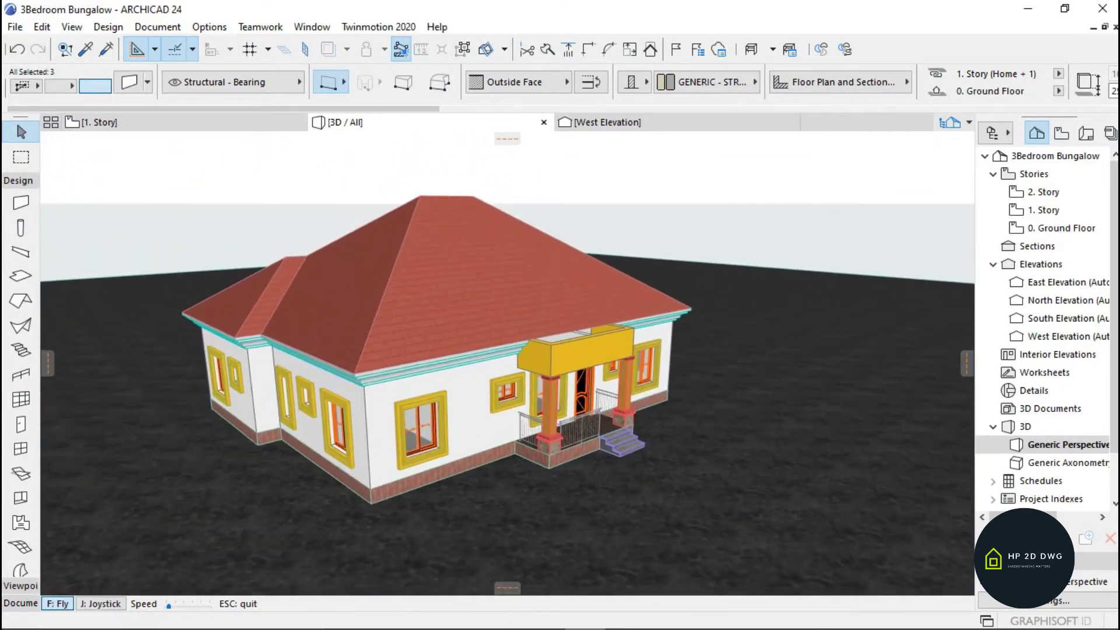
key("Left")
key("Up")
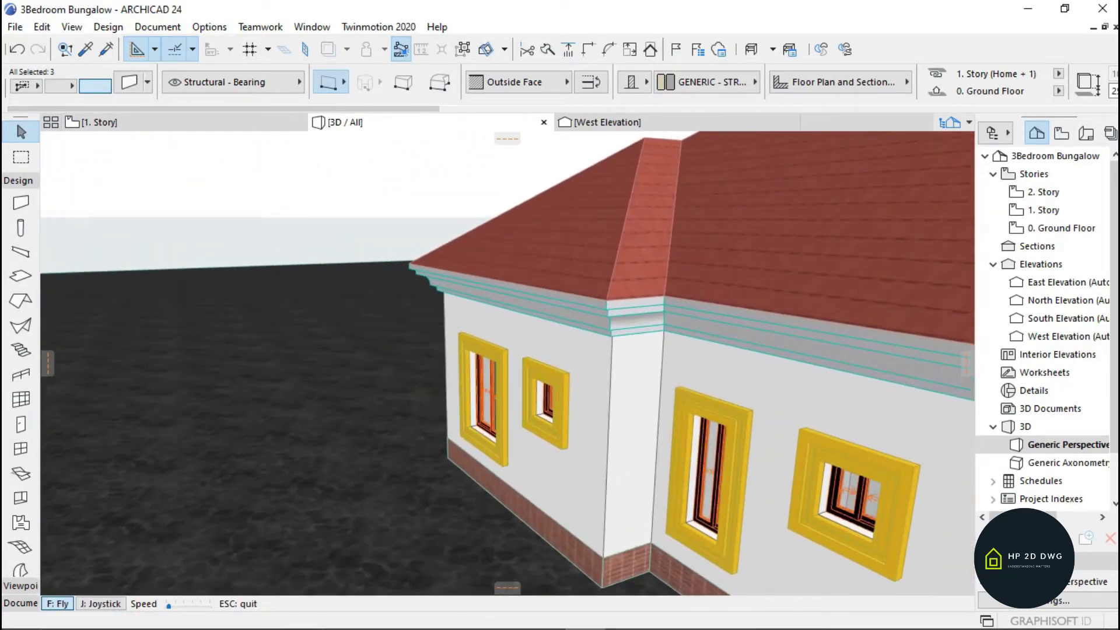
key("Down")
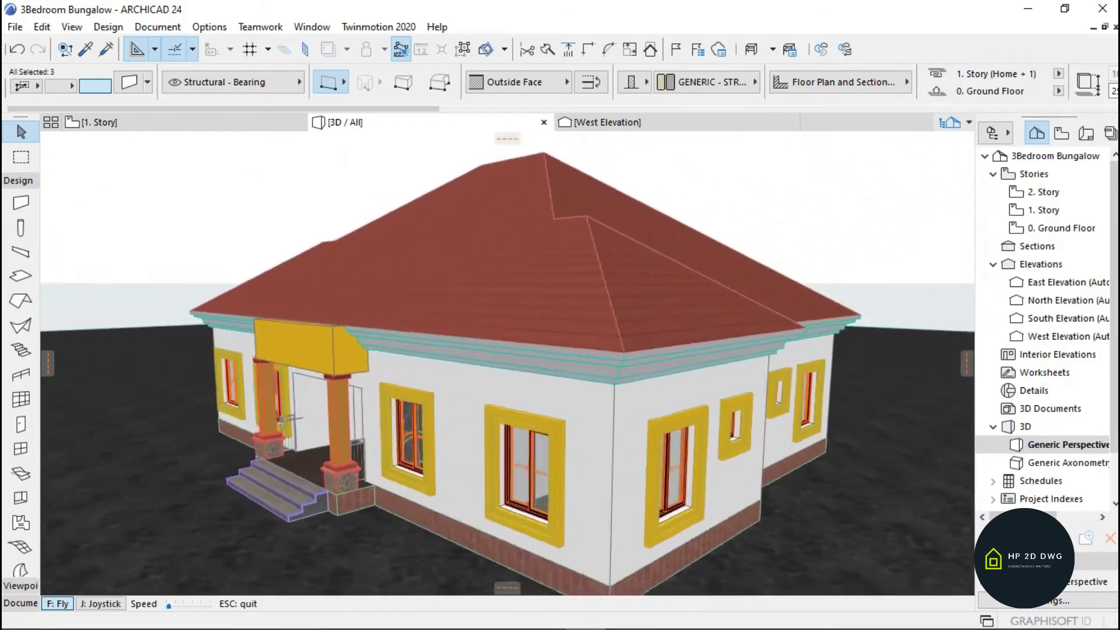
key("Left")
key("Up")
key("Escape")
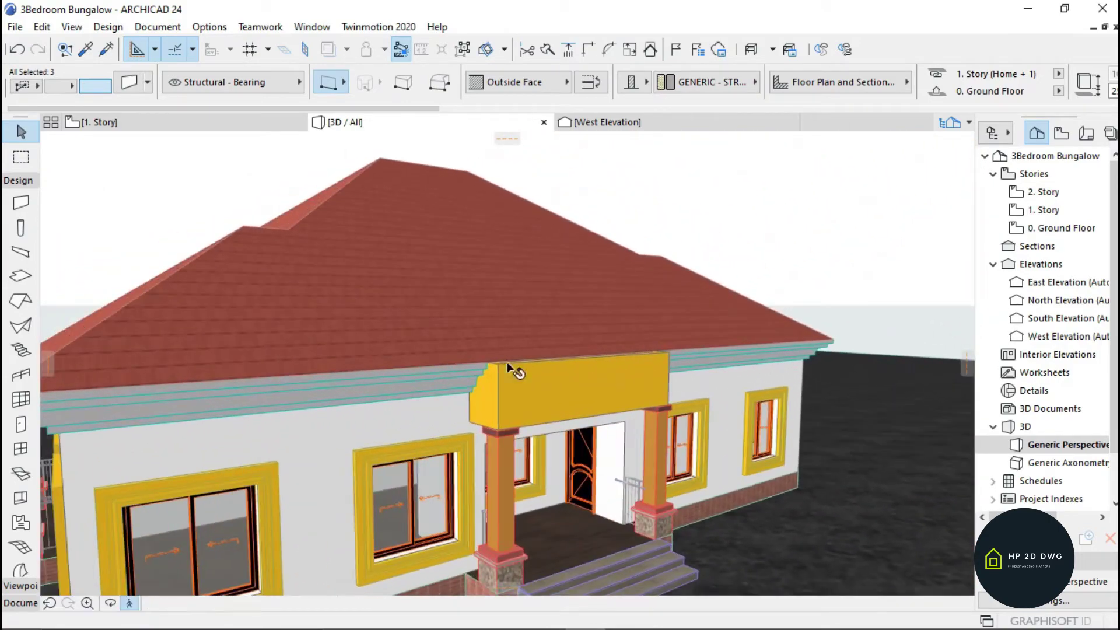
left_click(582, 415)
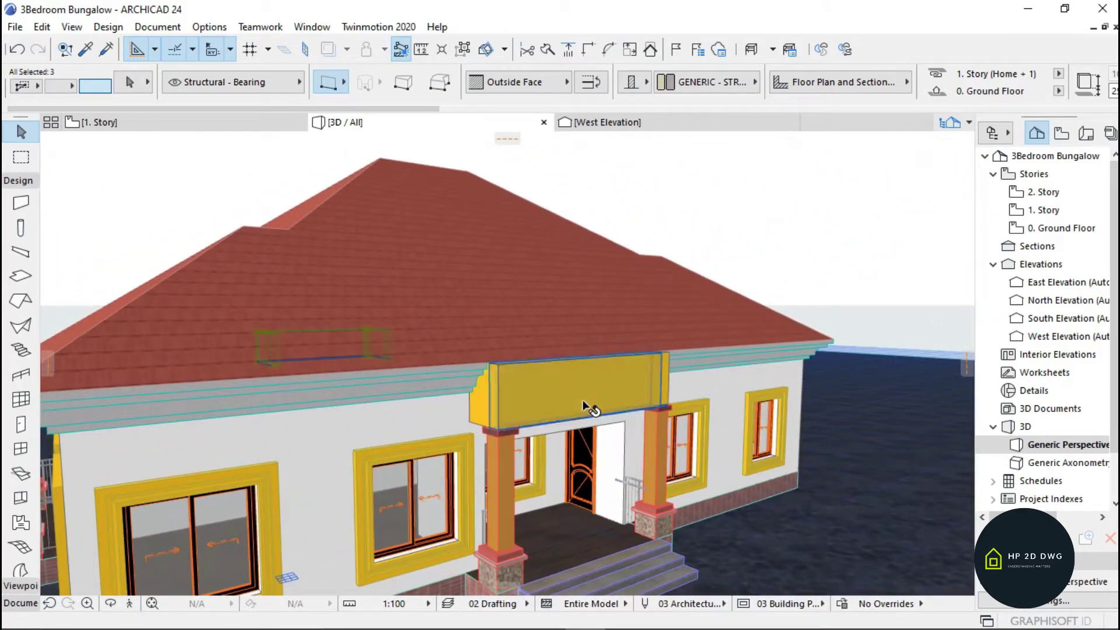
left_click(128, 605)
key("Left")
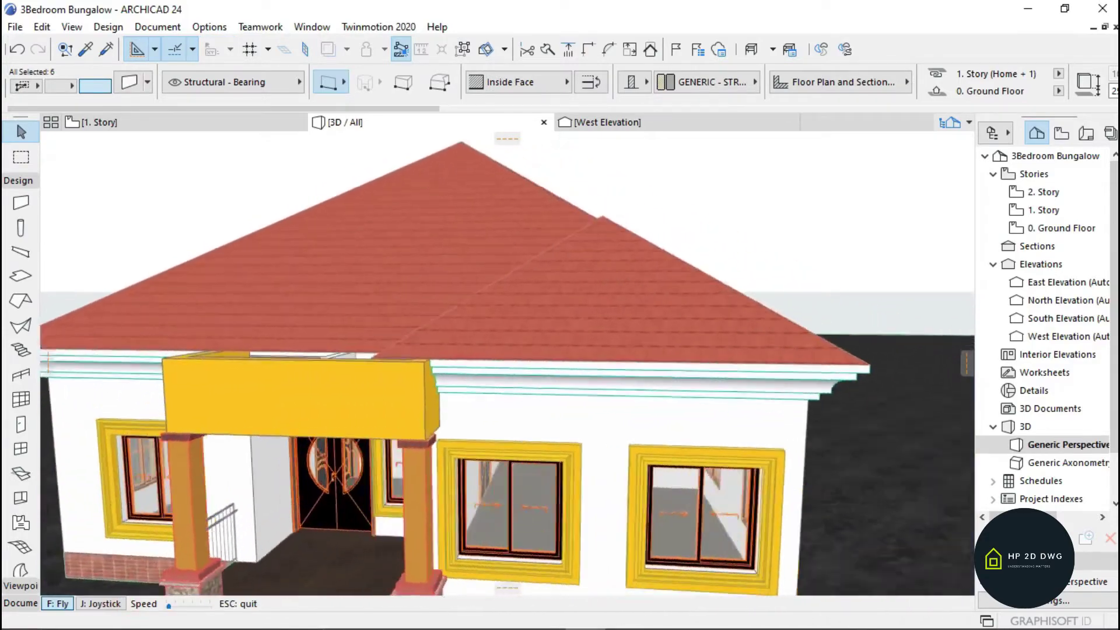
key("Left")
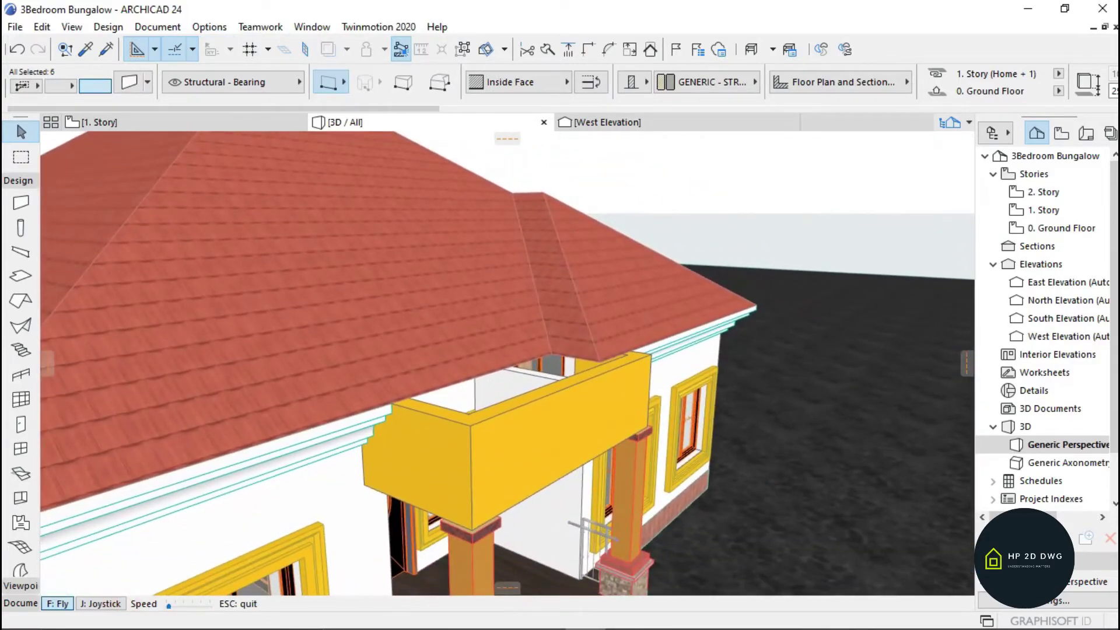
key("Escape")
left_click(563, 471, "shift")
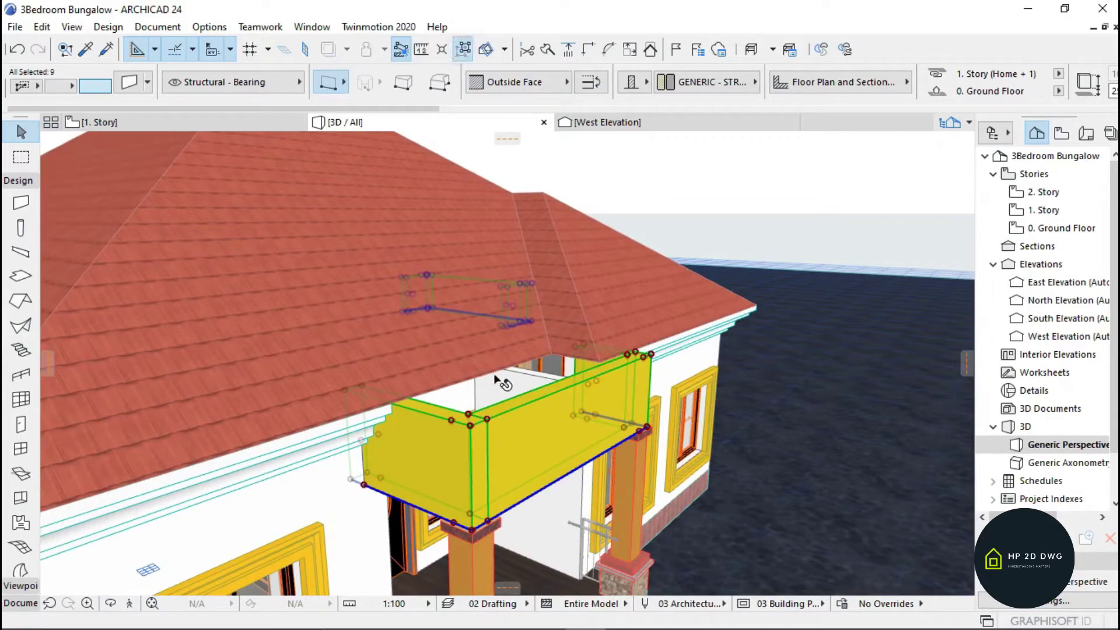
left_click(469, 426)
left_click(535, 348)
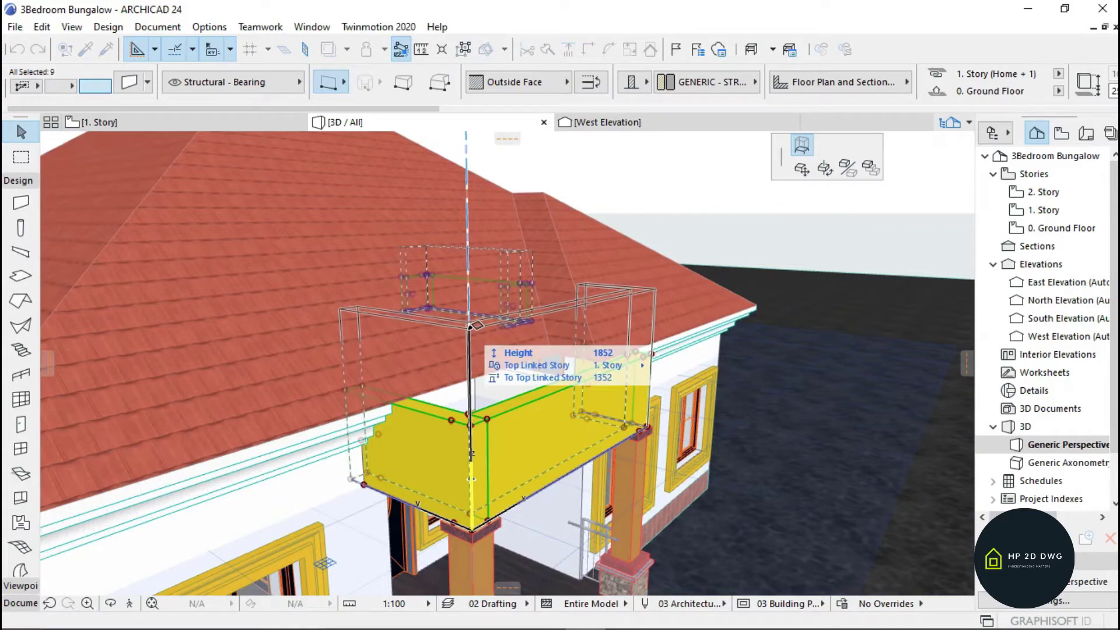
left_click(476, 324)
key("Escape")
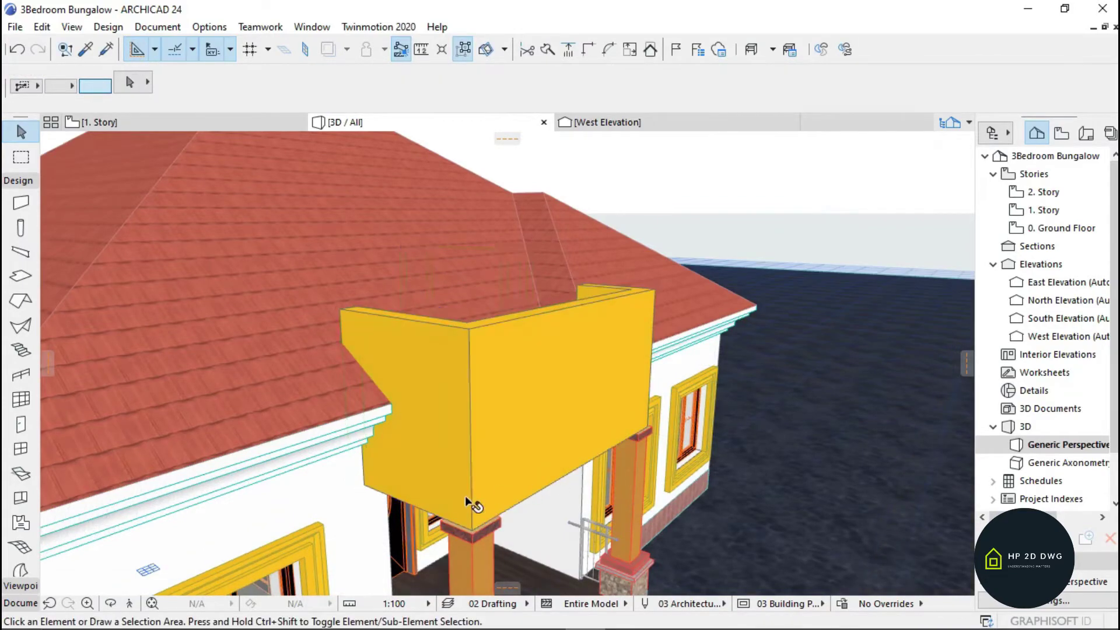
Step: Fly around the building to examine how the raised porch walls meet the roof slopes
key("shift+F3")
middle_click_drag(373, 362, 933, 356, "shift")
key("Left")
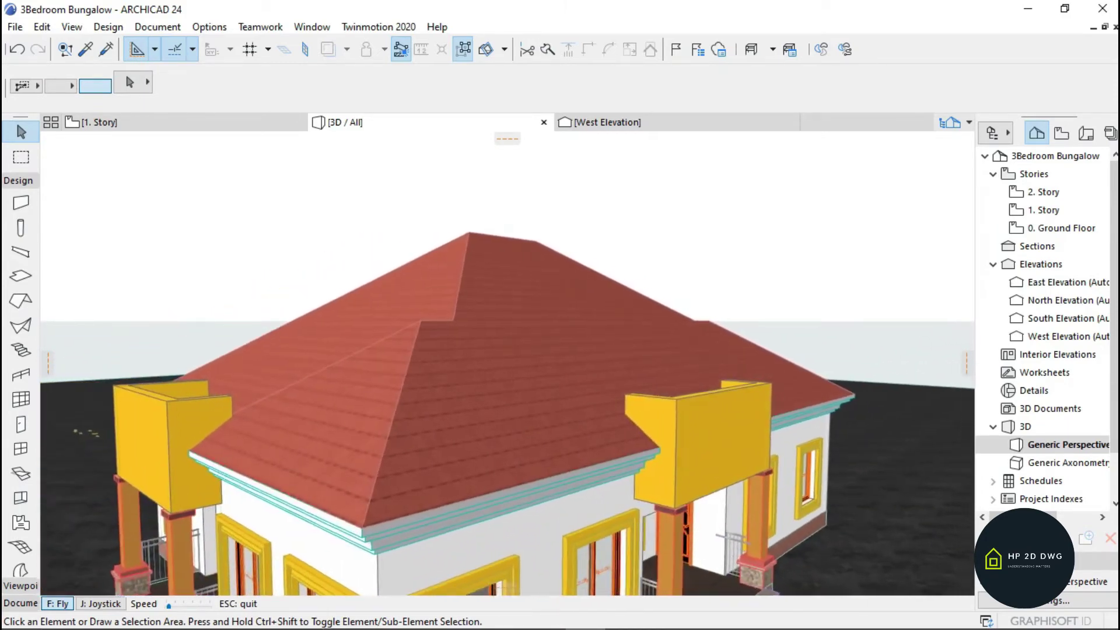
key("Up")
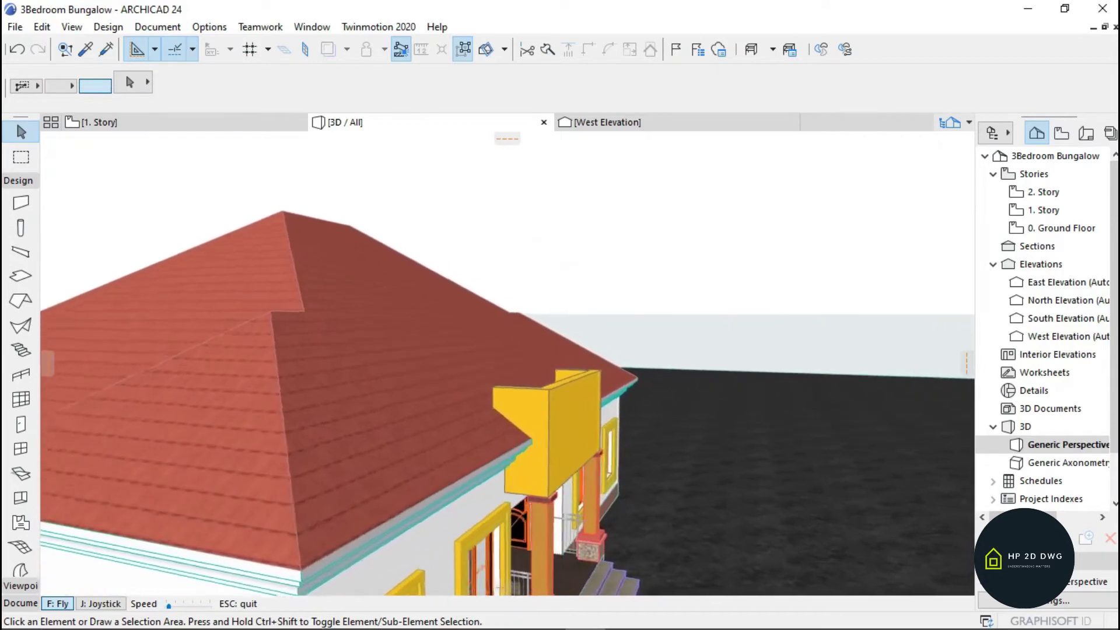
key("Right")
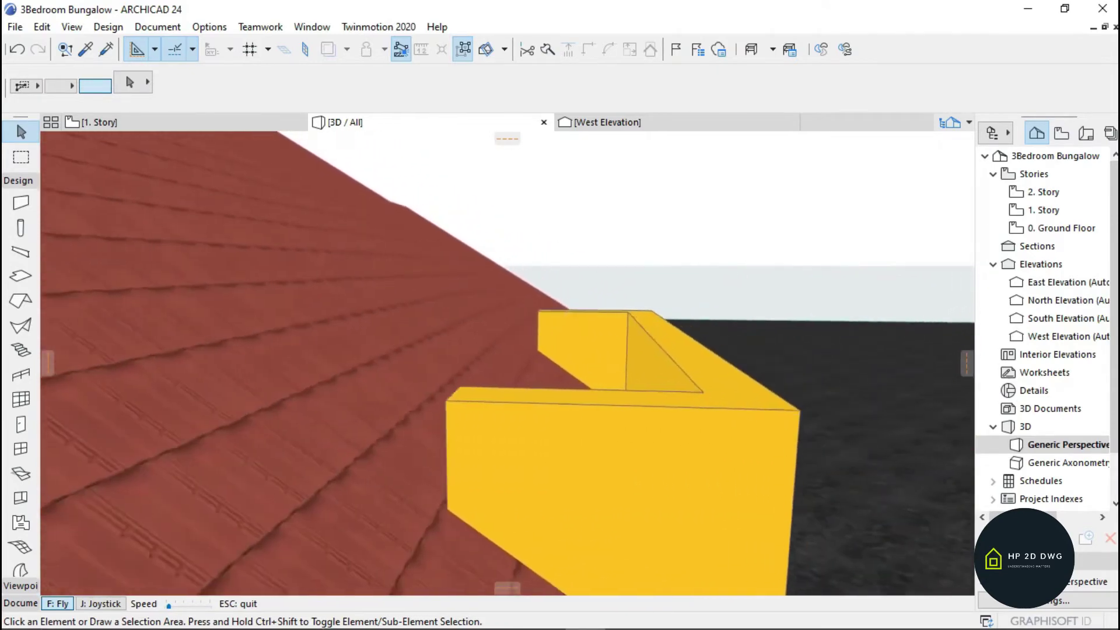
key("Left")
key("Down")
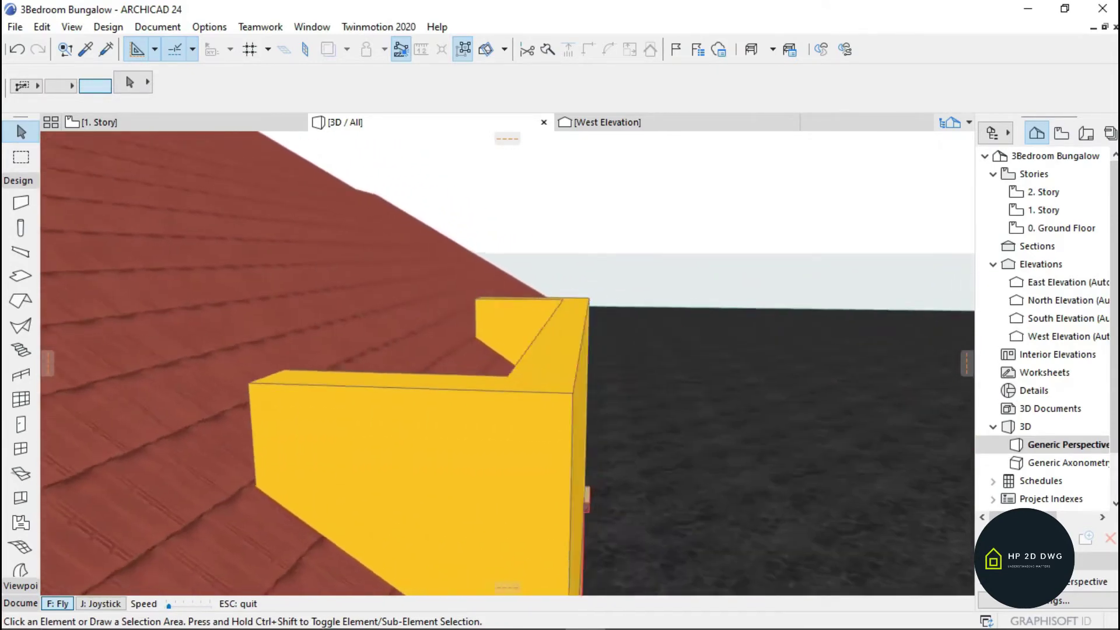
key("Down")
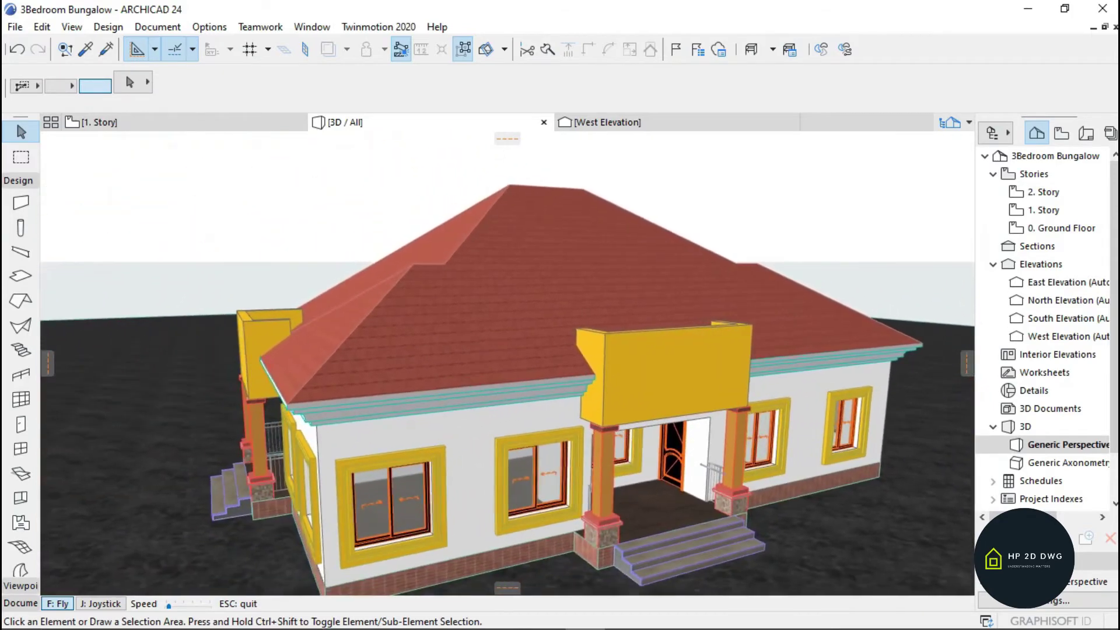
key("Left")
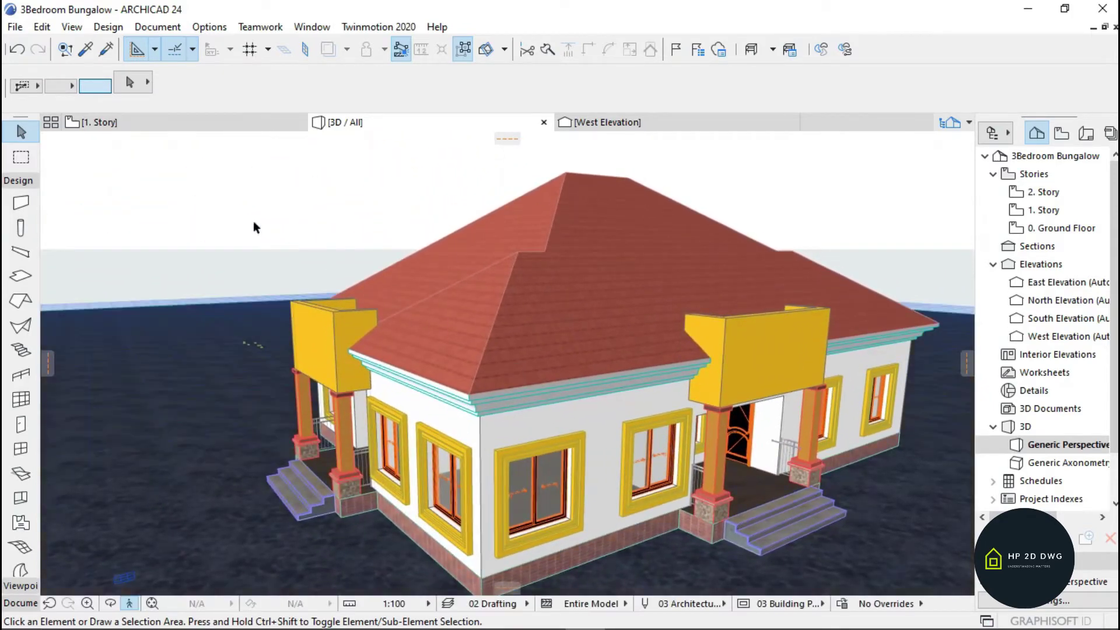
Step: On the 1. Story plan, stretch the left porch's upper side wall horizontally inward, past the inner edge of the perimeter beam
left_click(190, 124)
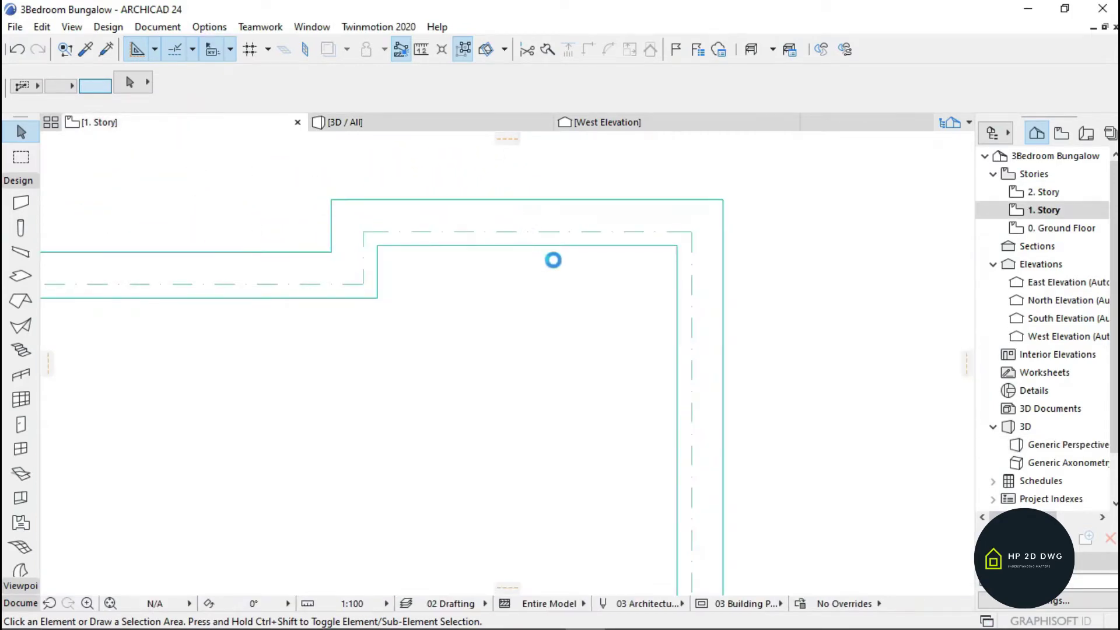
scroll(465, 305, "down", 2)
scroll(453, 314, "up", 5)
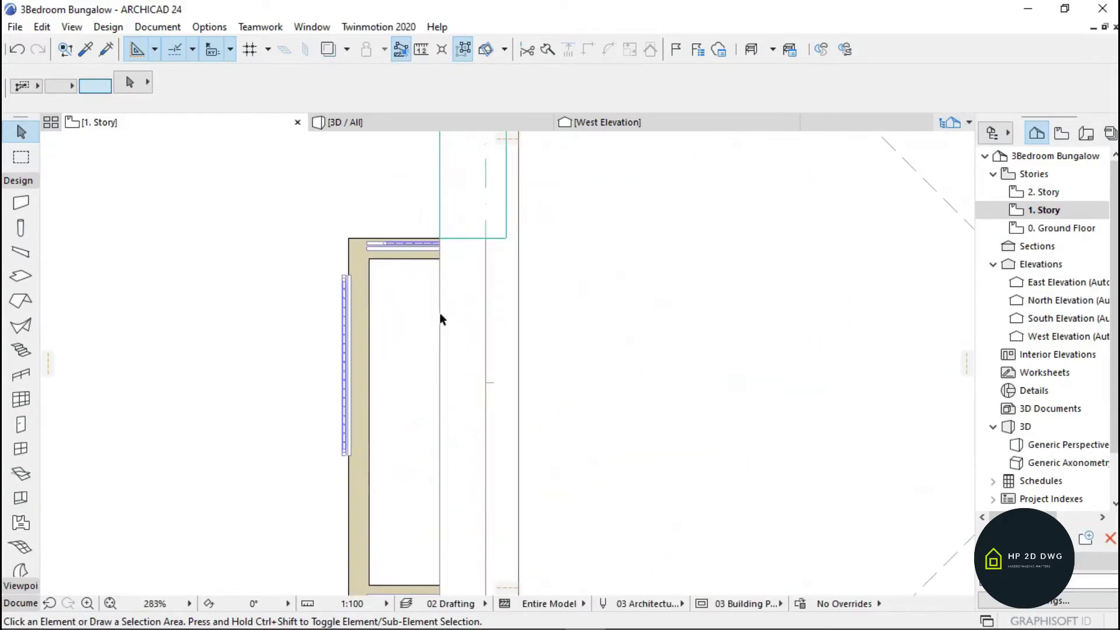
scroll(373, 292, "up", 2)
left_click(358, 248)
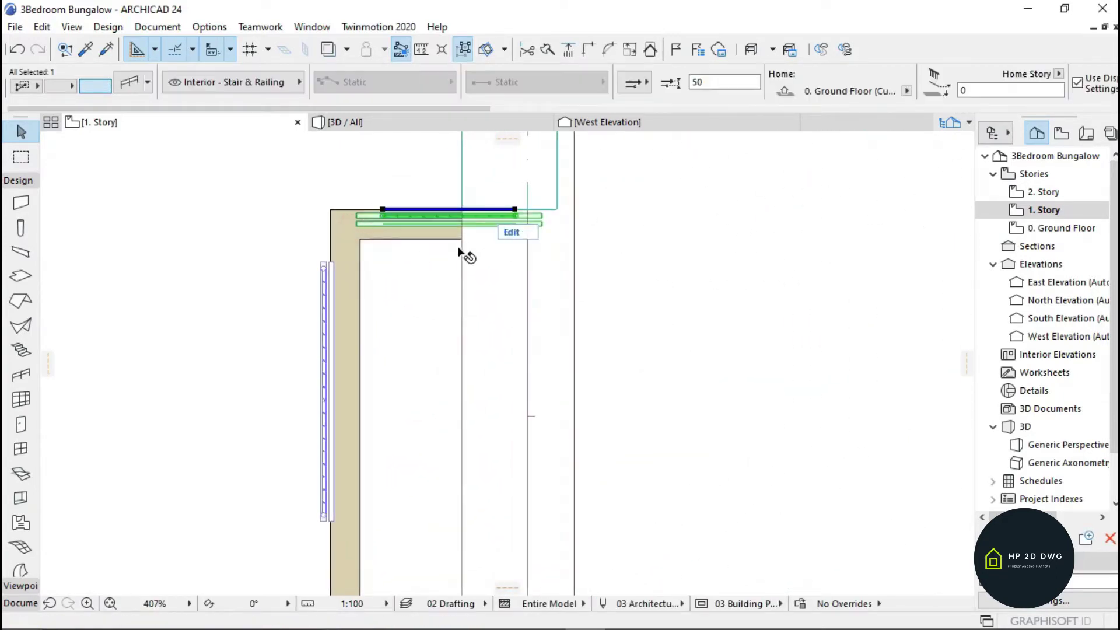
left_click(353, 234)
left_click(558, 210)
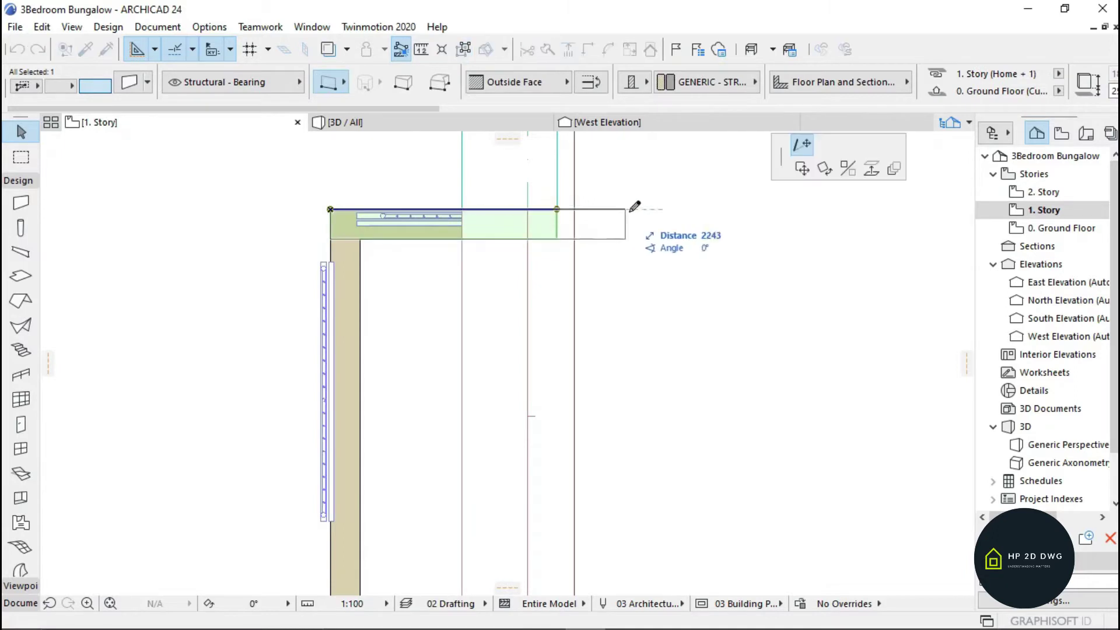
left_click(692, 210)
Step: Stretch the left porch's lower side wall horizontally inward past the perimeter beam
scroll(598, 205, "down", 7)
scroll(581, 331, "up", 6)
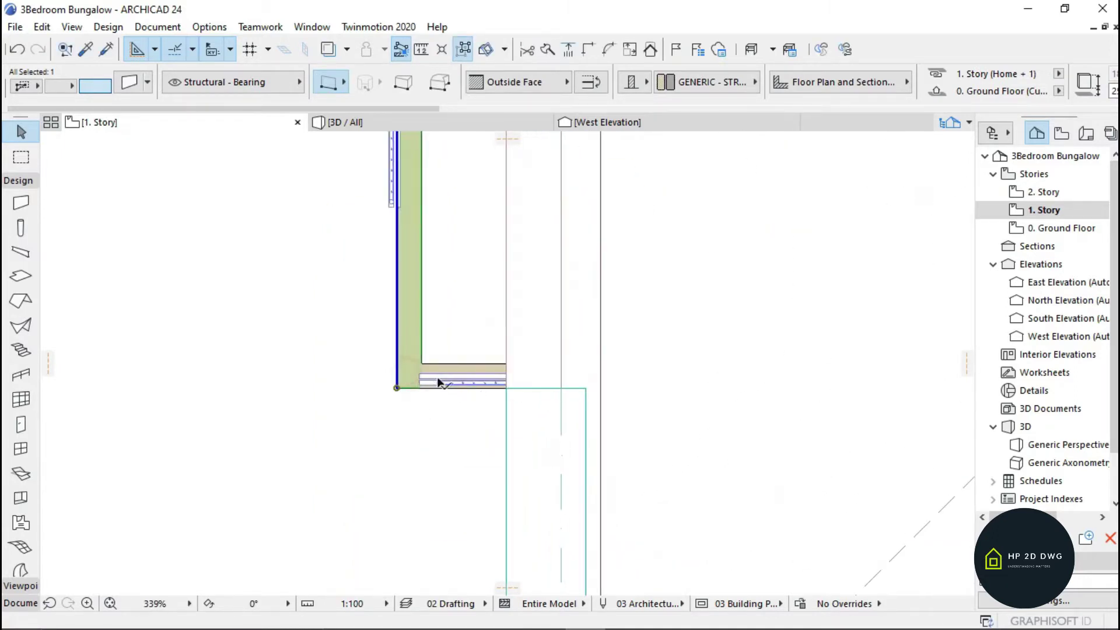
left_click(586, 387)
scroll(586, 388, "down", 3)
left_click(679, 387)
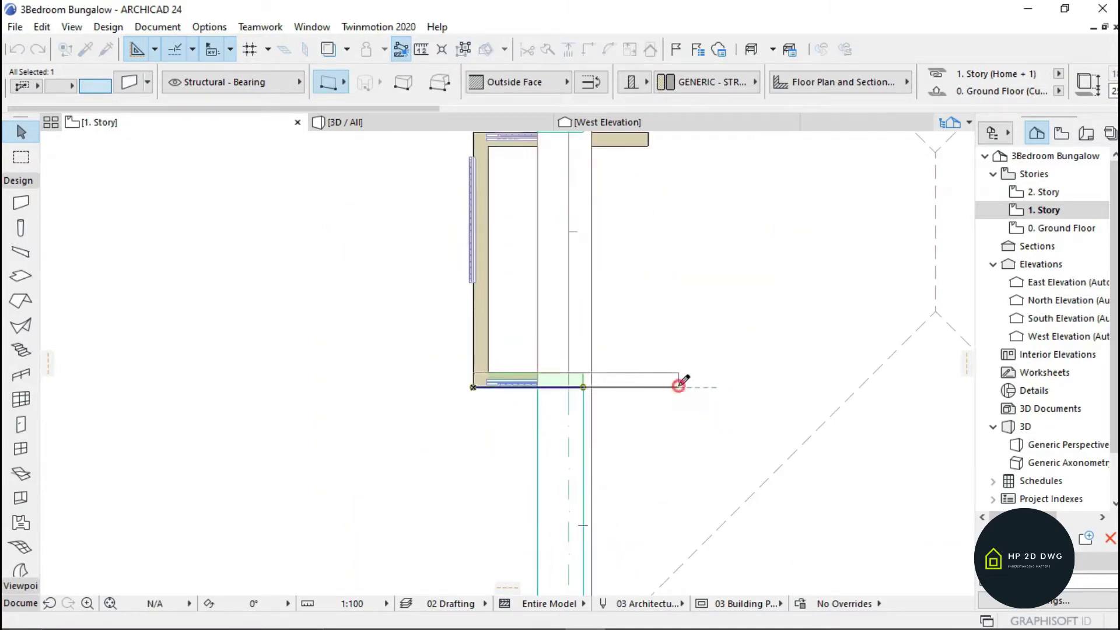
key("Escape")
Step: Stretch the right porch's upper side wall horizontally inward past the perimeter beam
scroll(479, 331, "down", 3)
scroll(478, 330, "down", 6)
scroll(628, 315, "up", 6)
scroll(611, 250, "up", 4)
left_click(614, 247)
left_click(622, 248)
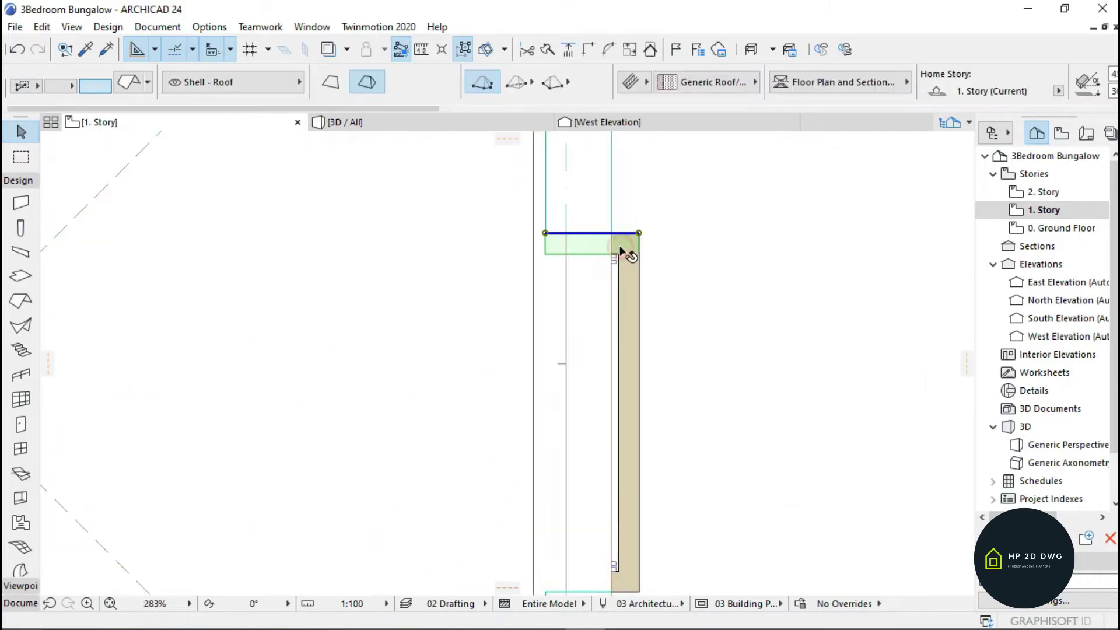
left_click(545, 233)
left_click(445, 232)
key("Escape")
Step: Extend the right porch's lower side wall inward under the roof, past the perimeter beam
scroll(592, 202, "down", 4)
scroll(594, 397, "up", 6)
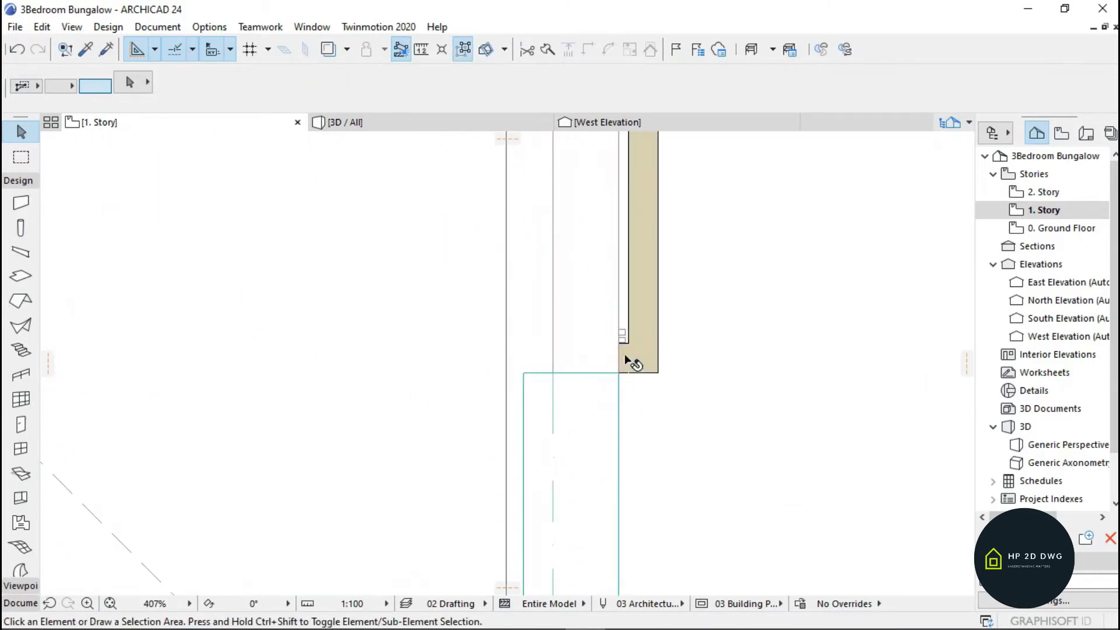
left_click(624, 354)
left_click(523, 373)
left_click(378, 370)
Step: Stretch the left side wall of the porch at the plan's lower edge upward past the perimeter beam
scroll(583, 417, "down", 10)
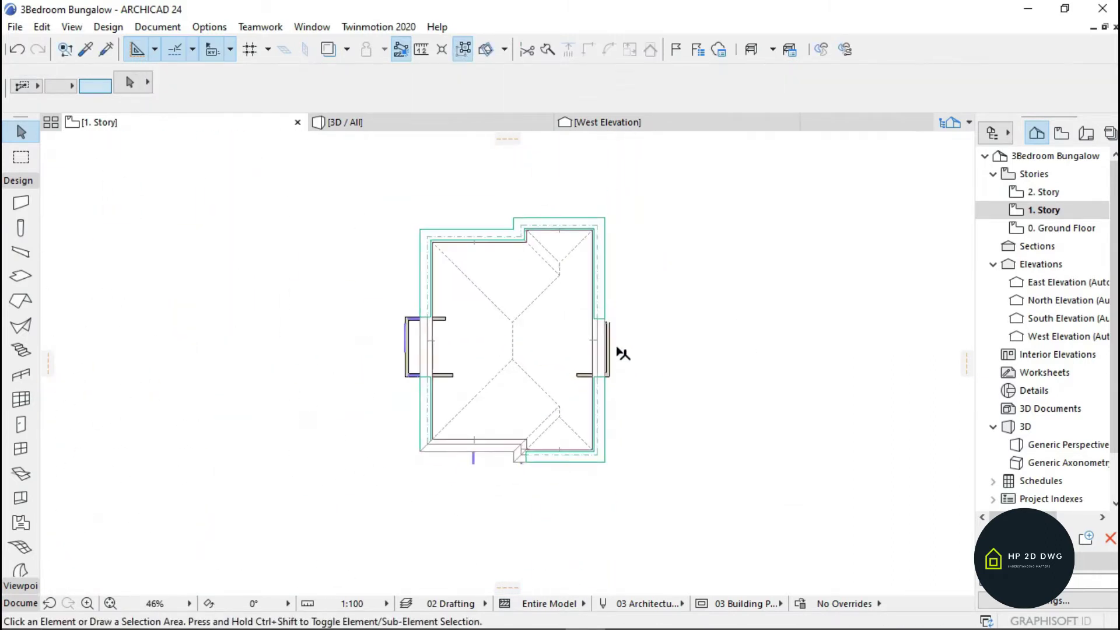
scroll(509, 477, "up", 2)
scroll(517, 452, "down", 3)
scroll(520, 510, "up", 8)
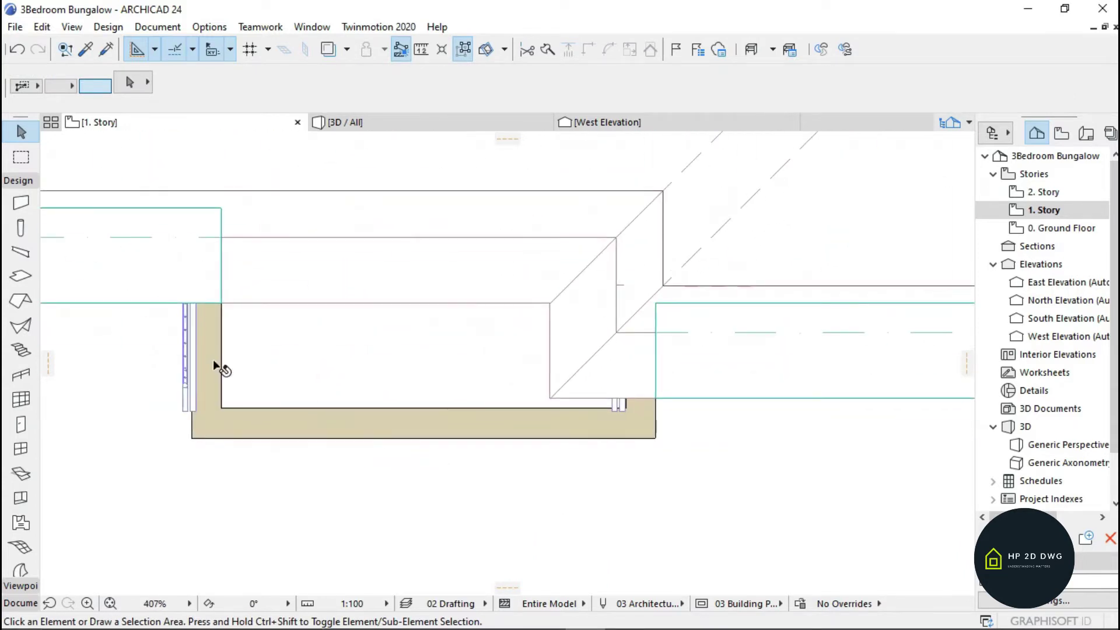
left_click(220, 367)
left_click(192, 207)
scroll(195, 200, "down", 3)
left_click(204, 218)
Step: Stretch the lower porch's right side wall upward under the roof, past the perimeter beam
scroll(342, 353, "up", 6)
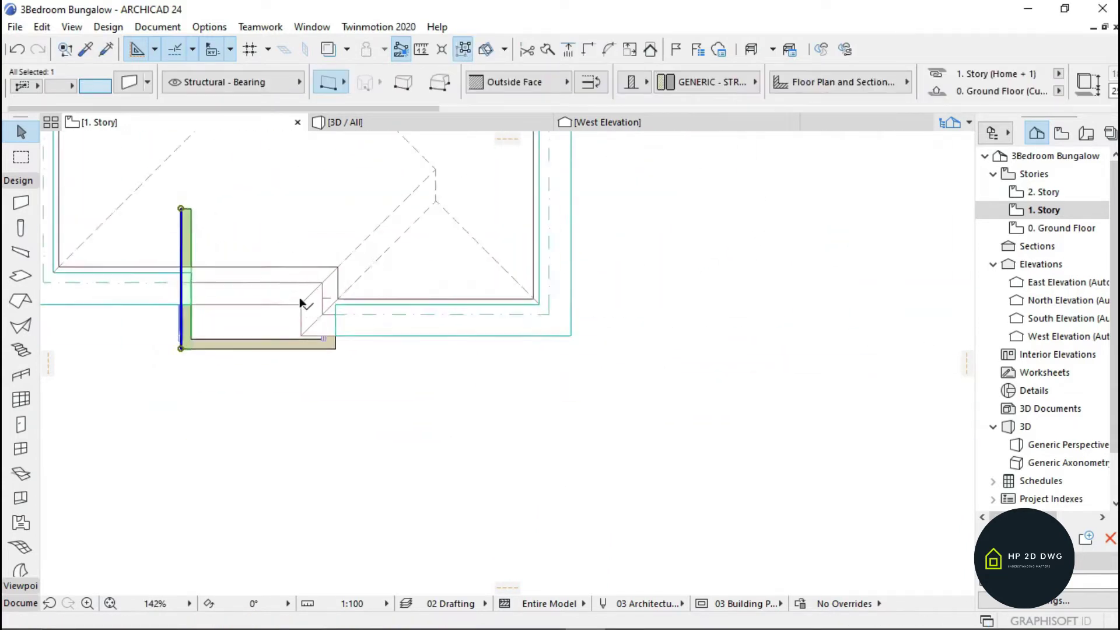
left_click(343, 350)
scroll(344, 344, "down", 4)
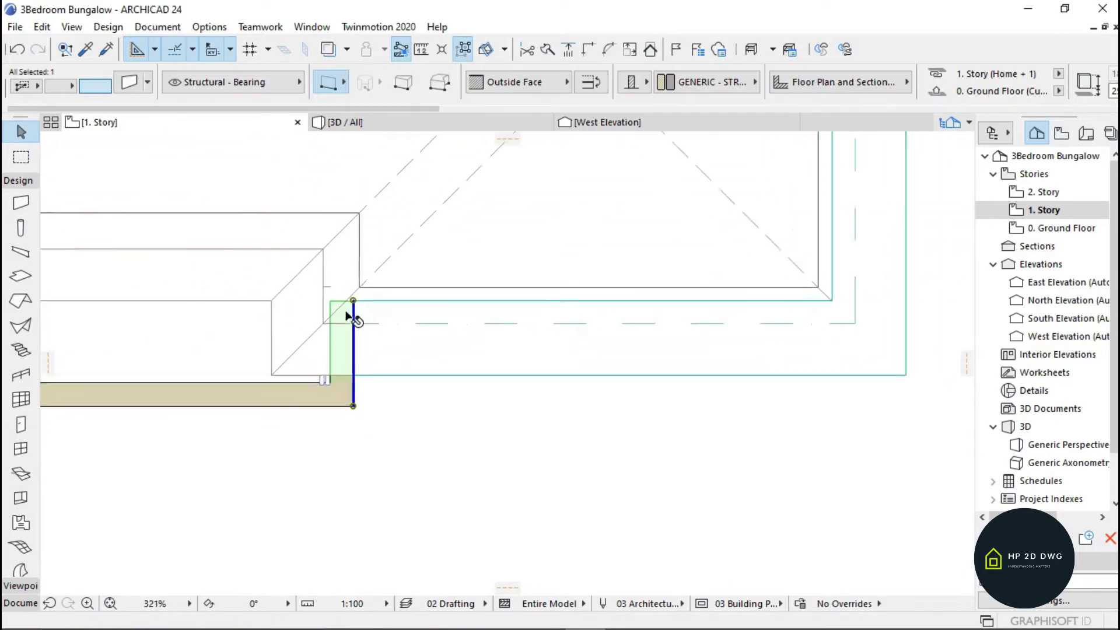
left_click(360, 350)
left_click(362, 264)
scroll(507, 327, "down", 5)
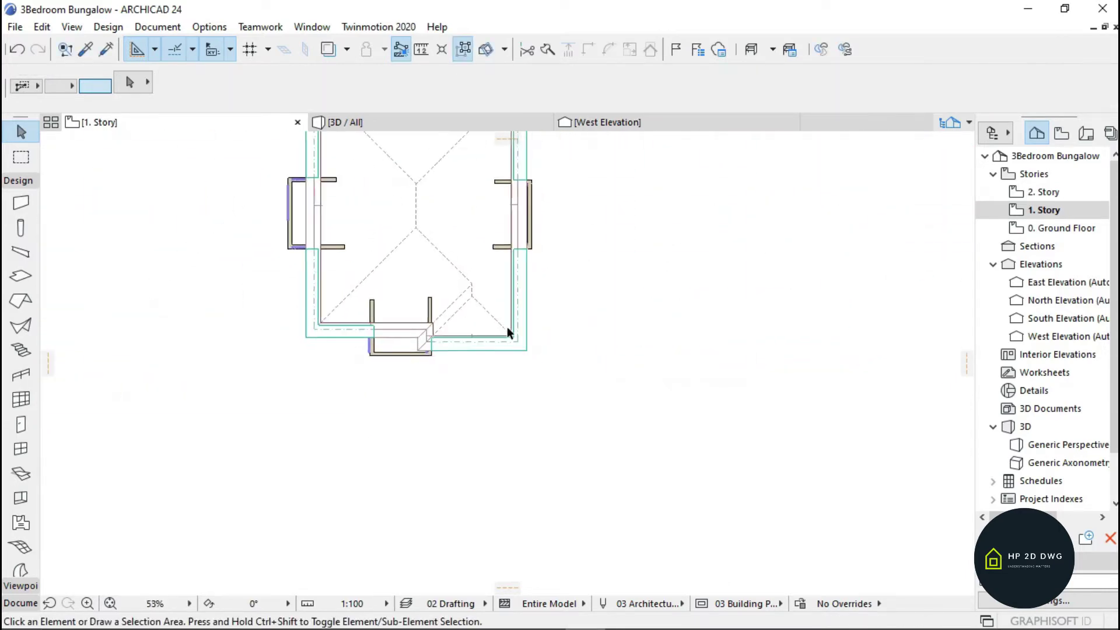
Step: Return to the 3D view and fly around the bungalow to examine where the extended porch walls meet the roof
left_click(386, 122)
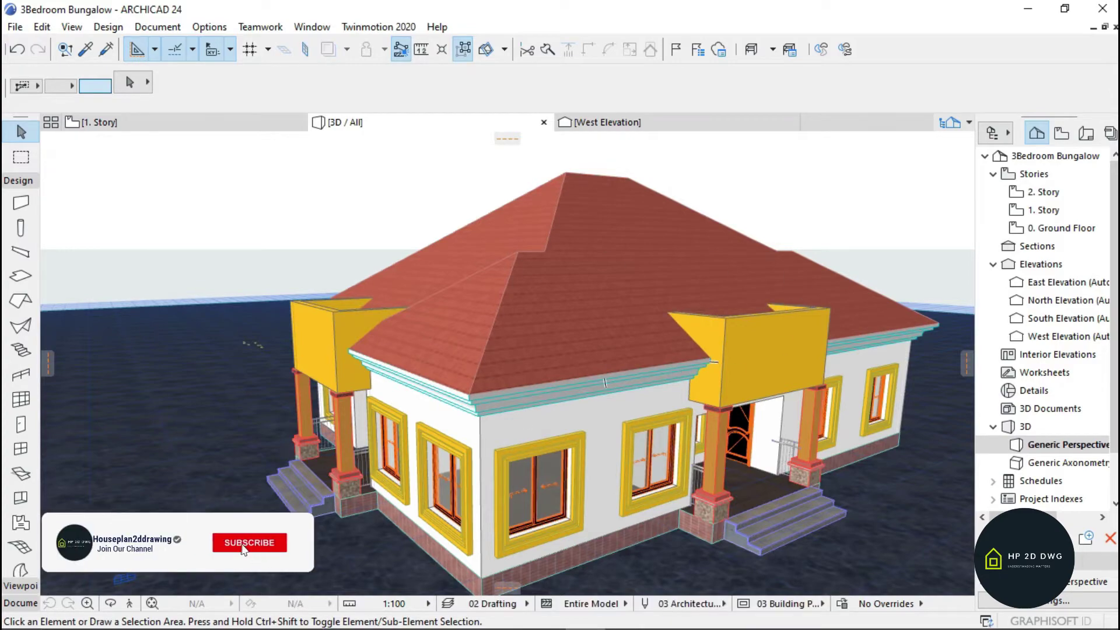
left_click(131, 603)
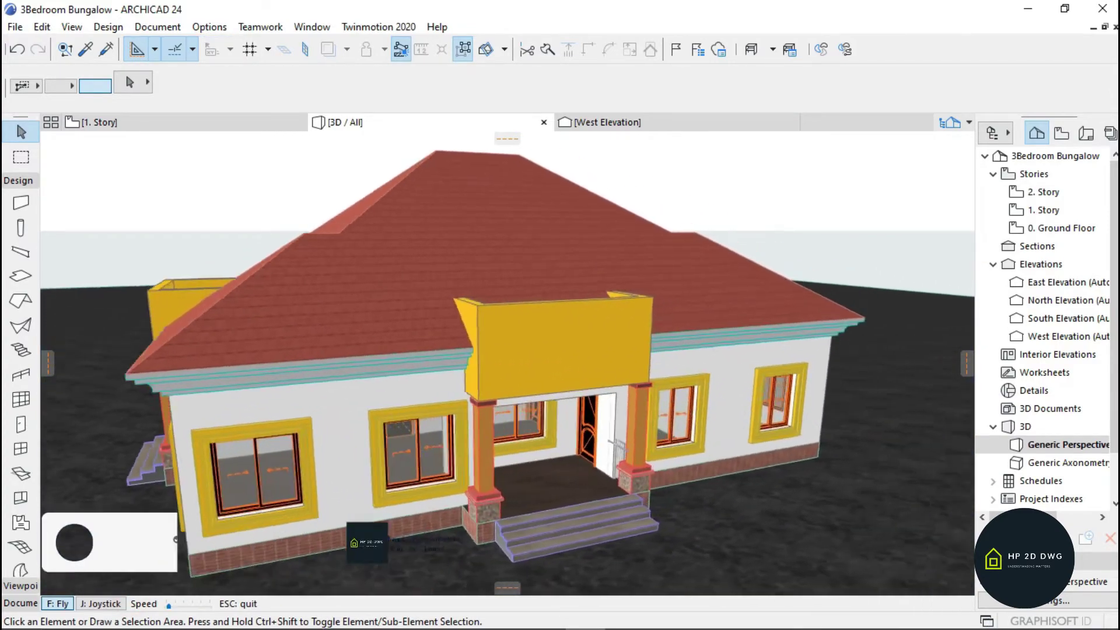
left_click_drag(659, 361, 385, 344)
key("Right")
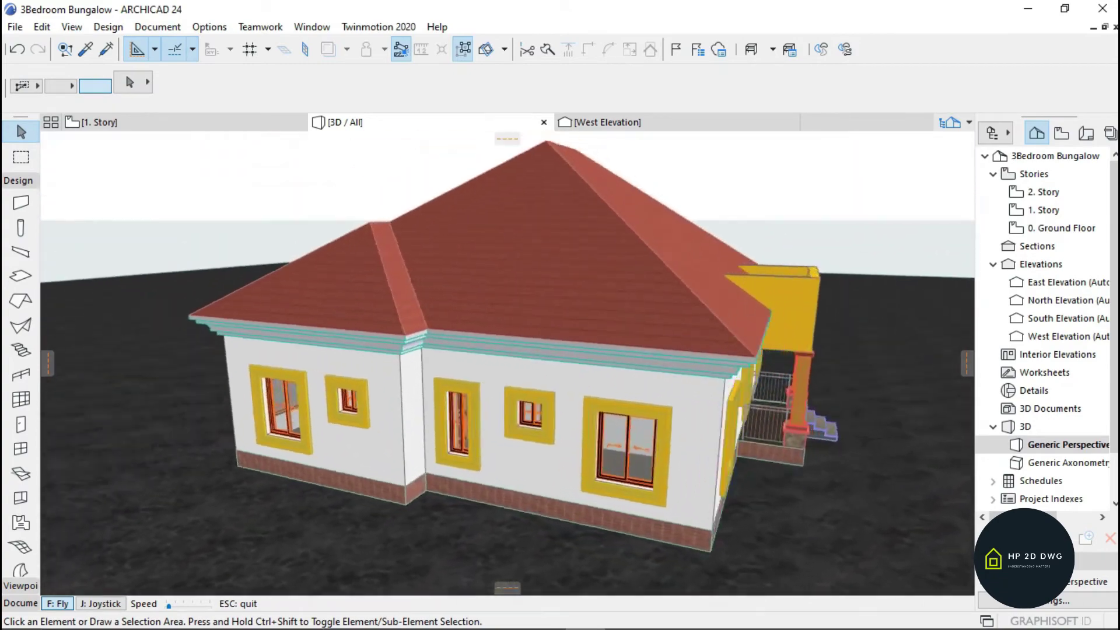
key("Right")
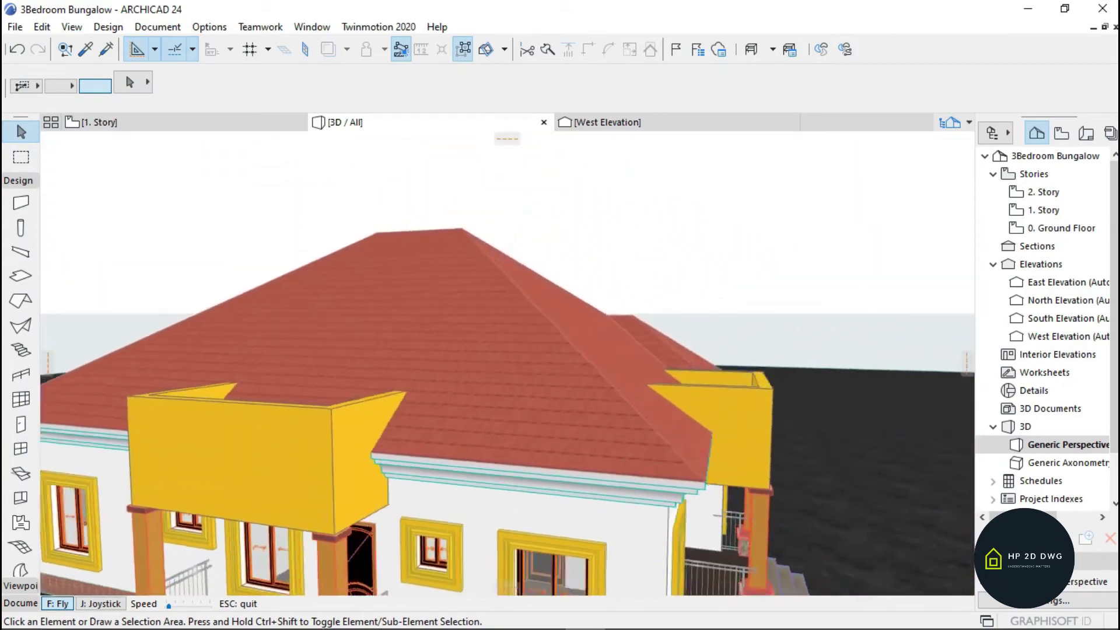
key("Right")
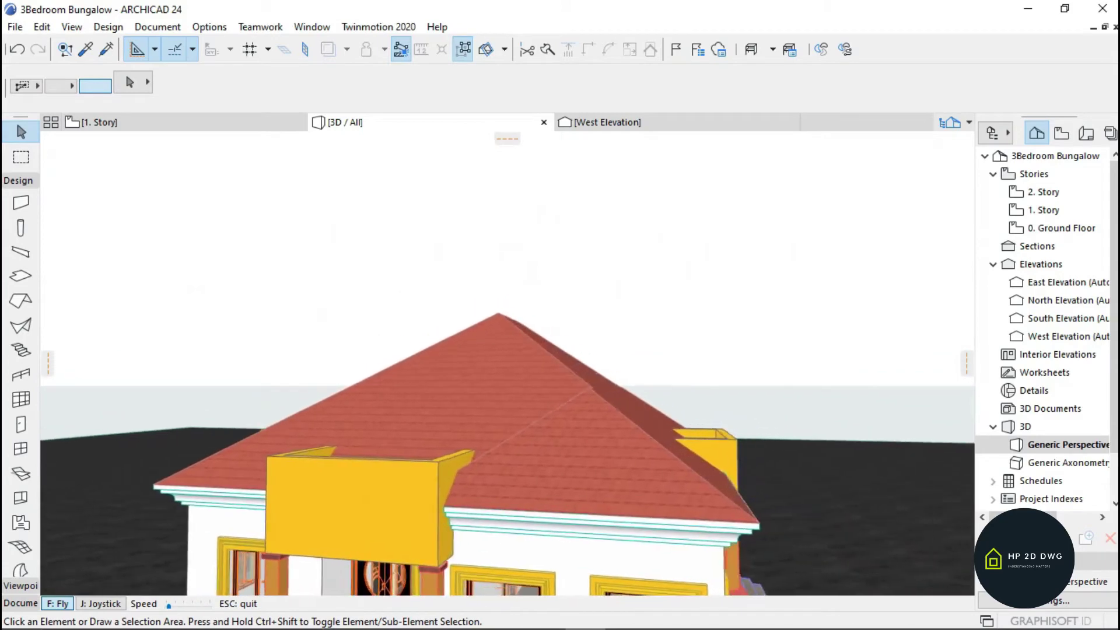
Step: Continue flying around to the corner between two porches to inspect their raised walls against the roof
key("s")
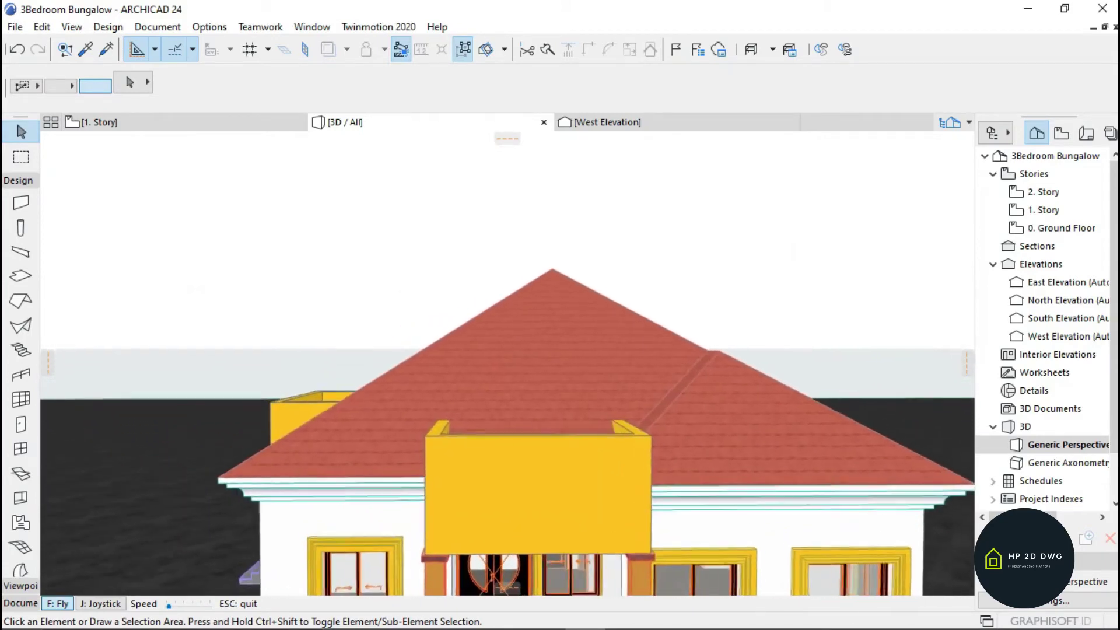
key("Left")
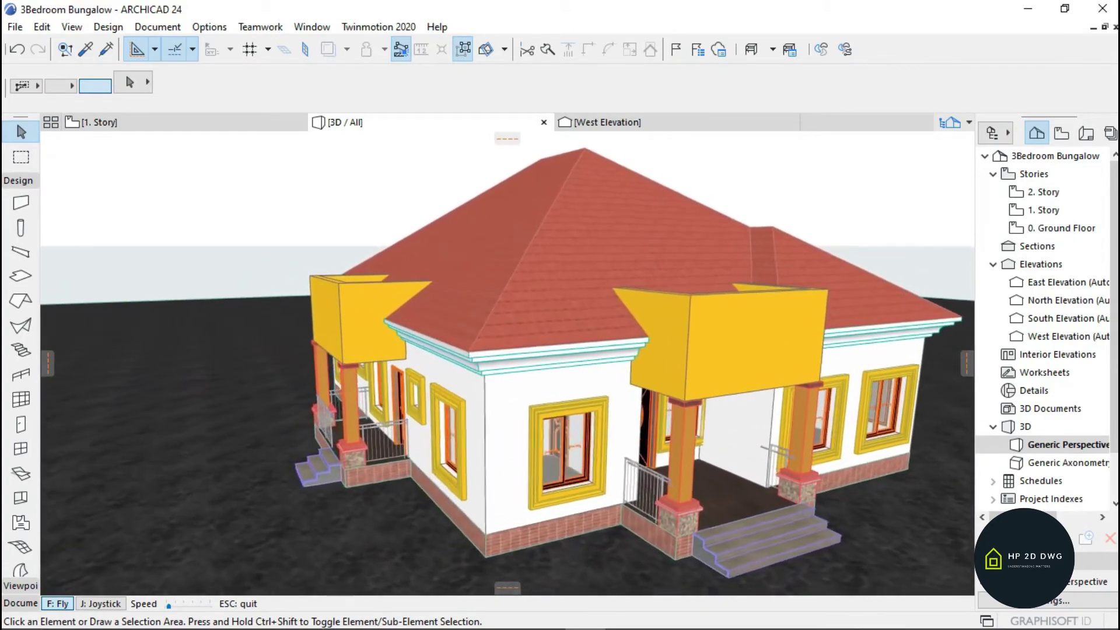
key("Up")
key("Escape")
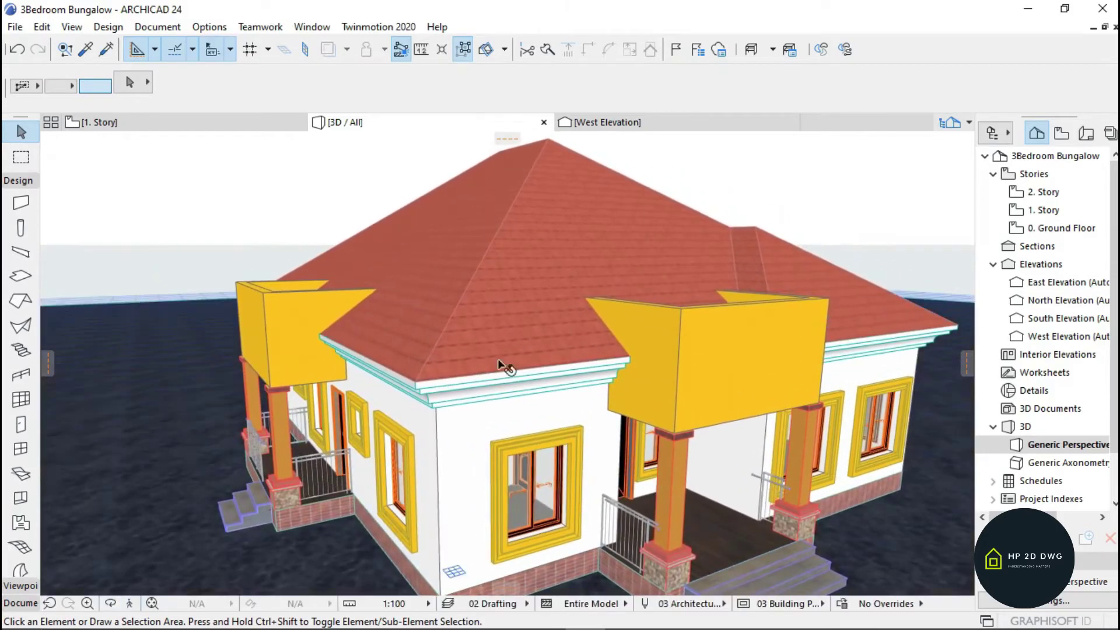
Step: In the first-story plan, copy the perimeter beam's settings and trace a profile beam around the left porch walls' outer faces
left_click(190, 126)
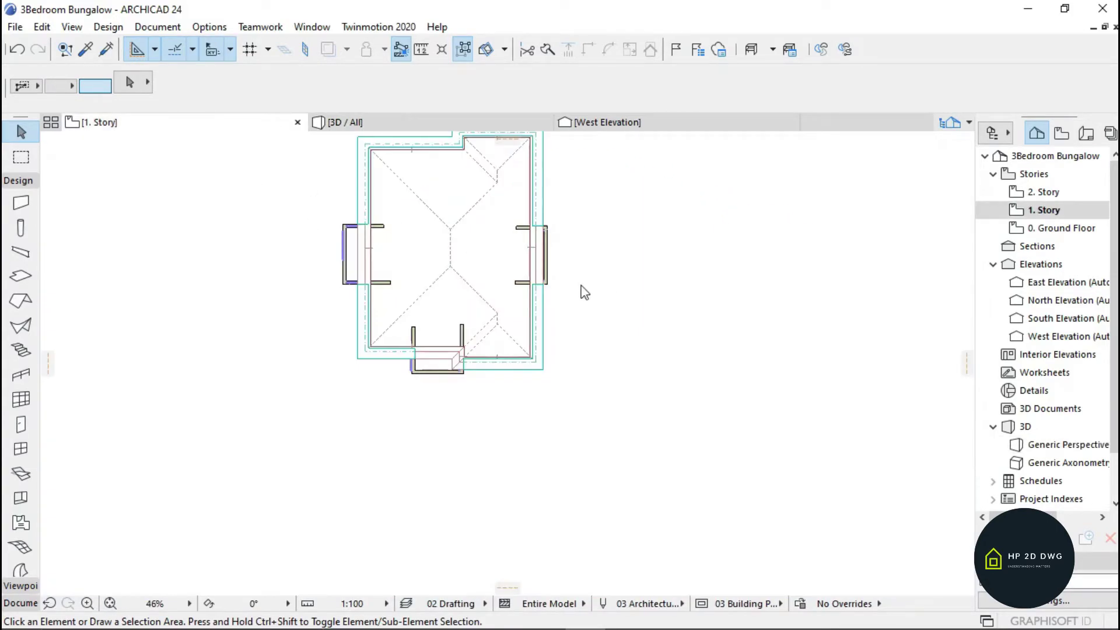
scroll(542, 278, "down", 2)
scroll(432, 257, "up", 6)
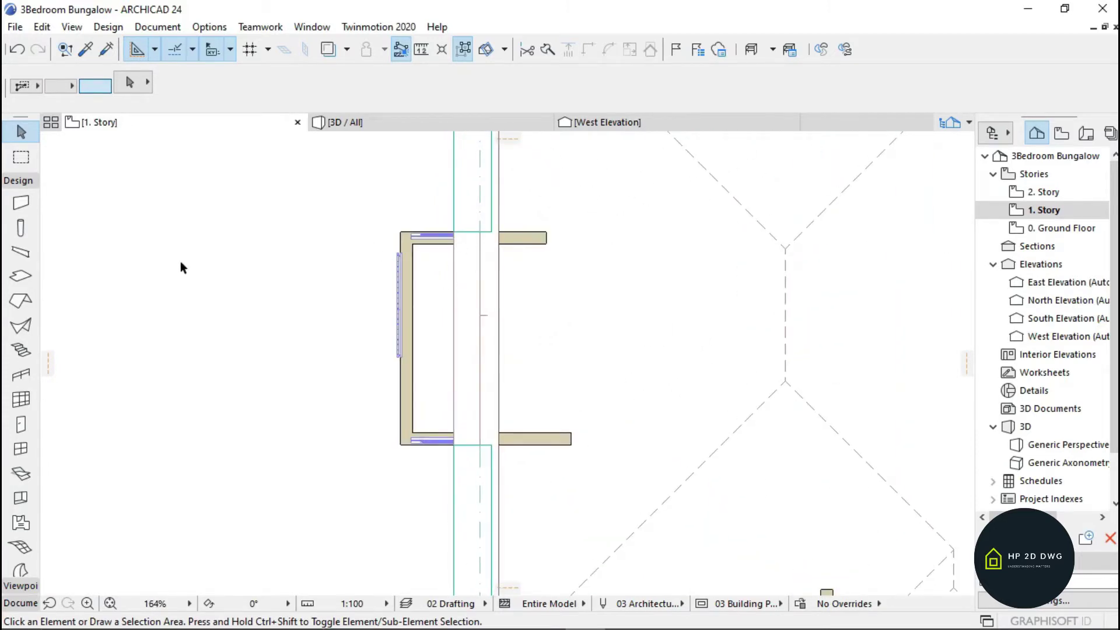
scroll(409, 323, "down", 2)
scroll(442, 266, "up", 3)
left_click(454, 200)
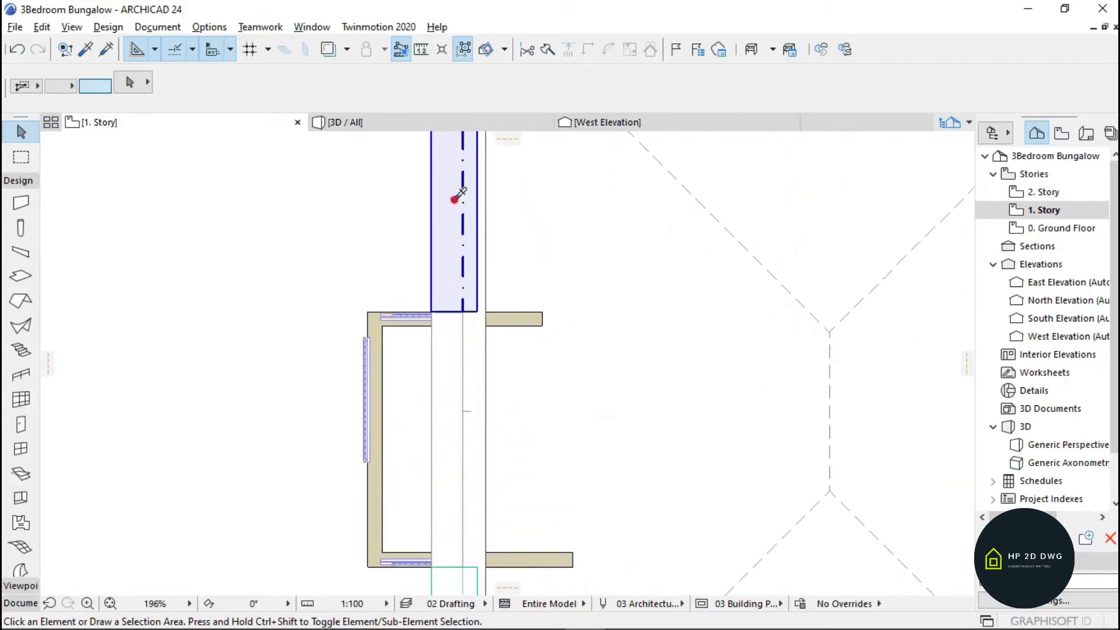
left_click(455, 199, "alt")
scroll(481, 341, "up", 2)
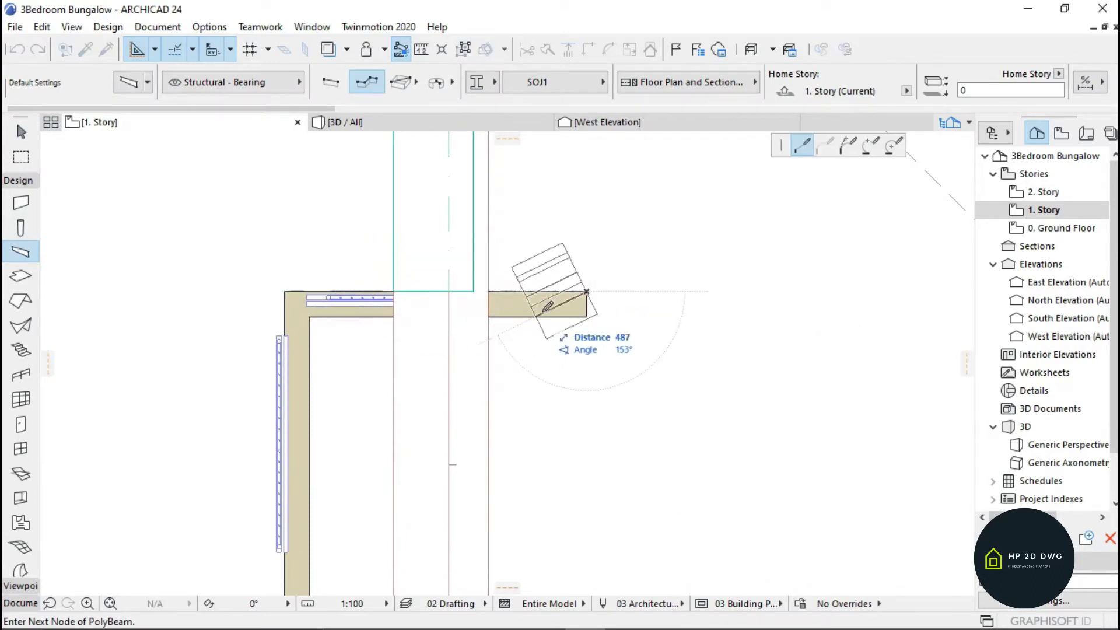
left_click(284, 291)
scroll(279, 262, "down", 4)
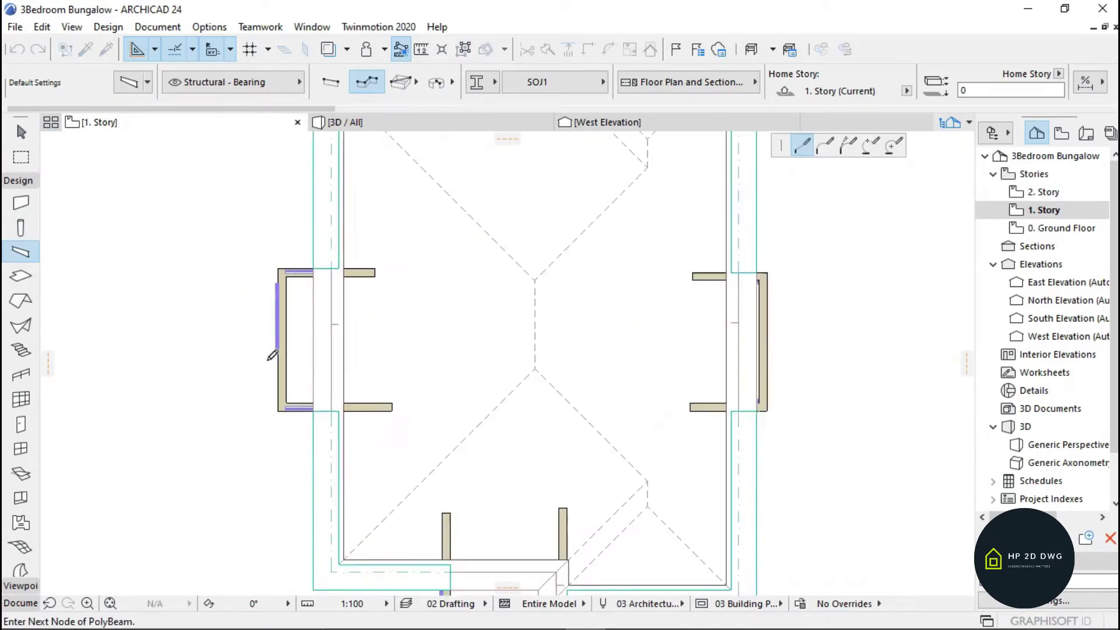
scroll(290, 412, "up", 4)
left_click(256, 403)
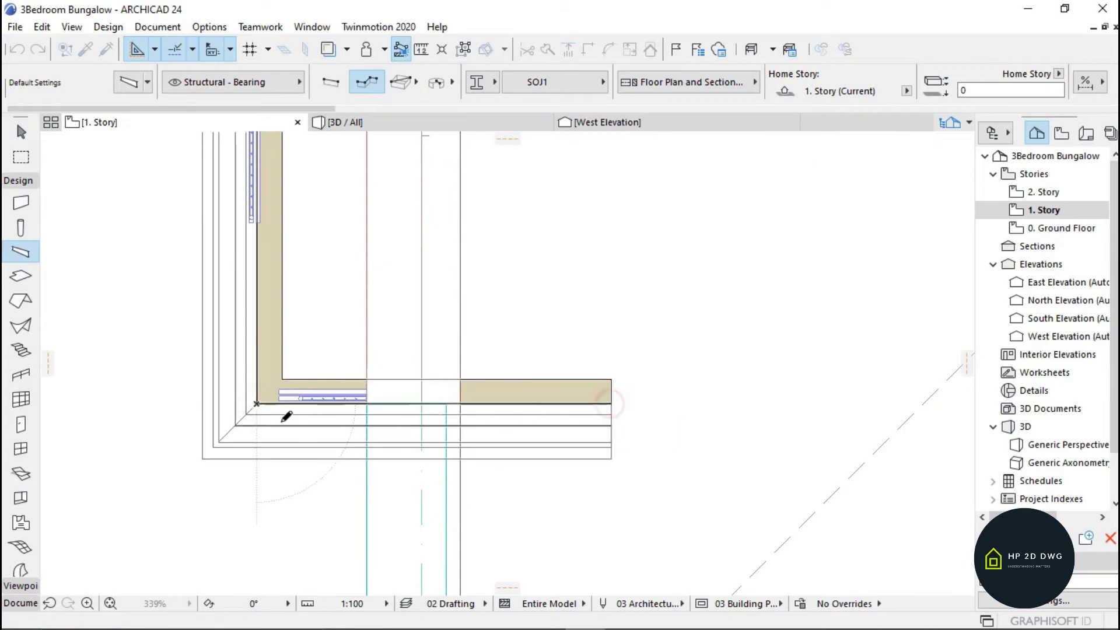
Step: Trace the same profile beam around the outer faces of the three walls of the porch at the plan's lower edge
scroll(286, 417, "down", 5)
middle_click_drag(412, 517, 429, 431)
scroll(417, 434, "up", 4)
left_click(458, 264)
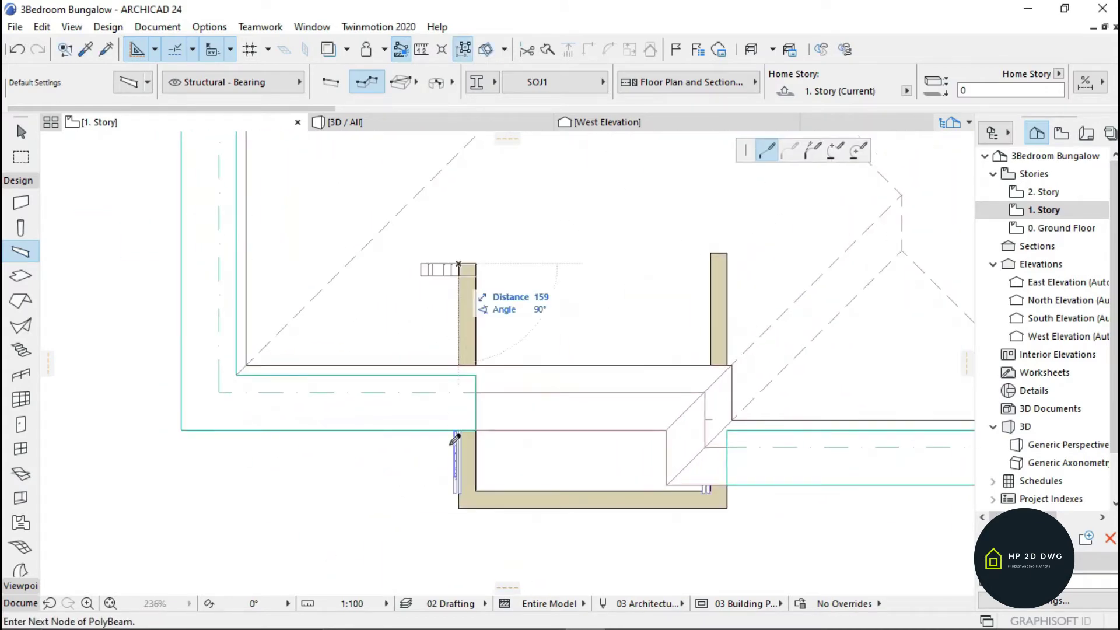
left_click(726, 508)
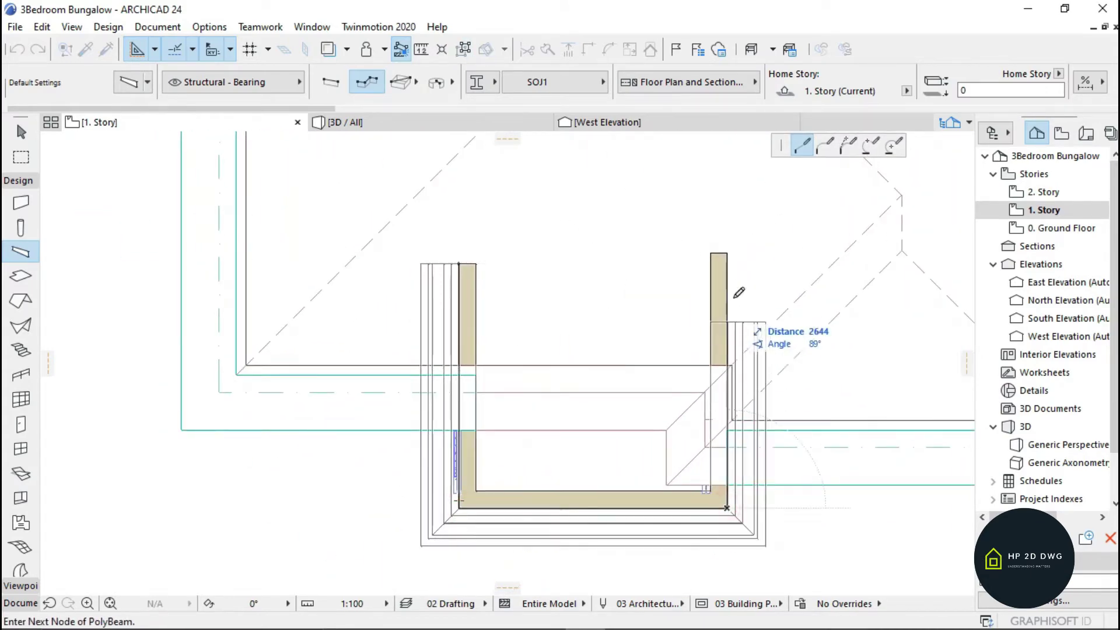
double_click(726, 253)
Step: Trace the SOJ1 profile beam around the outer faces of the right porch's three walls
scroll(726, 252, "down", 3)
scroll(468, 255, "up", 3)
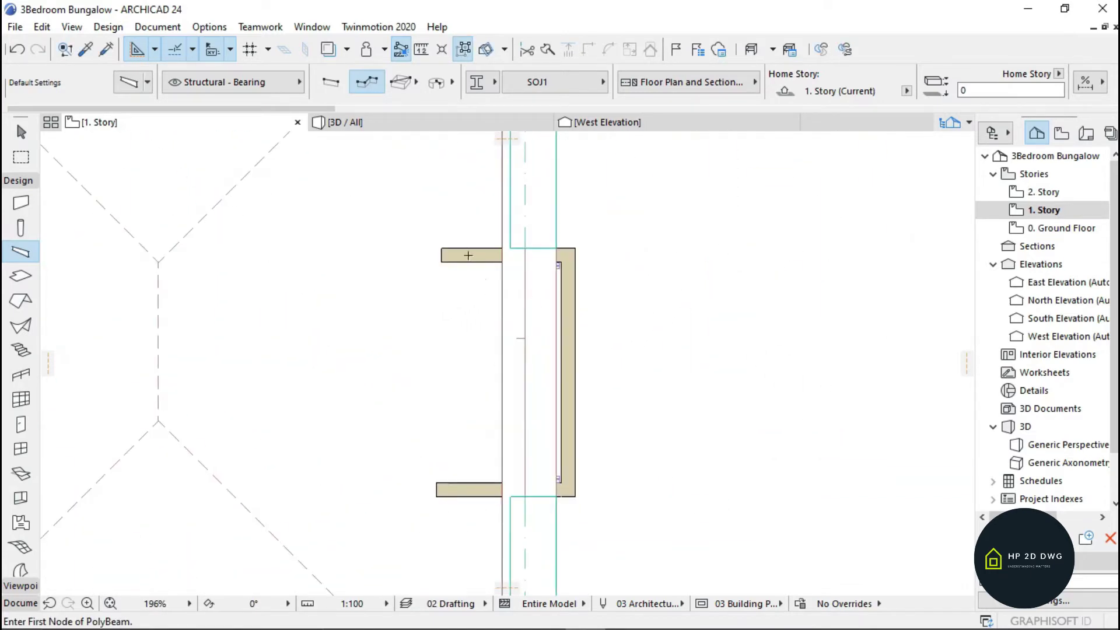
left_click(437, 496)
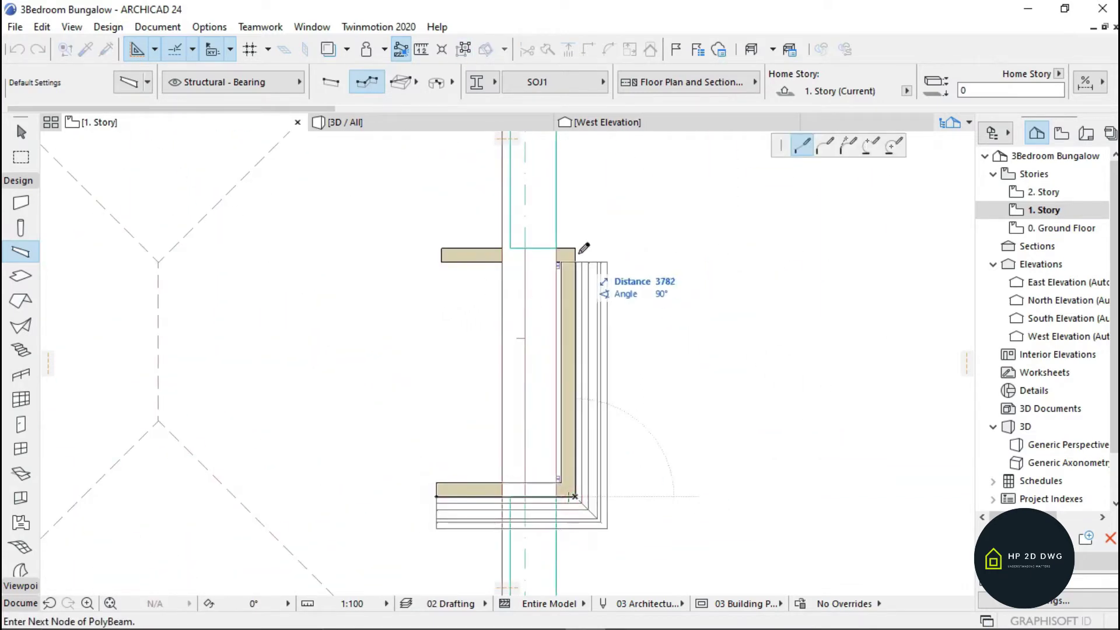
double_click(443, 249)
scroll(639, 270, "down", 7)
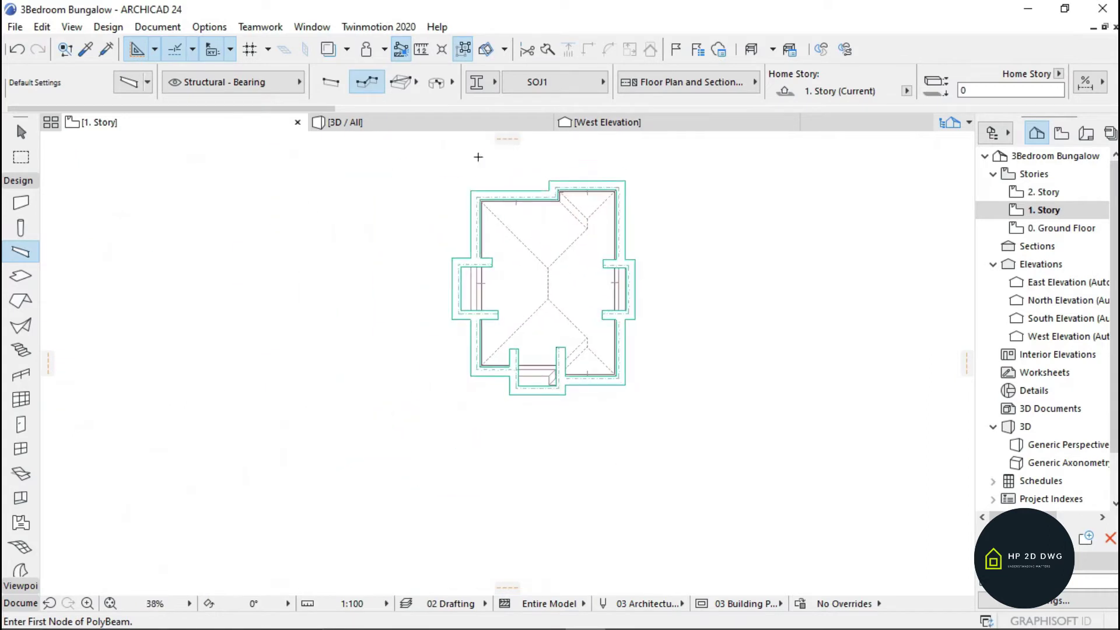
Step: In the 3D view, turn off group suspension and select the complete profile beams on all three porches
left_click(399, 117)
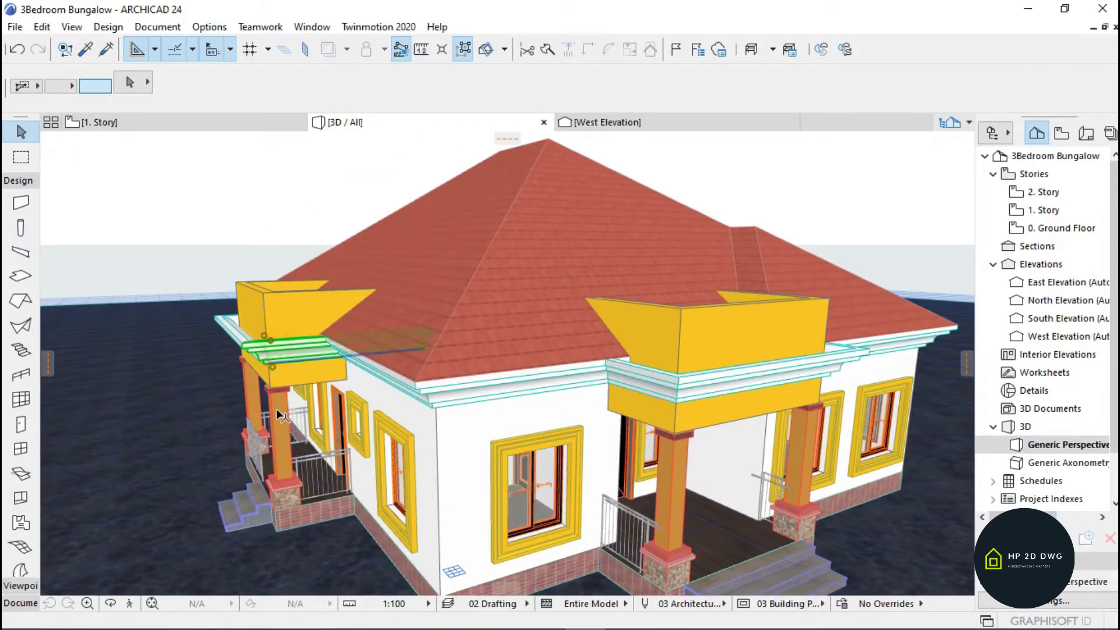
left_click(468, 55)
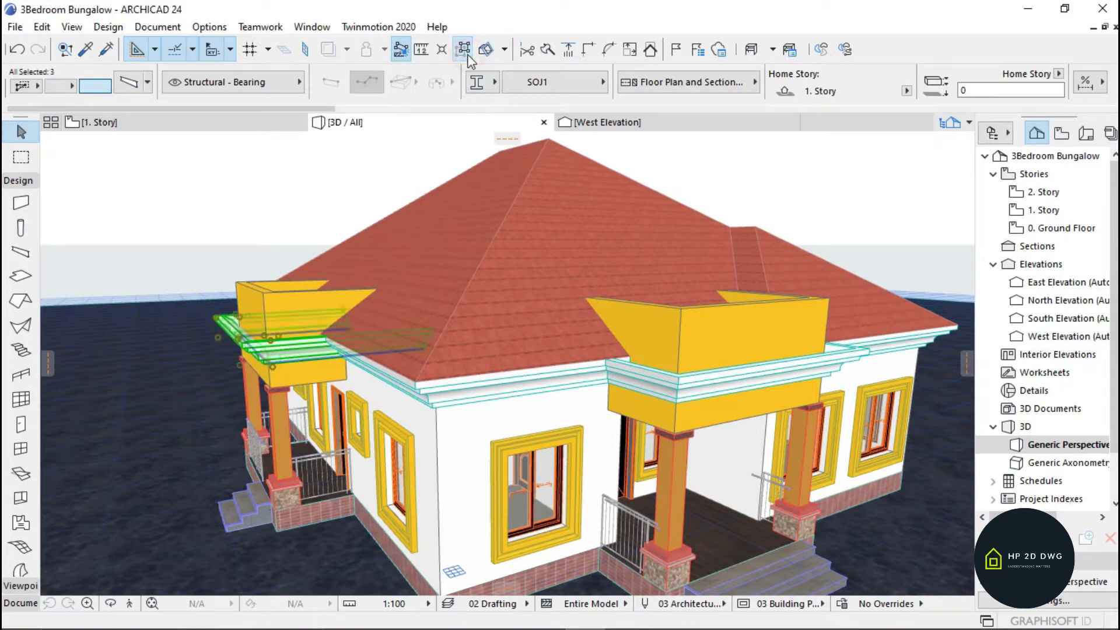
left_click(702, 390, "shift")
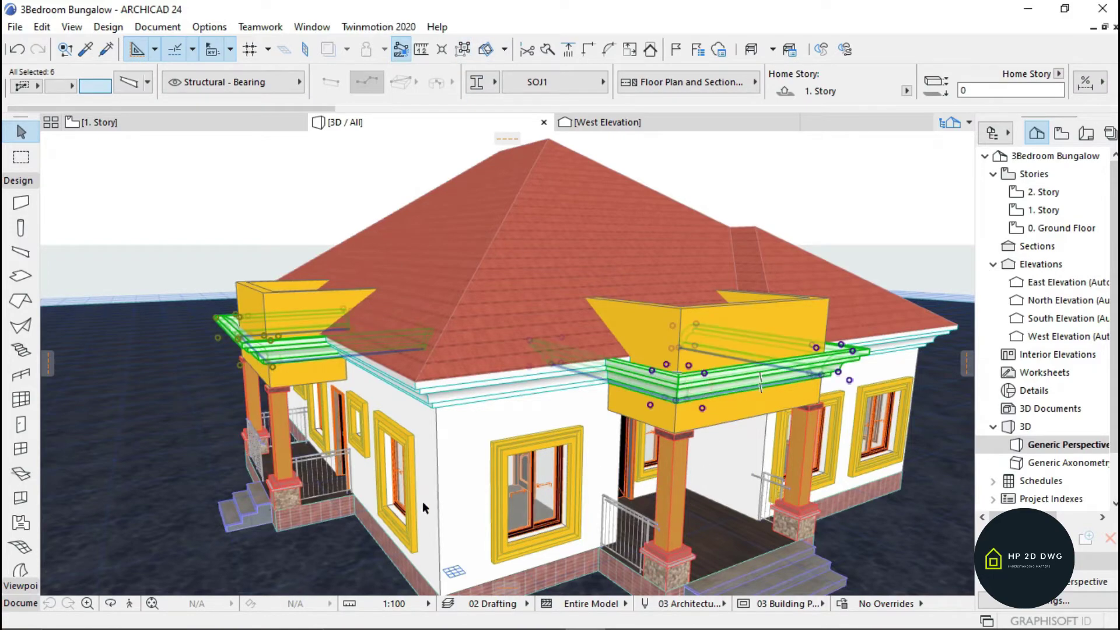
left_click(132, 603)
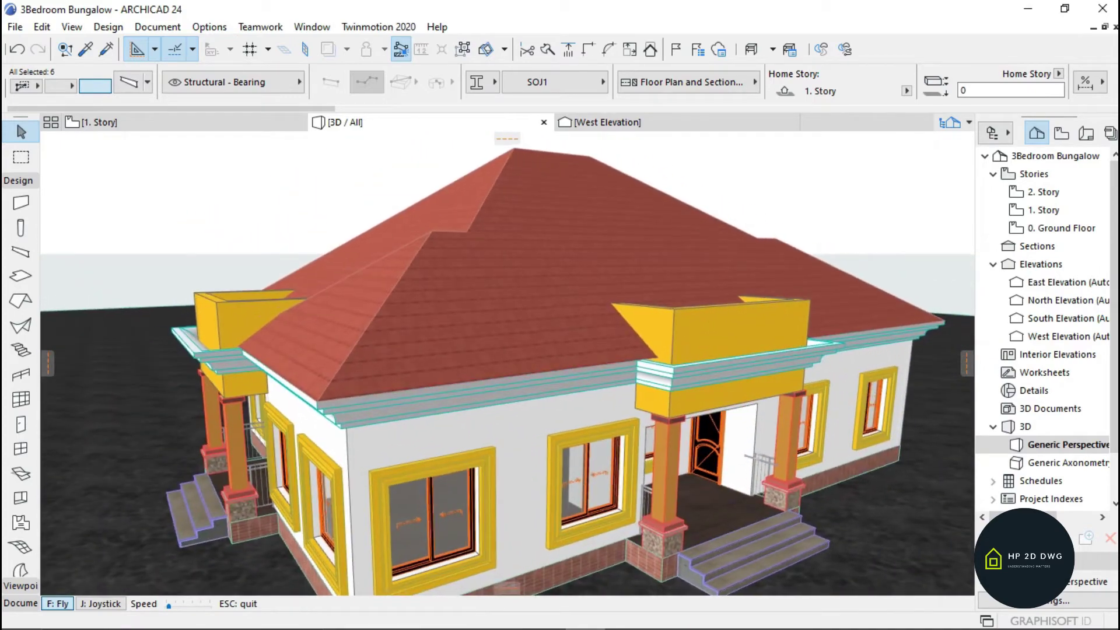
key("Escape")
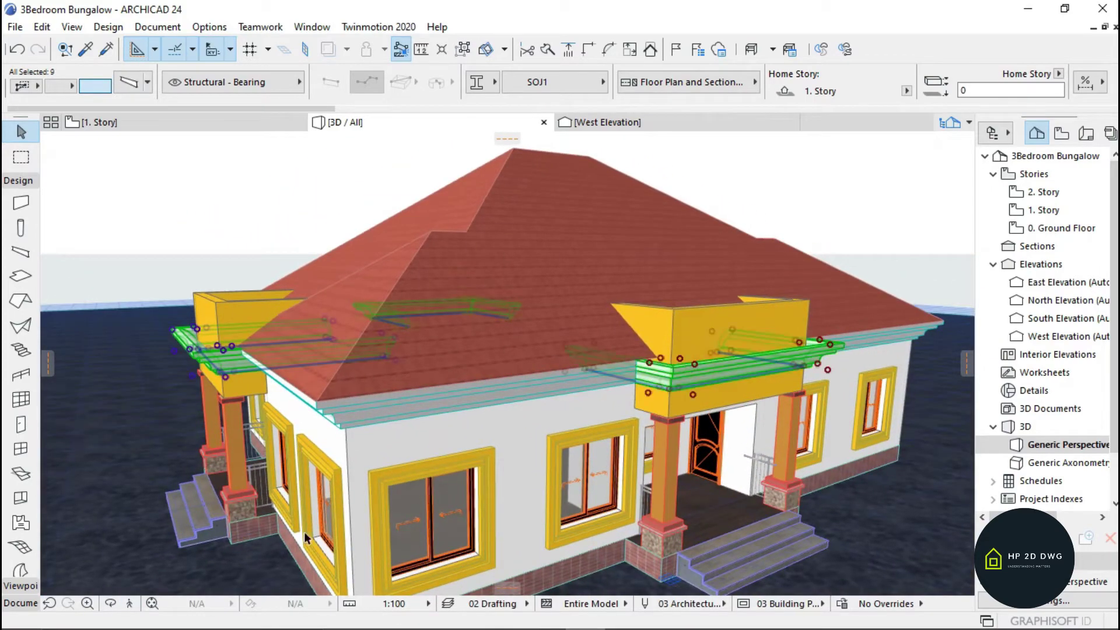
Step: Raise the selected porch beams 1352 mm vertically to the top corner of the porch walls
left_click(130, 603)
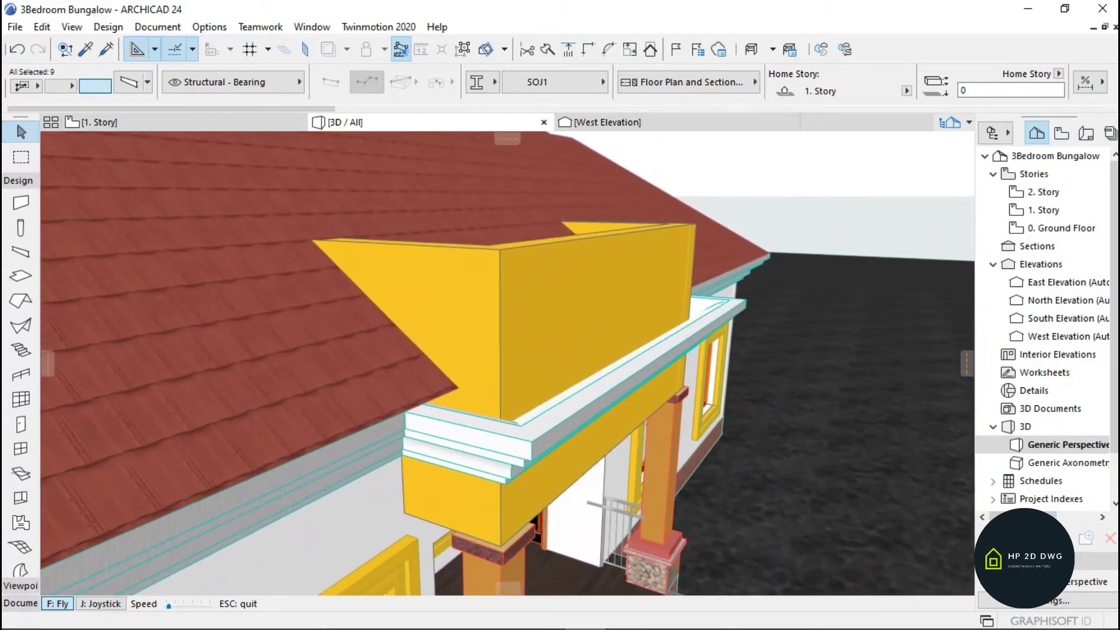
key("Escape")
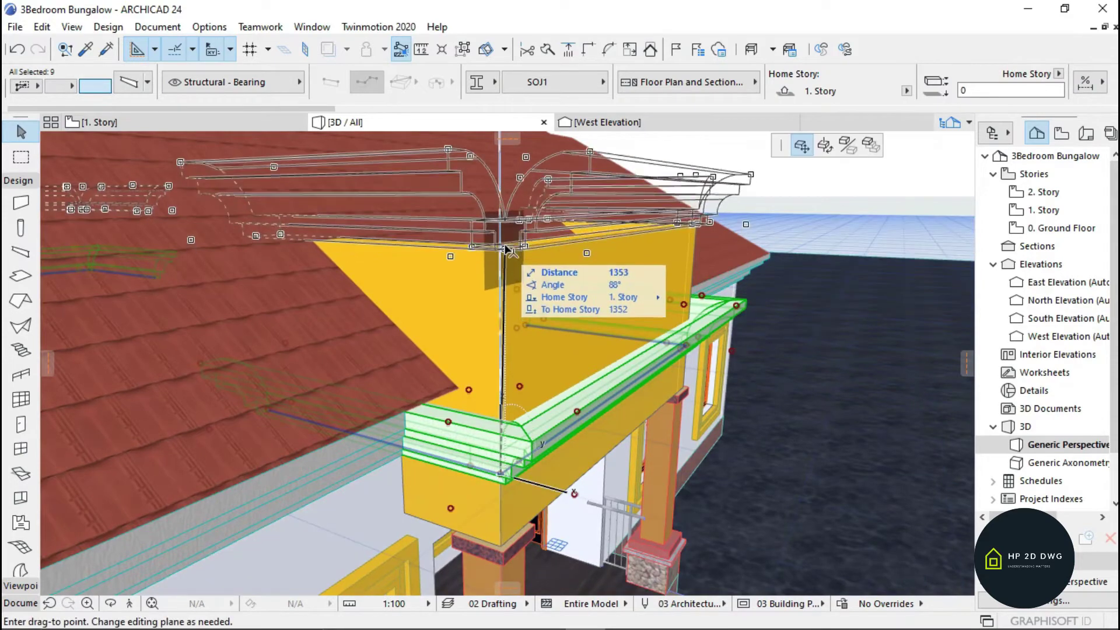
left_click(500, 251)
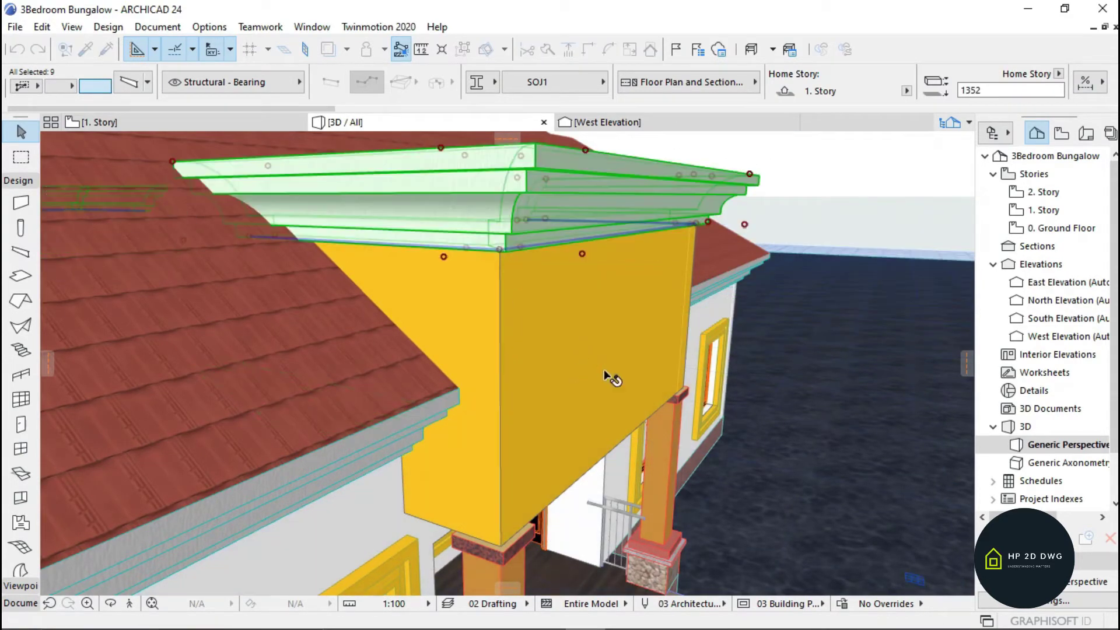
key("Escape")
Step: Fly around the bungalow to examine the profile beams along the tops of the porch walls
left_click(132, 603)
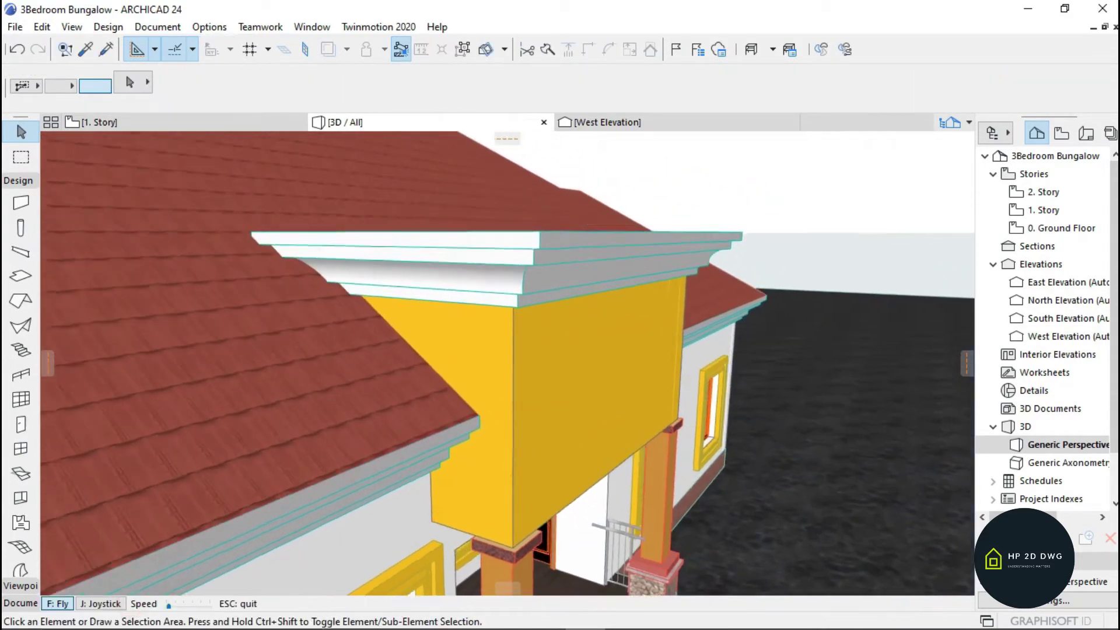
key("Page_Down")
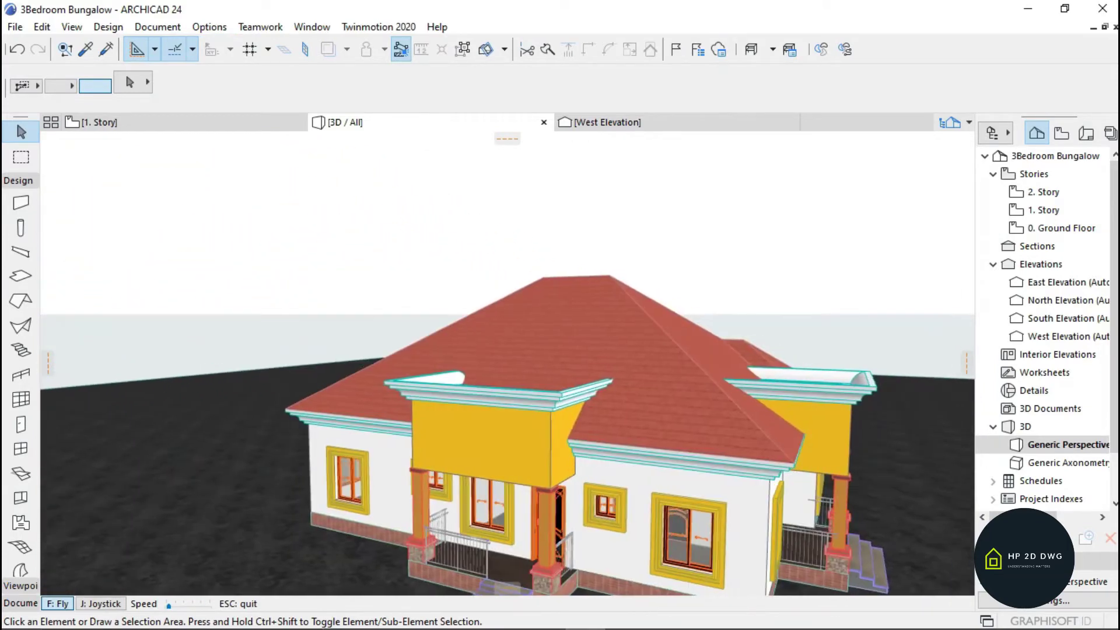
key("Escape")
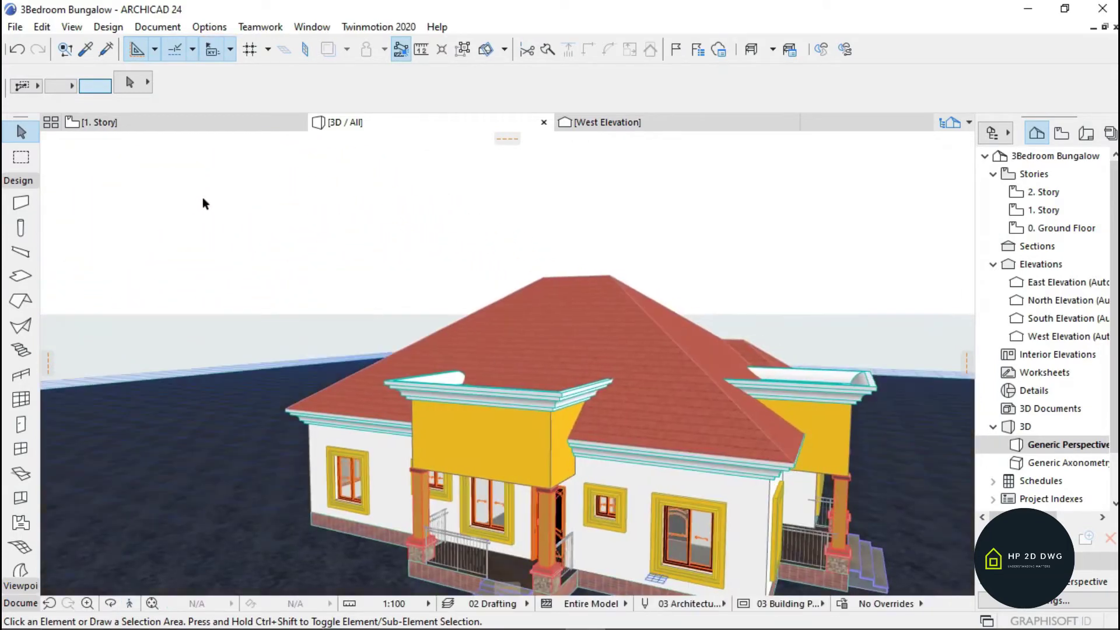
Step: On 1. Story, draw a rectangular hip multi-plane roof over the left porch, 4025 mm across and reaching inward past its side walls
left_click(175, 123)
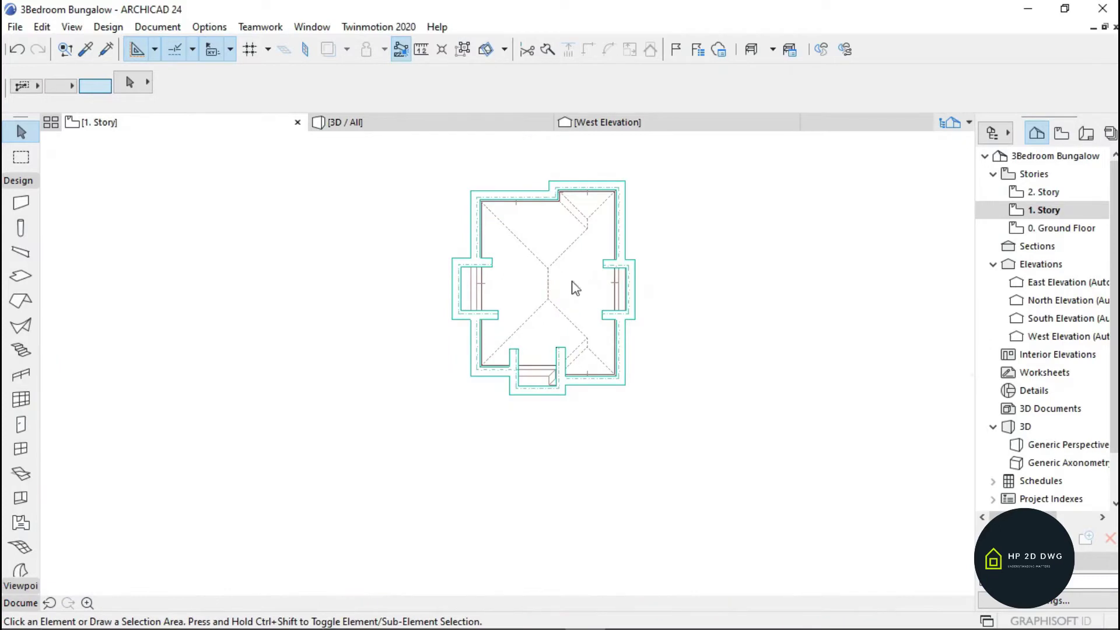
scroll(545, 270, "up", 6)
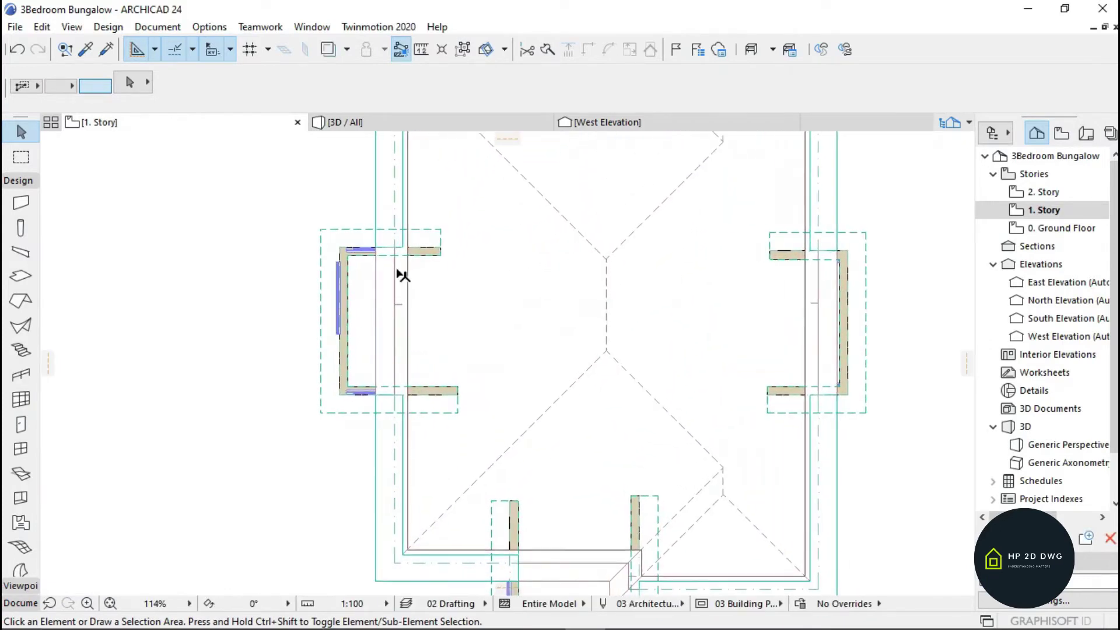
scroll(402, 275, "up", 2)
scroll(430, 264, "down", 2)
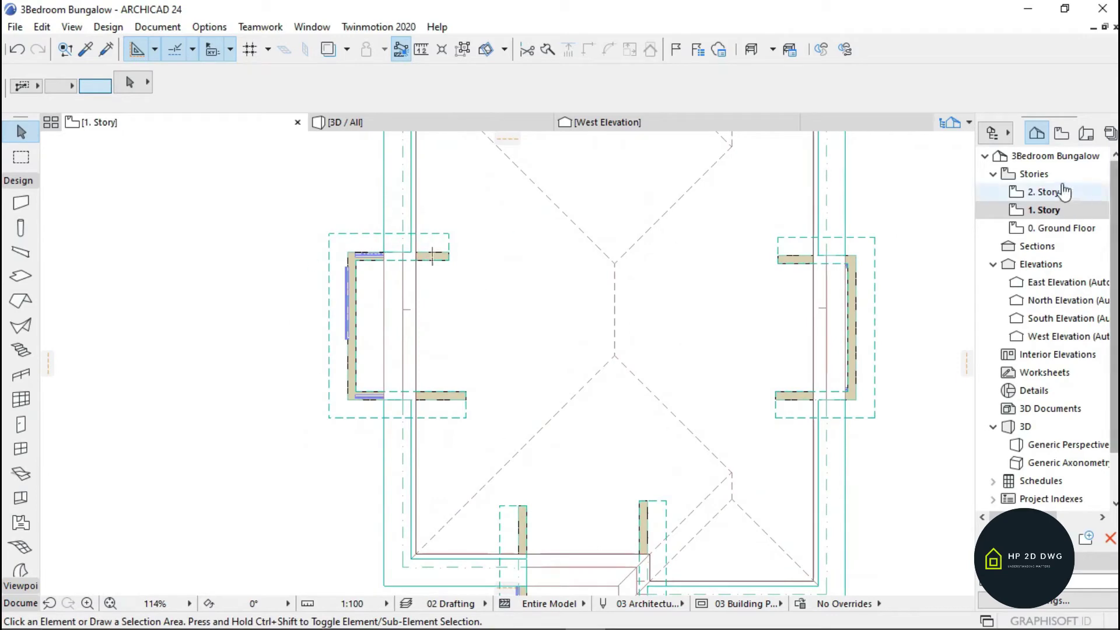
left_click(1044, 192)
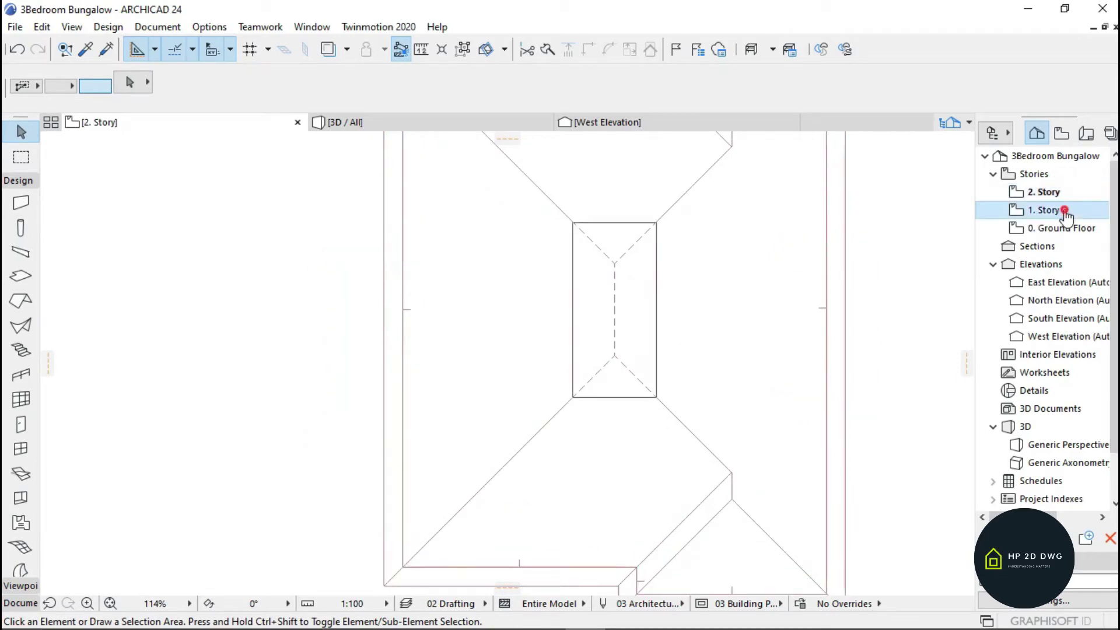
left_click(1064, 211)
left_click(21, 300)
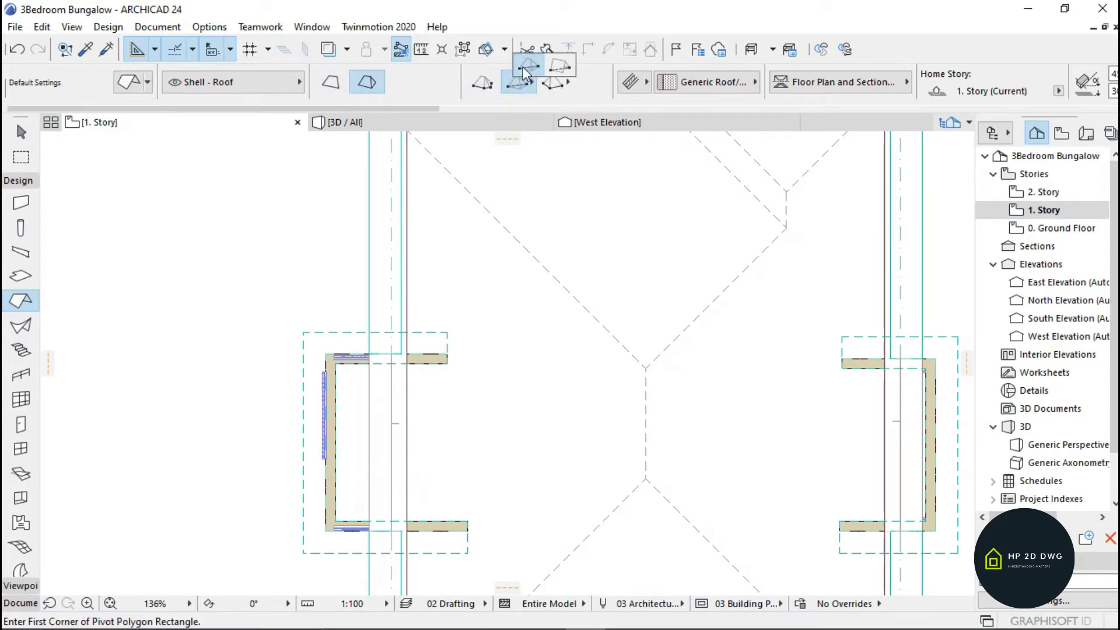
left_click(524, 66)
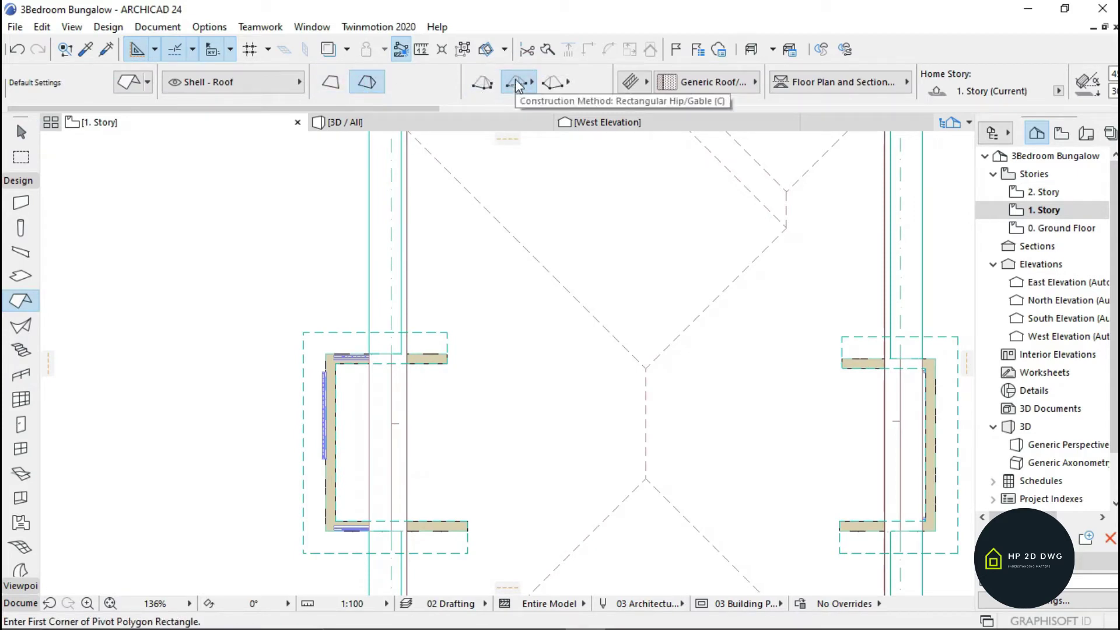
scroll(476, 261, "down", 2)
scroll(408, 408, "up", 3)
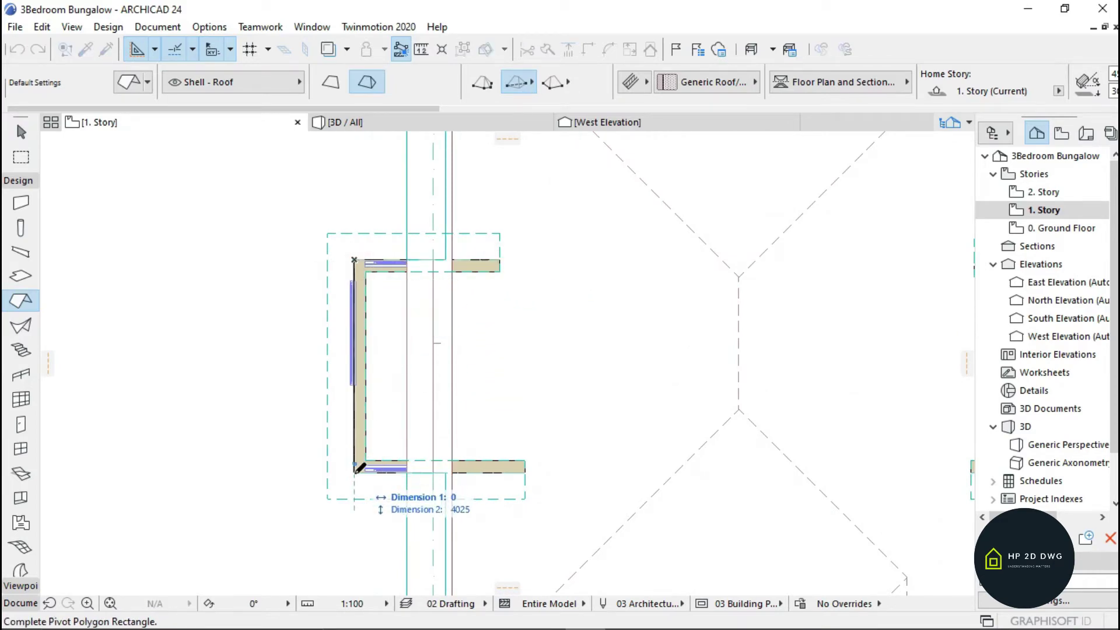
left_click(658, 464)
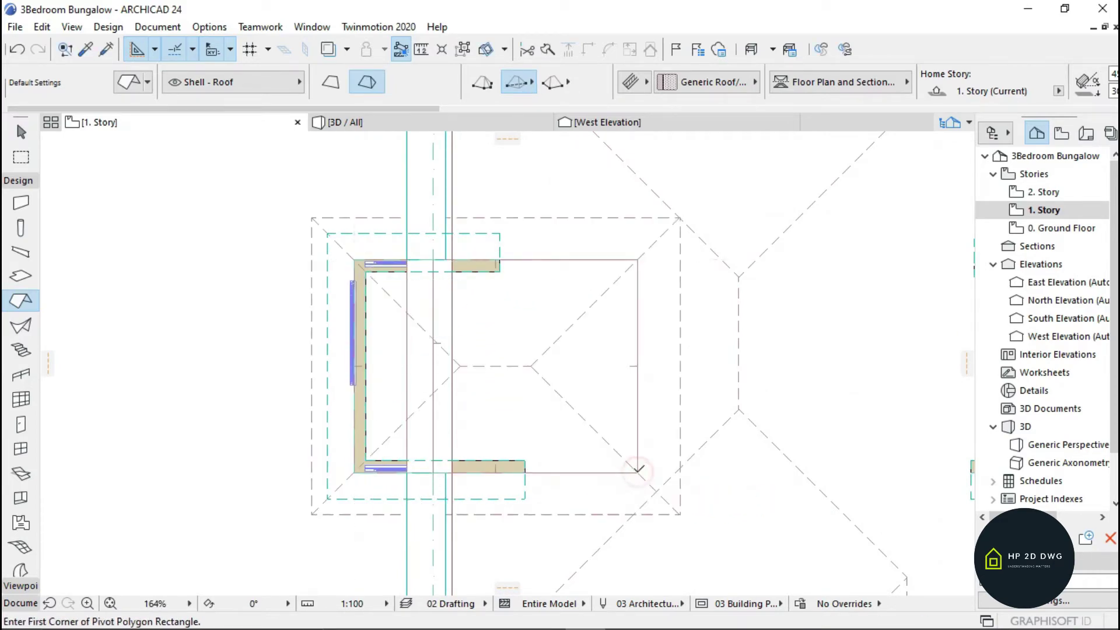
Step: Draw a rectangular hip roof outline about 5375 by 3925 mm from the right porch's outer corner inward past its side walls
scroll(694, 316, "down", 4)
scroll(694, 317, "up", 3)
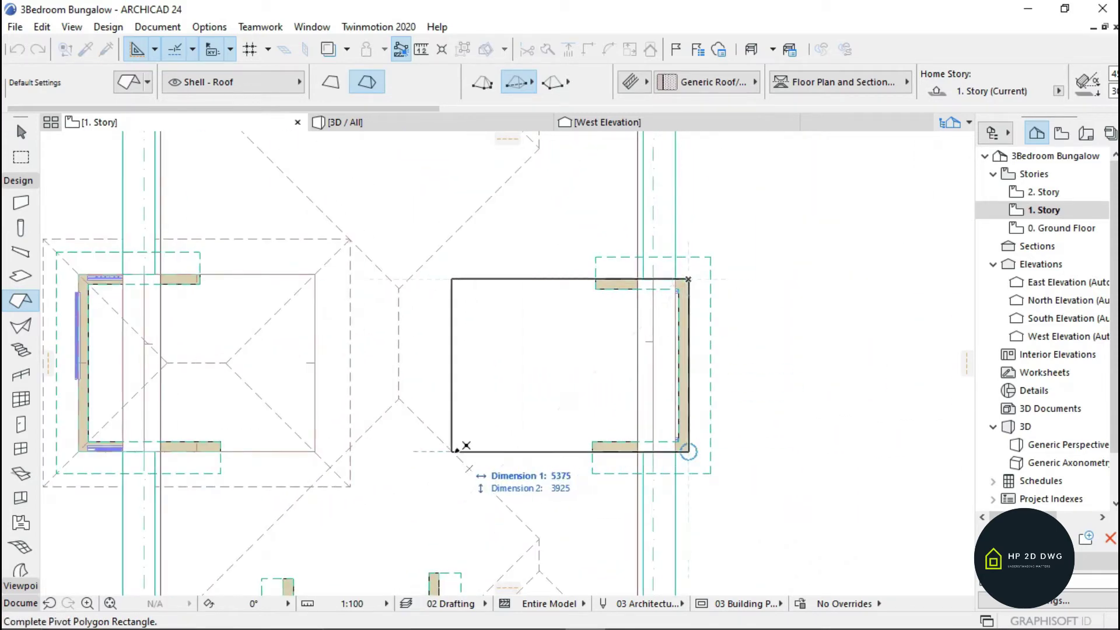
key("Escape")
Step: Draw a rectangular hip roof over the front porch, 3525 mm wide and reaching inward past its side walls
scroll(465, 449, "down", 3)
middle_click_drag(448, 532, 552, 369)
scroll(504, 441, "up", 6)
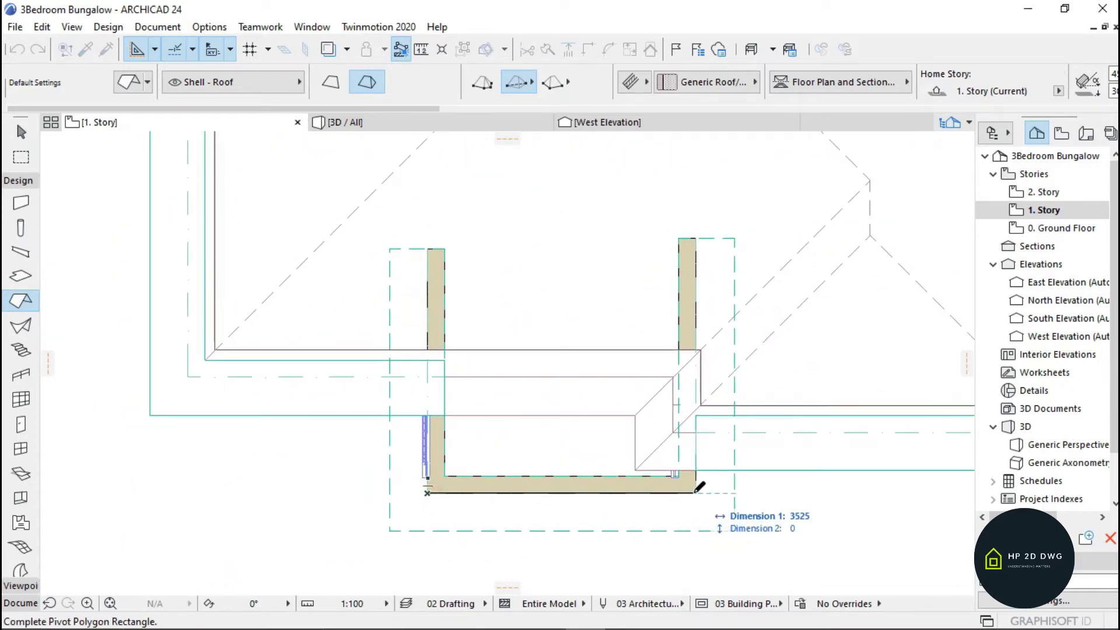
scroll(698, 487, "down", 2)
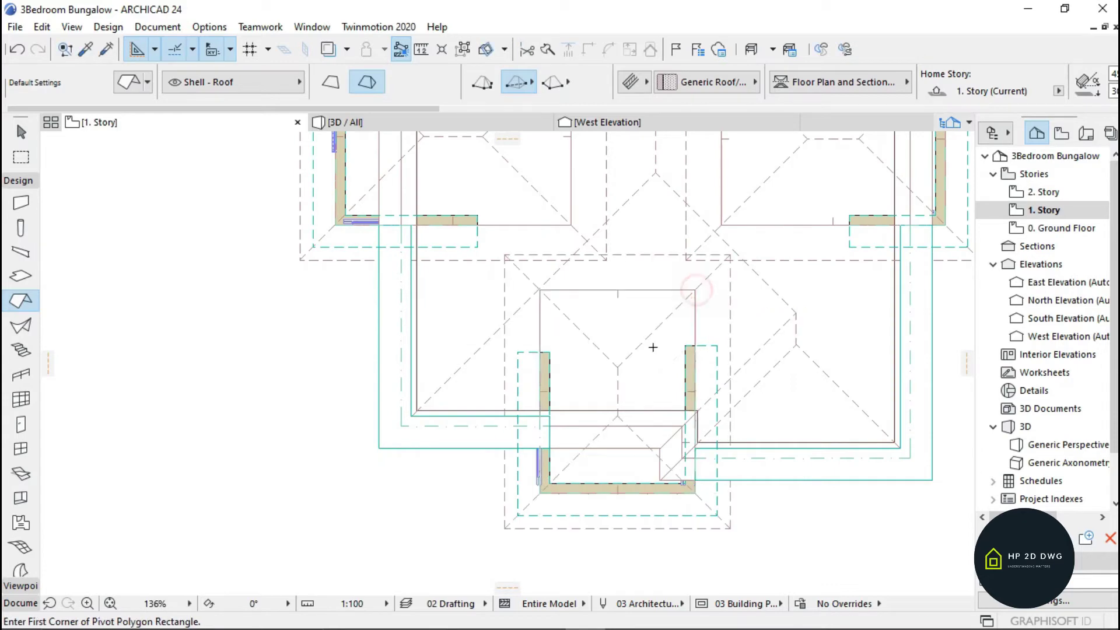
scroll(653, 347, "down", 2)
key("Escape")
Step: In 3D, give the three porch hip roofs the Tile - Roof composite, a 35° pitch and a thickness of 500 mm
left_click(375, 124)
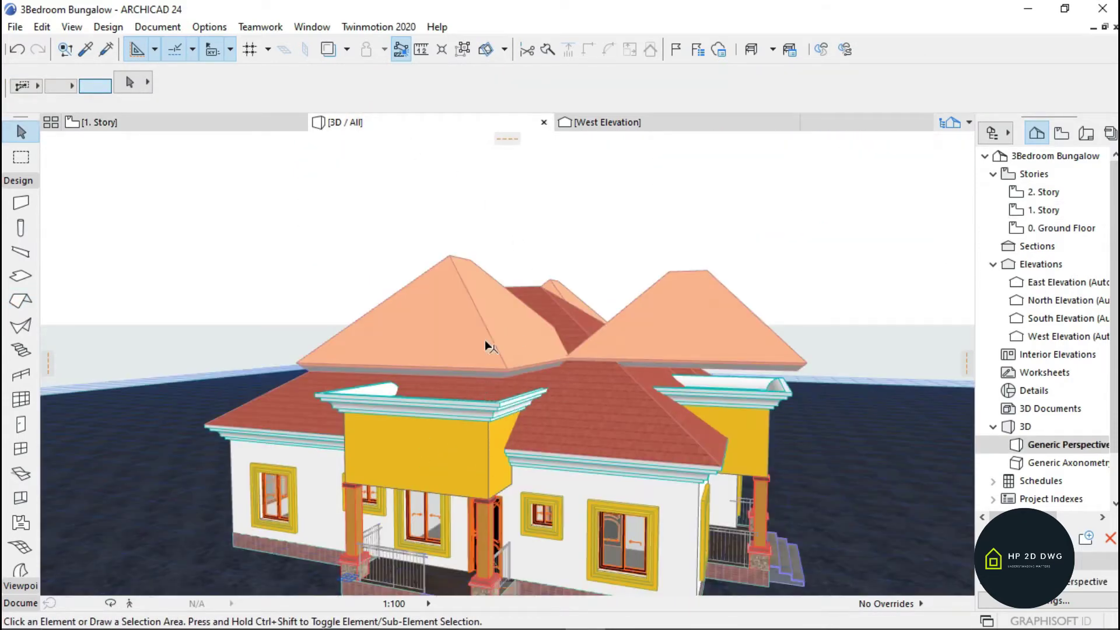
left_click(132, 603)
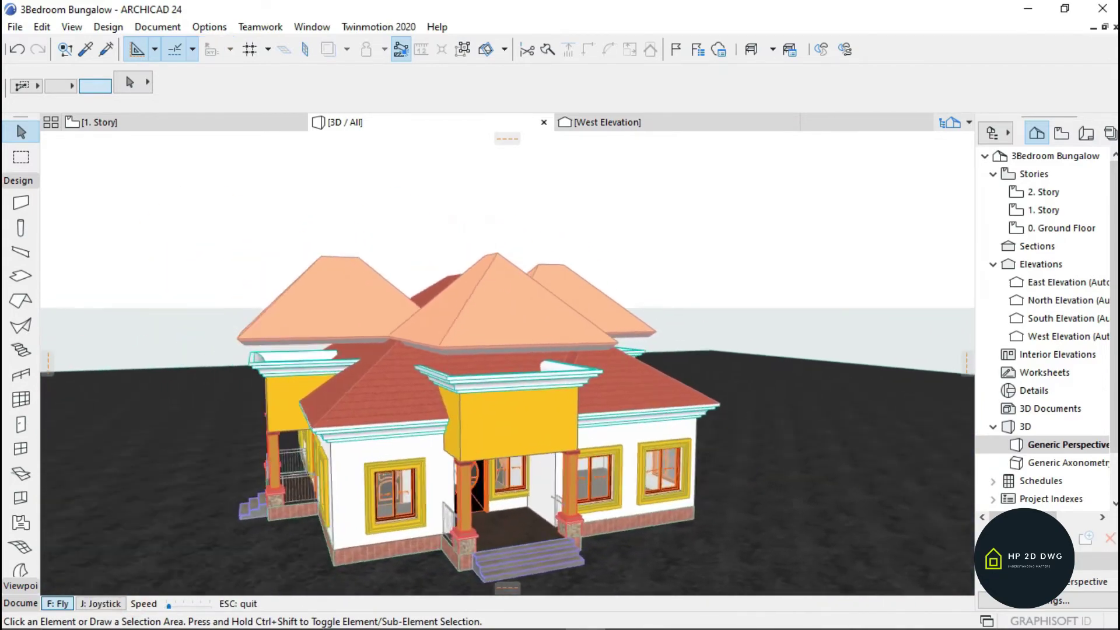
key("Right")
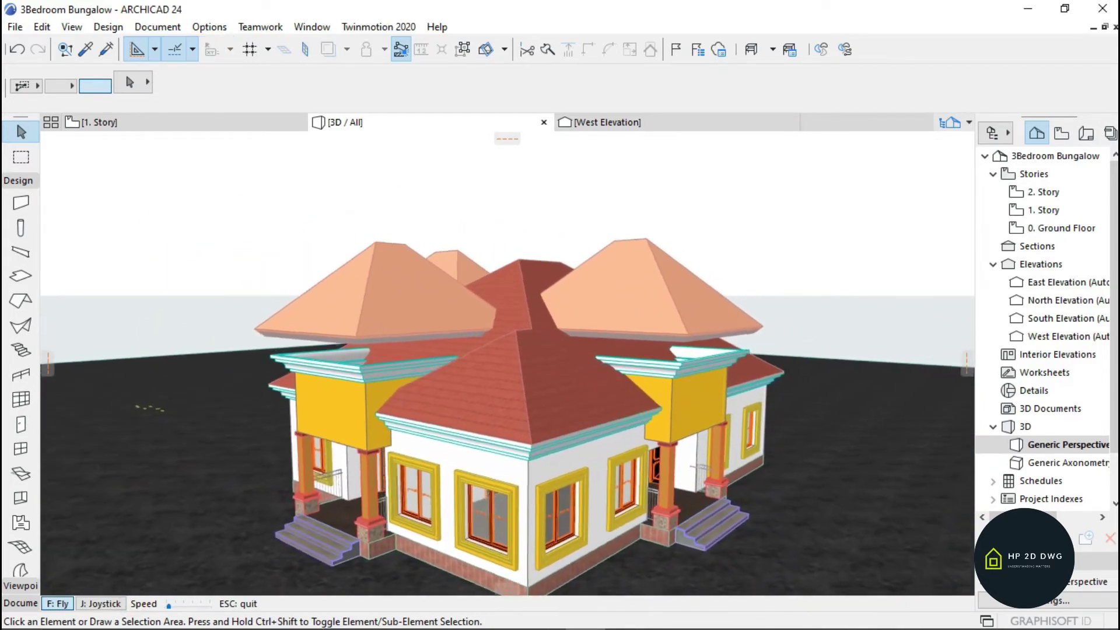
key("Page_Up")
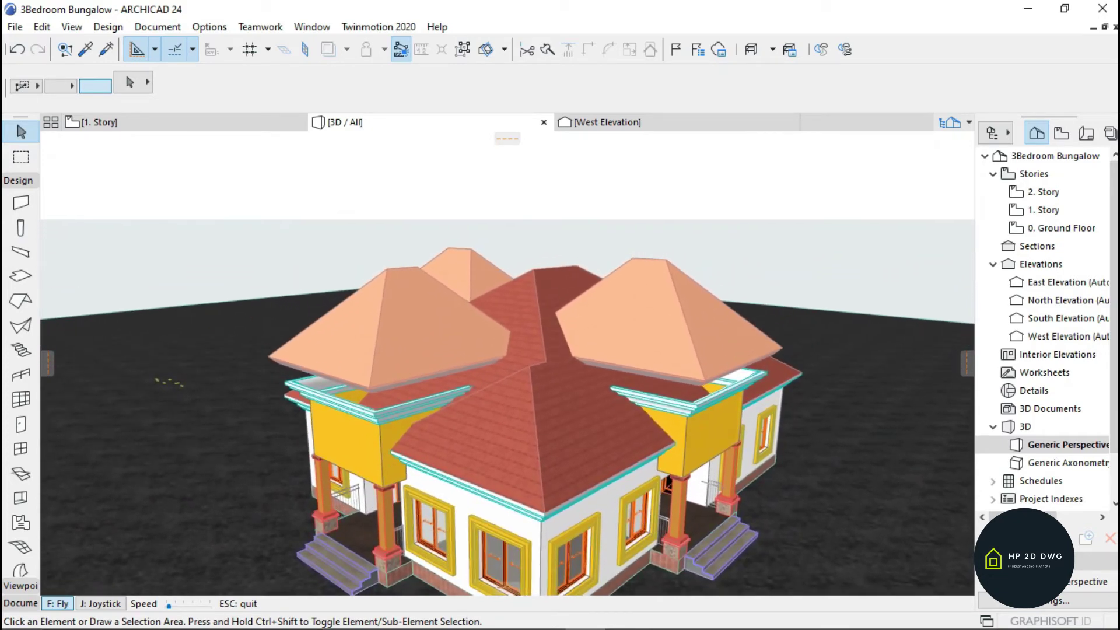
left_click(475, 272)
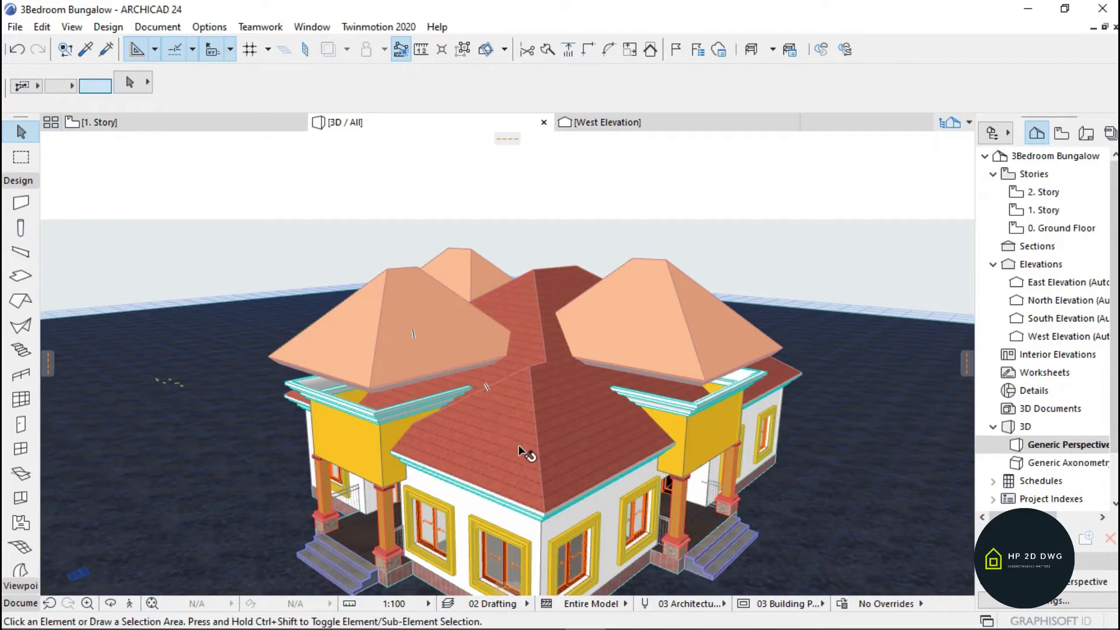
left_click(467, 266)
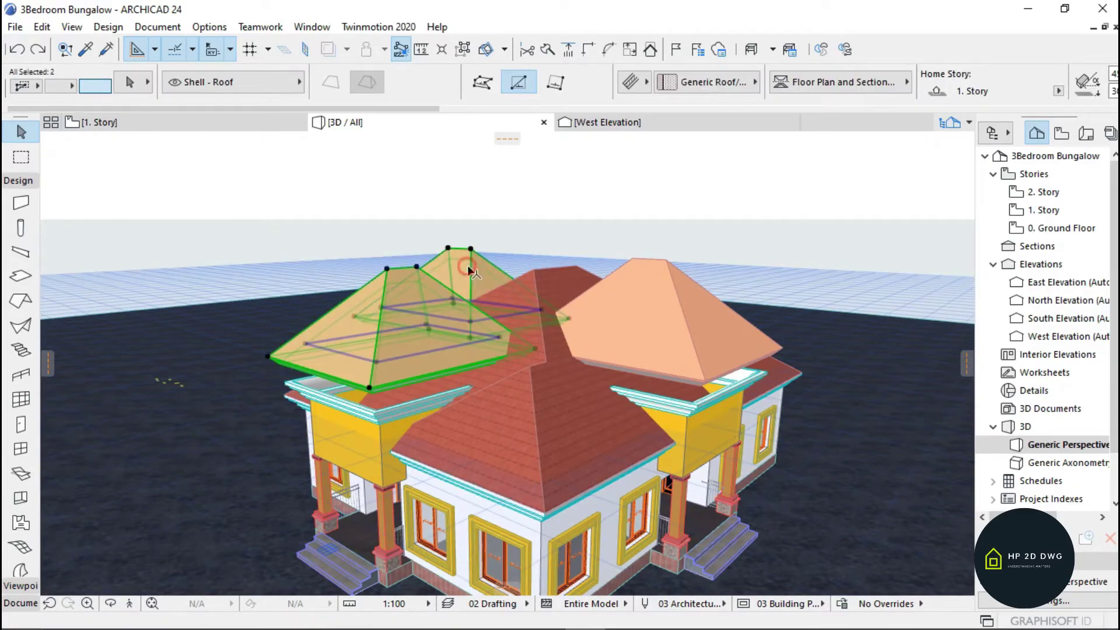
left_click(664, 85)
left_click(341, 377)
left_click(671, 85)
left_click(367, 362)
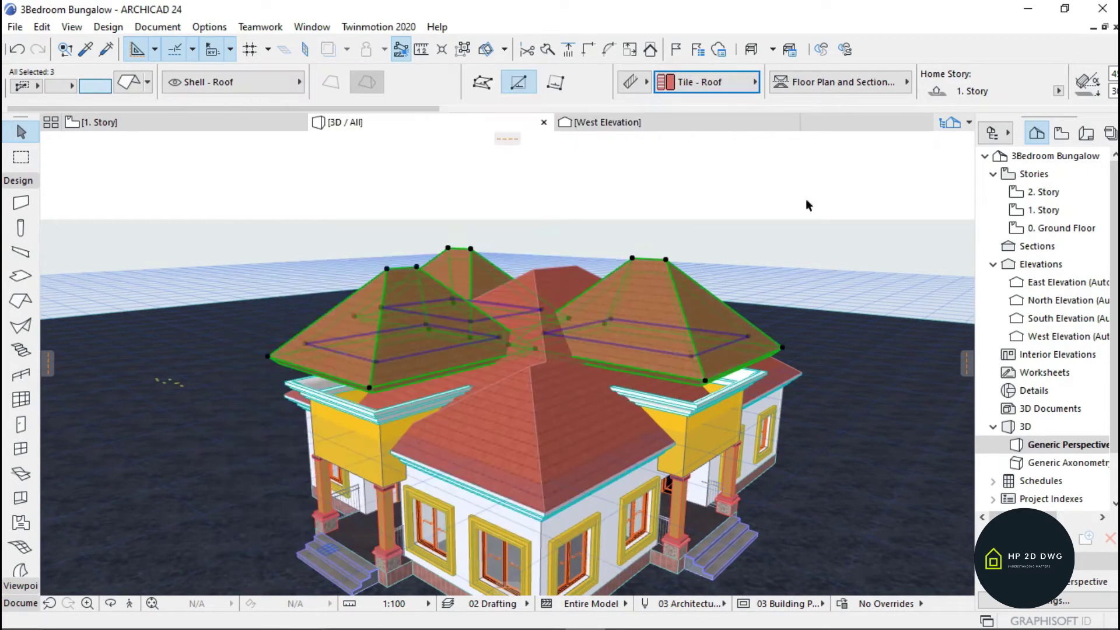
scroll(921, 89, "down", 3)
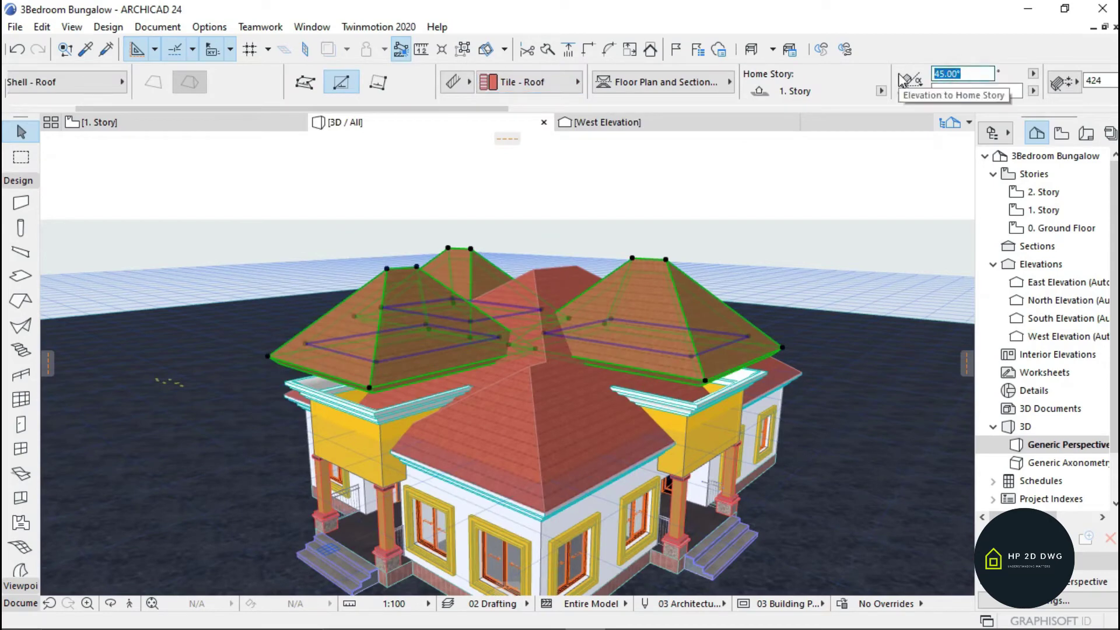
key("Return")
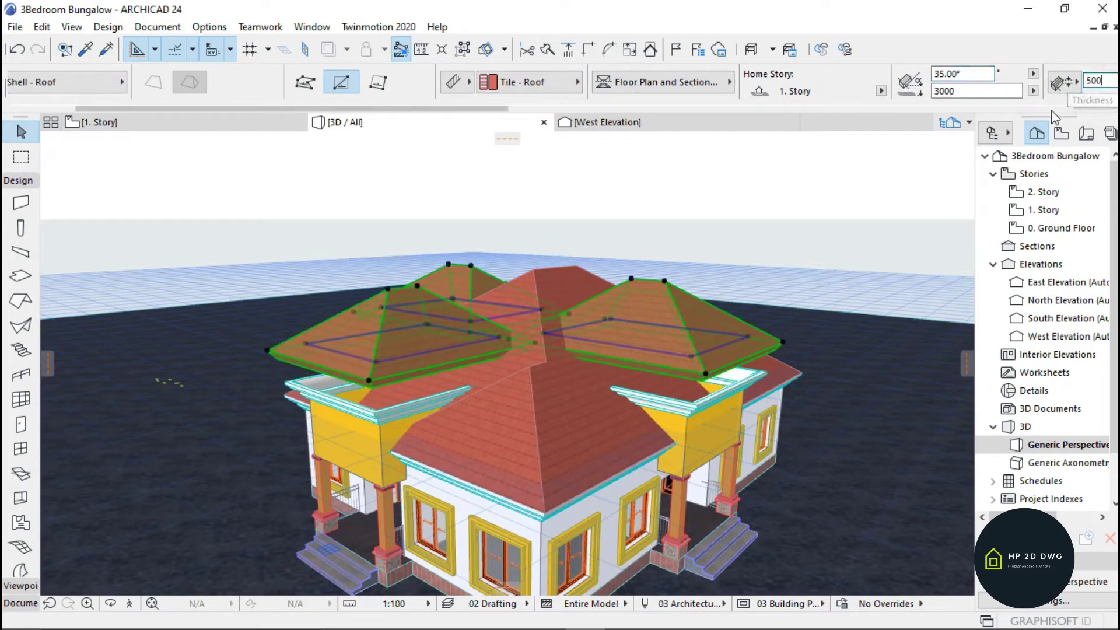
Step: In the West Elevation, set the left and front porch roofs' thickness to 0 and their offset to 500 mm
left_click(631, 123)
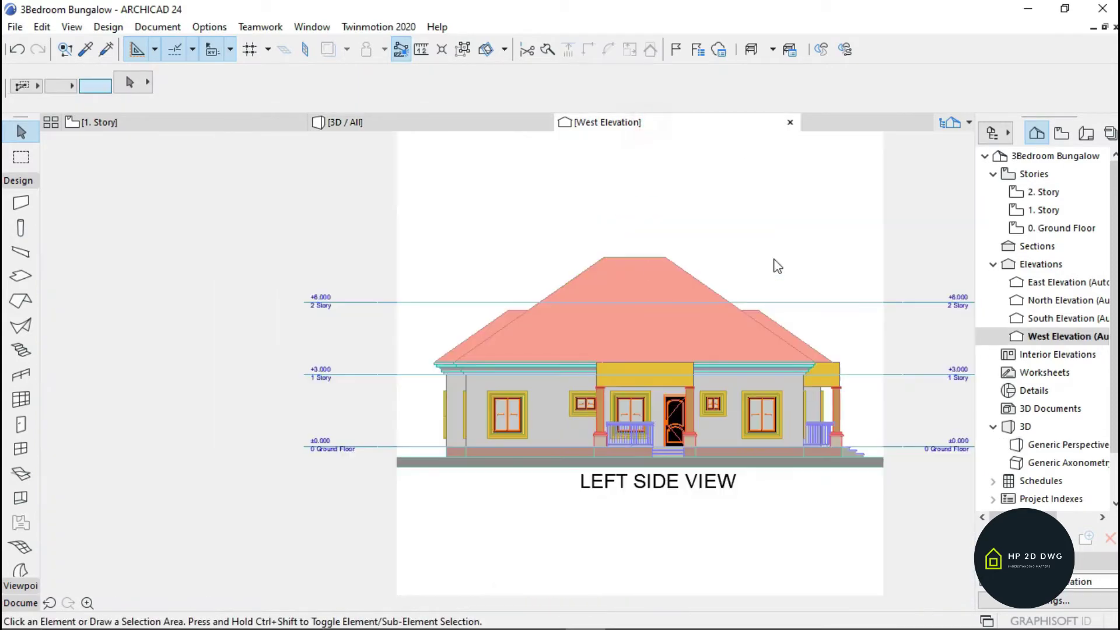
scroll(659, 298, "up", 2)
left_click(632, 296)
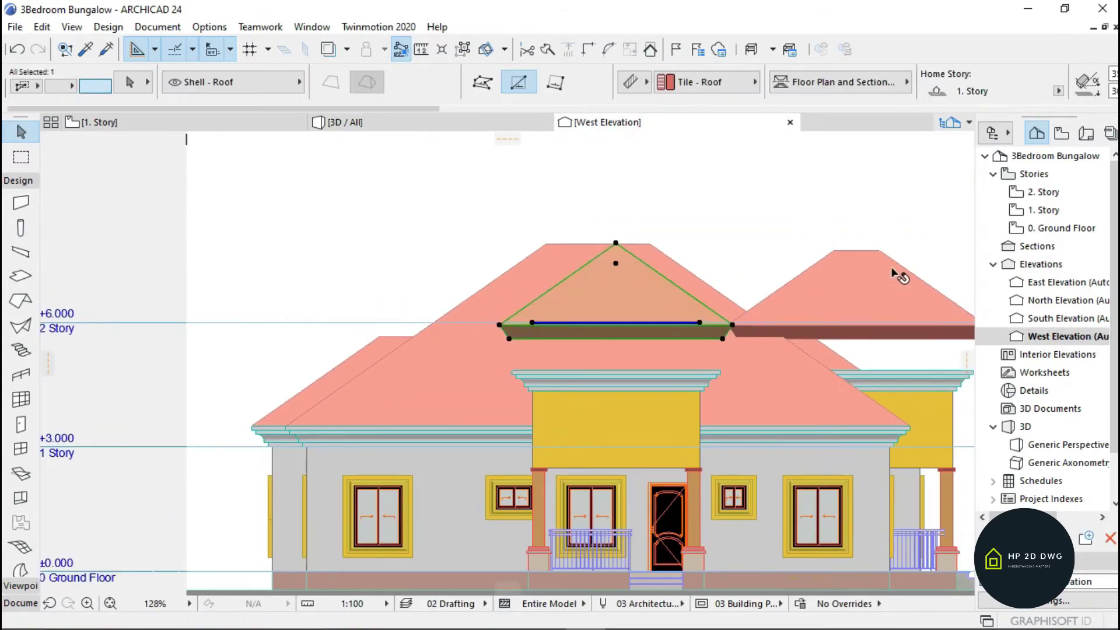
left_click(1058, 91)
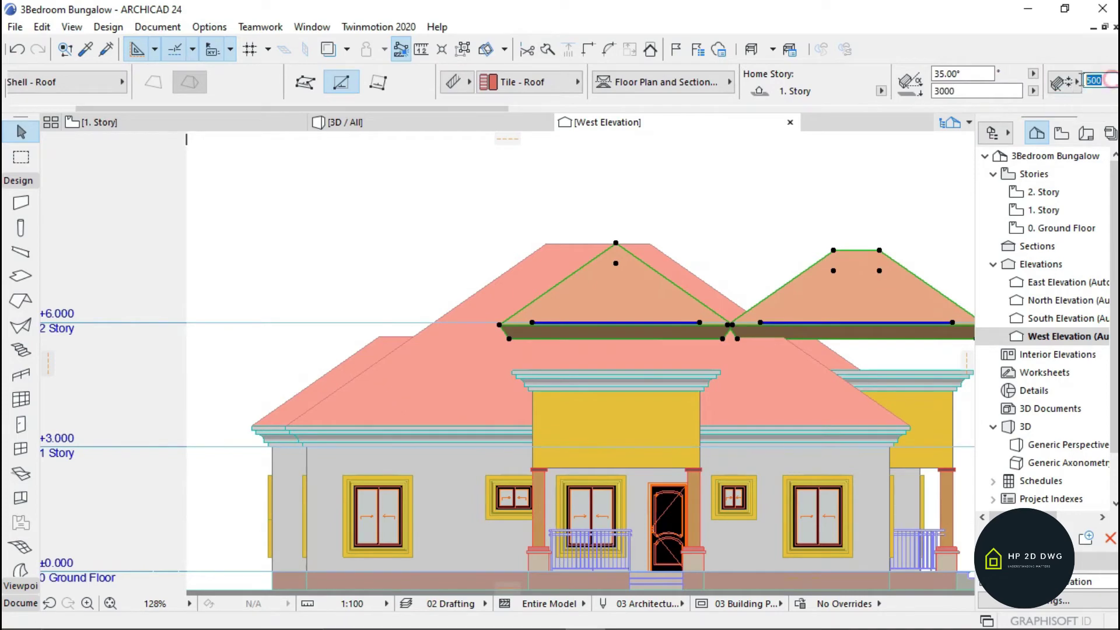
key("Return")
scroll(764, 165, "down", 1)
Step: Lower the two selected porch roofs vertically until their eave corner meets the top outer corner of the porch profile beam
scroll(1019, 89, "down", 3)
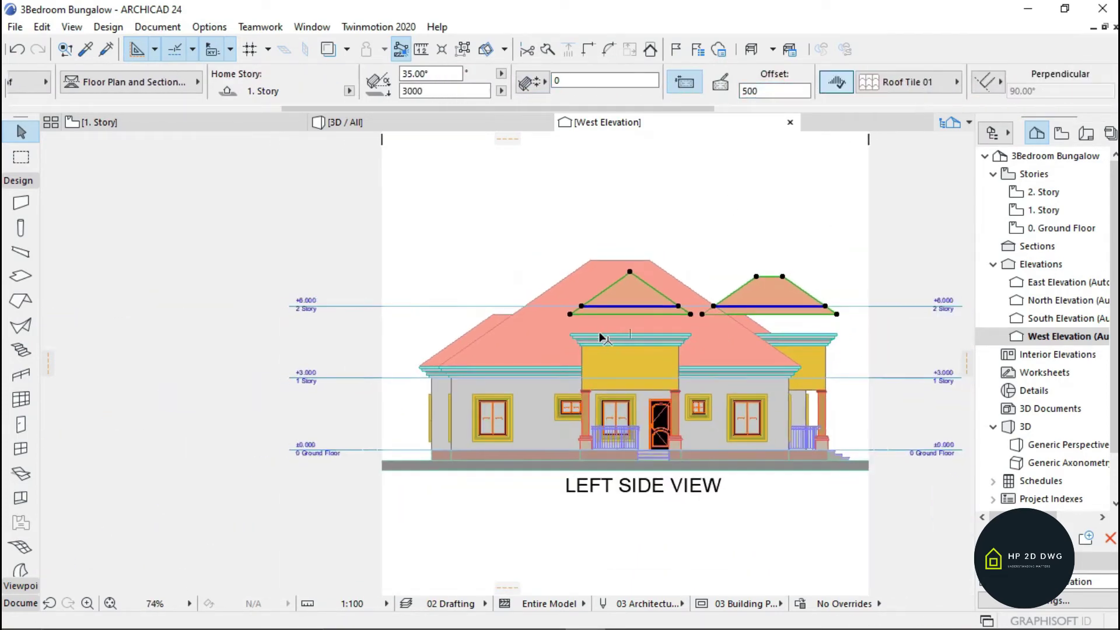
scroll(551, 292, "up", 6)
left_click(550, 238)
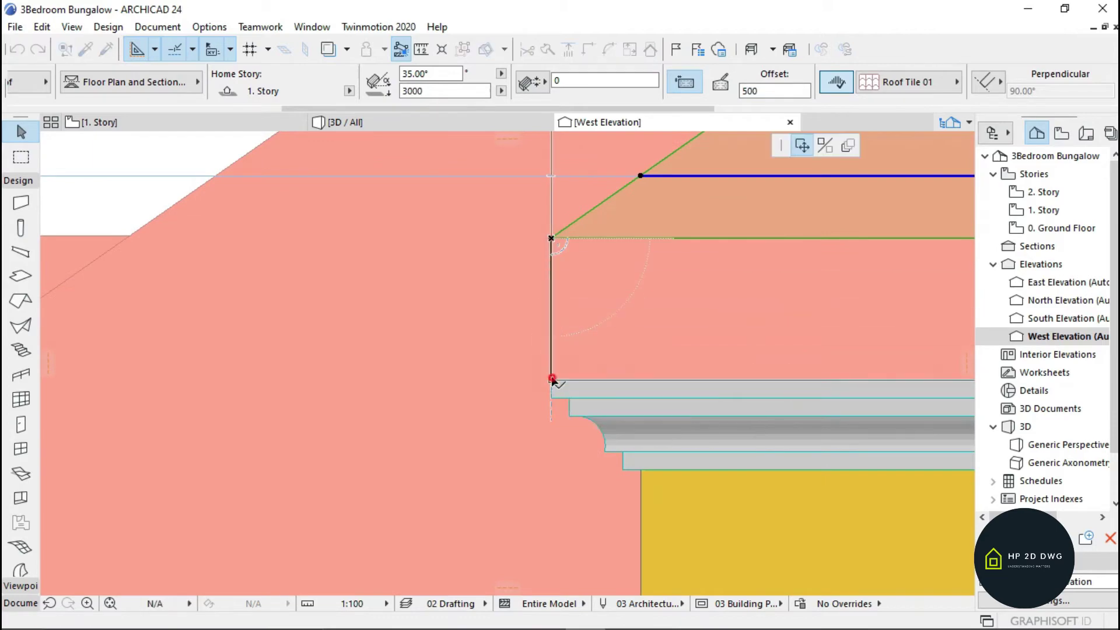
scroll(554, 385, "down", 9)
key("Escape")
scroll(725, 363, "down", 4)
scroll(811, 370, "up", 4)
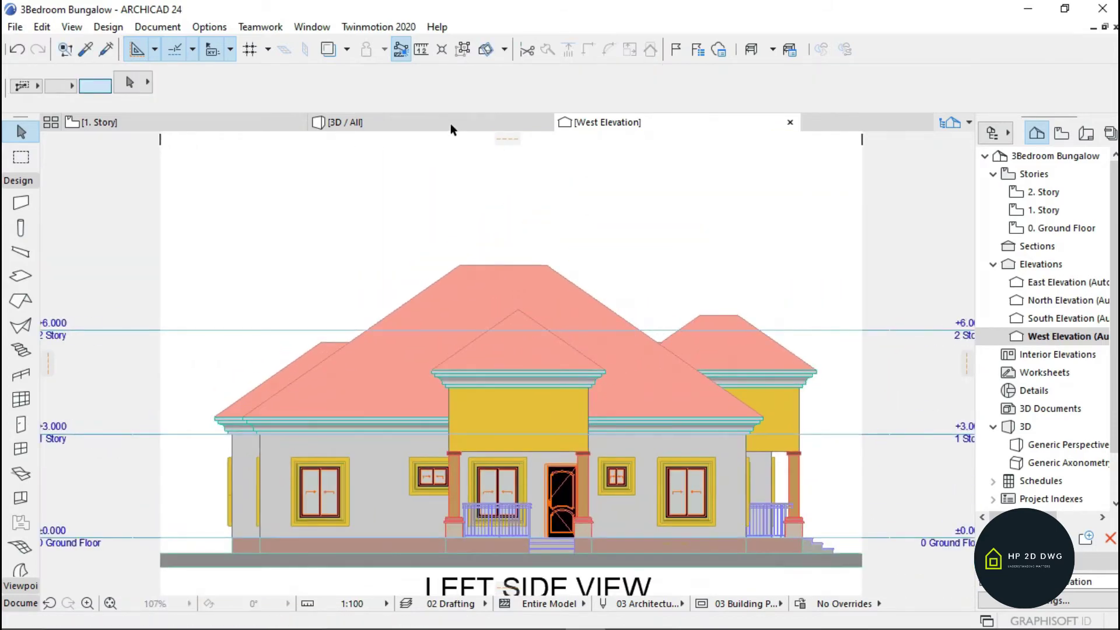
Step: In the South Elevation, set the raised right porch roof's thickness to 0 and its offset to 500 mm
left_click(396, 123)
key("Left")
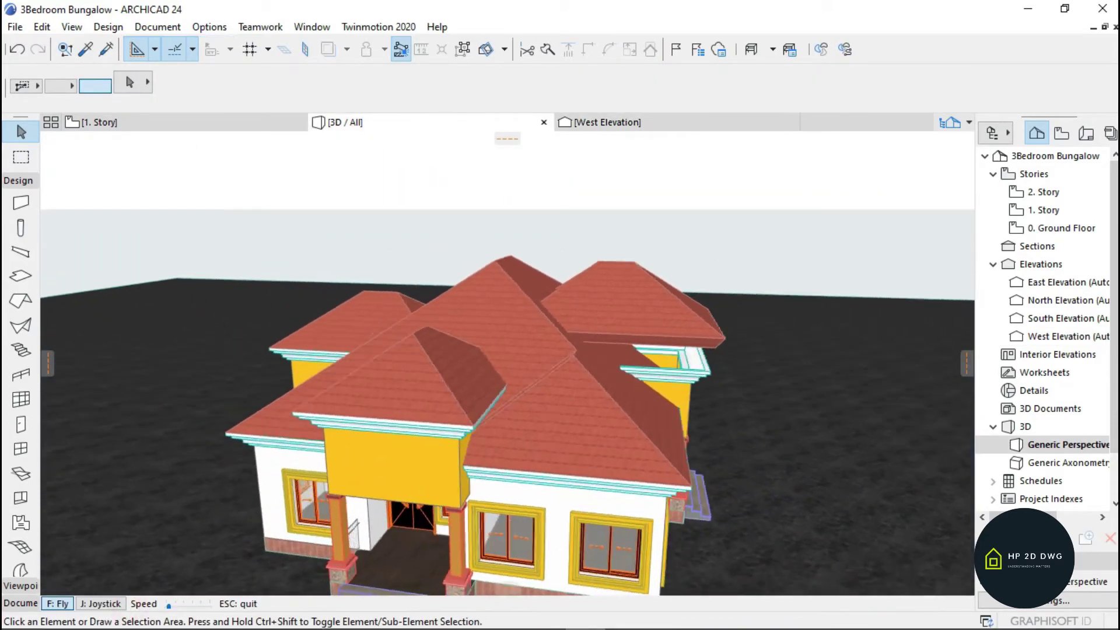
middle_click_drag(507, 361, 810, 368, "shift")
key("Escape")
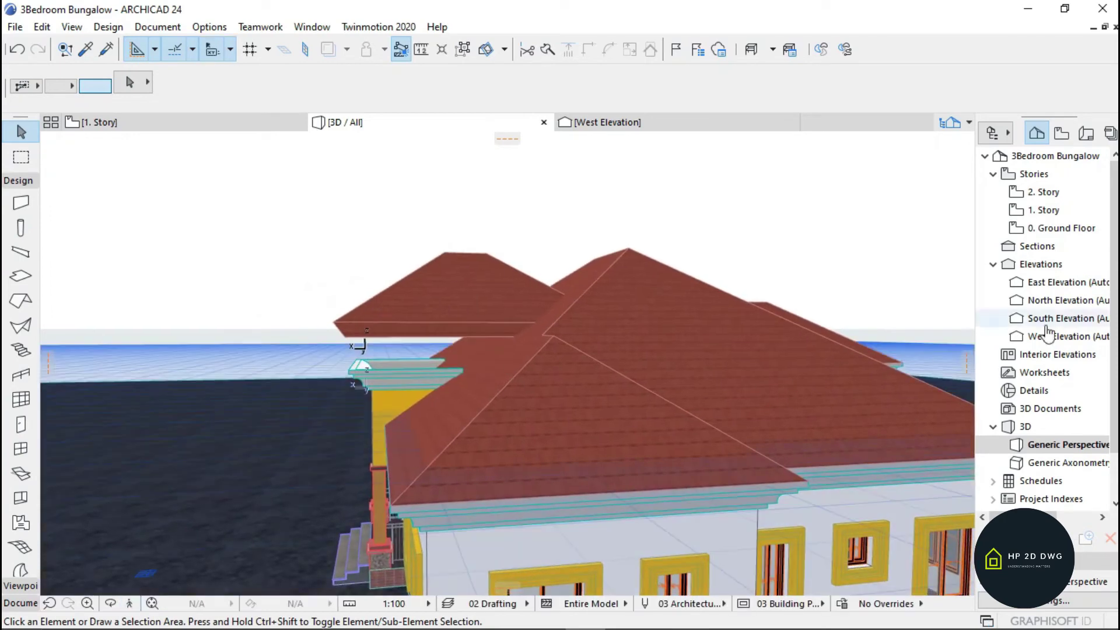
left_click(1082, 322)
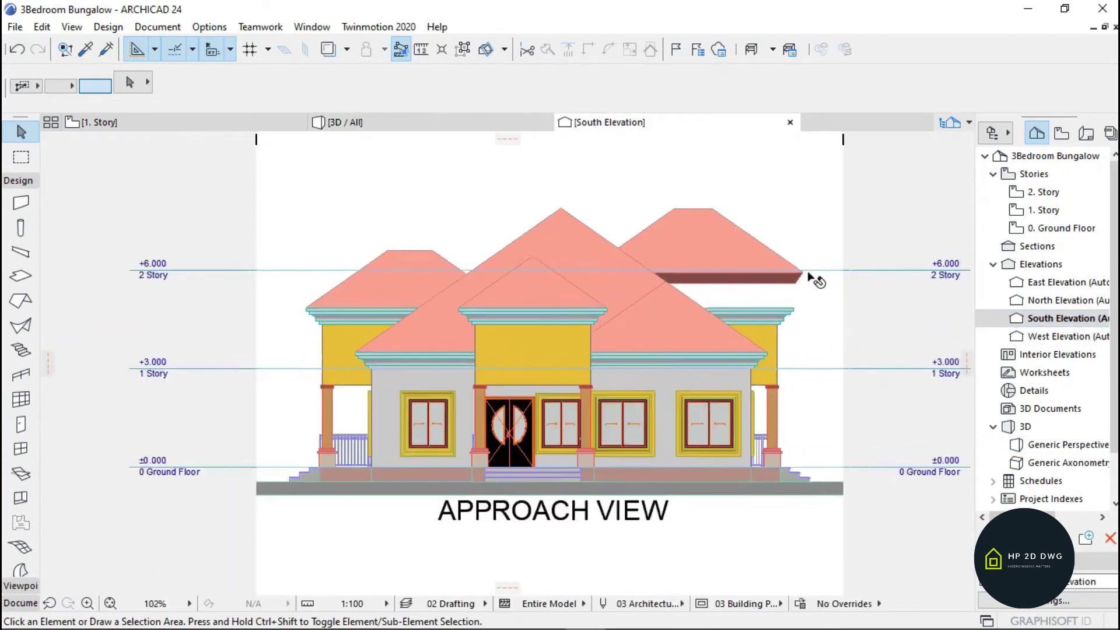
scroll(812, 275, "up", 5)
left_click(706, 203)
scroll(991, 82, "down", 5)
left_click_drag(999, 80, 887, 88)
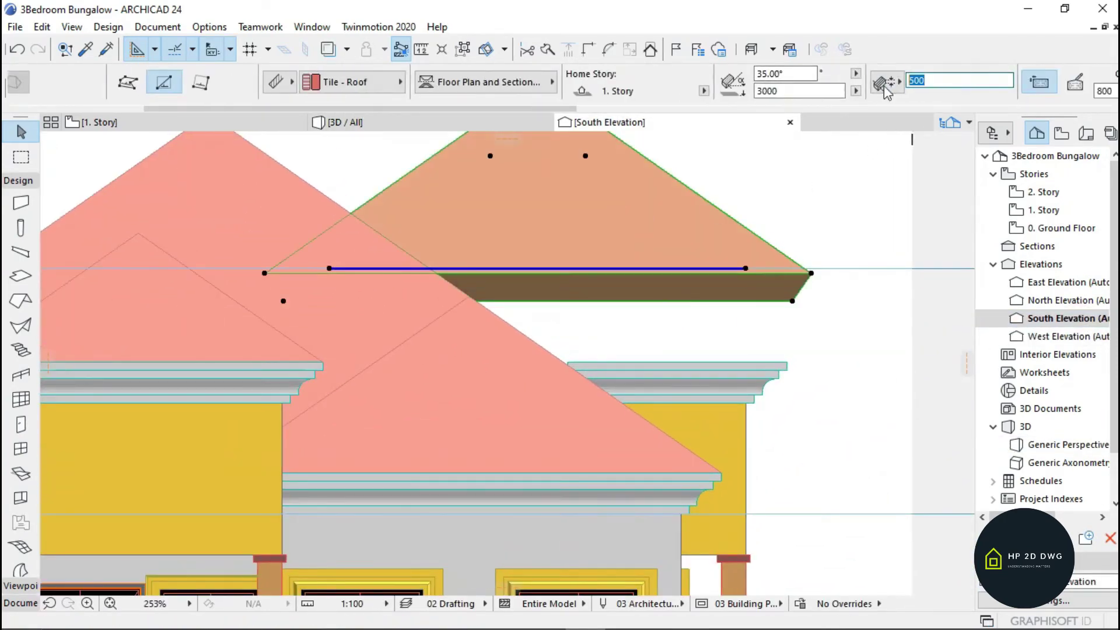
type("0")
key("Return")
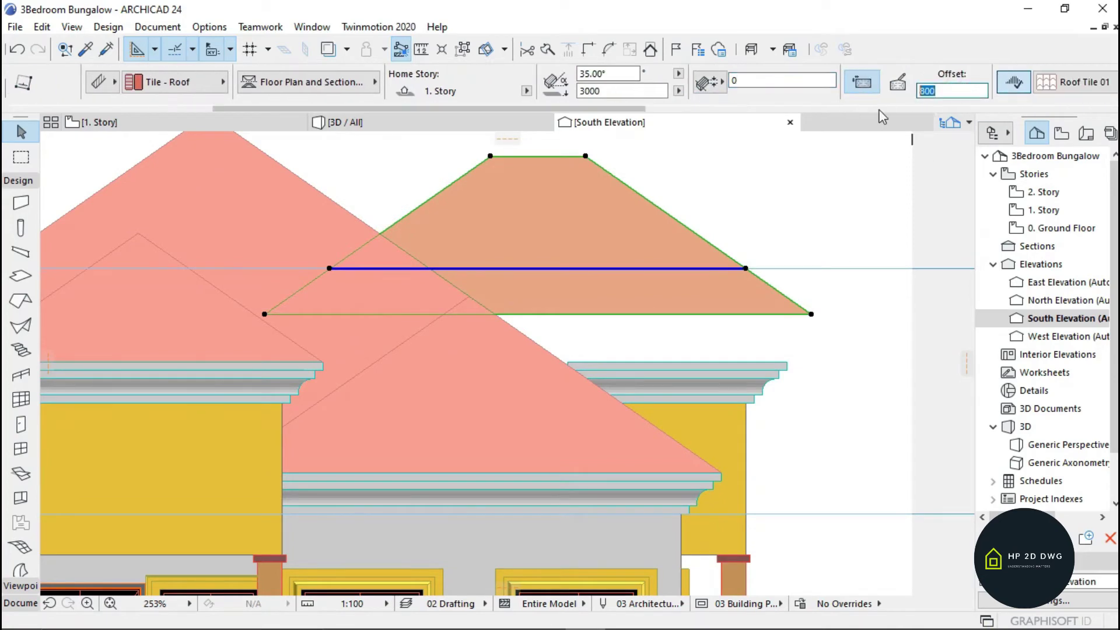
Step: Lower the right porch roof vertically from its eave corner onto the top outer corner of its profile beam
scroll(824, 336, "up", 5)
left_click(785, 270)
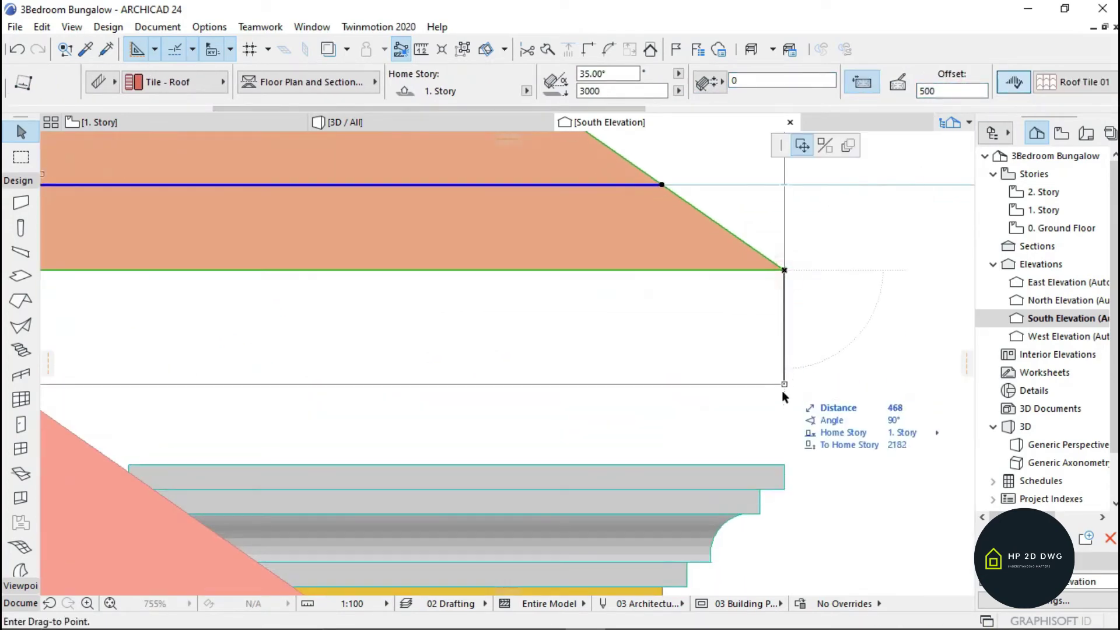
left_click(784, 465)
left_click(679, 300)
scroll(678, 299, "down", 5)
Step: Fly around the bungalow in 3D to examine how the three porch roofs sit on their profile beams
left_click(368, 123)
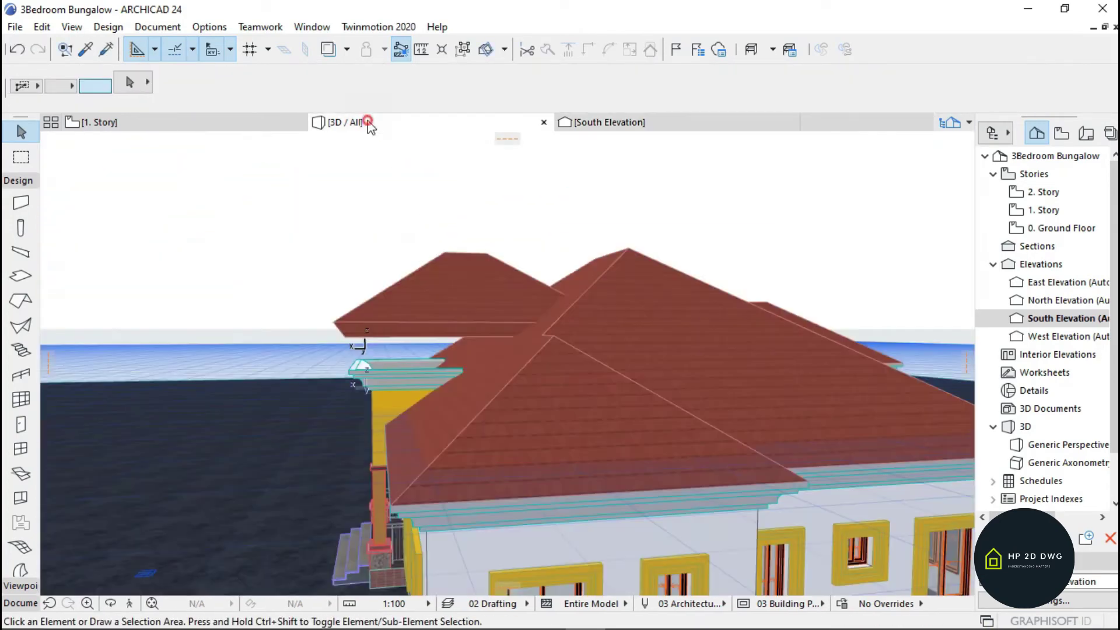
middle_click_drag(409, 361, 734, 365, "shift")
middle_click_drag(198, 414, 899, 382, "shift")
middle_click_drag(560, 379, 481, 382, "shift")
key("Escape")
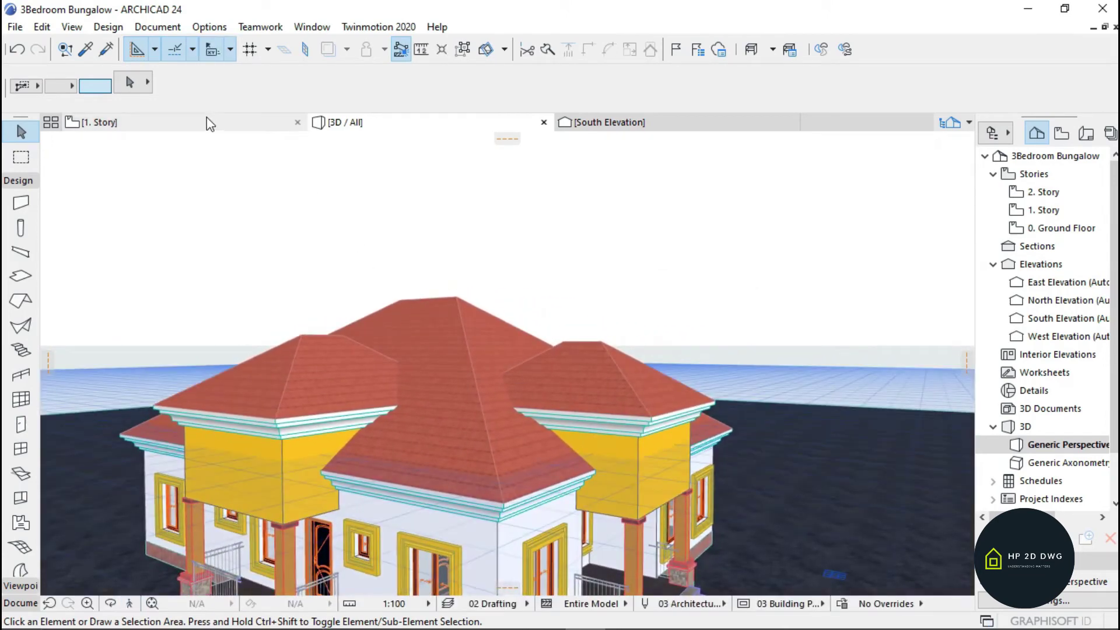
Step: On 1. Story, stretch the front porch roof's inner ridge end to its inner pivot line, turning that hip into a 90° gable
left_click(247, 127)
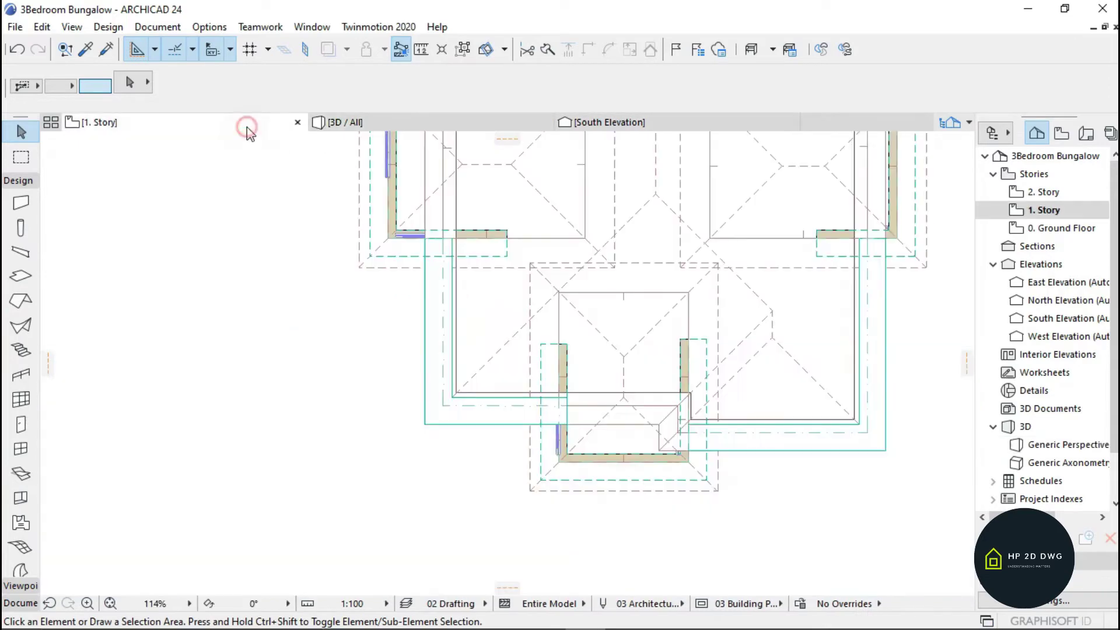
scroll(532, 313, "down", 3)
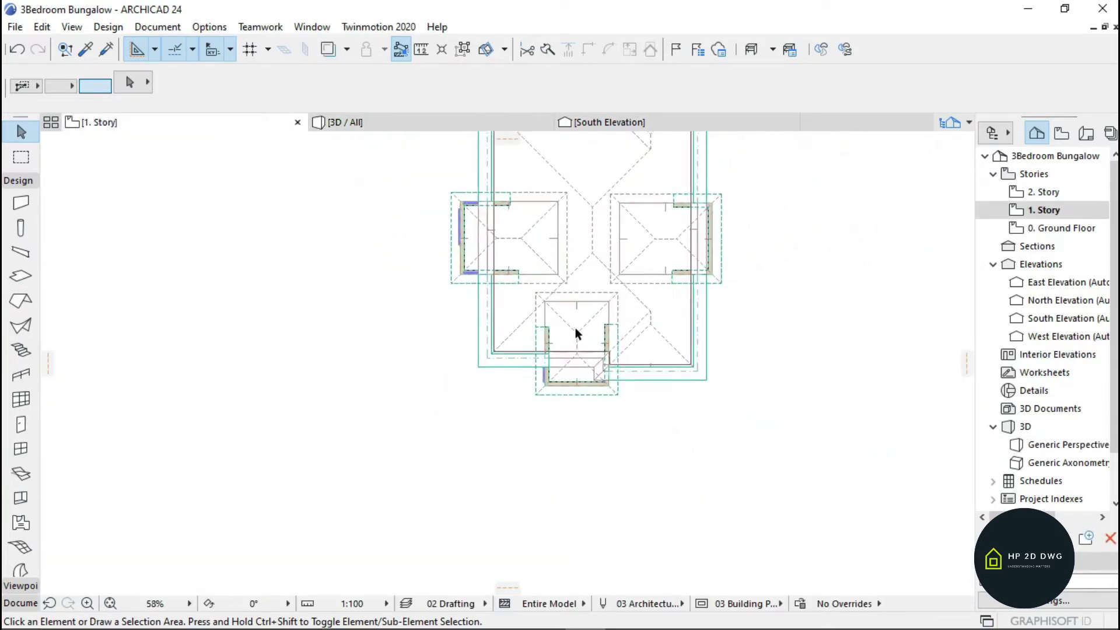
scroll(575, 327, "up", 2)
left_click(568, 337)
scroll(578, 331, "up", 3)
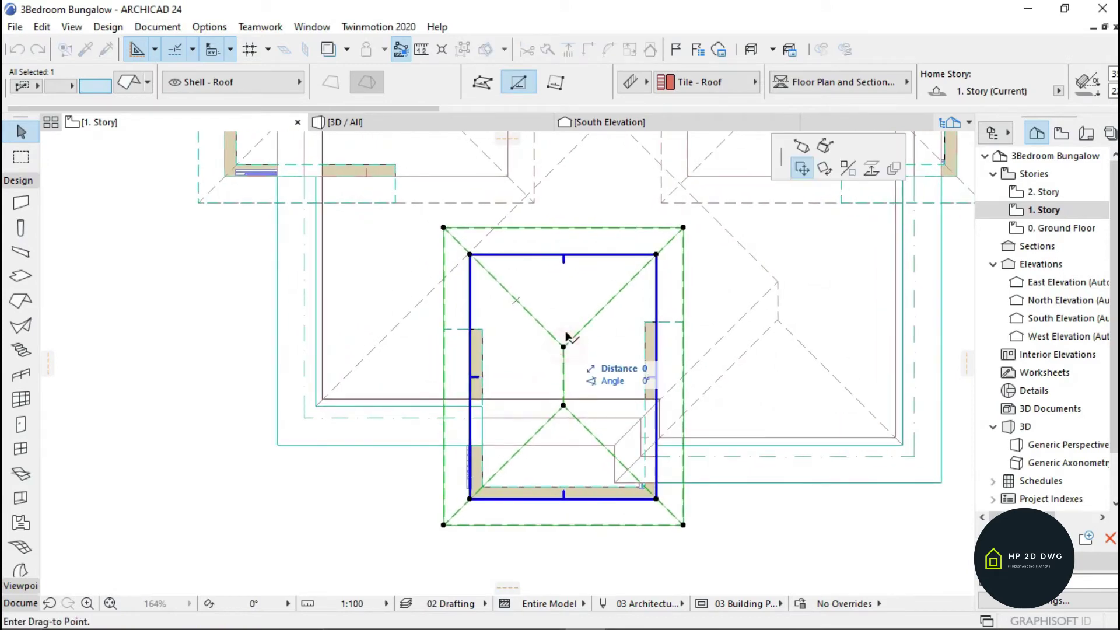
key("Escape")
left_click(564, 348)
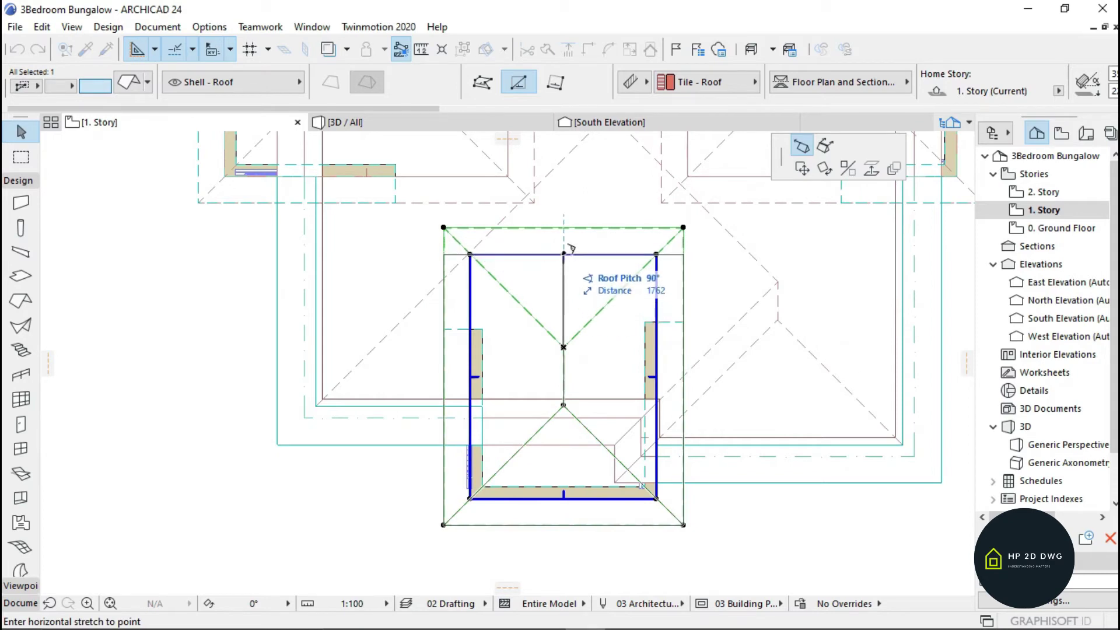
key("Escape")
scroll(536, 303, "down", 3)
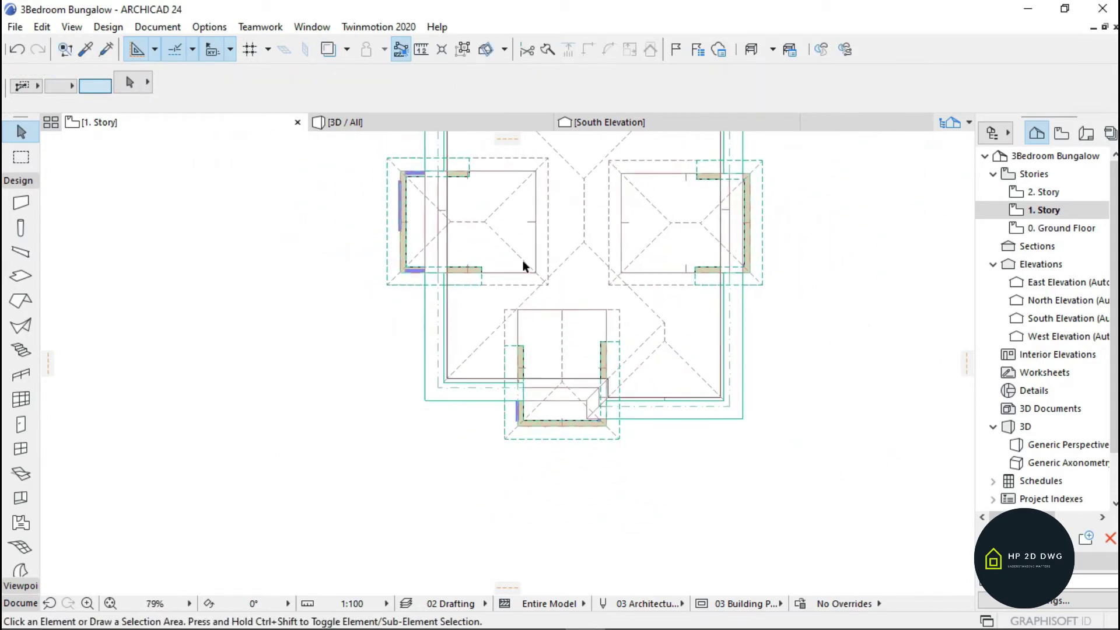
Step: Turn the left porch roof's inner hip into a gable by stretching its ridge end to the inner pivot line
scroll(509, 205, "up", 5)
left_click(470, 290)
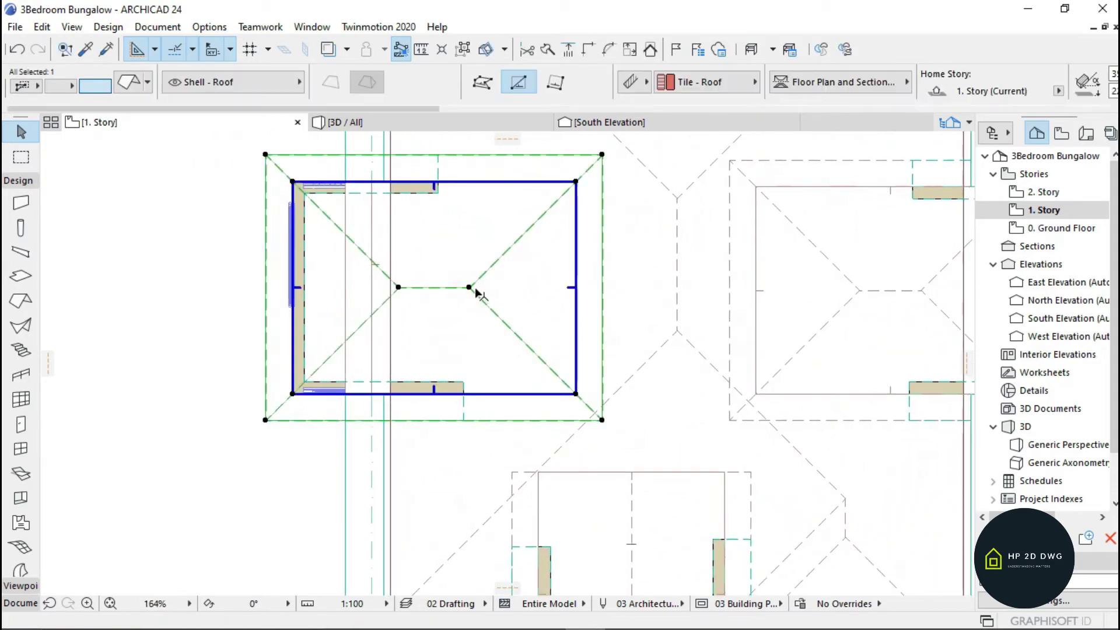
left_click(470, 287)
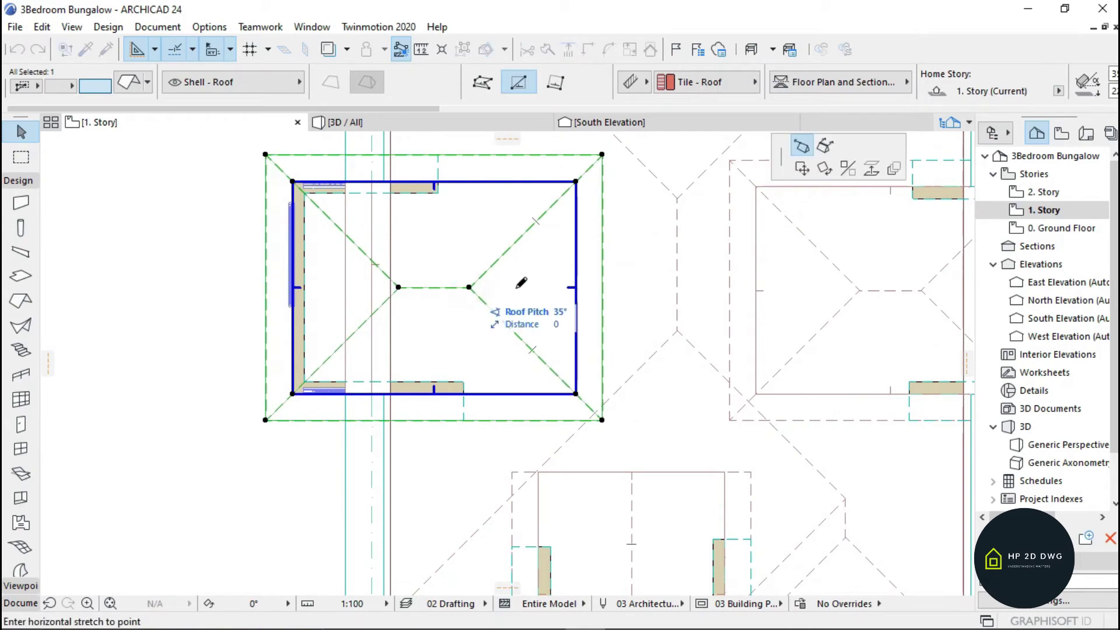
left_click(576, 287)
scroll(466, 288, "down", 3)
Step: Stretch the right porch roof's inner ridge end to its inner pivot line to form a gable, and return to 3D
scroll(671, 282, "up", 4)
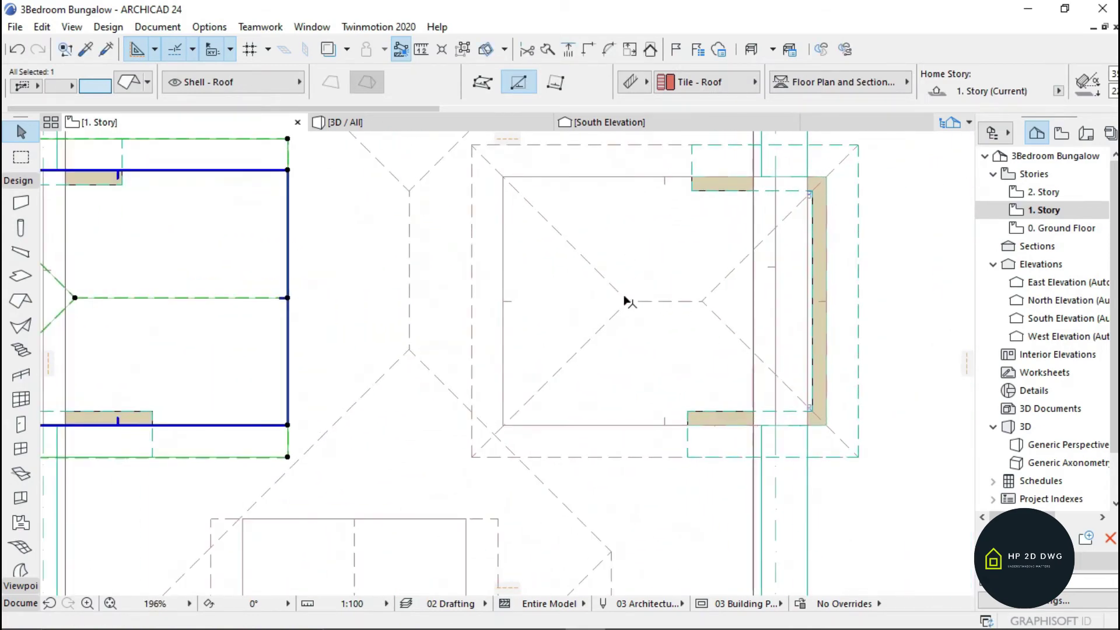
left_click(626, 301)
left_click(627, 301)
left_click(504, 301)
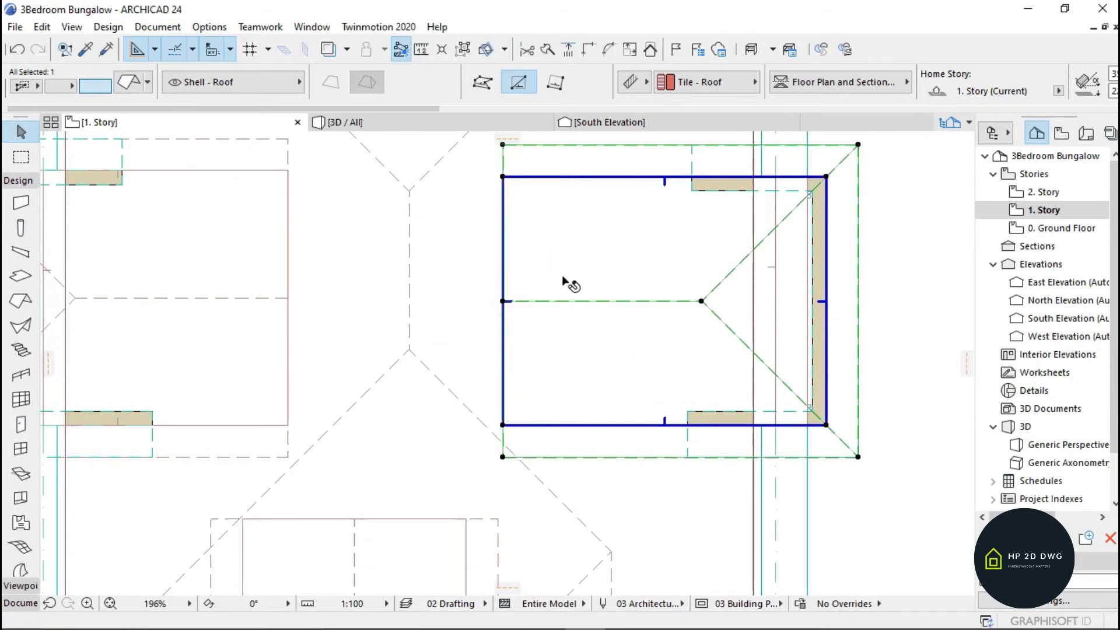
key("Escape")
scroll(555, 230, "down", 4)
left_click(445, 124)
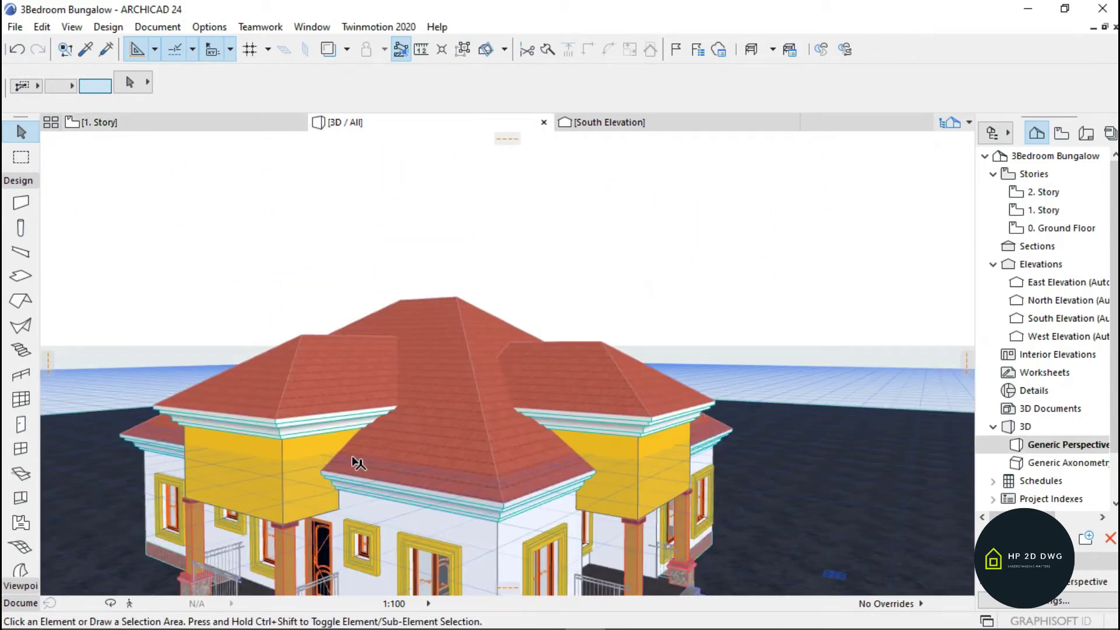
Step: Fly around the bungalow in 3D to examine how the gabled porch roofs meet the main roof
key("Left")
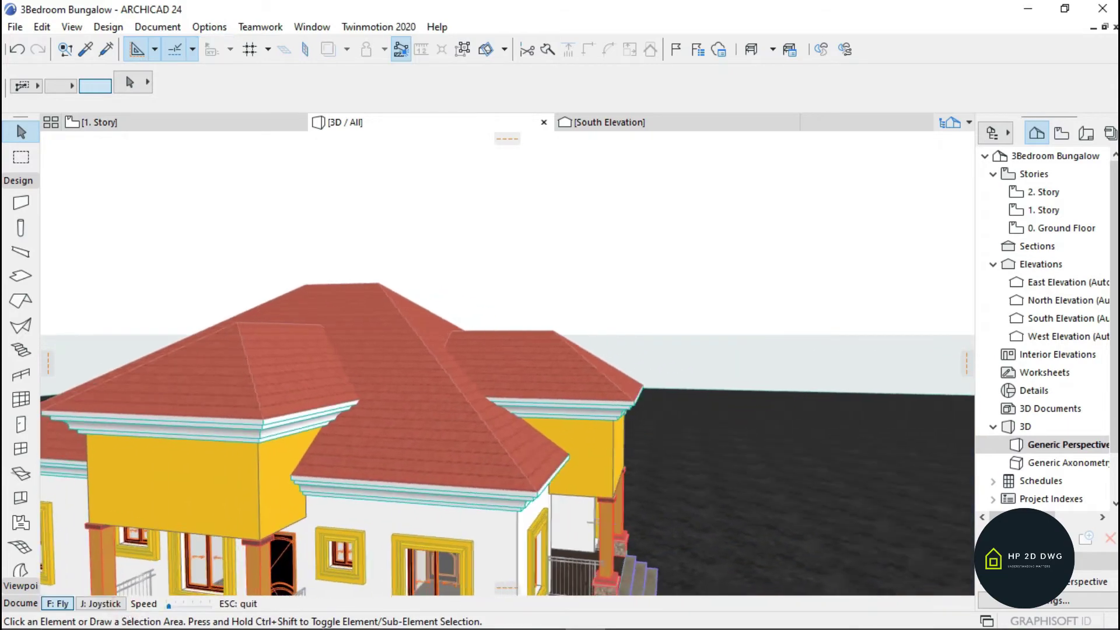
key("Left")
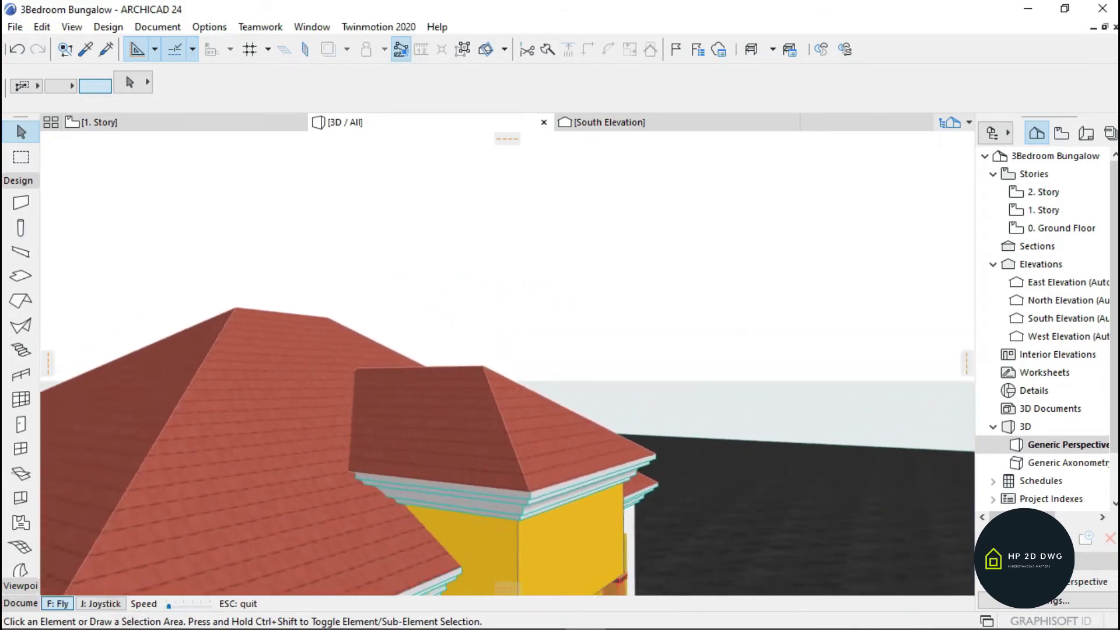
key("Right")
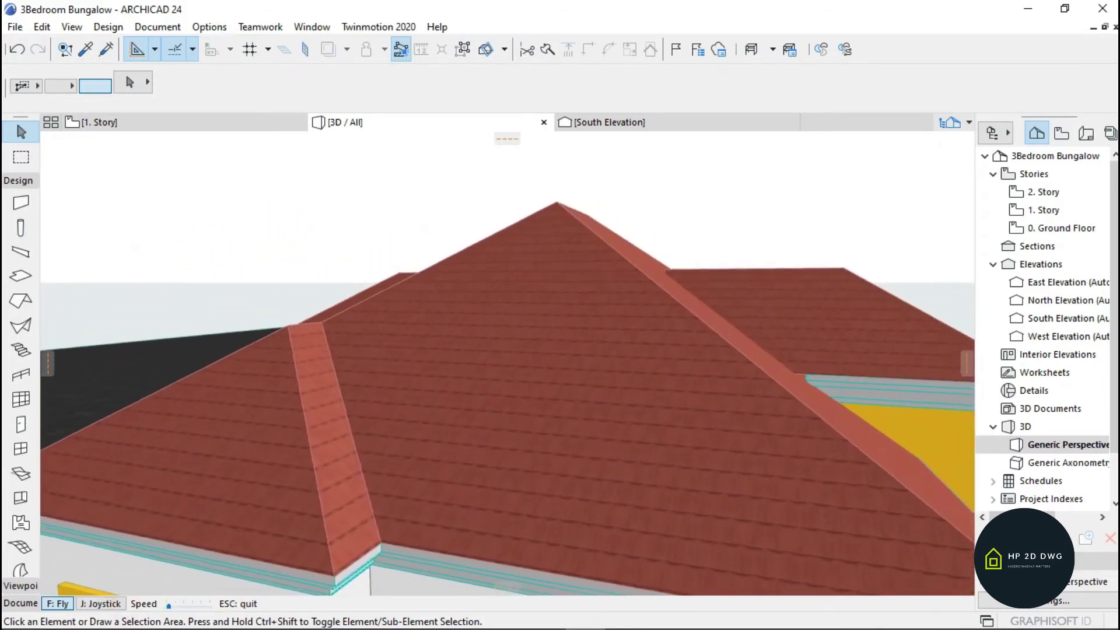
key("Left")
key("Left")
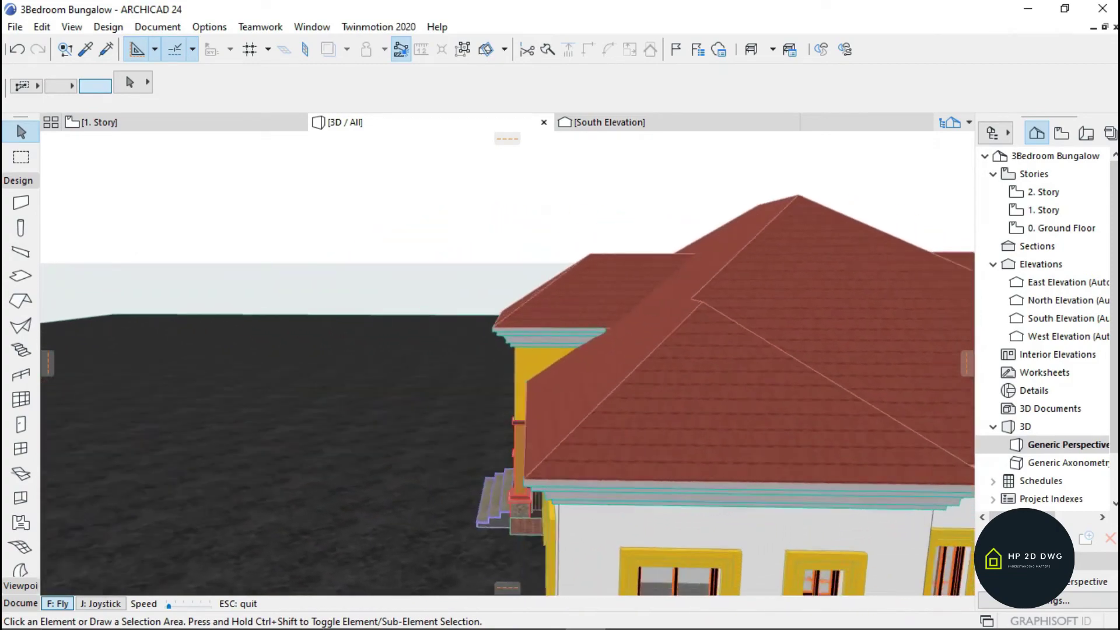
key("Left")
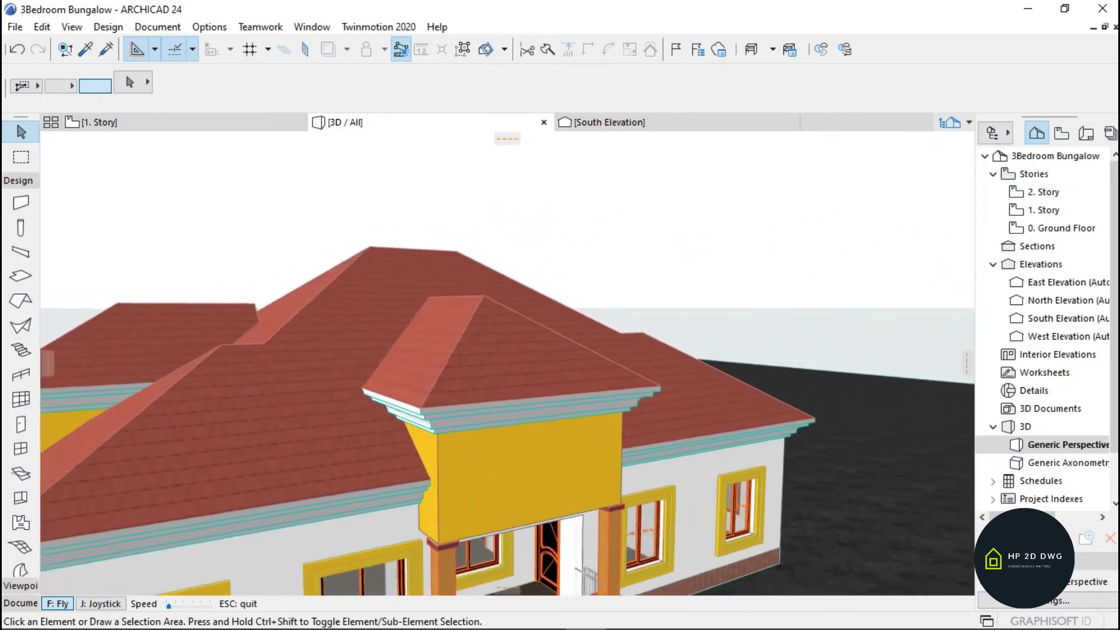
key("Left")
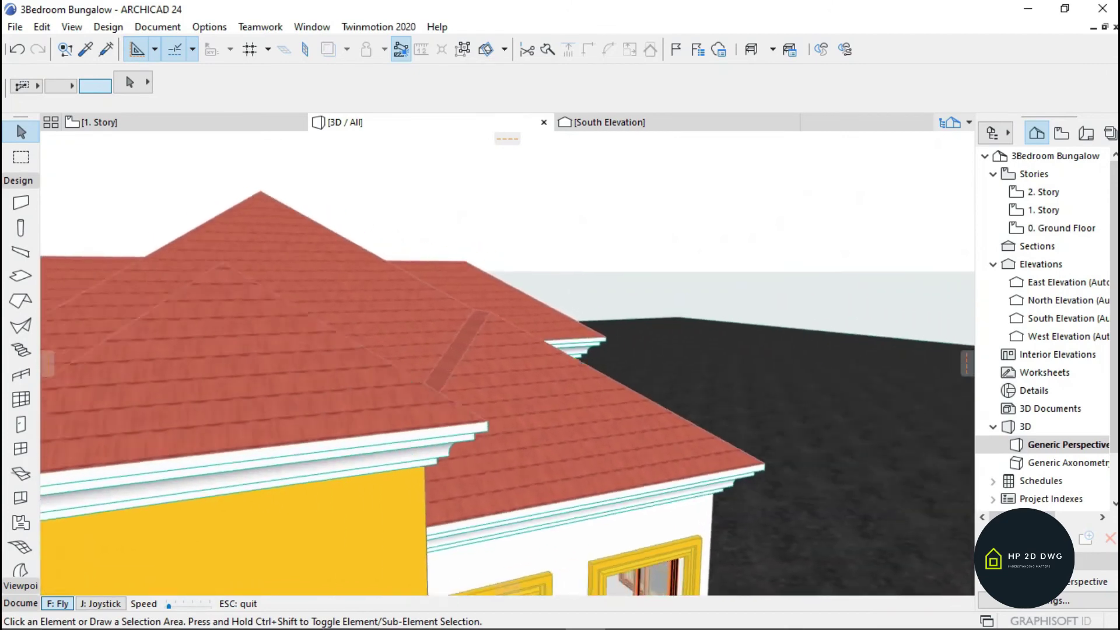
key("Down")
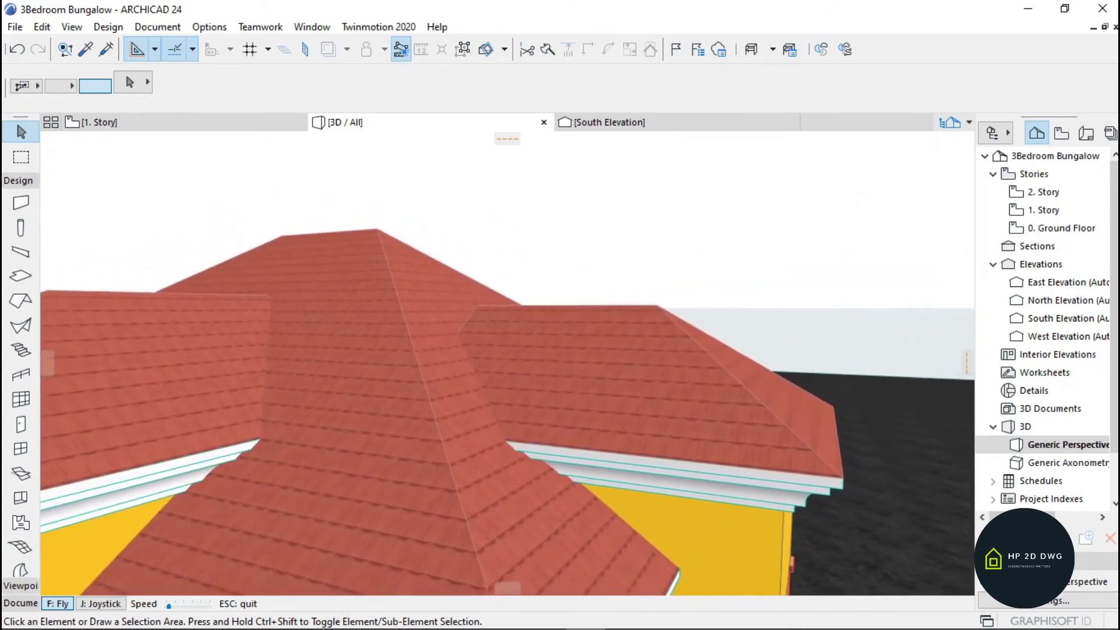
key("Escape")
Step: On 1. Story, offset the right porch roof's inner edge further inward, toward the main roof's ridge
left_click(192, 121)
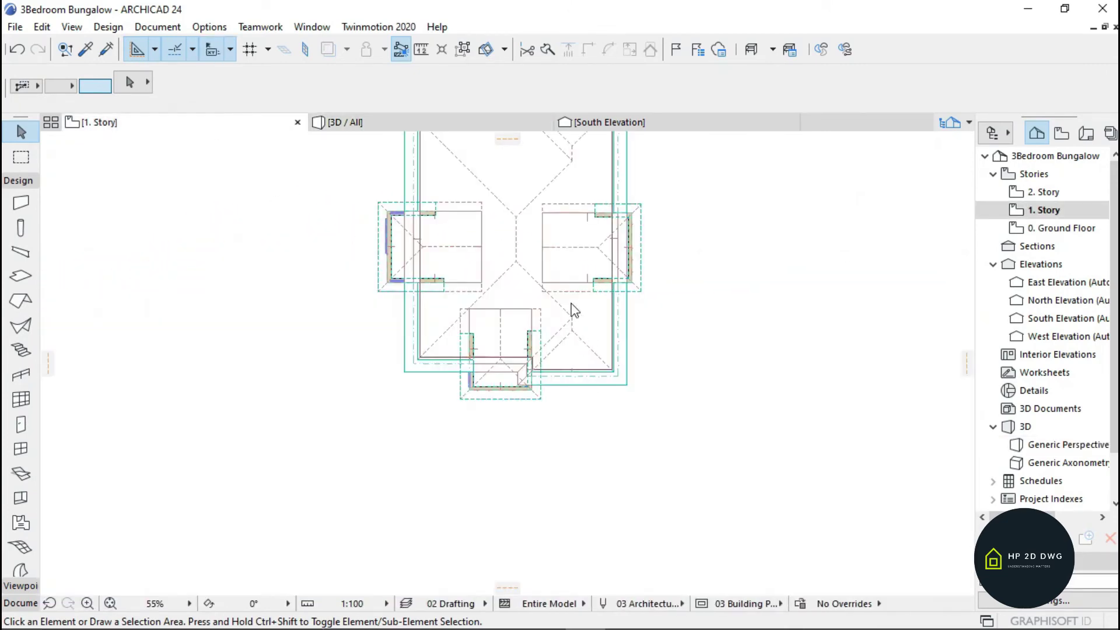
scroll(554, 219, "up", 3)
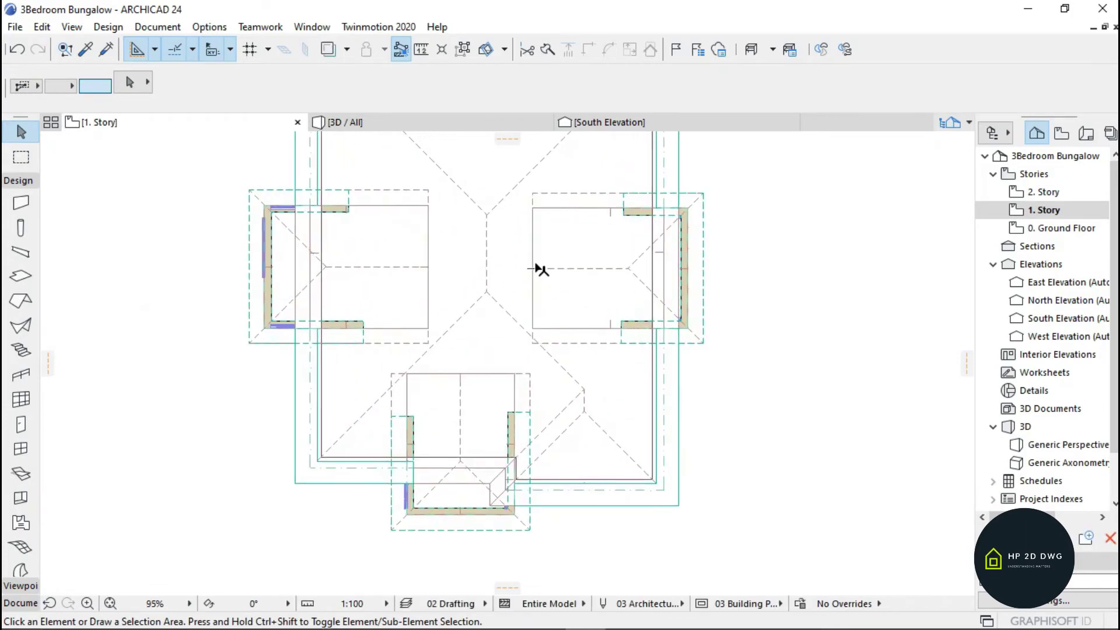
left_click(534, 268)
scroll(539, 211, "up", 3)
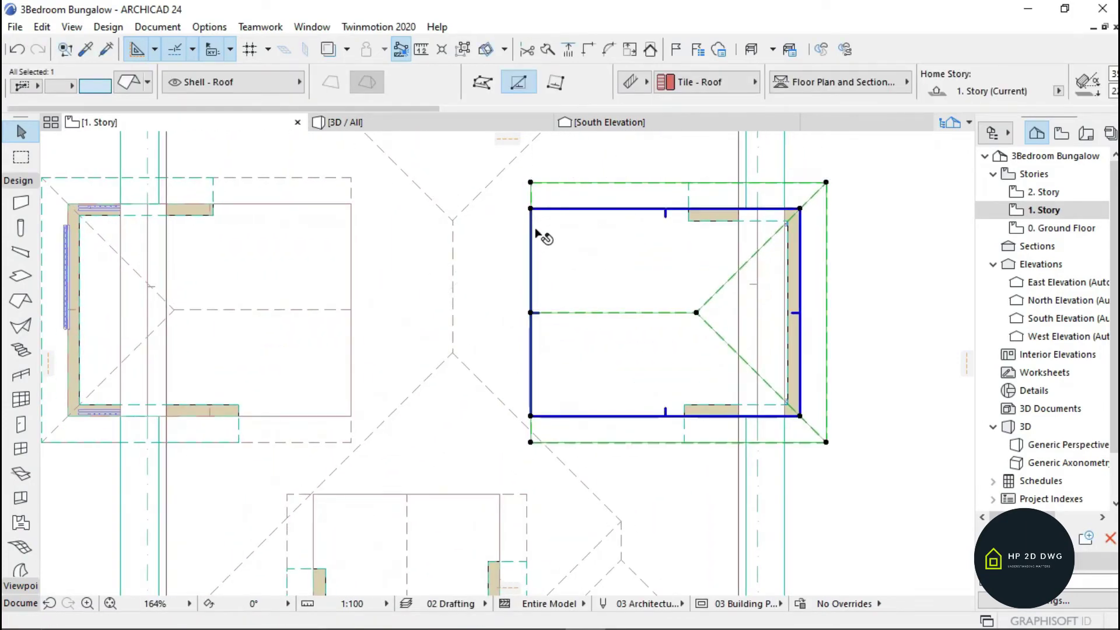
left_click(525, 262)
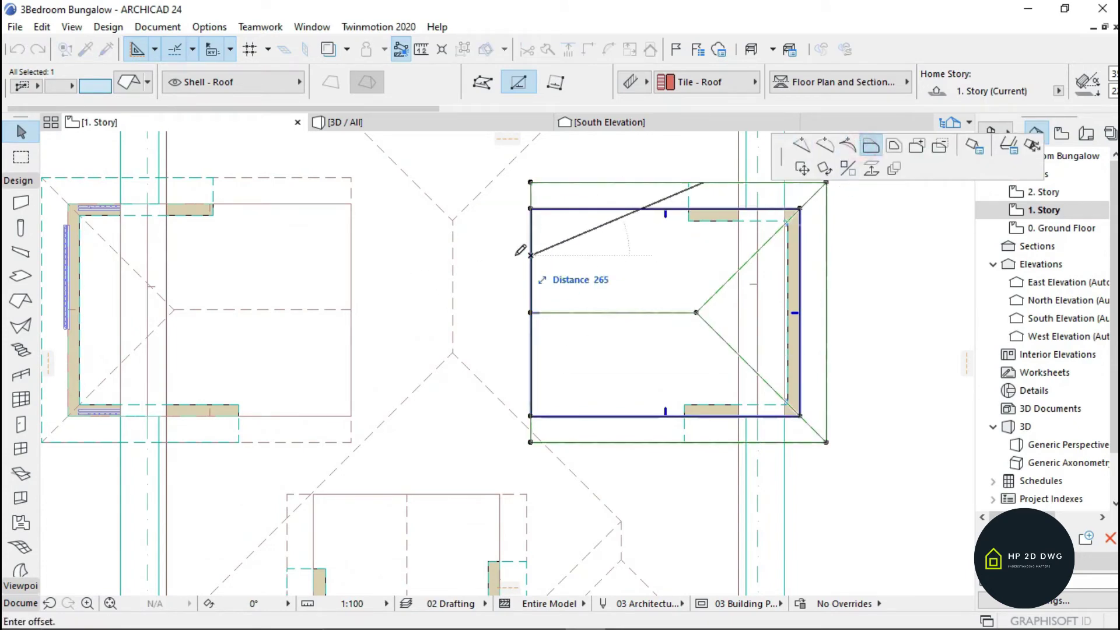
left_click(496, 254)
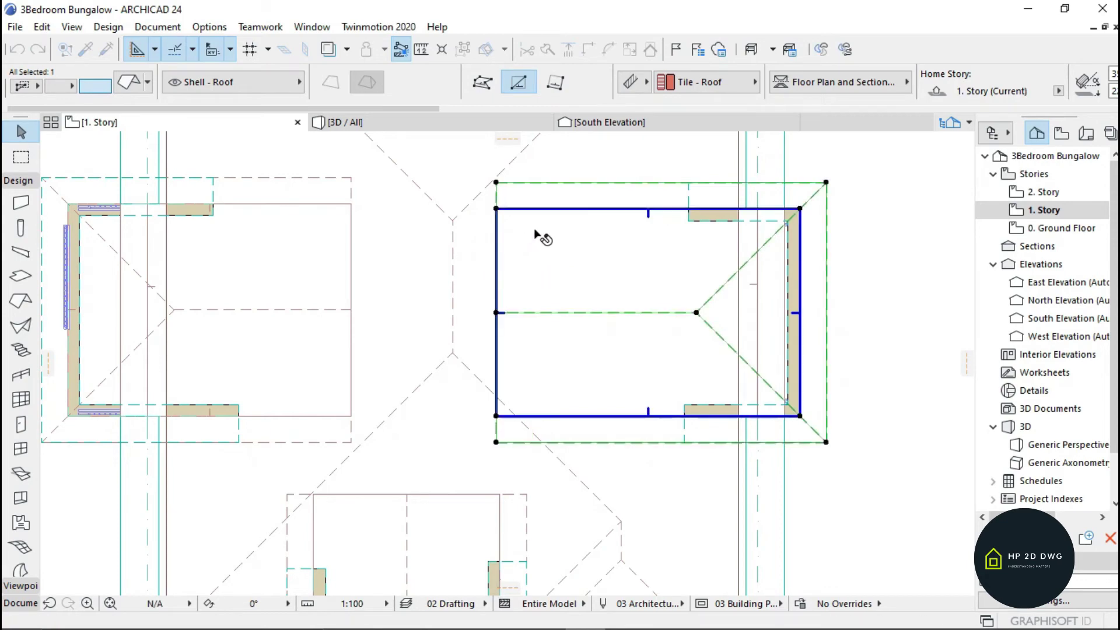
Step: Offset the left porch roof's inner edge about 700 mm inward, toward the main roof's ridge
scroll(437, 280, "down", 2)
scroll(426, 279, "up", 4)
left_click(417, 283)
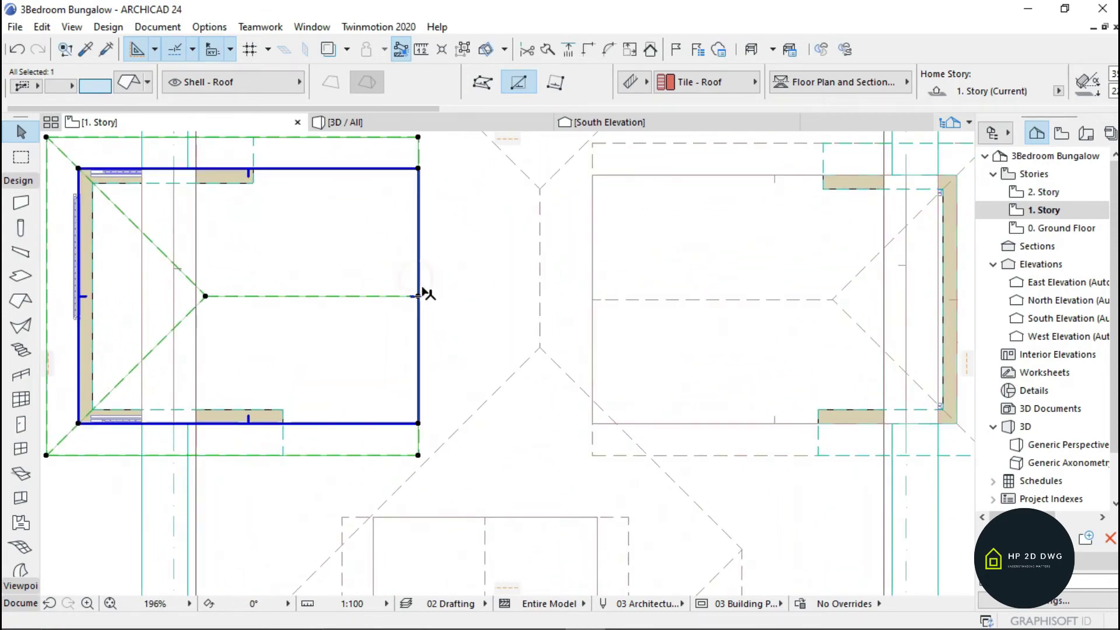
left_click(417, 277)
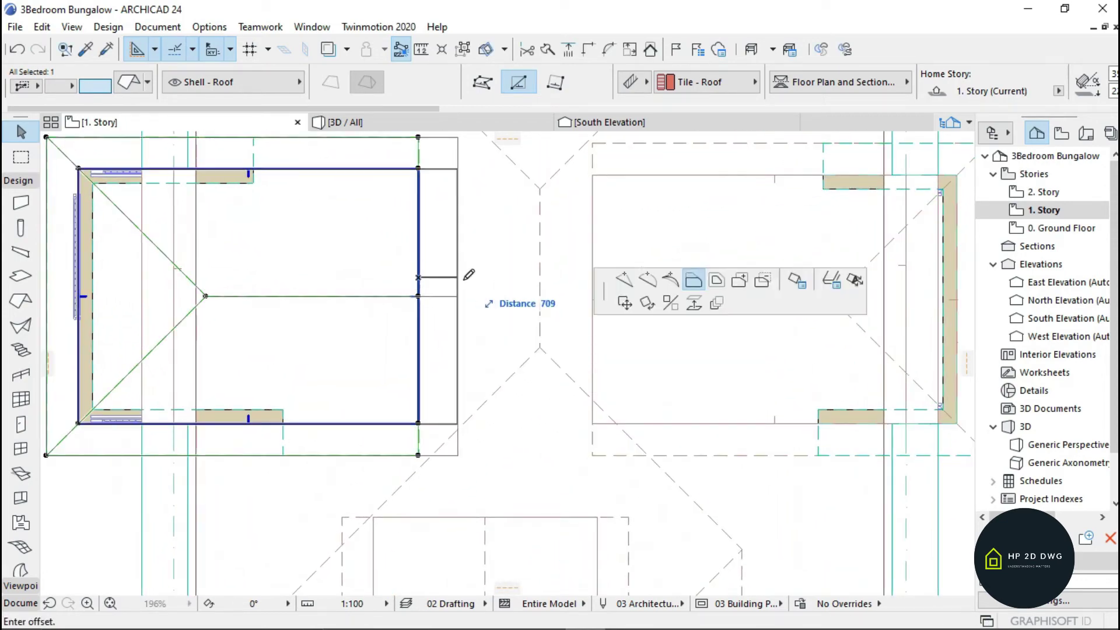
left_click(469, 229)
Step: Extend the front porch roof deeper into the main roof by offsetting its inner gable edge inward
scroll(542, 183, "down", 2)
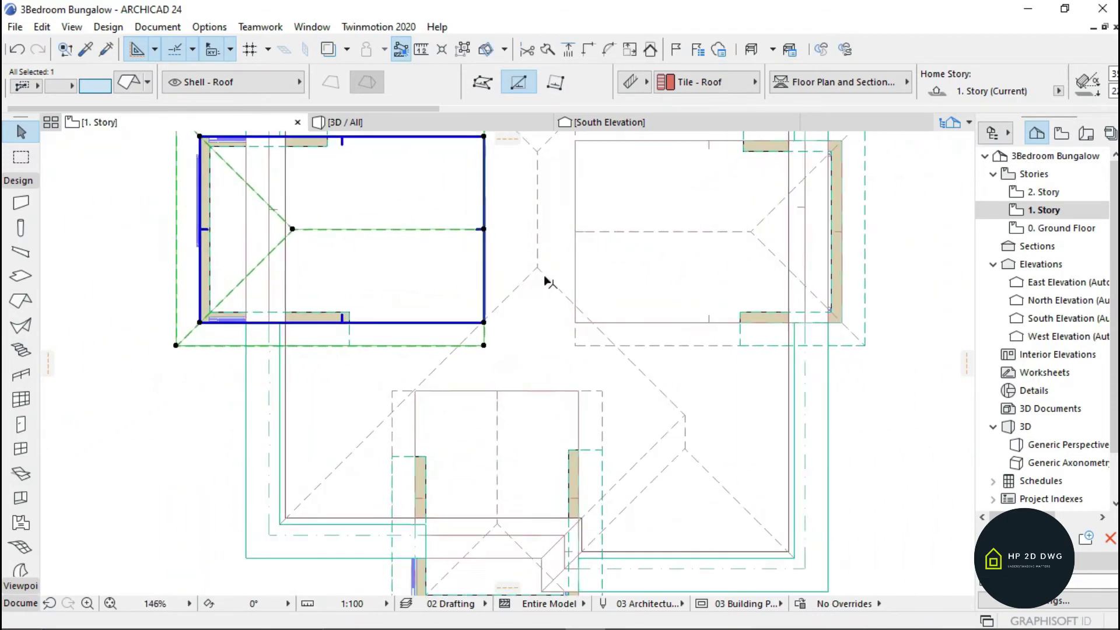
scroll(503, 410, "up", 2)
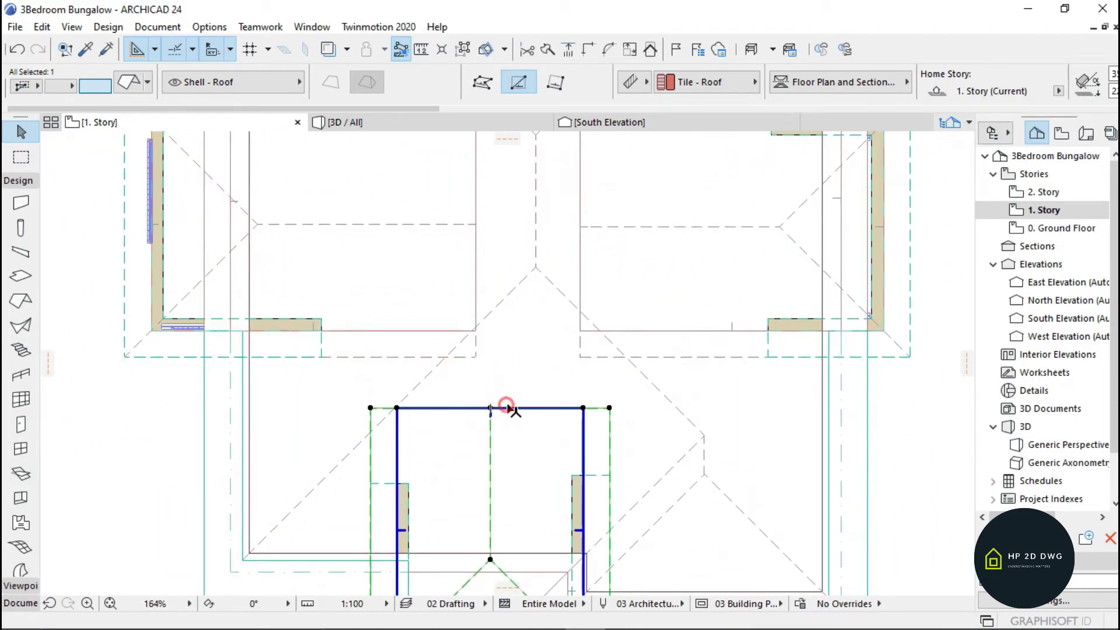
left_click(506, 408)
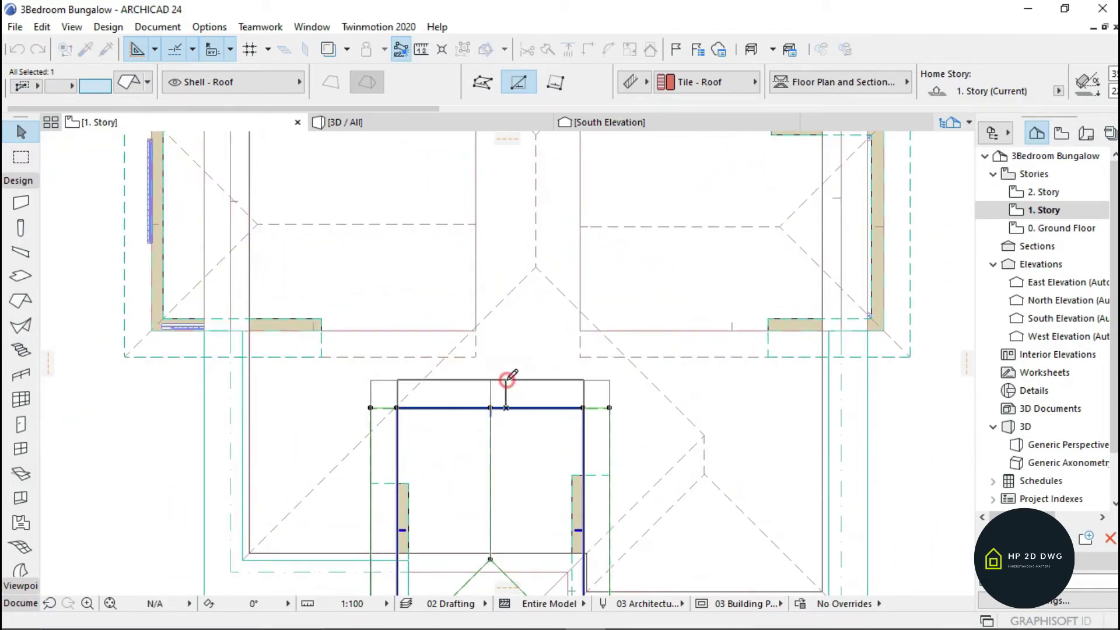
left_click(524, 380)
scroll(524, 312, "down", 3)
Step: Inspect in 3D, up close and from several sides, where the extended porch roof ridges meet the main roof slopes
left_click(414, 123)
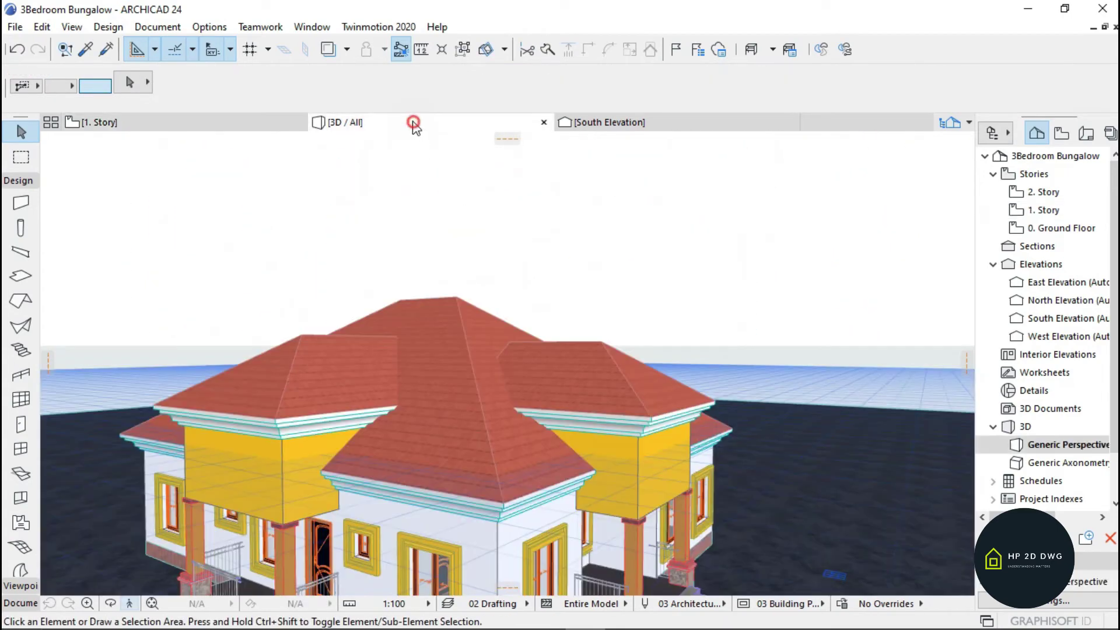
scroll(444, 422, "up", 3)
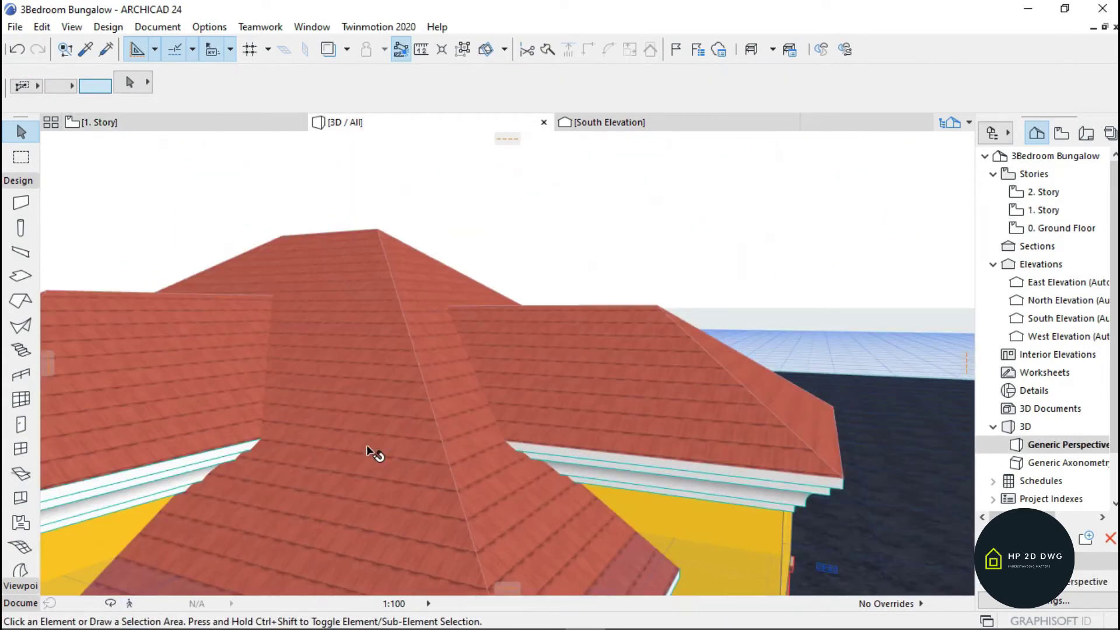
scroll(414, 330, "up", 3)
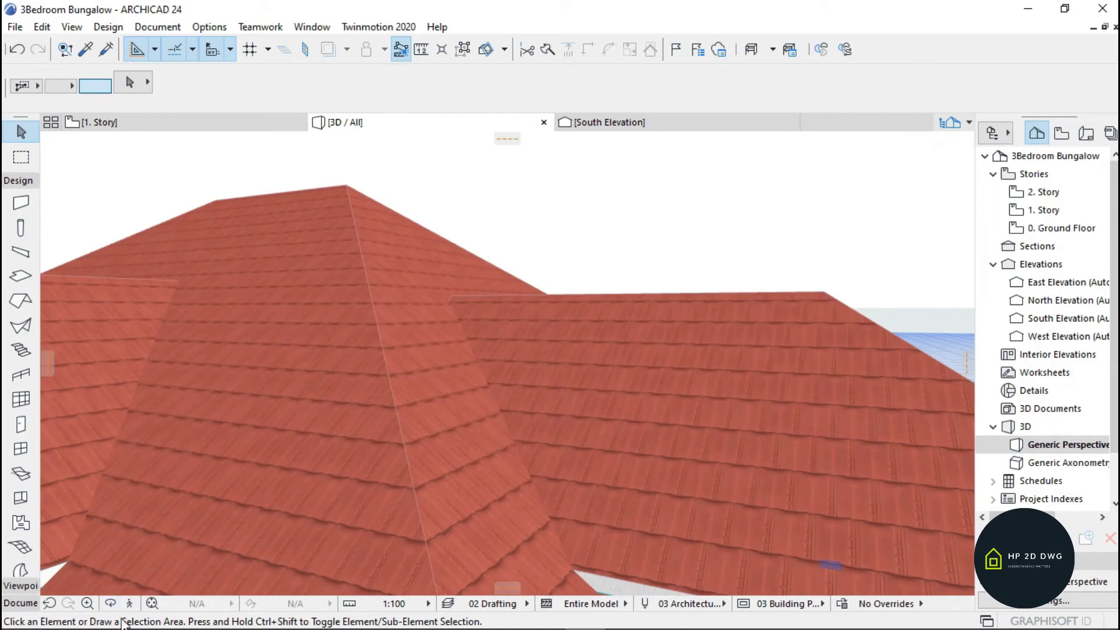
key("Page_Up")
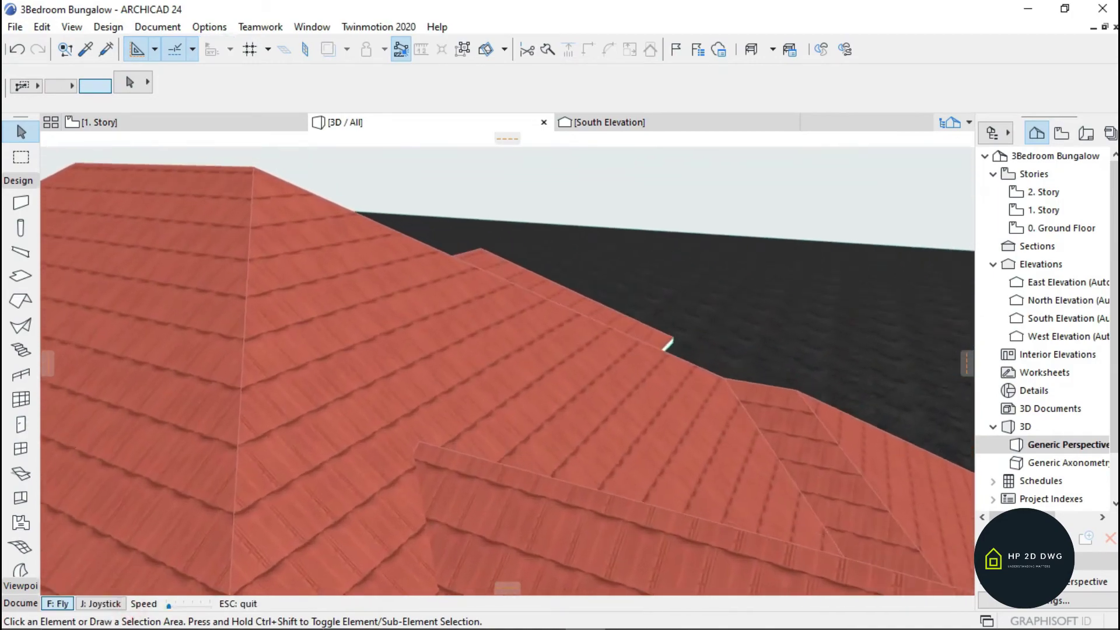
key("Up")
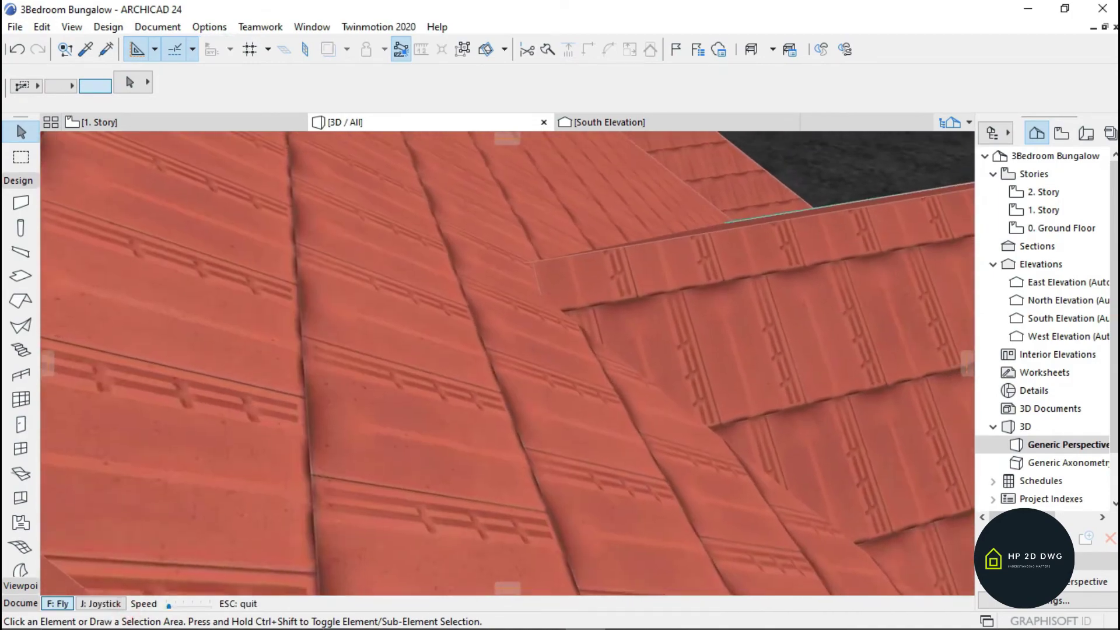
key("Up")
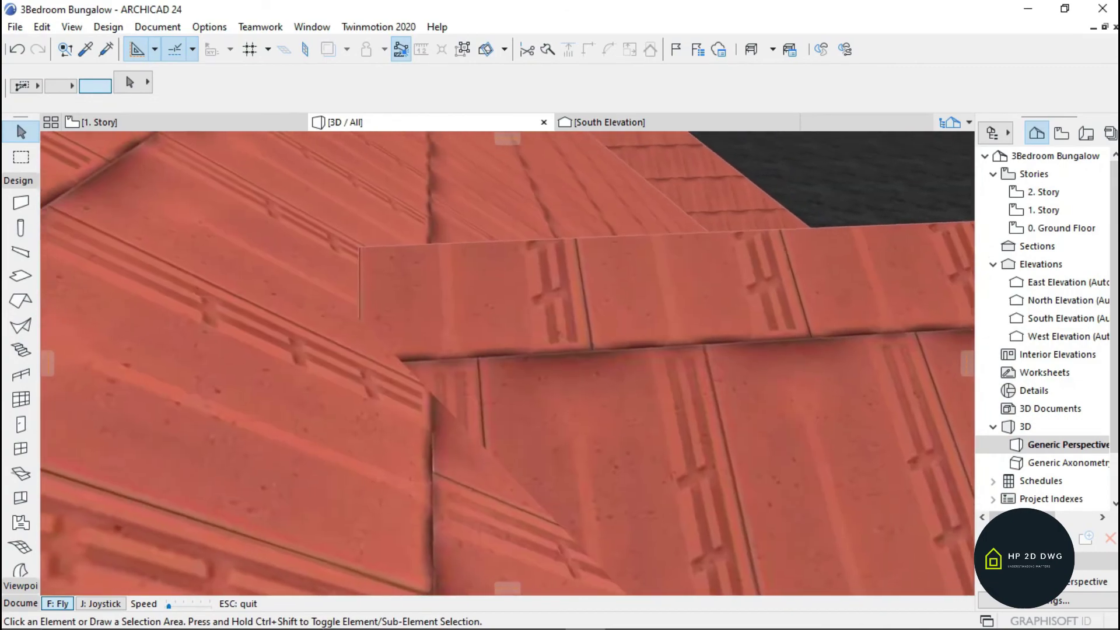
key("Down")
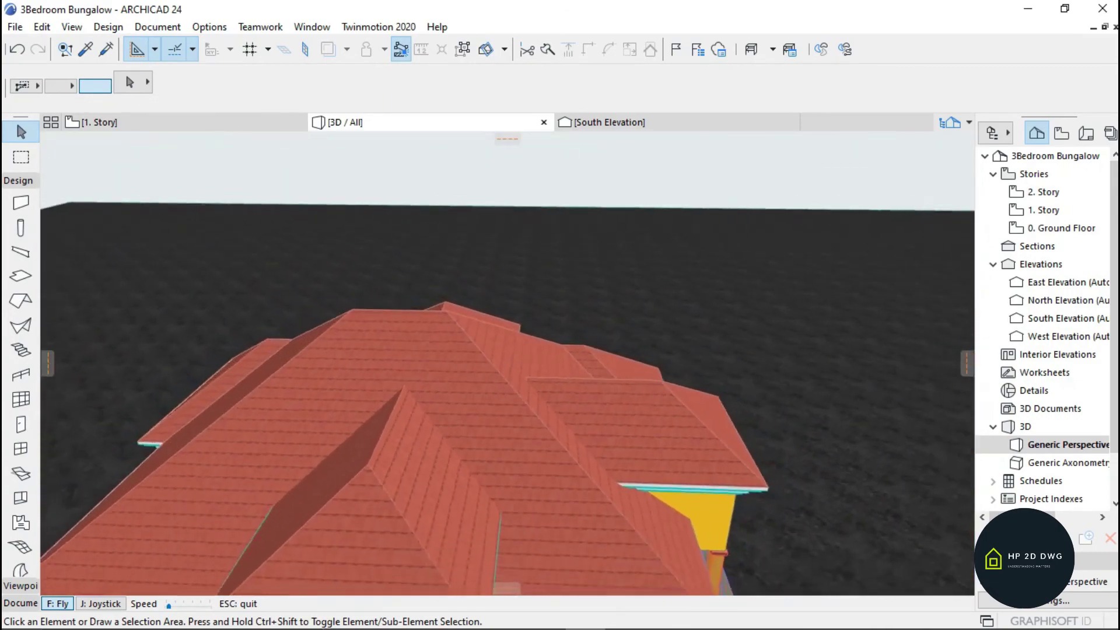
key("Up")
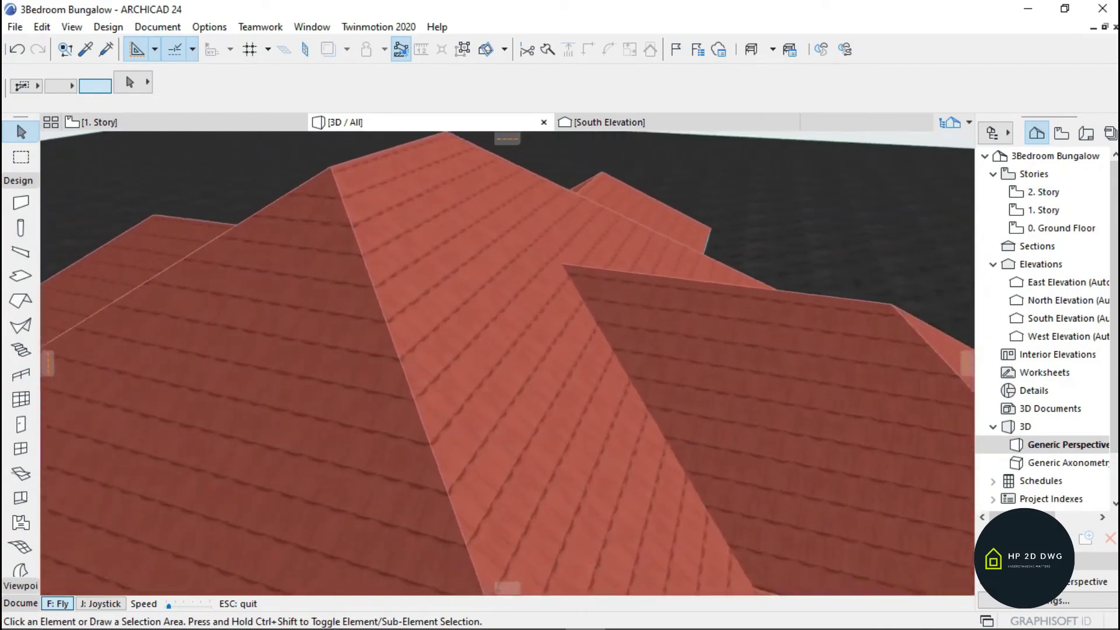
key("Down")
key("Up")
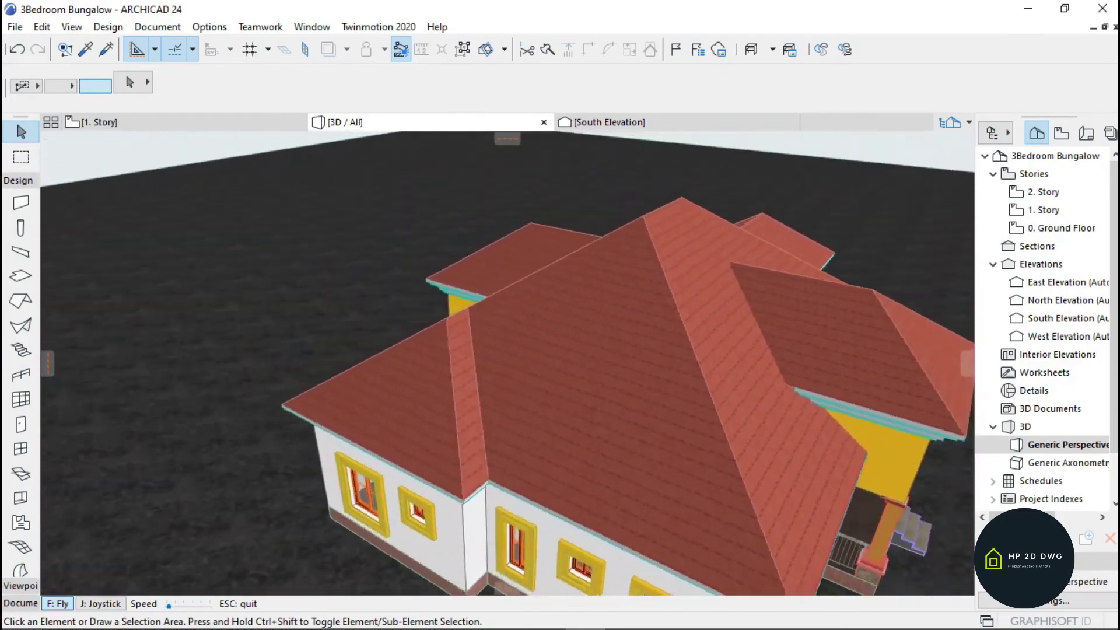
key("Up")
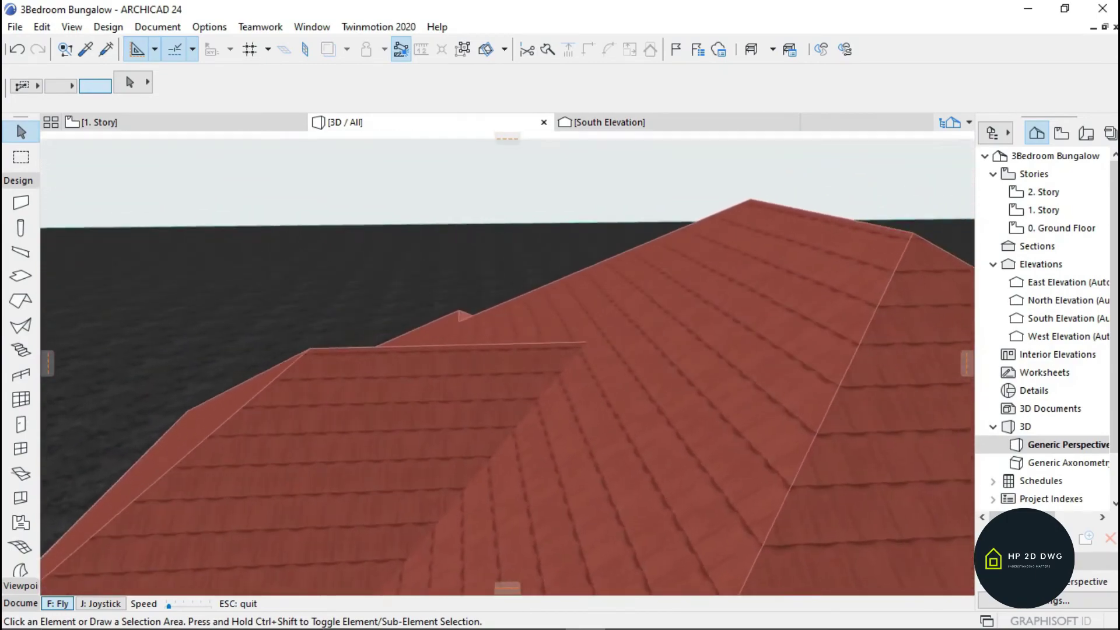
key("Right")
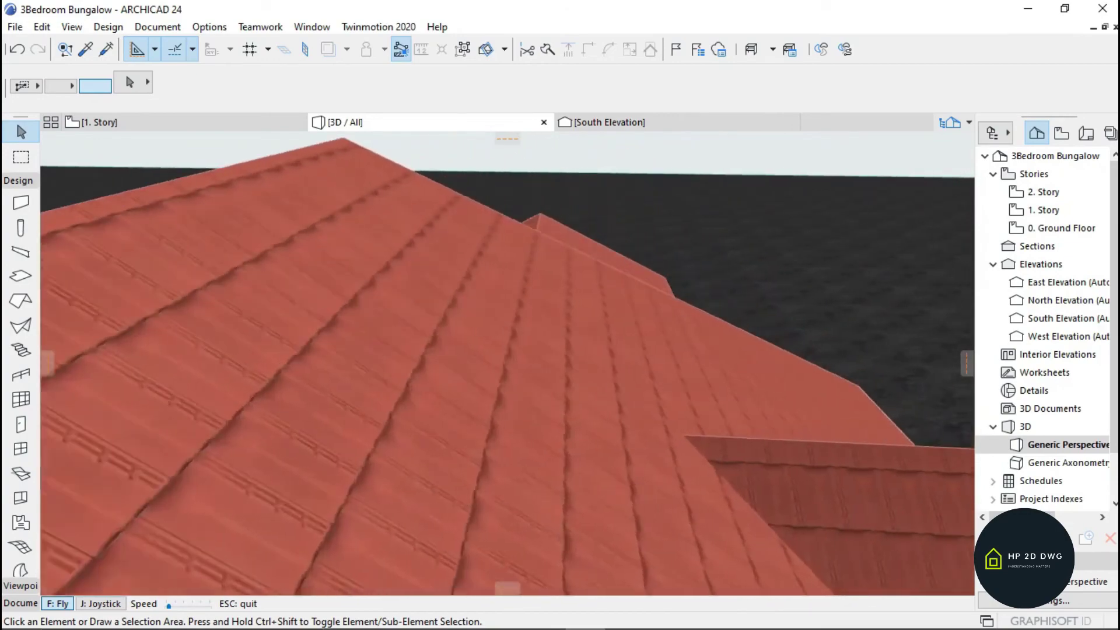
key("Escape")
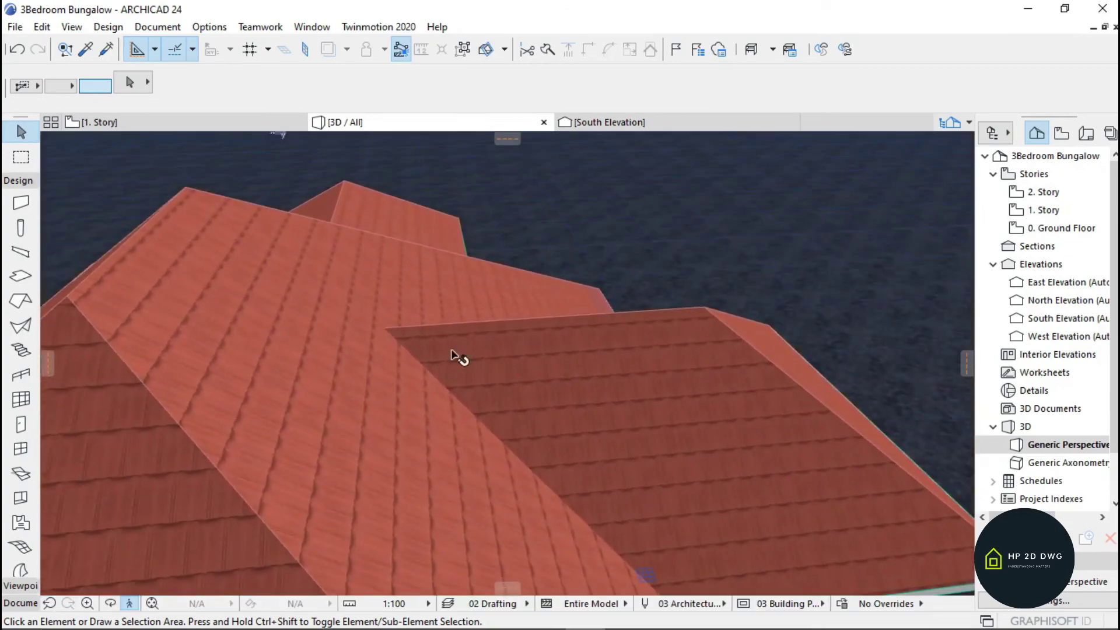
Step: On 1. Story, extend the left porch roof's inner edge about 300 mm further toward the main roof's ridge
left_click(213, 123)
scroll(646, 268, "down", 3)
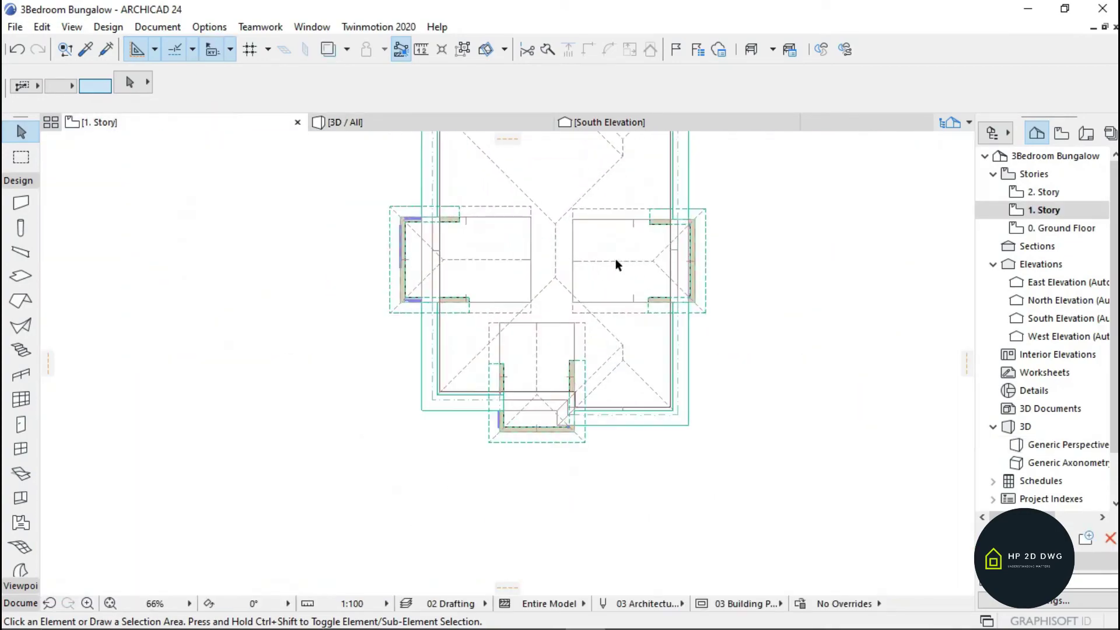
scroll(559, 258, "up", 2)
left_click(554, 247)
left_click_drag(551, 242, 530, 275)
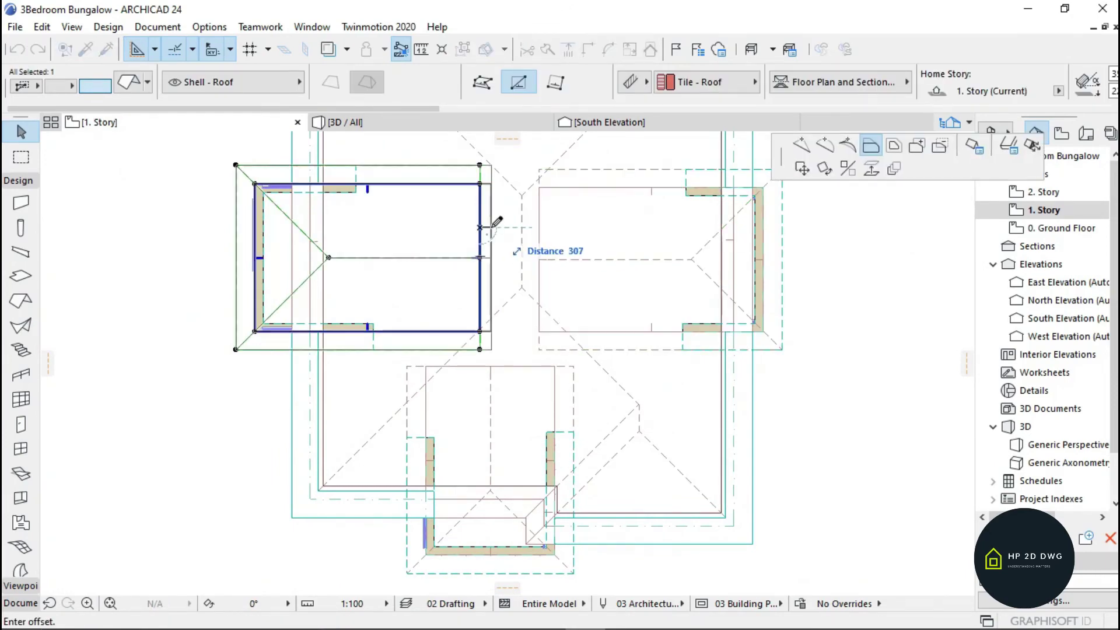
left_click(500, 280)
Step: Fly around the bungalow in 3D and examine where the porch roofs and their edge beams run into the main roof slopes
left_click(408, 123)
middle_click_drag(460, 337, 495, 318, "shift")
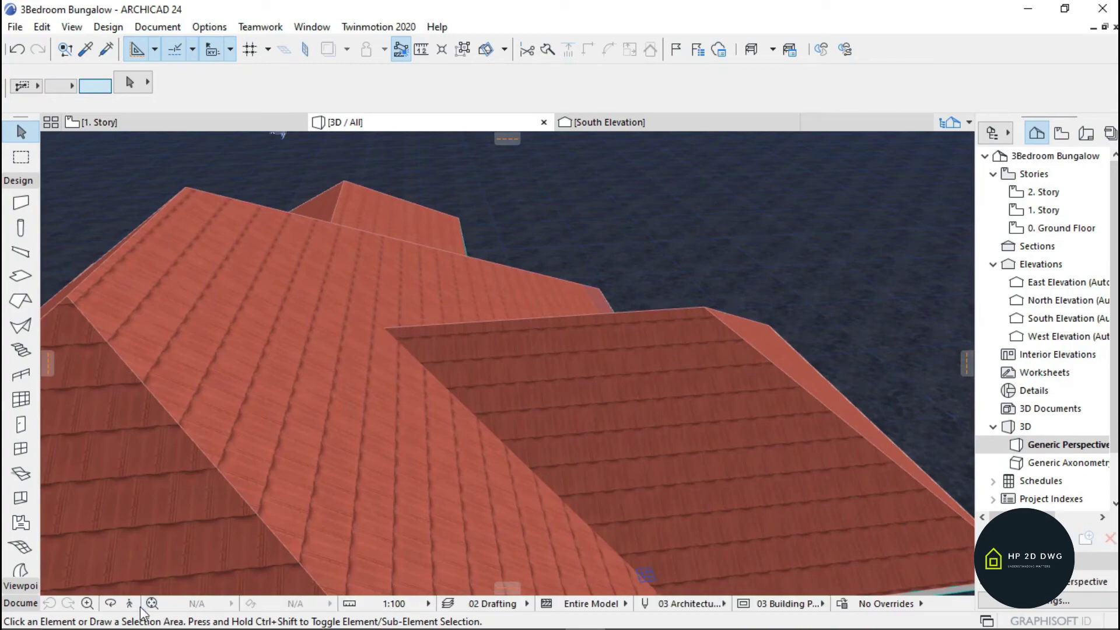
key("Down")
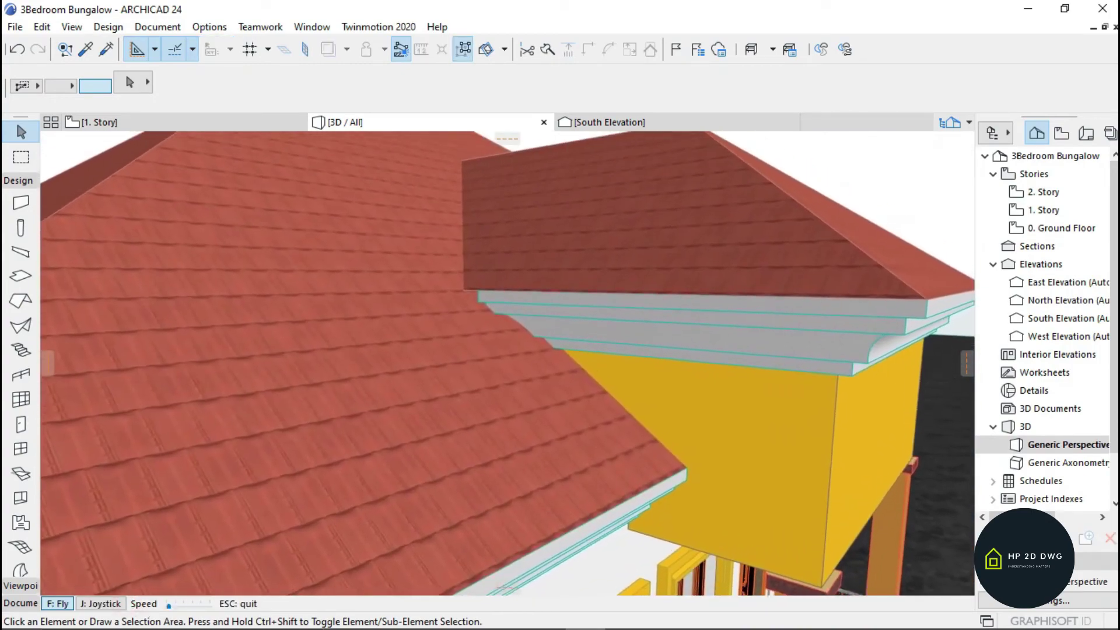
key("Up")
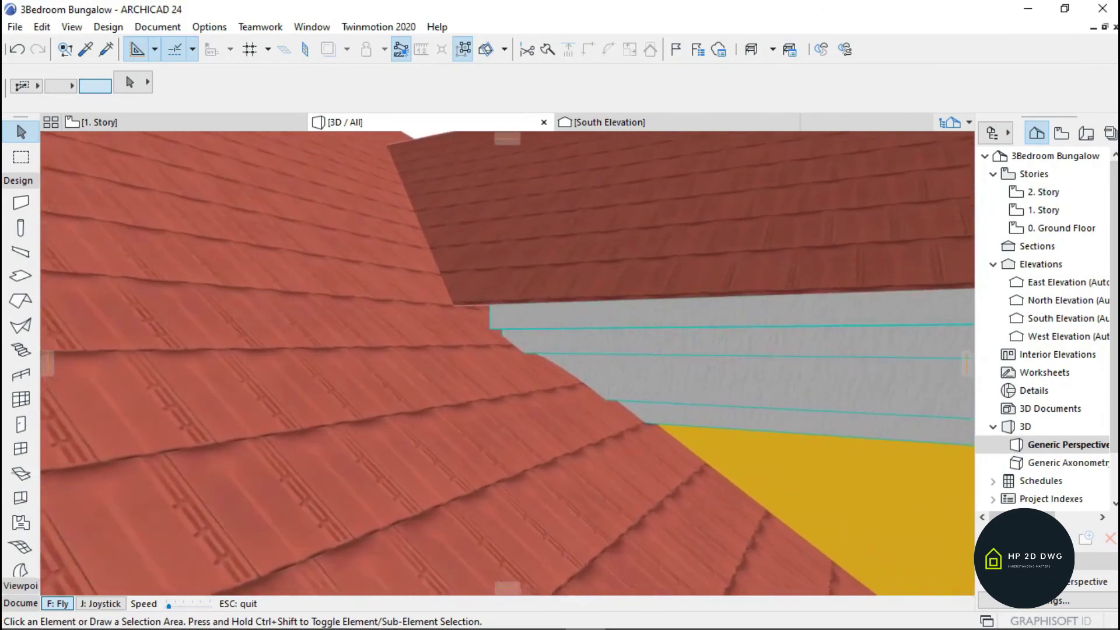
key("Up")
key("Down")
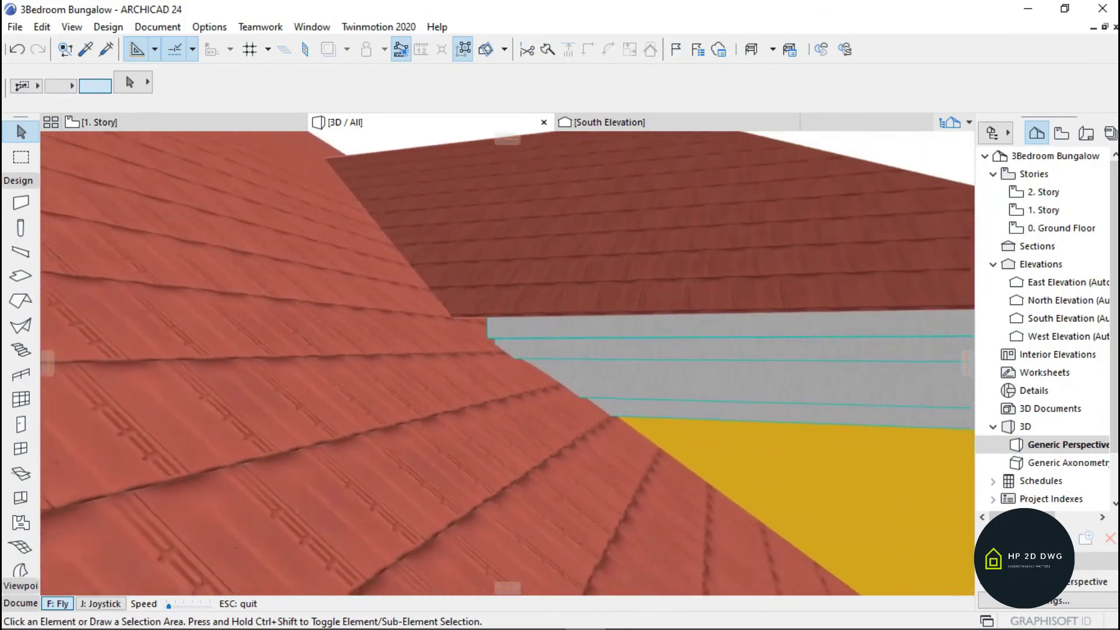
key("Down")
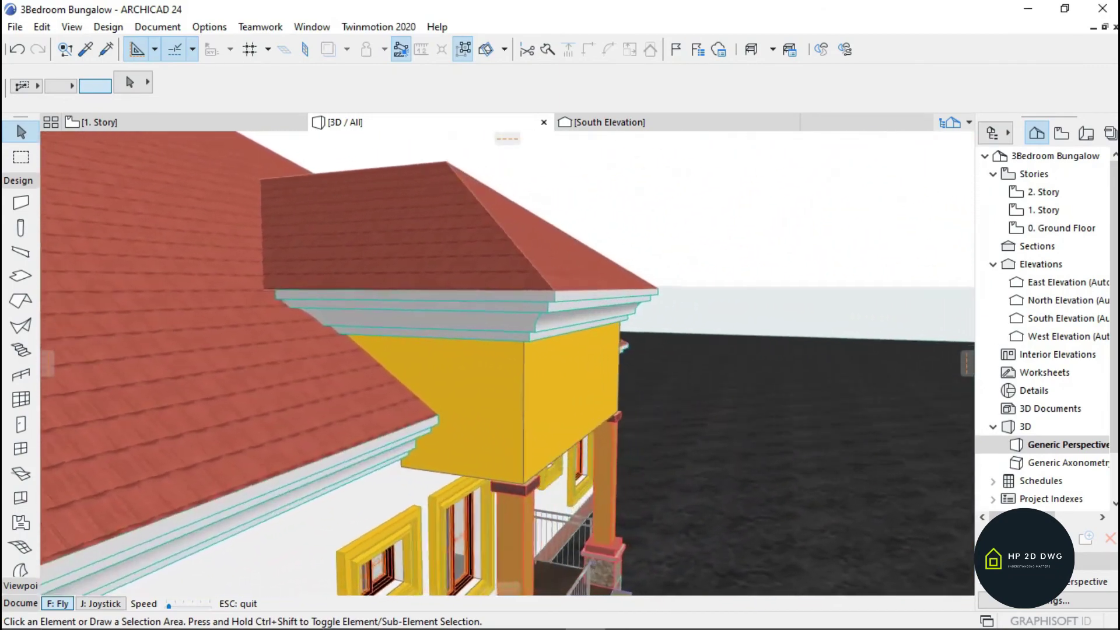
key("Down")
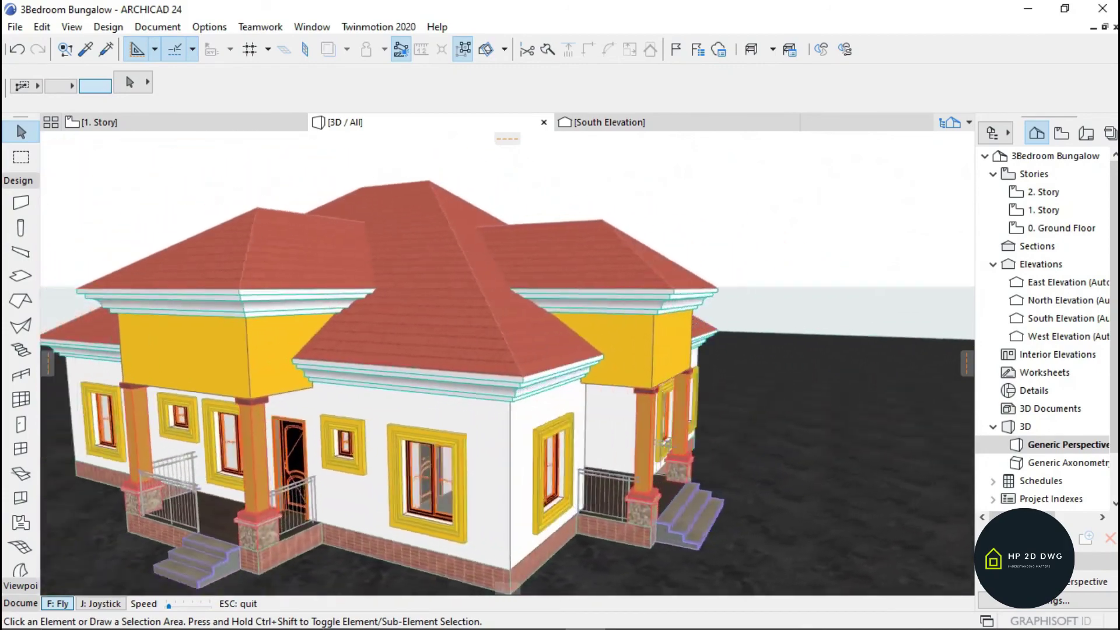
key("Up")
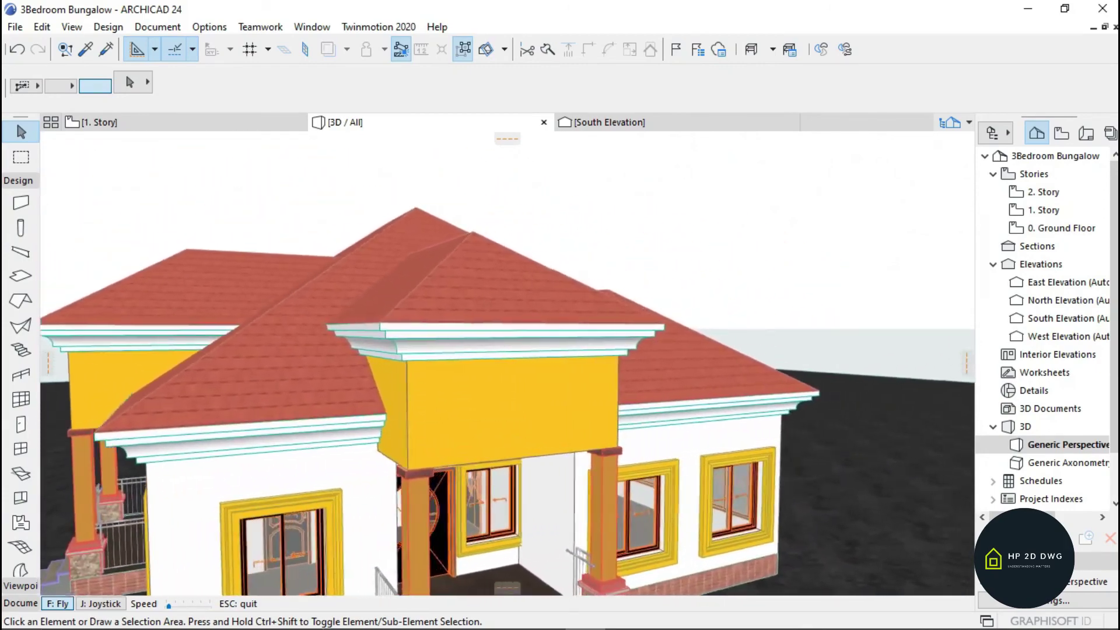
key("Right")
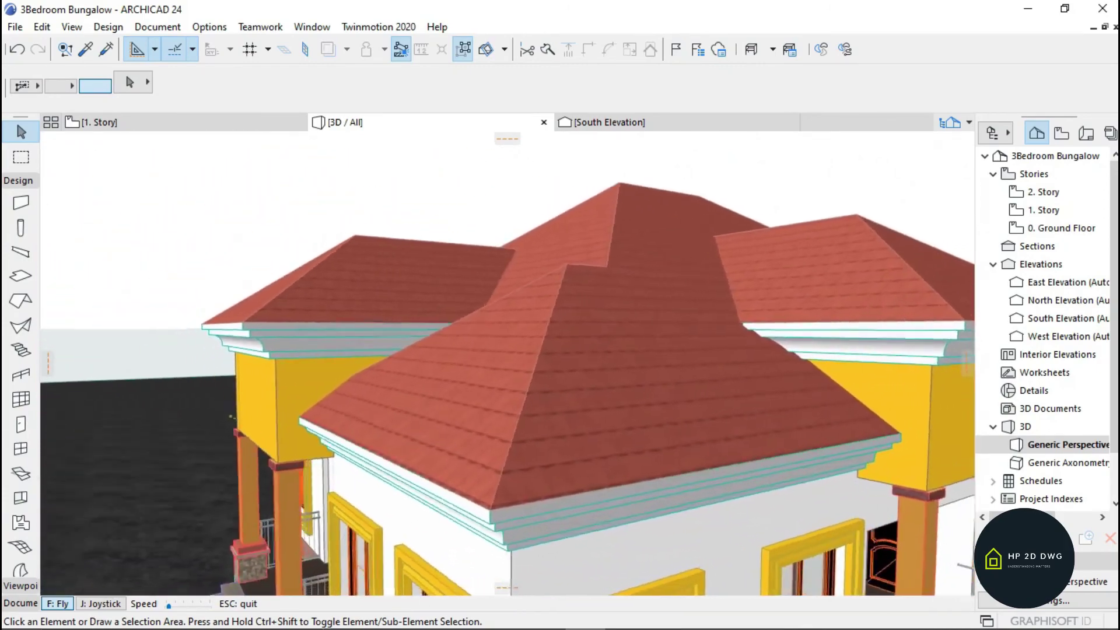
key("Up")
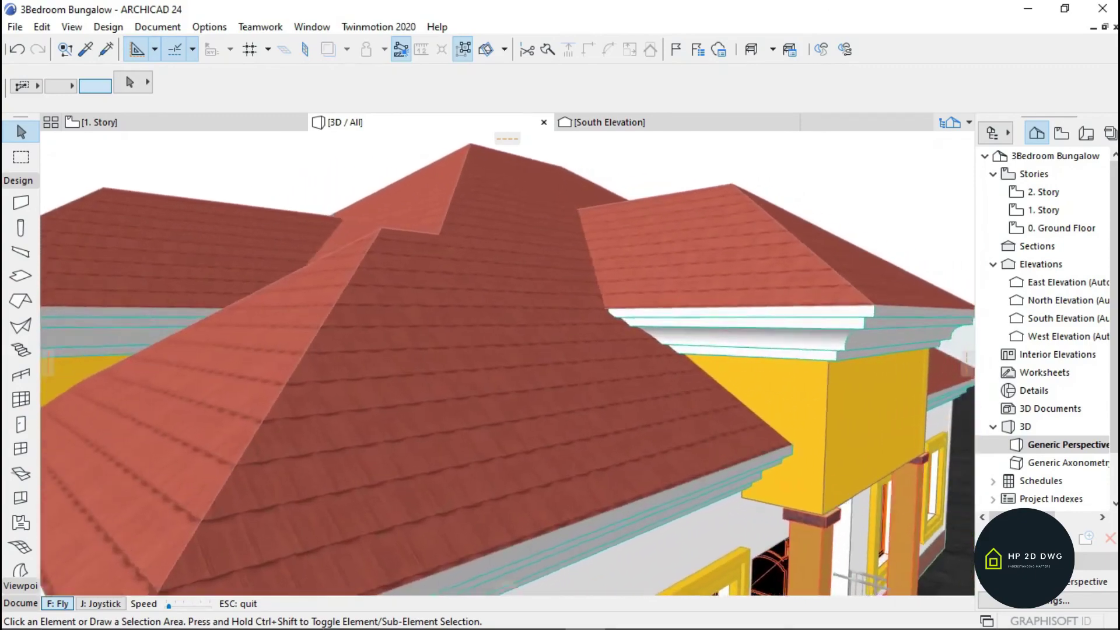
key("Down")
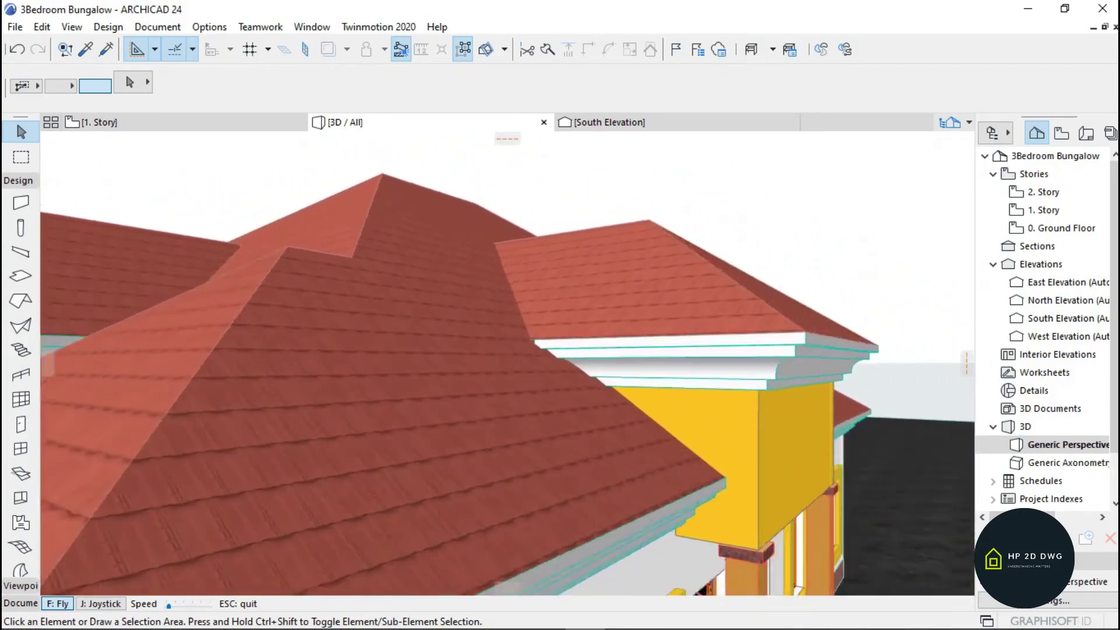
key("Left")
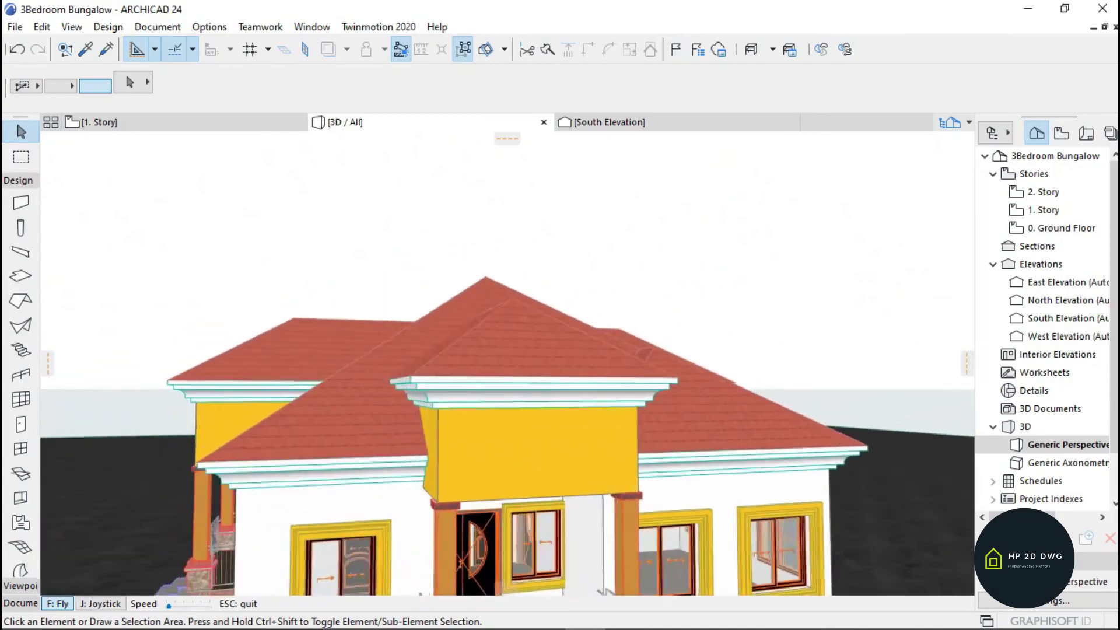
key("Up")
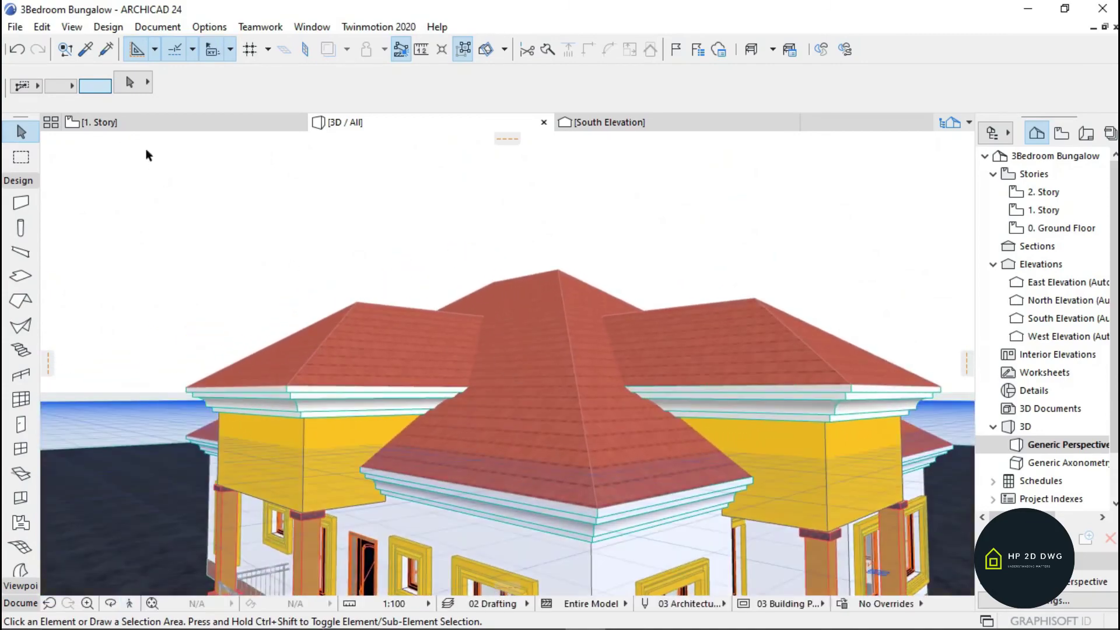
Step: On 1. Story, stretch the inner ends of the left porch's two SOJ1 side beams further inward along the porch roof edges
left_click(154, 120)
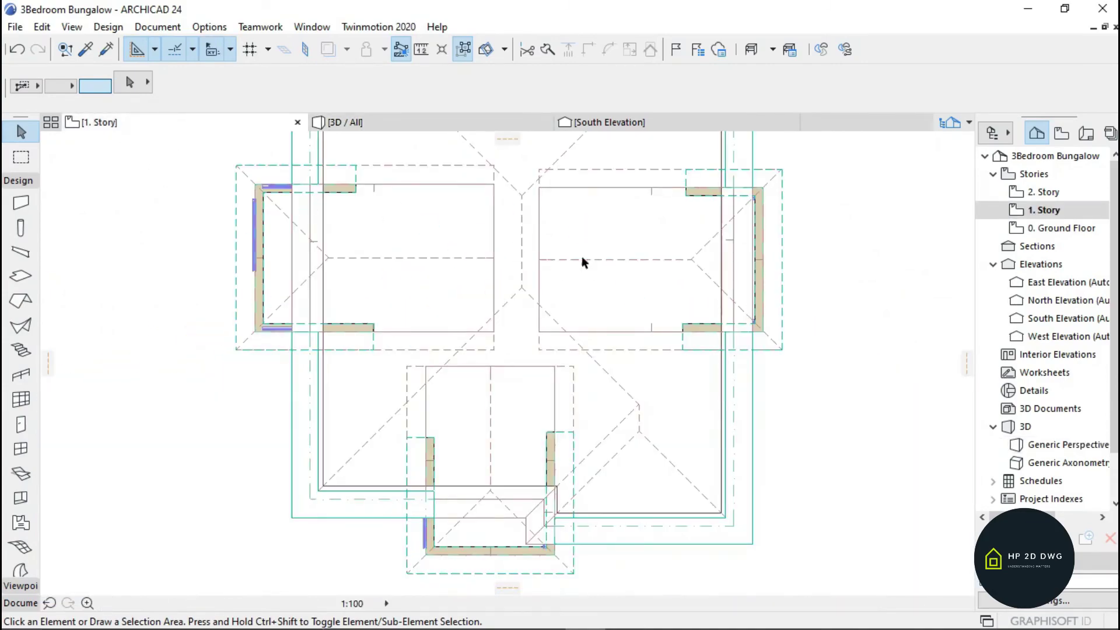
scroll(502, 272, "down", 2)
scroll(375, 208, "up", 6)
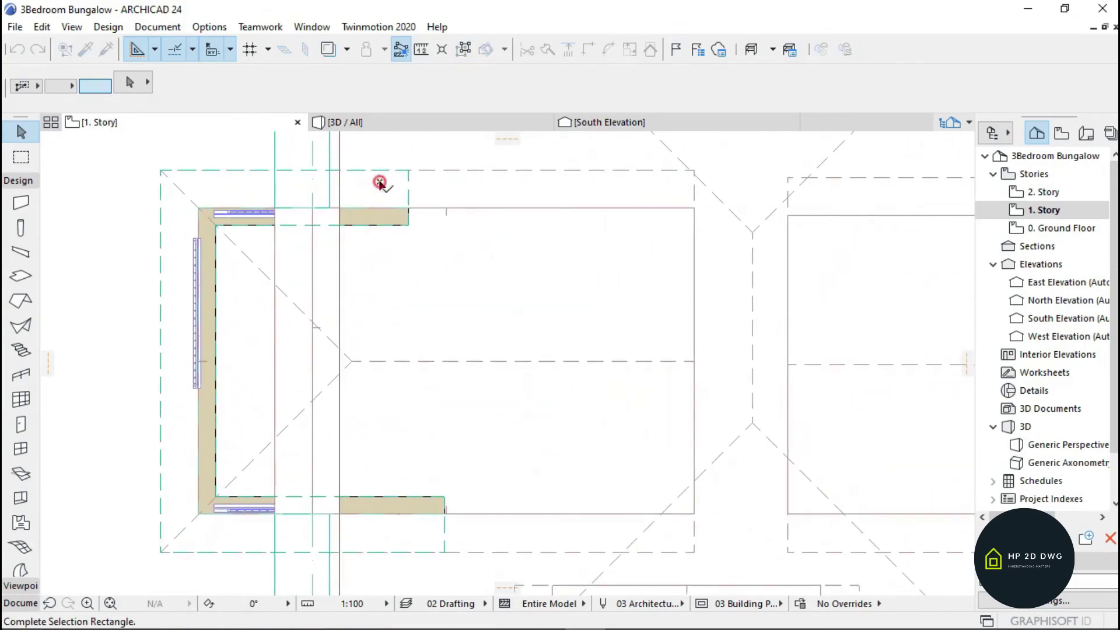
left_click(409, 208)
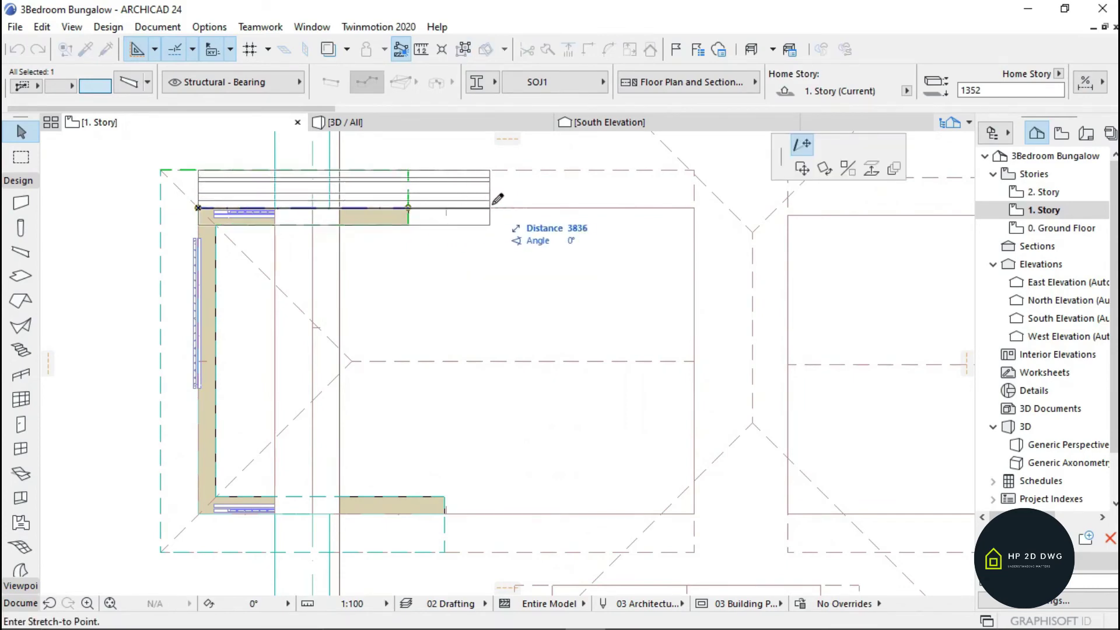
left_click(531, 208)
scroll(438, 331, "down", 2)
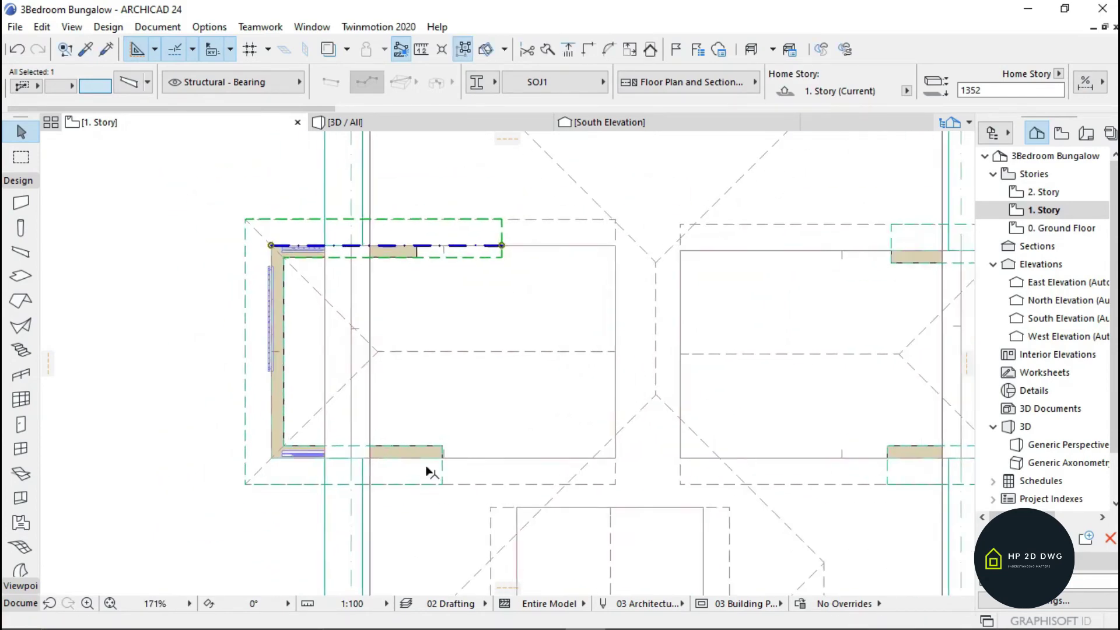
scroll(425, 494, "up", 2)
left_click(449, 448)
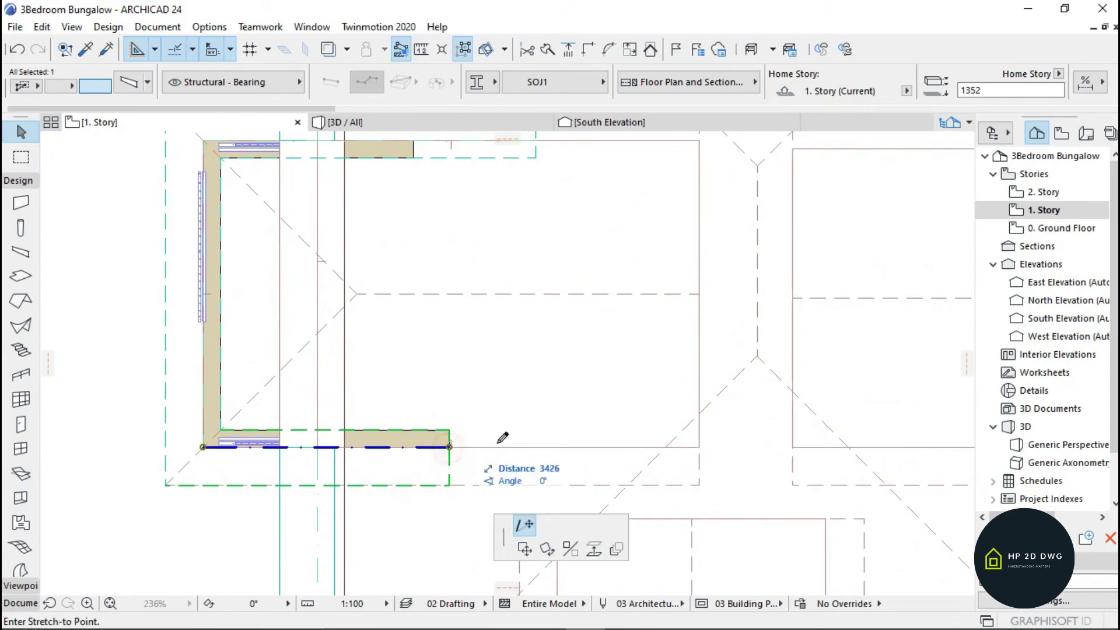
left_click(539, 447)
key("Escape")
Step: Stretch the inner ends of the front porch's two SOJ1 side beams deeper into the main roof
scroll(344, 165, "down", 4)
scroll(548, 494, "up", 3)
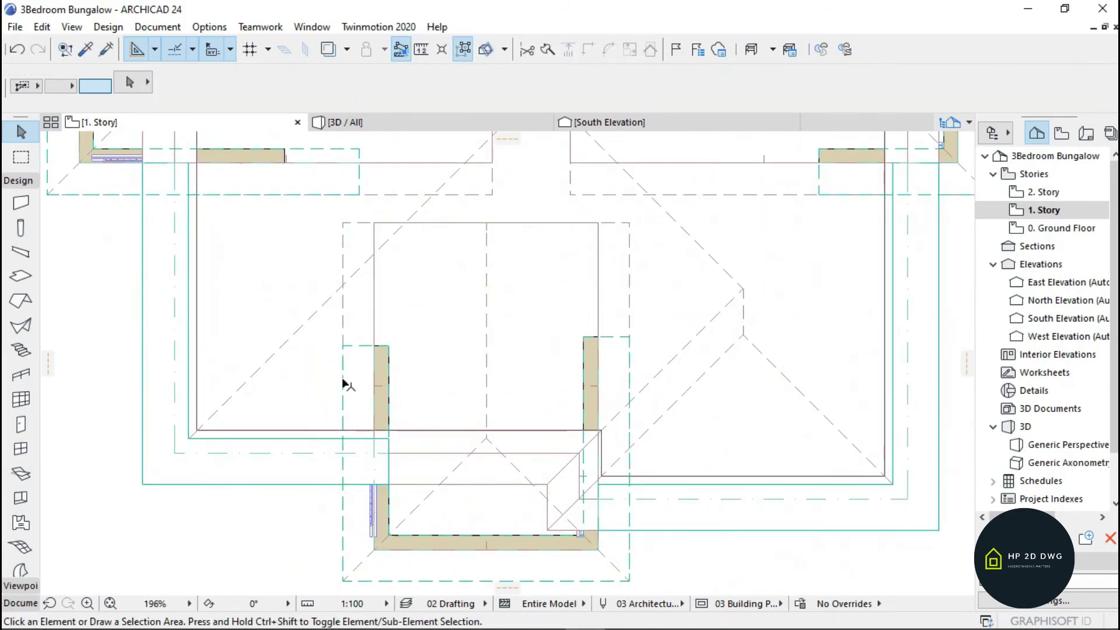
left_click(376, 350)
left_click(374, 285)
key("Escape")
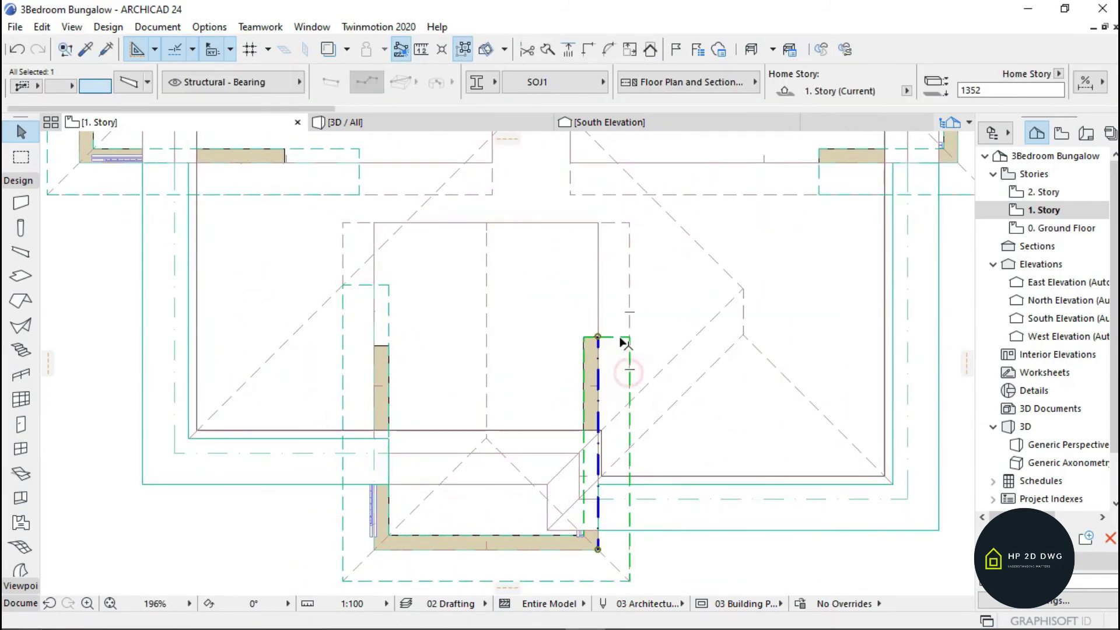
left_click(597, 336)
left_click(597, 278)
key("Escape")
Step: Stretch the inner ends of the right porch's two SOJ1 side beams further inward toward the main roof's ridge
scroll(487, 413, "down", 7)
scroll(618, 275, "up", 8)
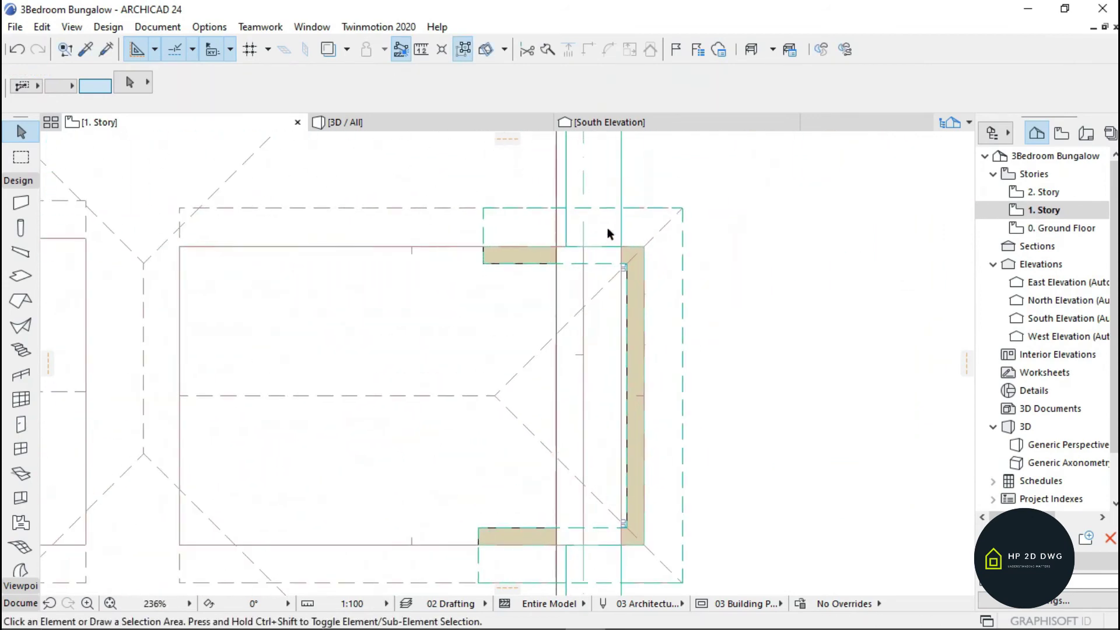
left_click(499, 254)
left_click(483, 247)
left_click(399, 246)
middle_click_drag(626, 586, 657, 477)
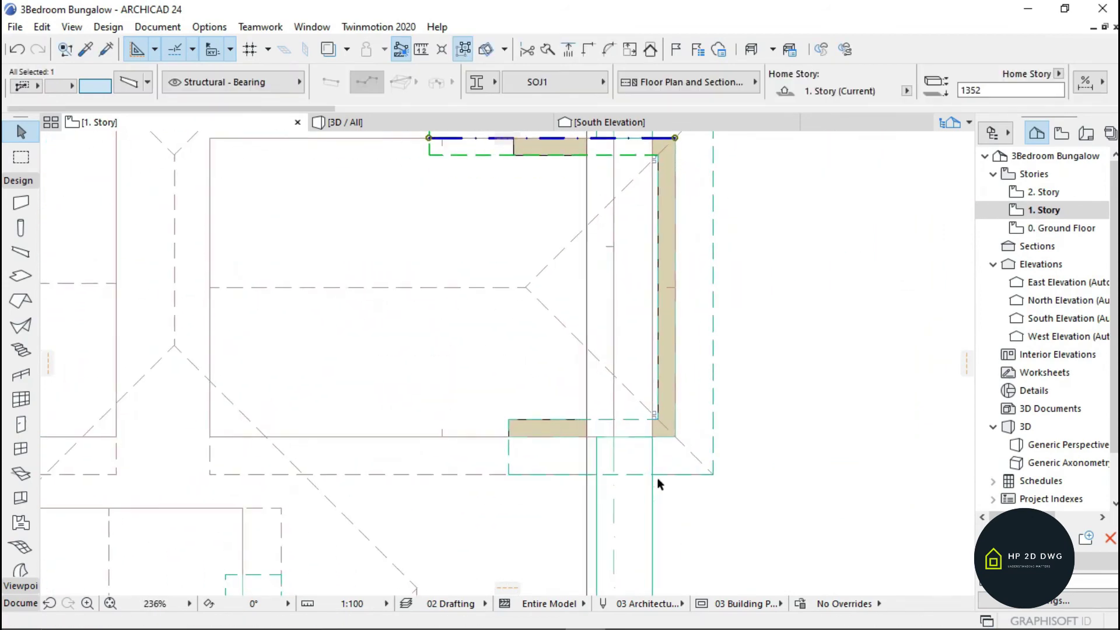
left_click(688, 469)
left_click(508, 436)
left_click(425, 436)
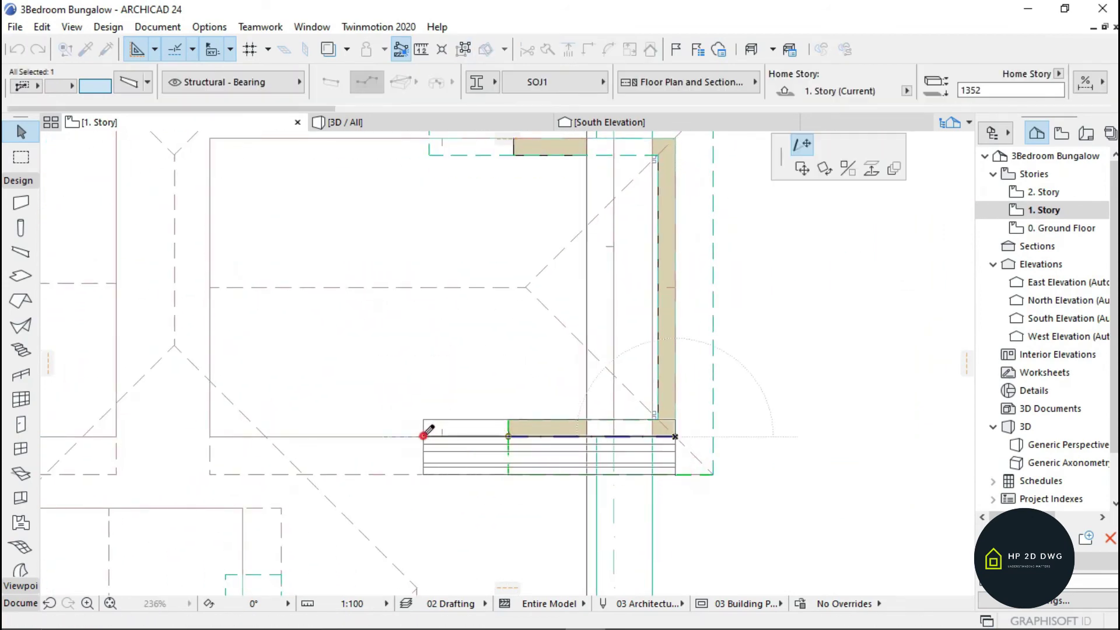
key("Escape")
Step: Walk around the whole bungalow in 3D and check the lengthened porch beams and roofs from several corners
scroll(600, 385, "down", 8)
left_click(379, 123)
left_click(382, 125)
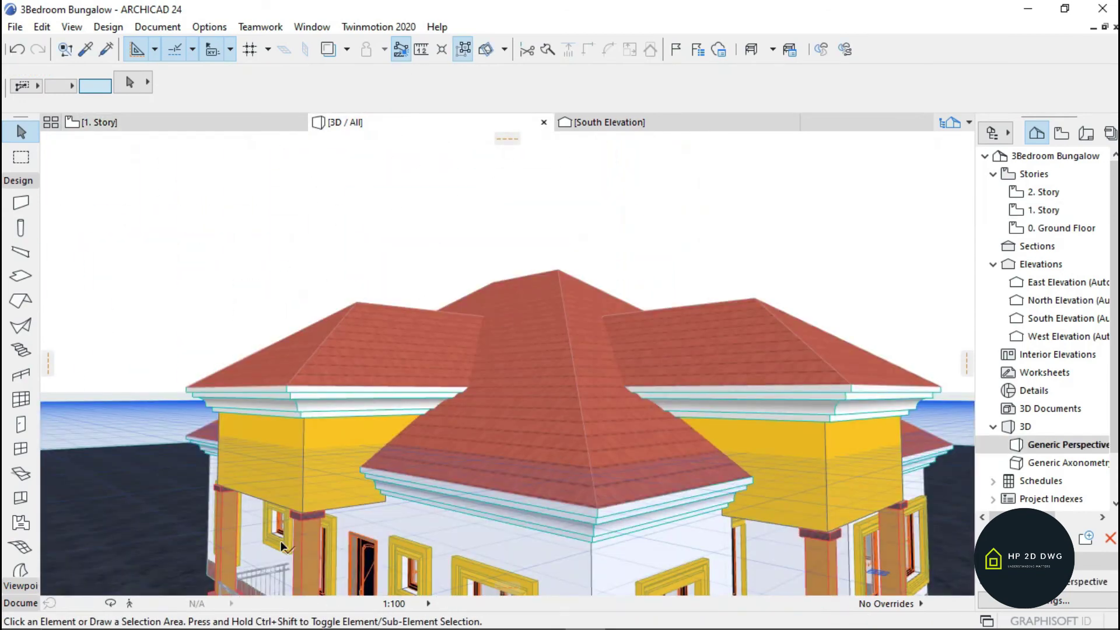
left_click(128, 605)
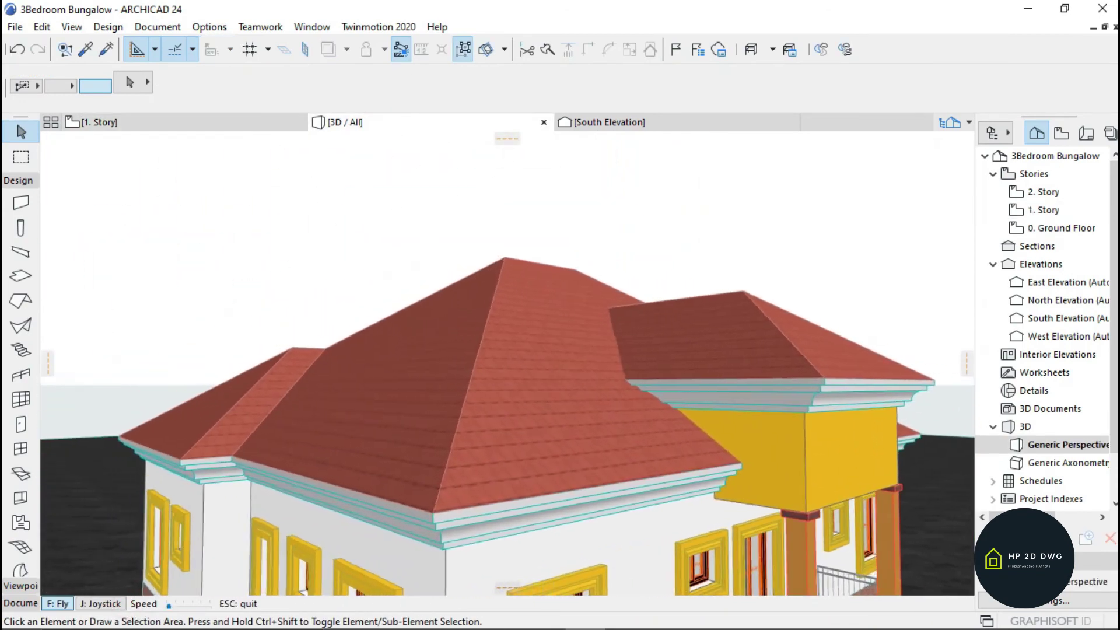
key("Left")
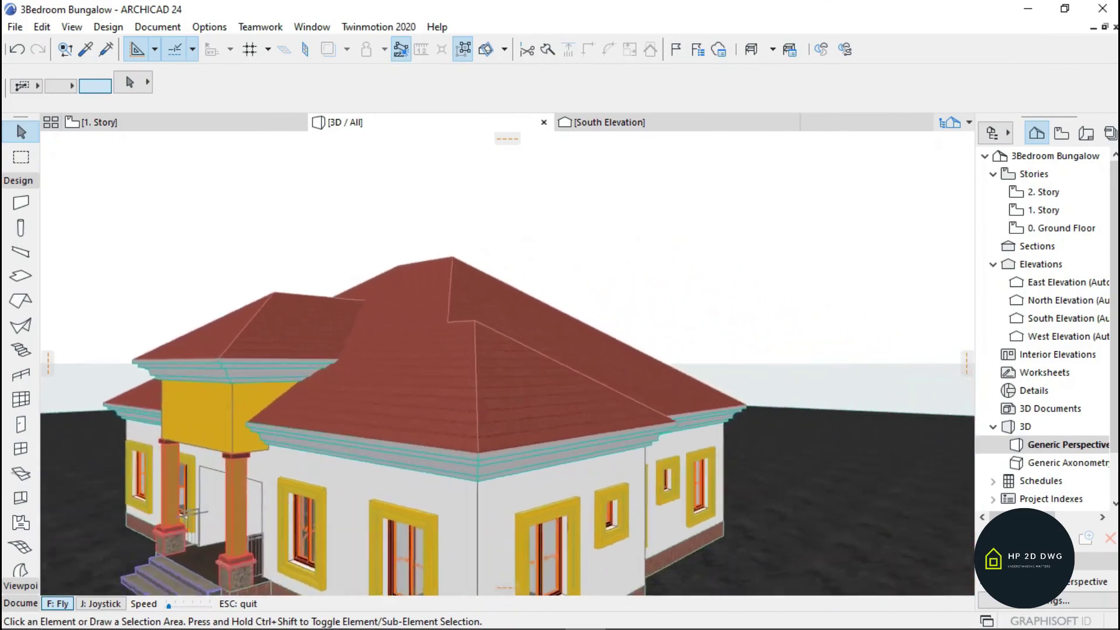
key("Down")
key("Page_Down")
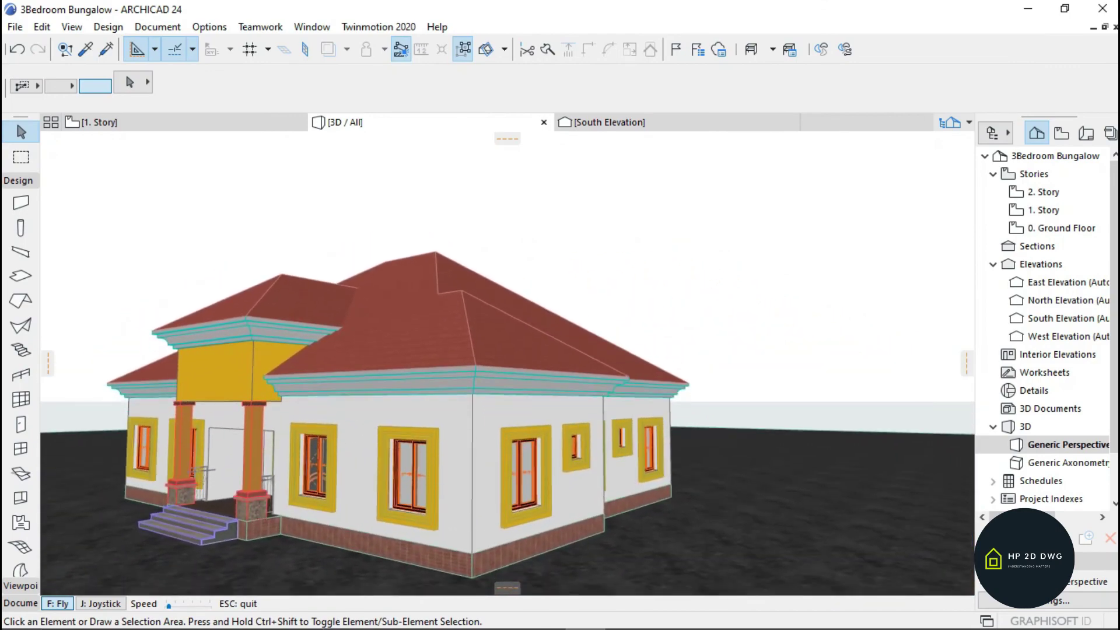
key("Left")
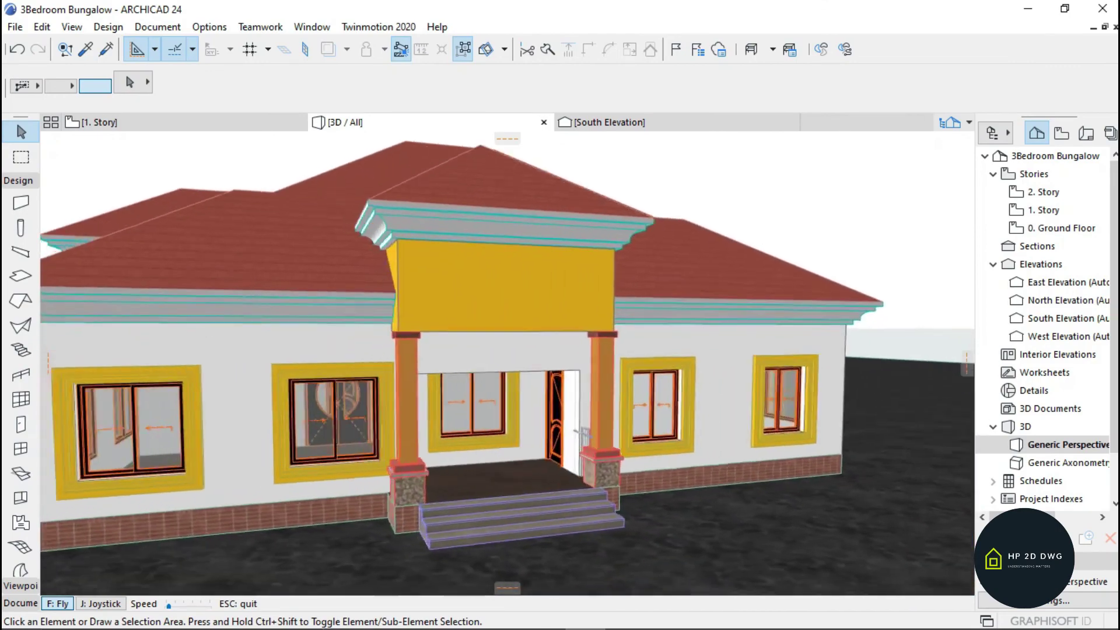
key("Down")
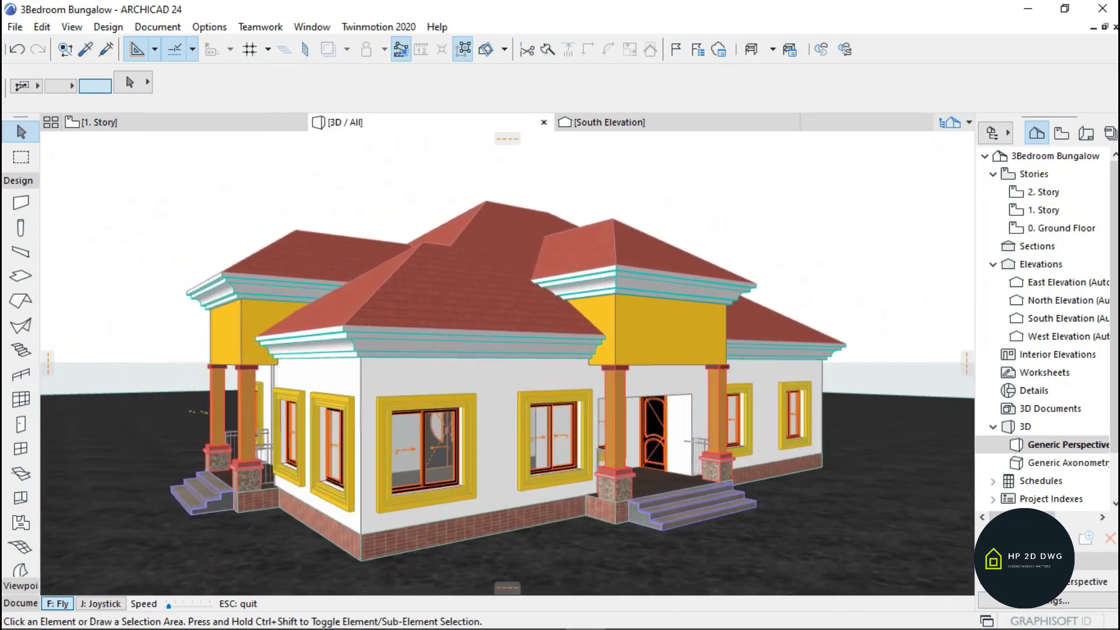
key("Escape")
Step: Review the South Elevation, examining the overall facade, the porch roofs and the beams against the main roof
left_click(631, 124)
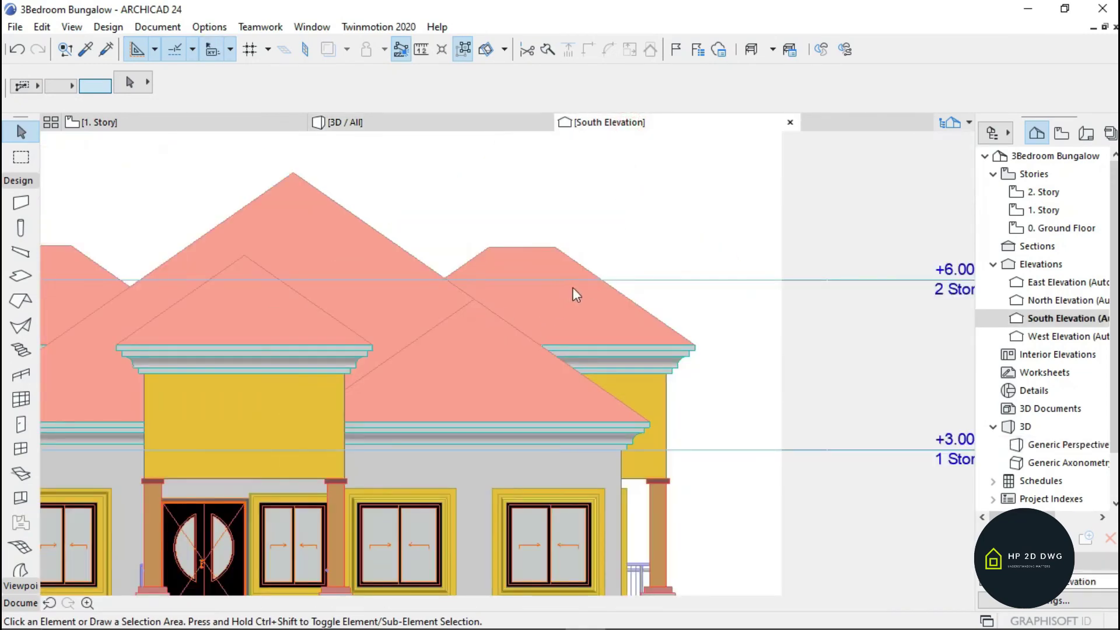
scroll(526, 323, "down", 5)
scroll(484, 317, "up", 2)
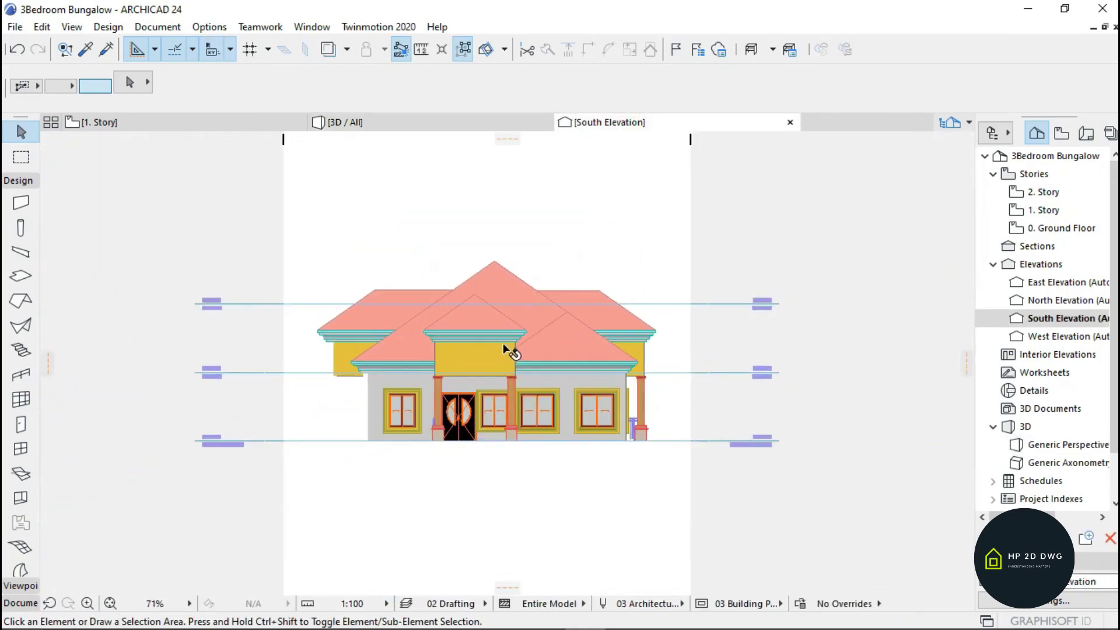
scroll(440, 370, "up", 1)
scroll(447, 353, "up", 3)
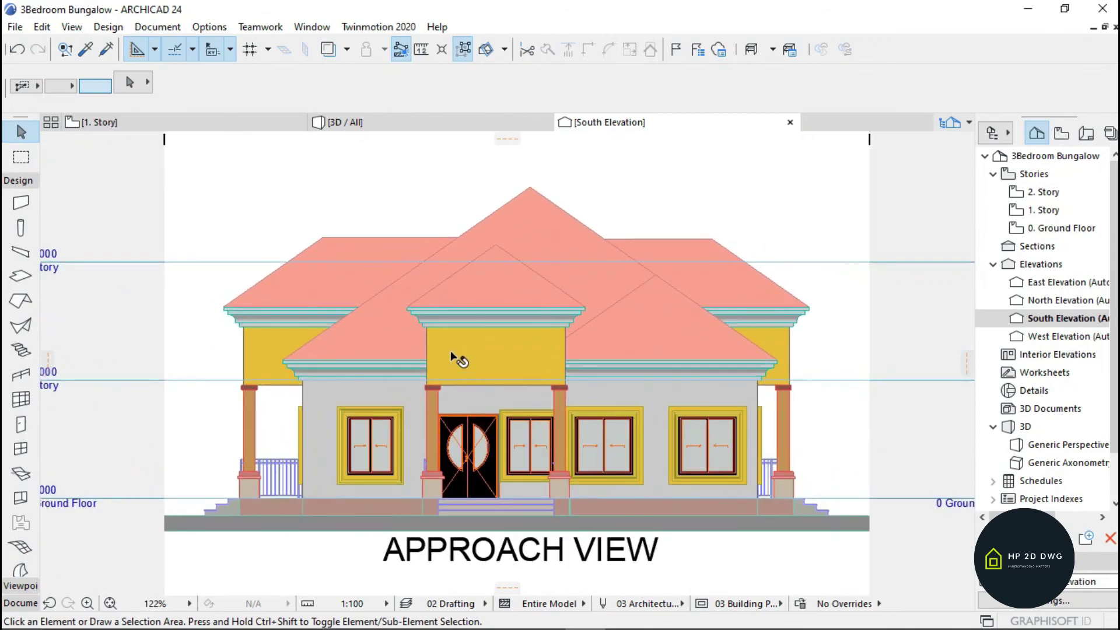
scroll(497, 366, "down", 2)
scroll(490, 350, "up", 3)
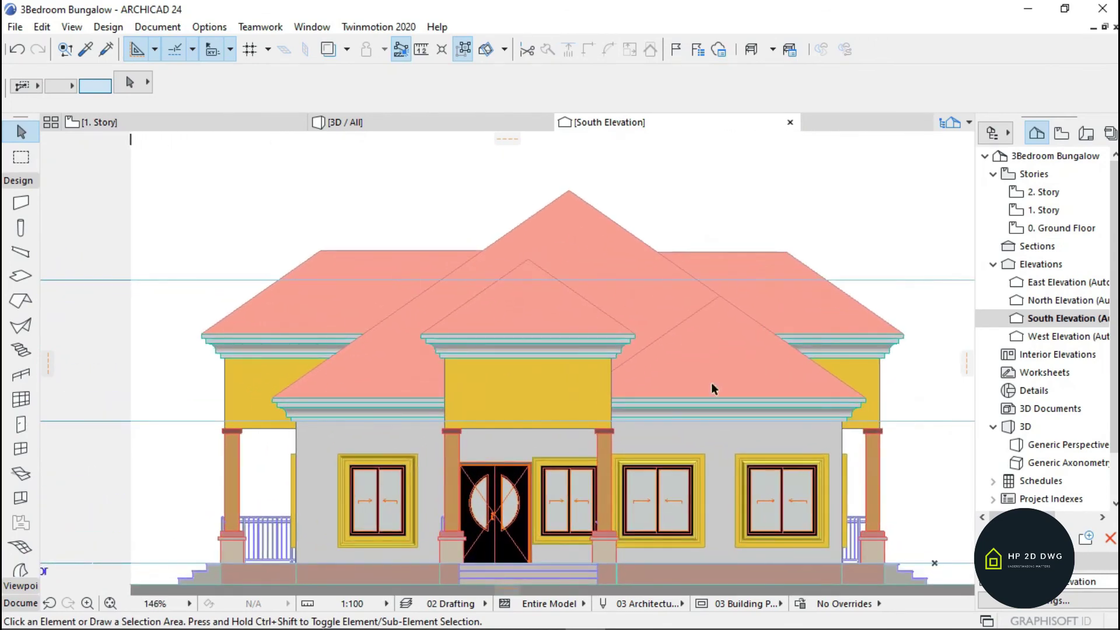
scroll(653, 331, "down", 3)
scroll(532, 342, "up", 3)
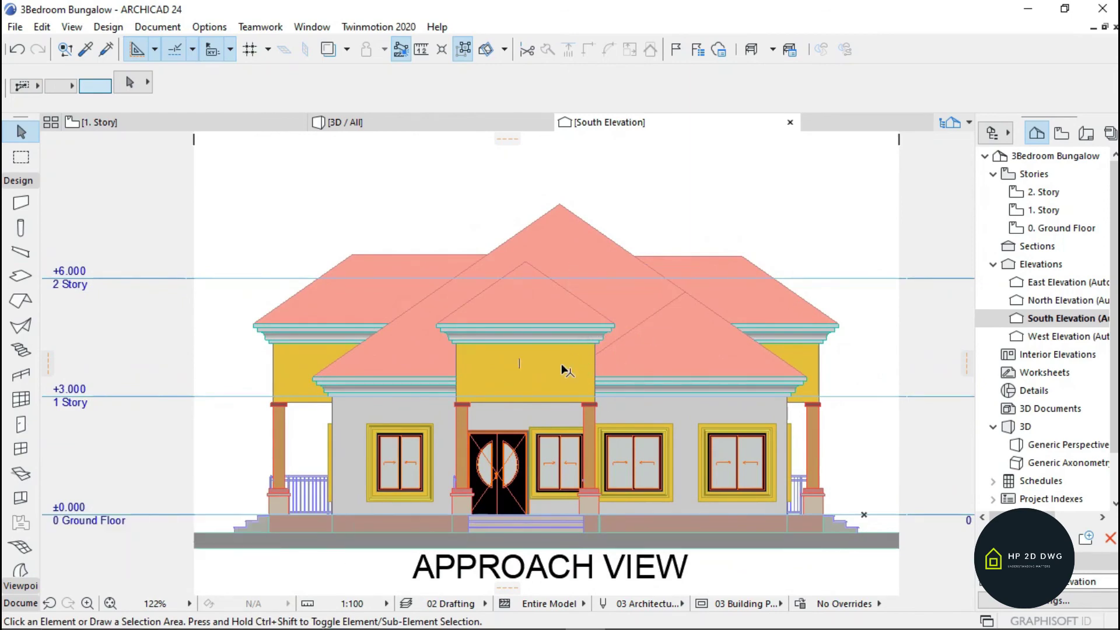
scroll(560, 297, "up", 2)
scroll(559, 298, "down", 3)
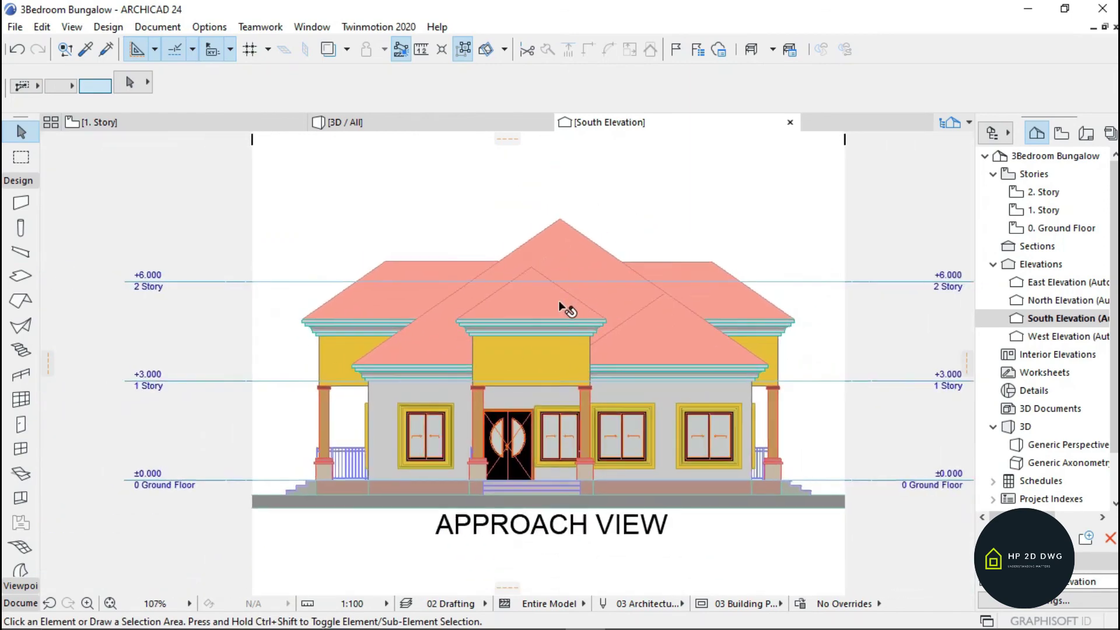
scroll(560, 310, "up", 1)
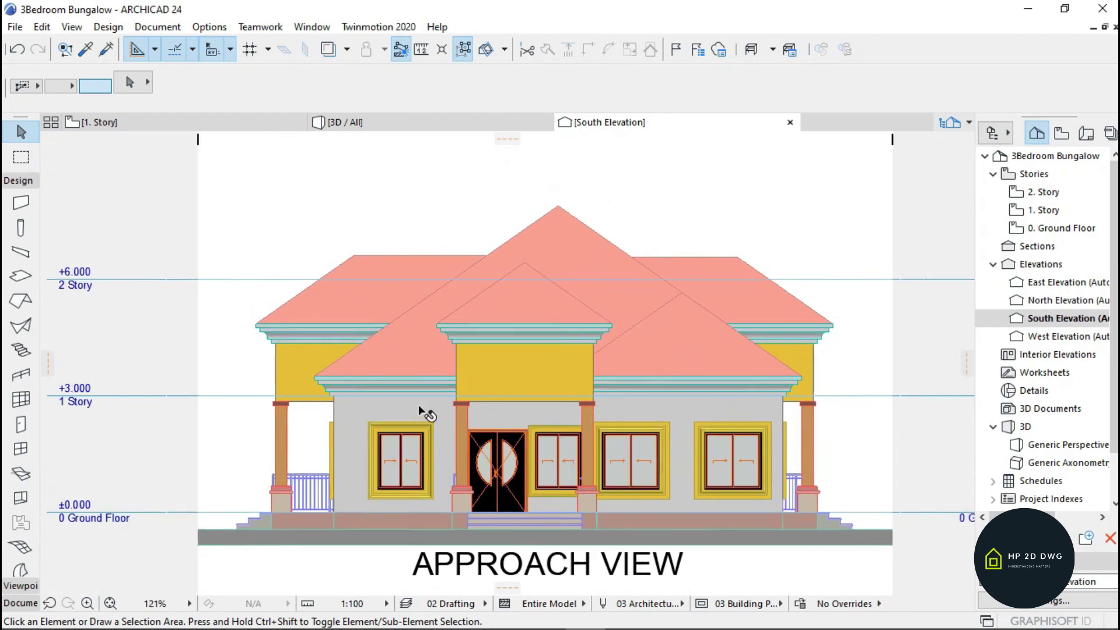
scroll(418, 404, "down", 6)
scroll(459, 400, "up", 5)
scroll(457, 413, "up", 1)
scroll(455, 400, "down", 1)
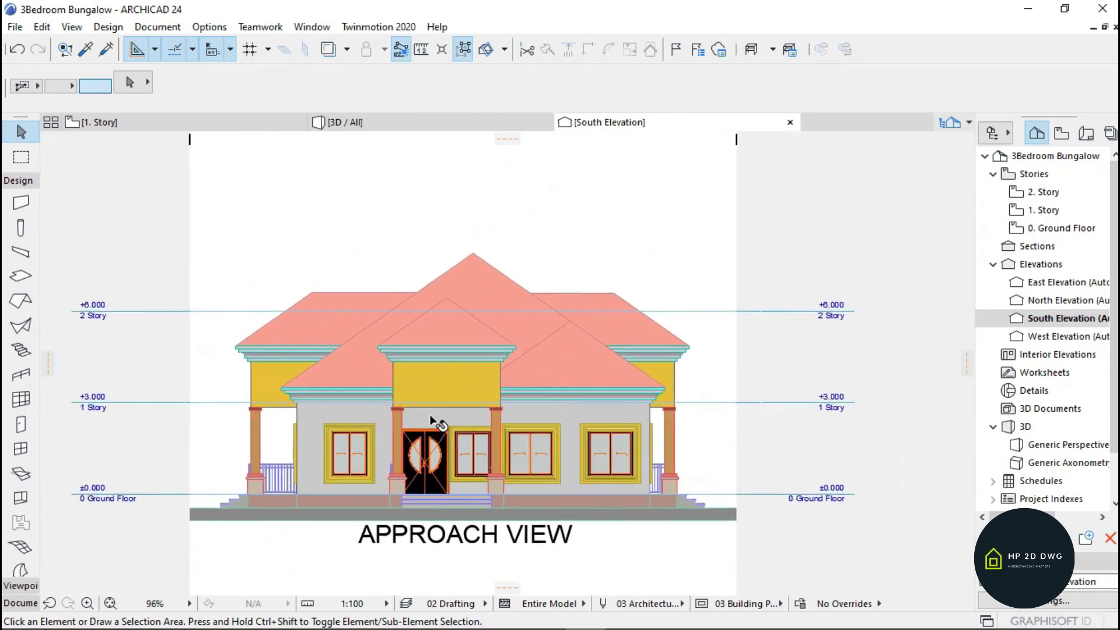
scroll(467, 392, "up", 1)
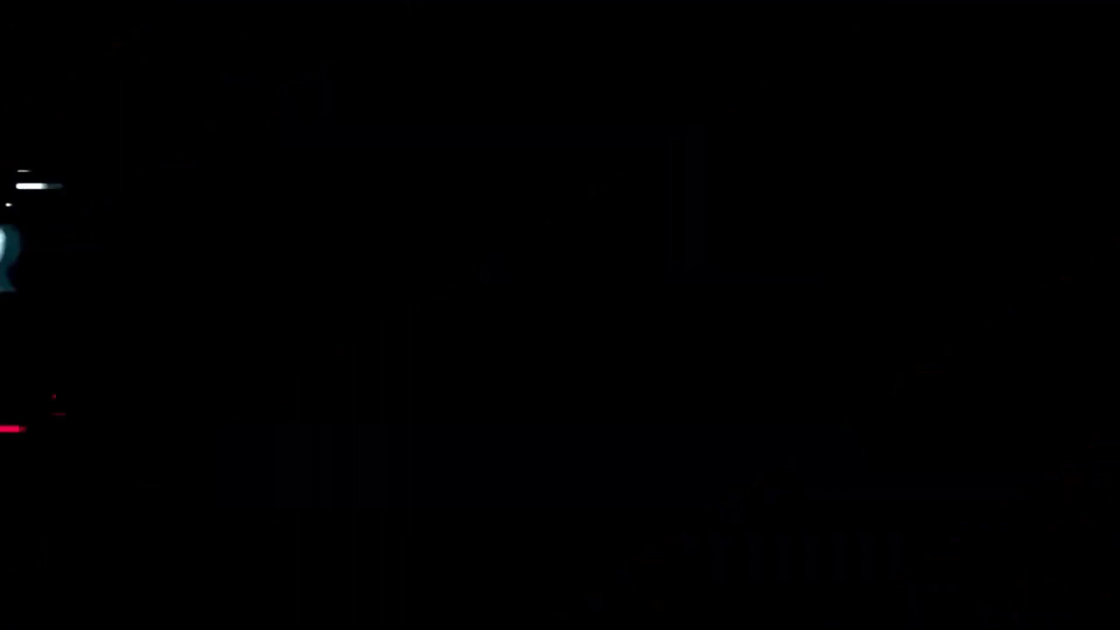